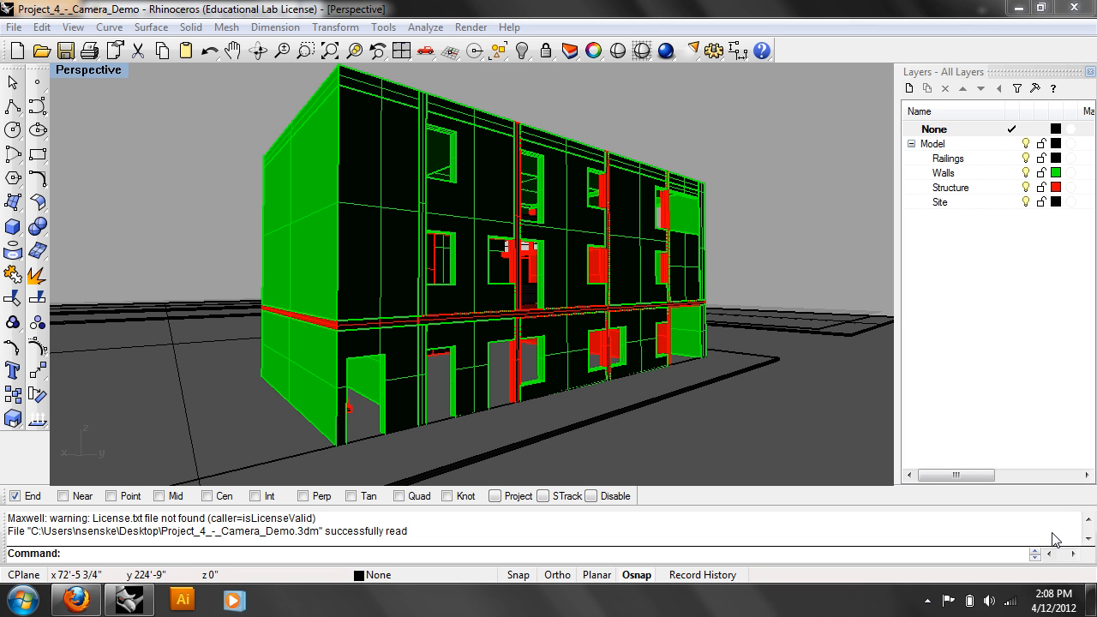
Switch to the four-viewport layout and zoom all viewports to the extents of the model
right_click_drag(442, 249, 545, 277)
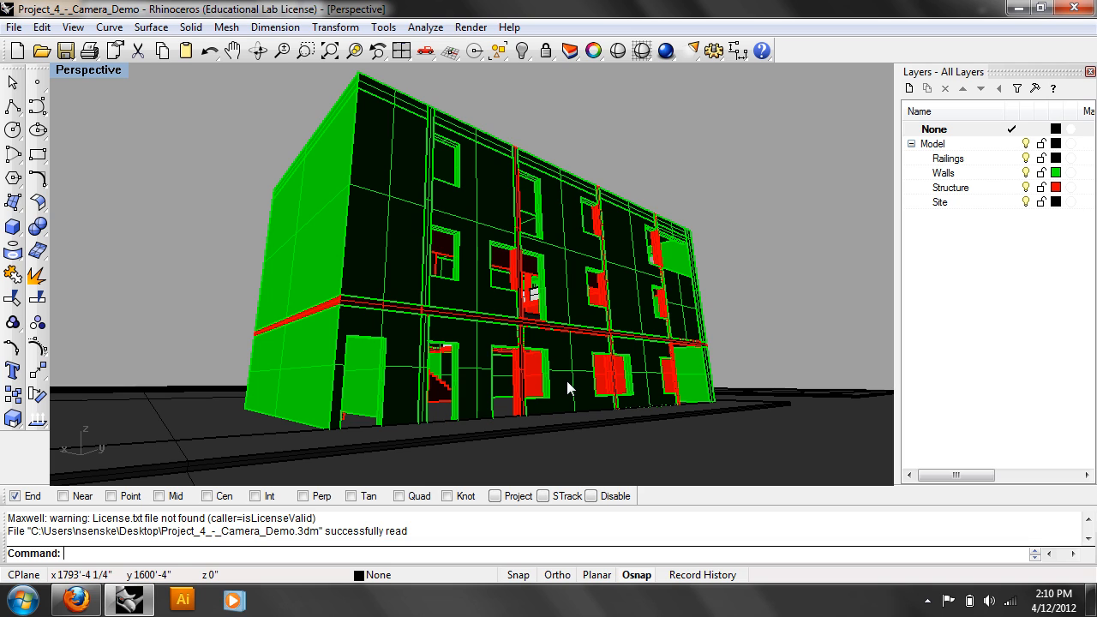
right_click_drag(567, 380, 436, 274)
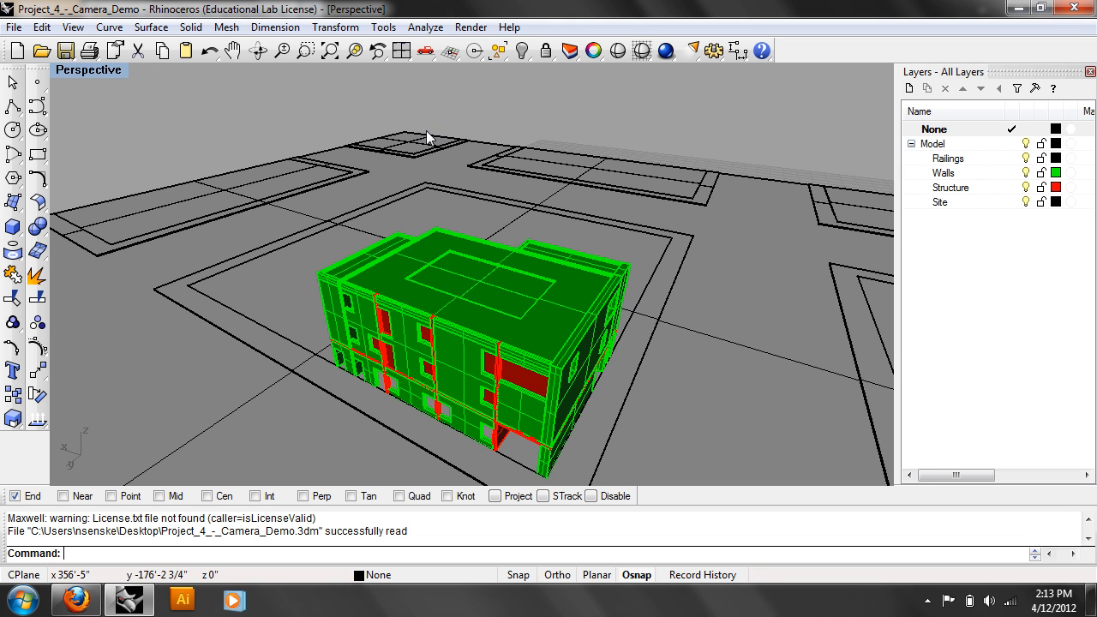
left_click(402, 52)
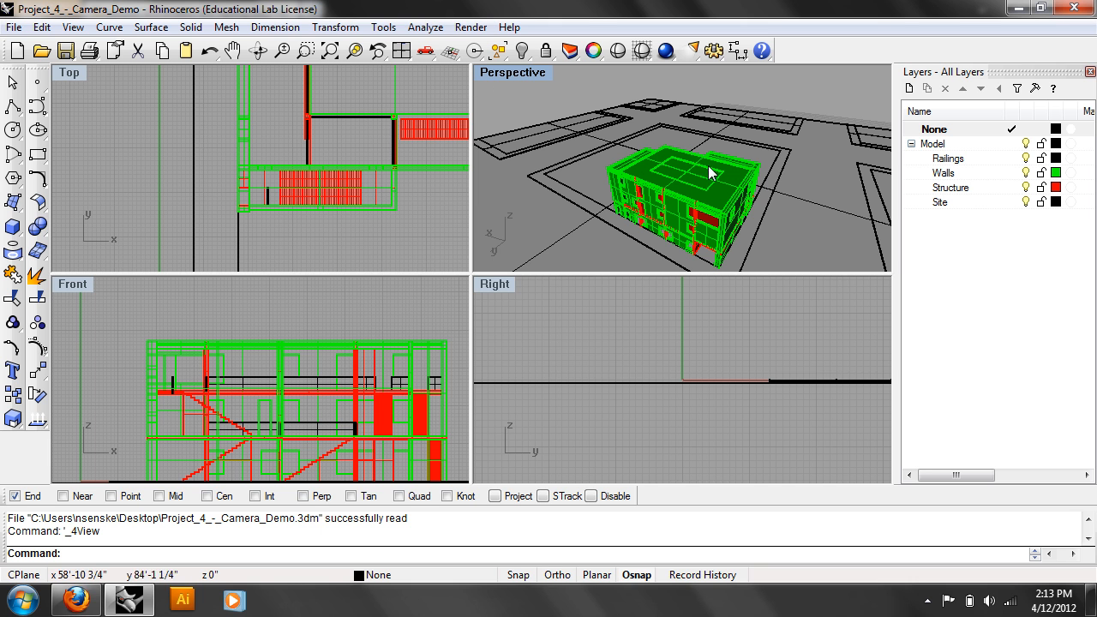
left_click(517, 73)
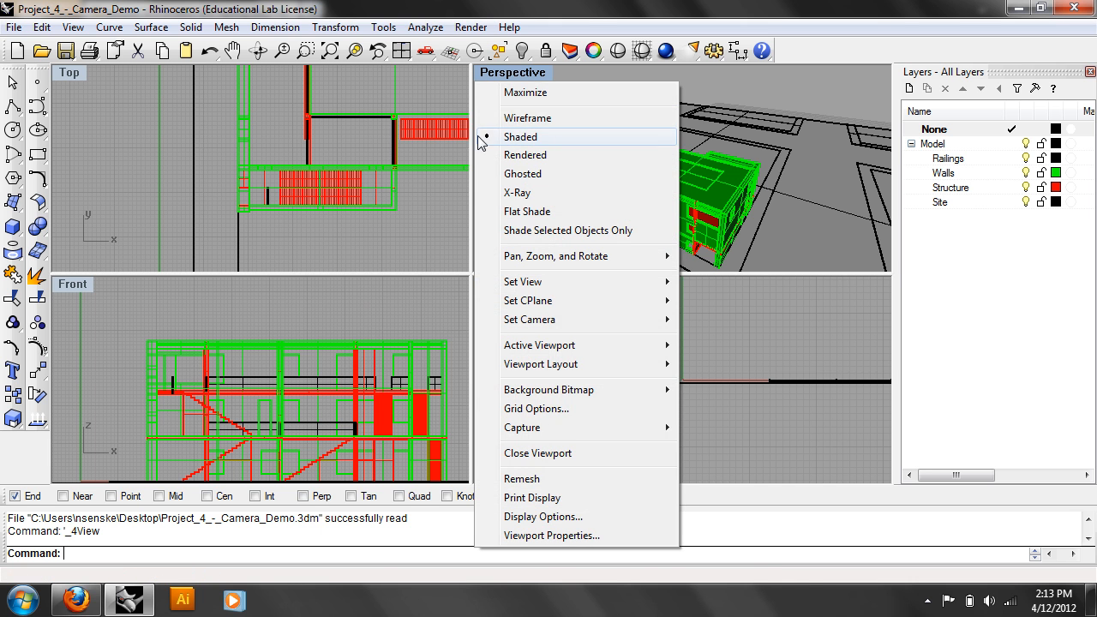
right_click(61, 56)
right_click(60, 69)
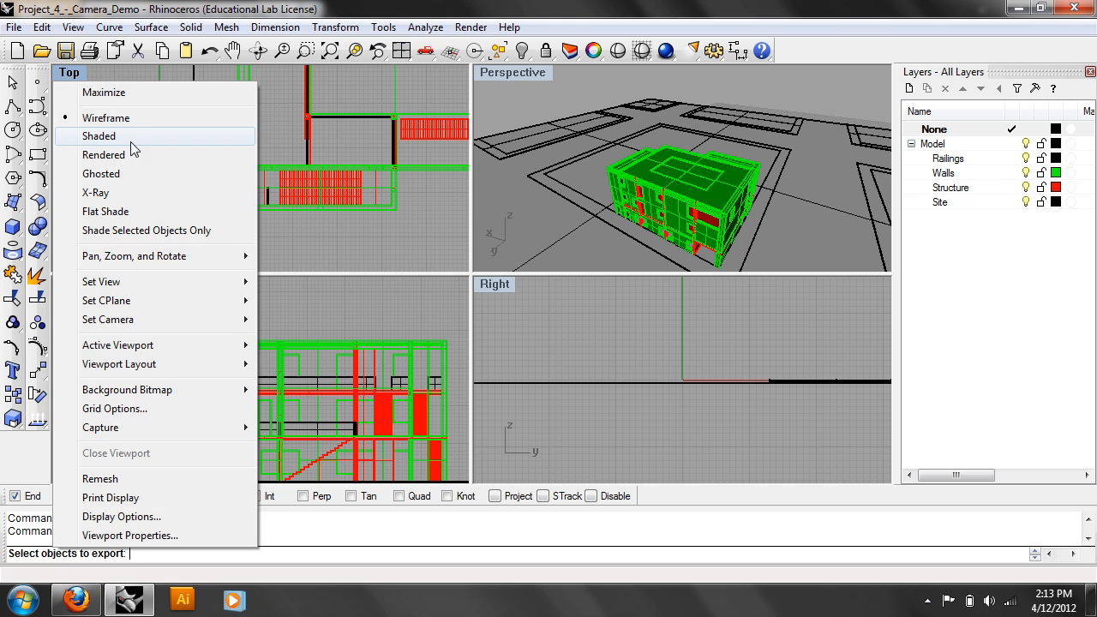
left_click(530, 78)
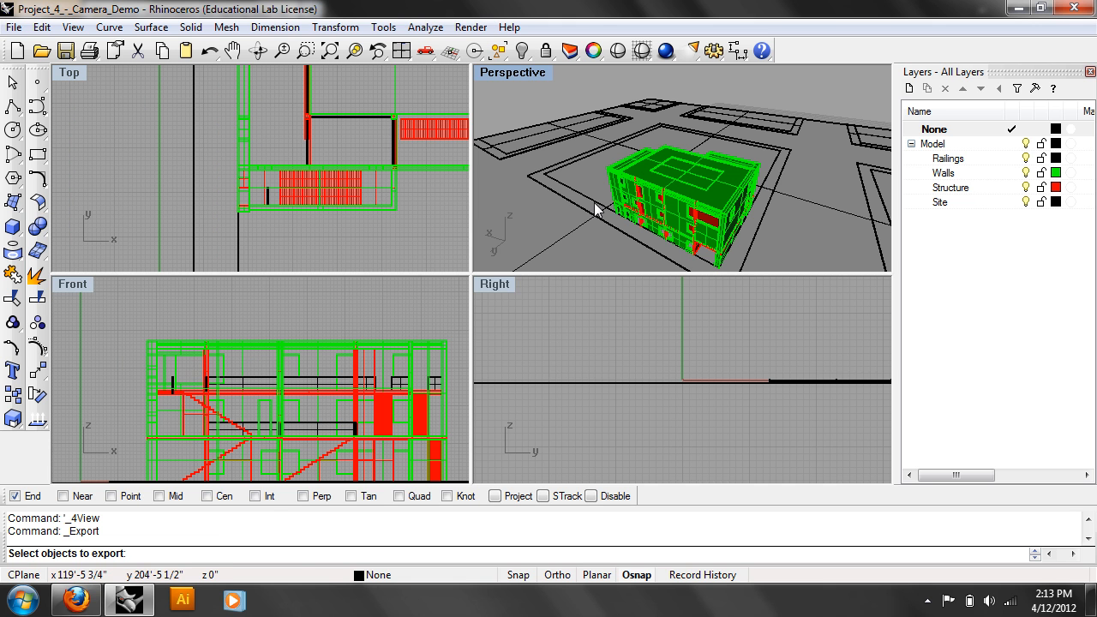
left_click(331, 58)
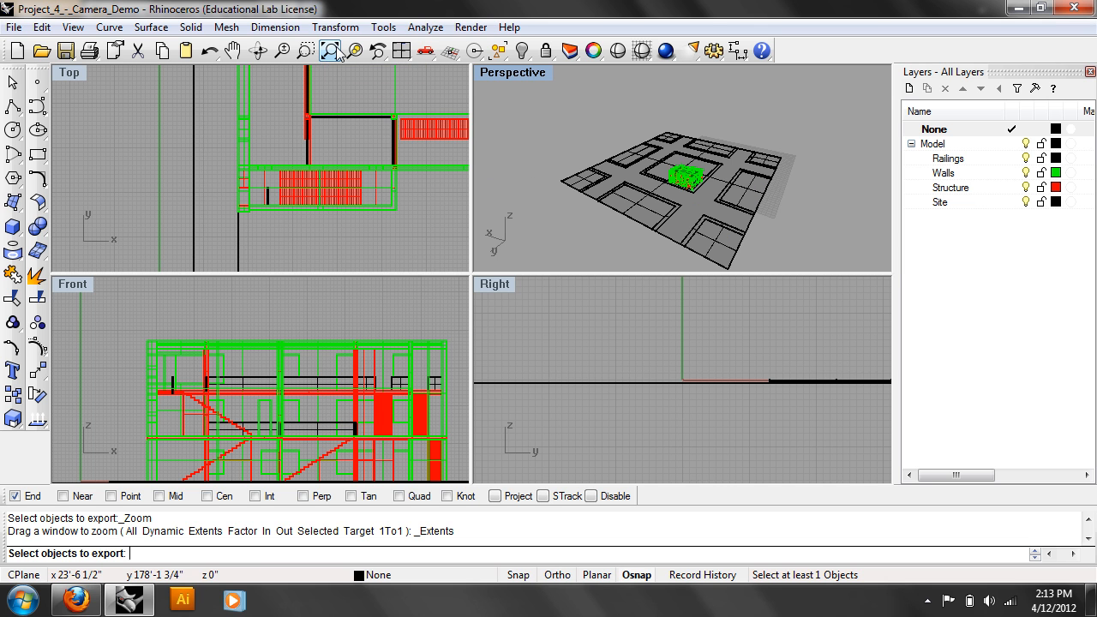
right_click(333, 55)
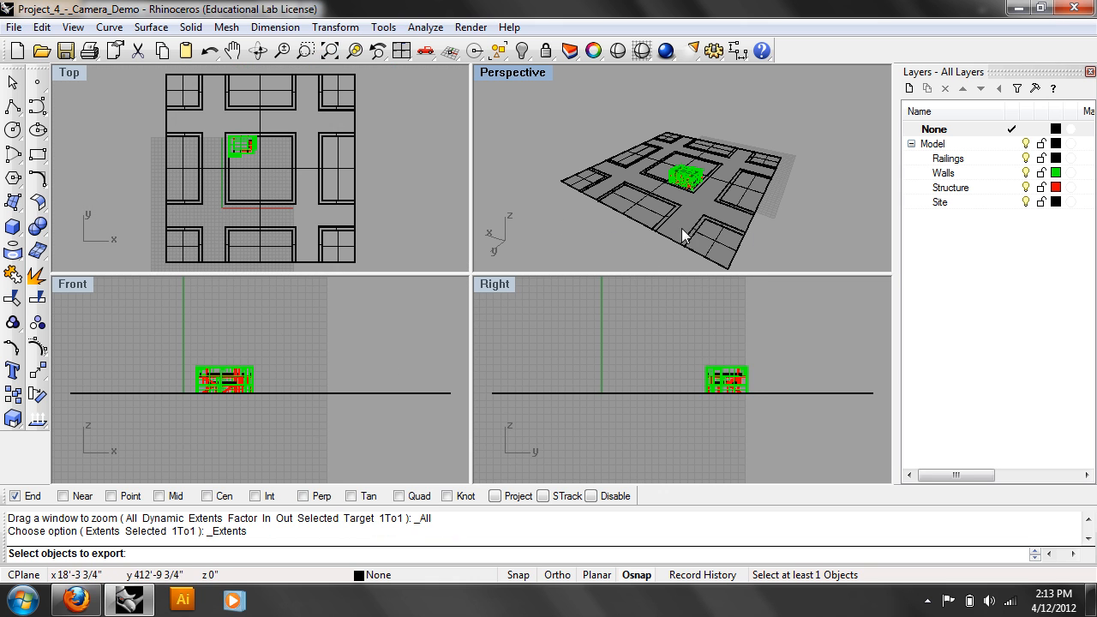
Frame the building's long facade up close from near ground level in the perspective viewport
scroll(693, 177, "up", 10)
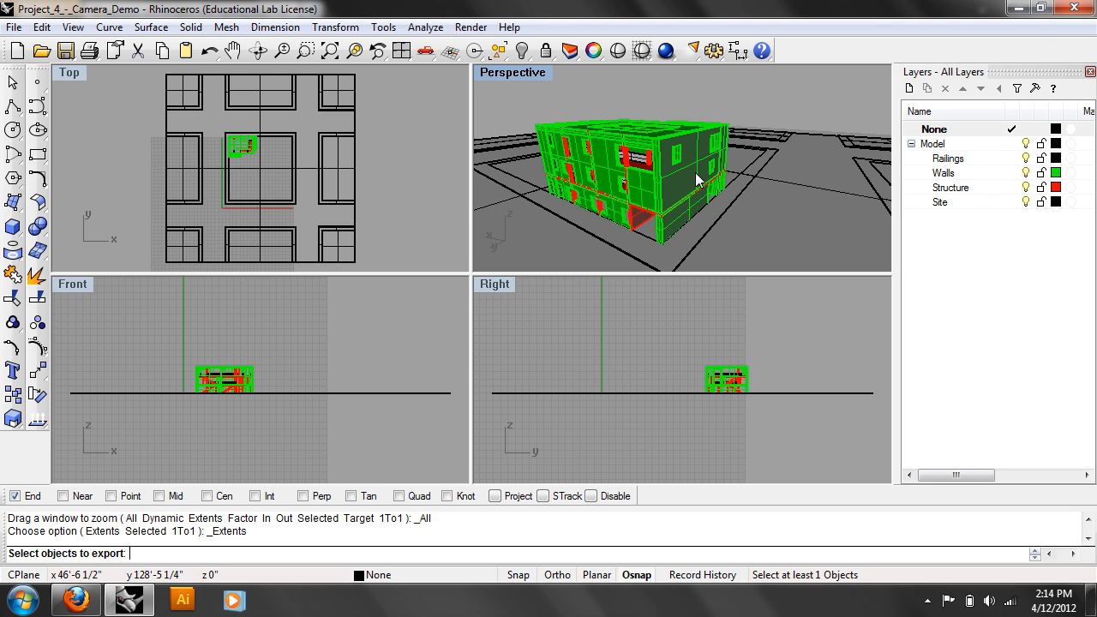
mouse_move(715, 146)
right_mouse_down()
mouse_move(642, 121)
mouse_move(690, 169)
mouse_move(710, 139)
mouse_move(711, 166)
right_mouse_up()
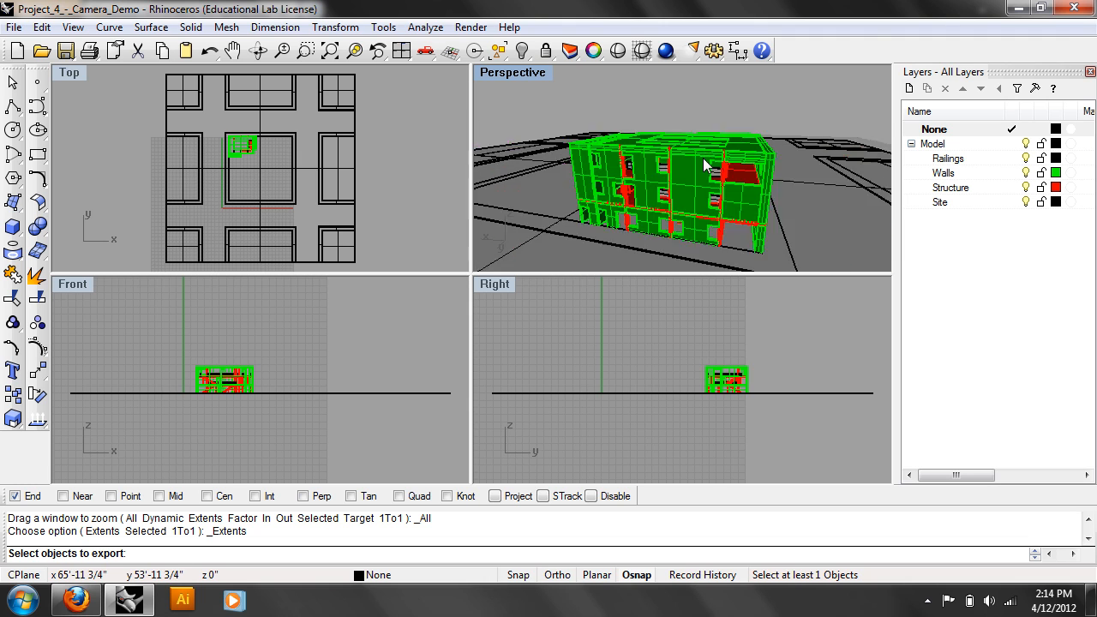
scroll(706, 167, "up", 5)
scroll(710, 144, "down", 5)
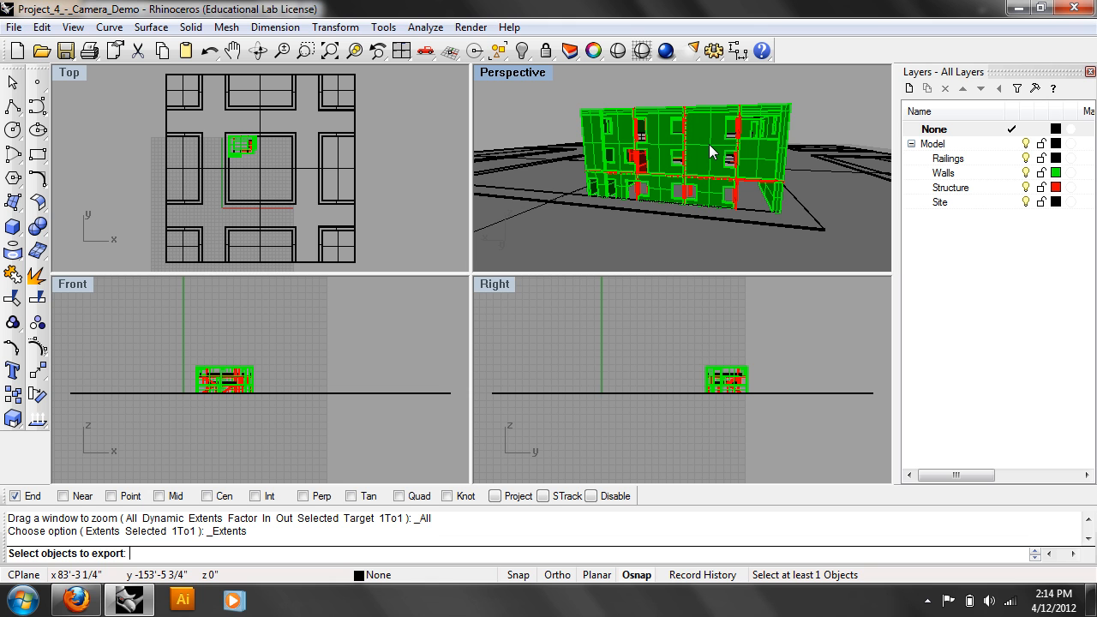
mouse_move(709, 152)
right_mouse_down()
mouse_move(703, 140)
mouse_move(695, 151)
right_mouse_up()
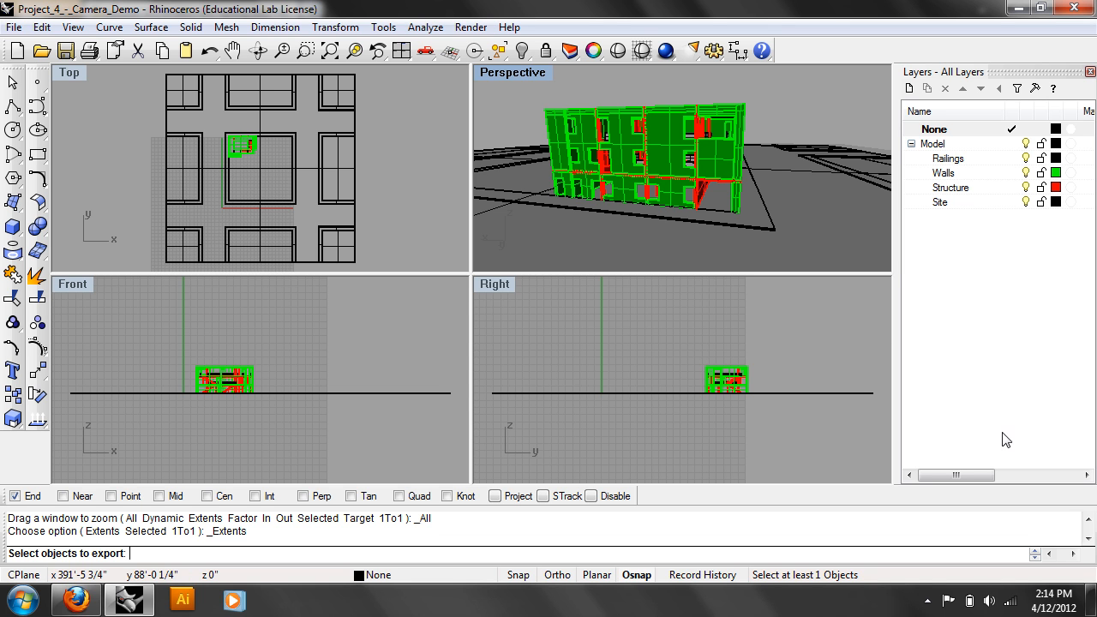
Save the current perspective view of the facade as a named view called "Perspective 1"
left_click(74, 29)
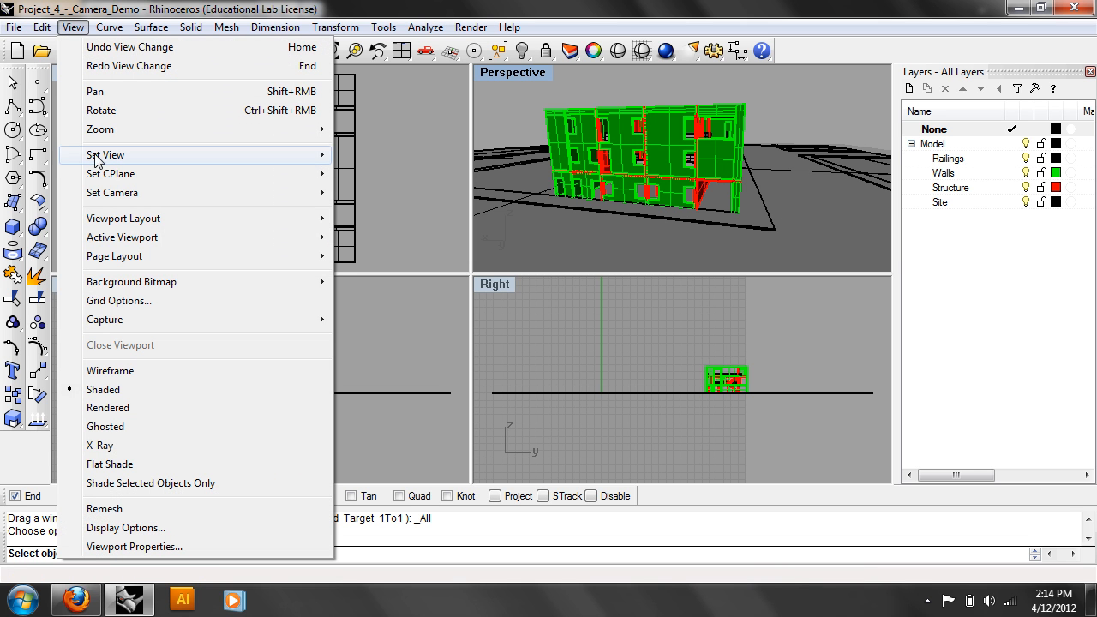
mouse_move(100, 158)
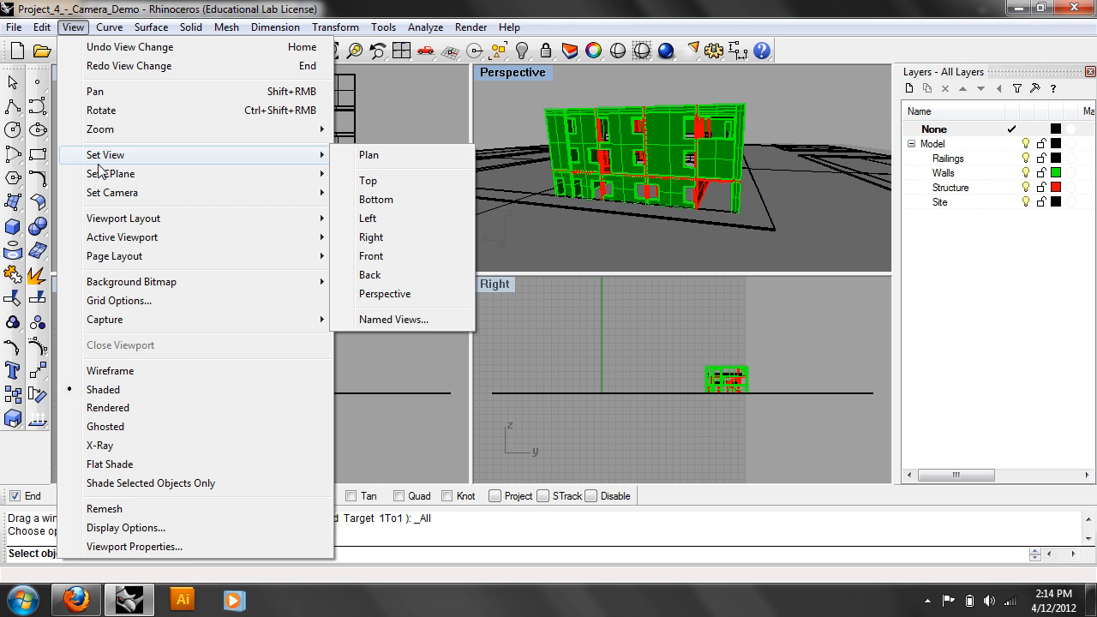
left_click(426, 322)
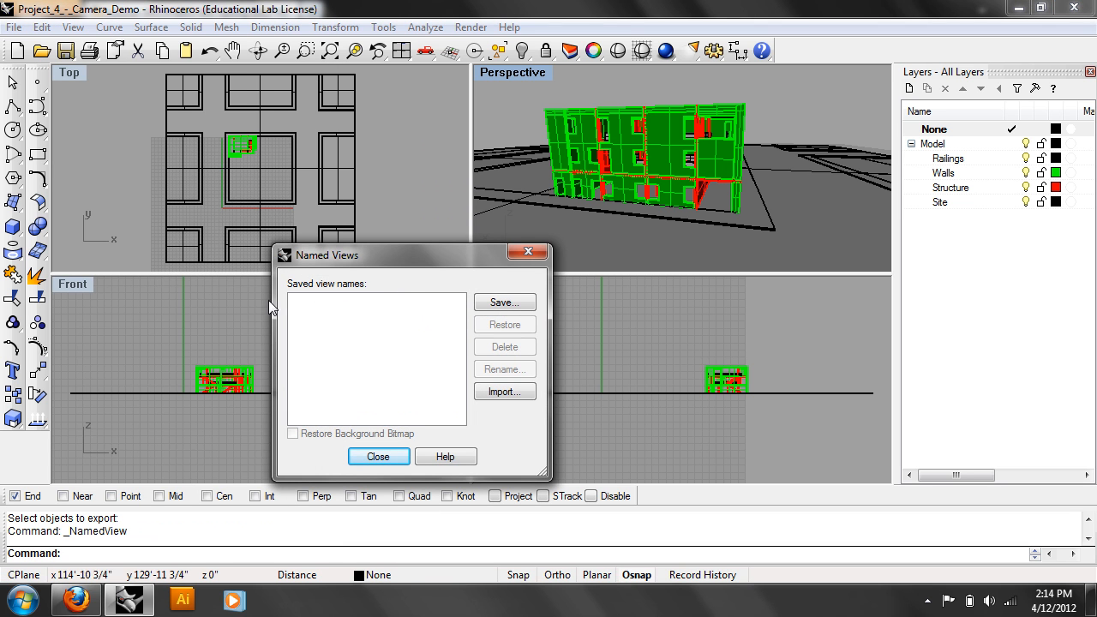
left_click(482, 304)
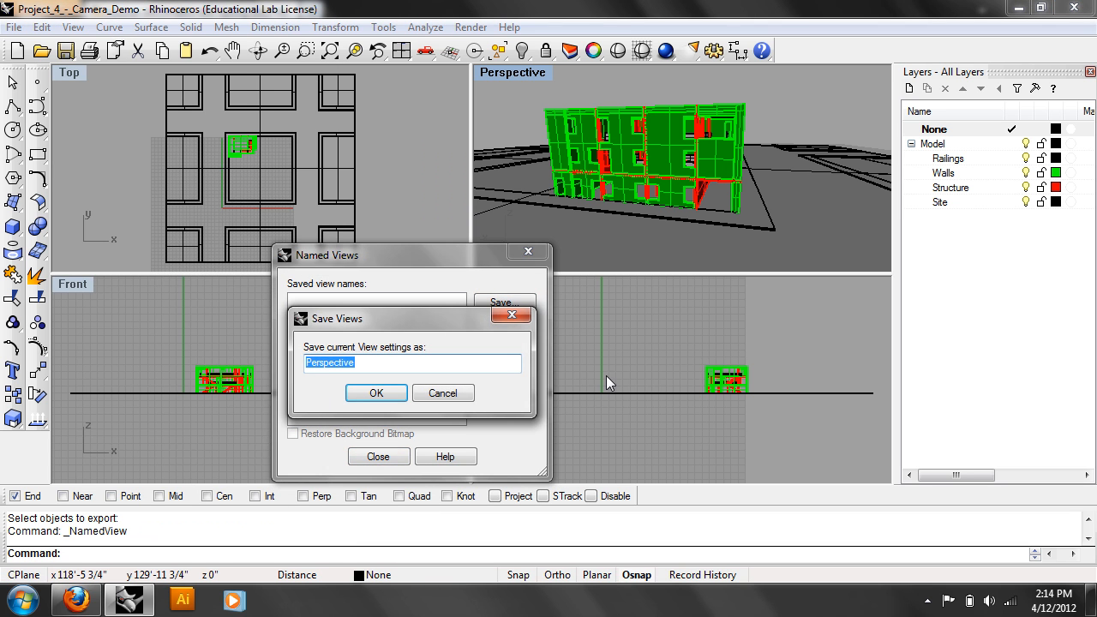
key("End")
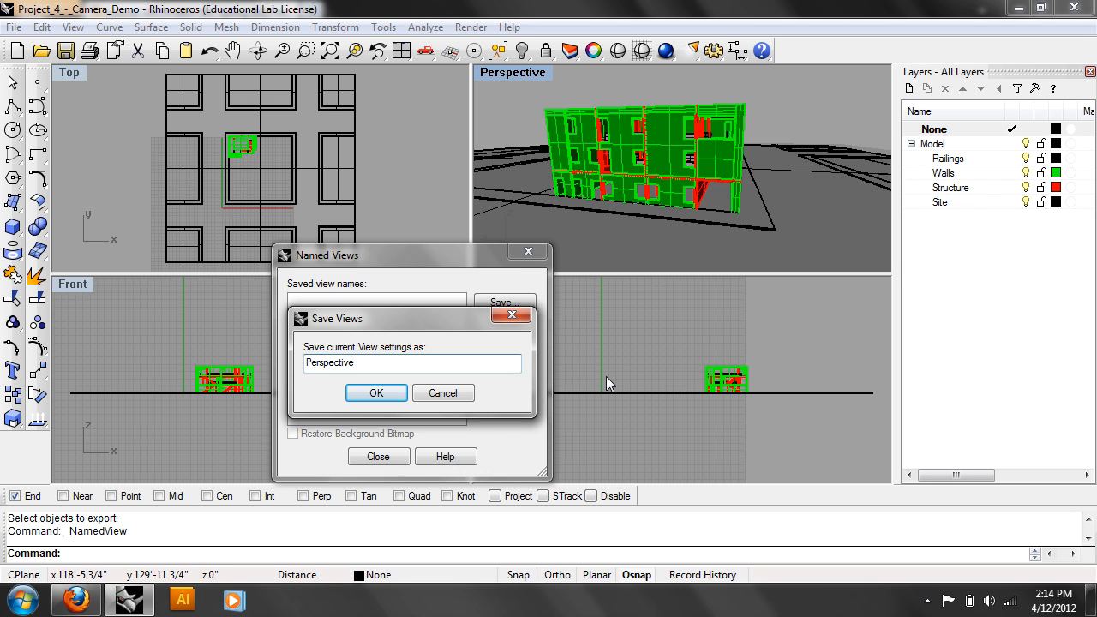
type("1")
left_click(373, 390)
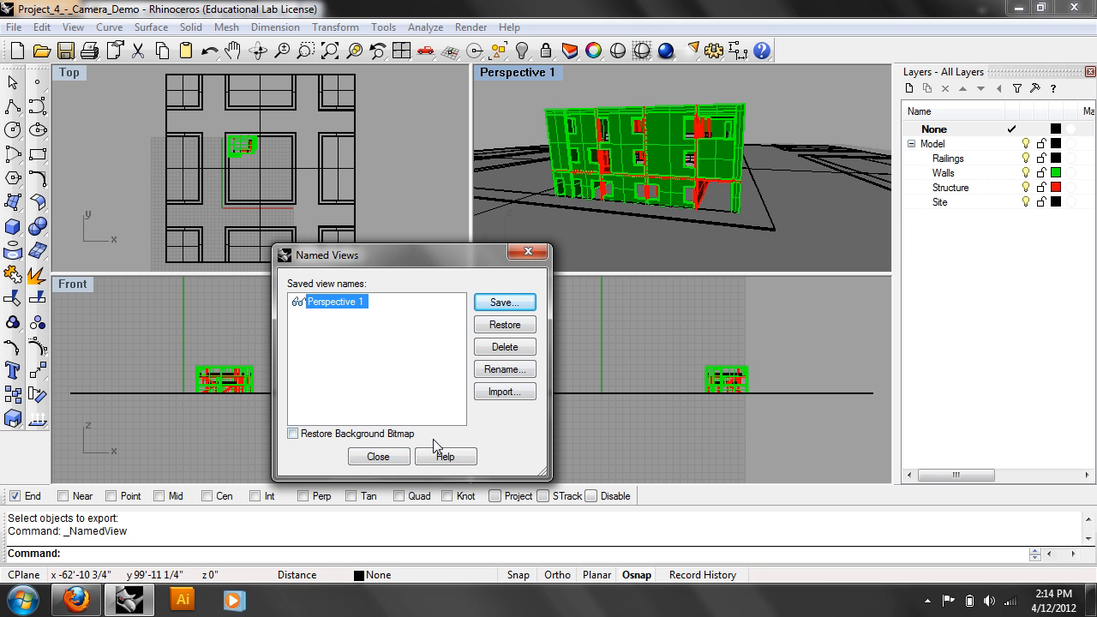
key("Escape")
Change the Top viewport to a perspective view and set its display mode to Shaded
right_click_drag(743, 151, 604, 199)
left_click(69, 72)
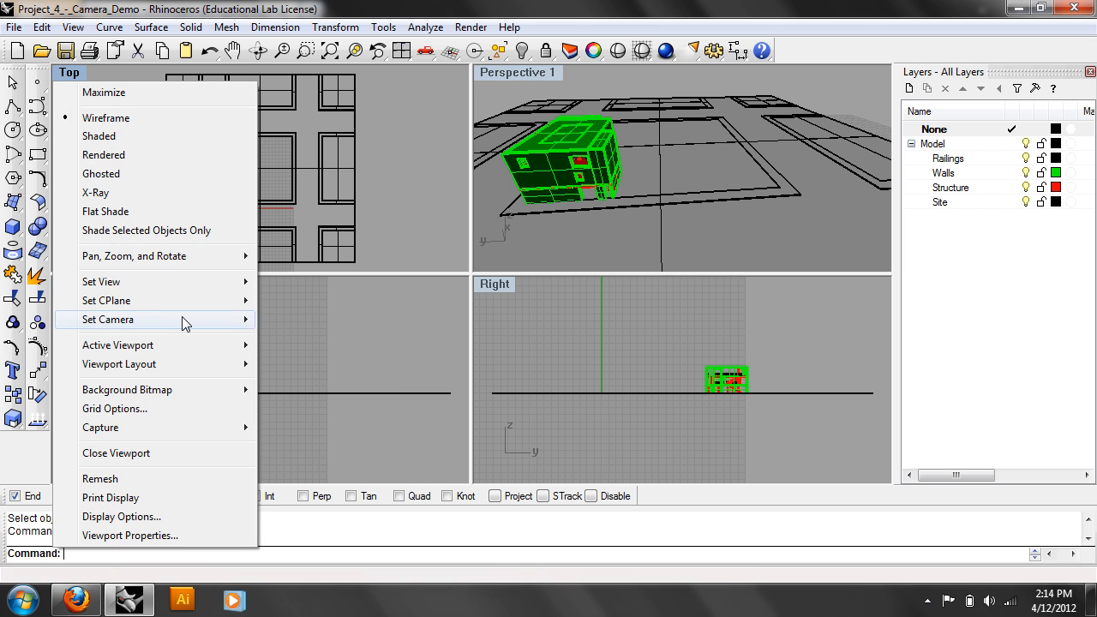
mouse_move(187, 294)
left_click(347, 421)
right_click_drag(525, 119, 800, 101)
mouse_move(264, 120)
right_mouse_down()
mouse_move(279, 210)
mouse_move(278, 159)
mouse_move(265, 163)
right_mouse_up()
left_click(91, 72)
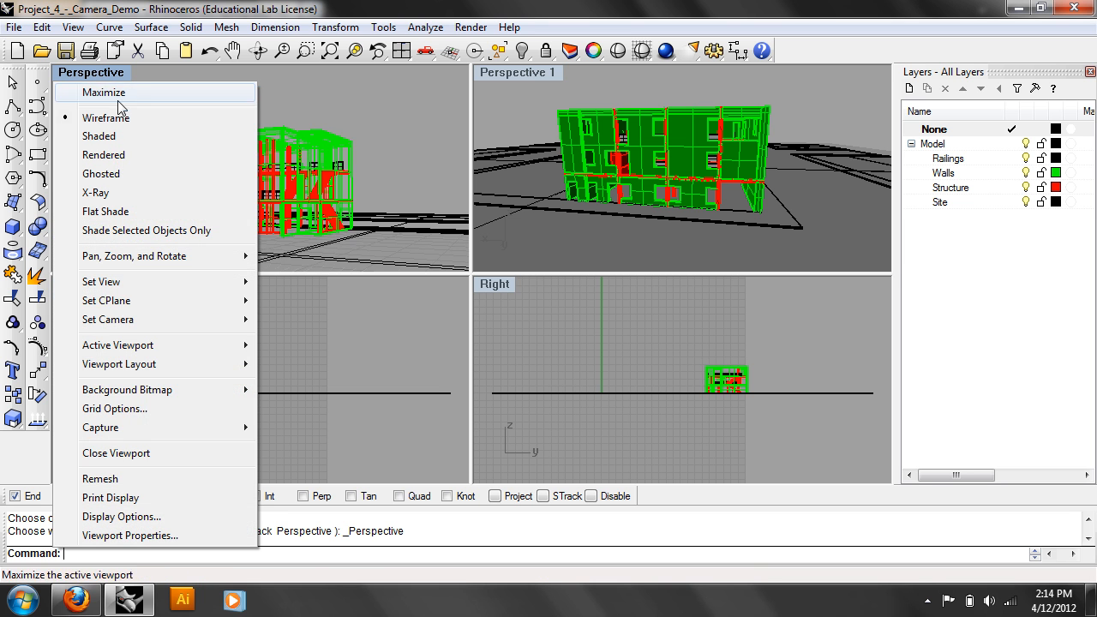
left_click(144, 136)
mouse_move(175, 146)
right_mouse_down()
mouse_move(257, 185)
mouse_move(167, 166)
mouse_move(268, 181)
mouse_move(372, 163)
mouse_move(212, 117)
mouse_move(233, 137)
right_mouse_up()
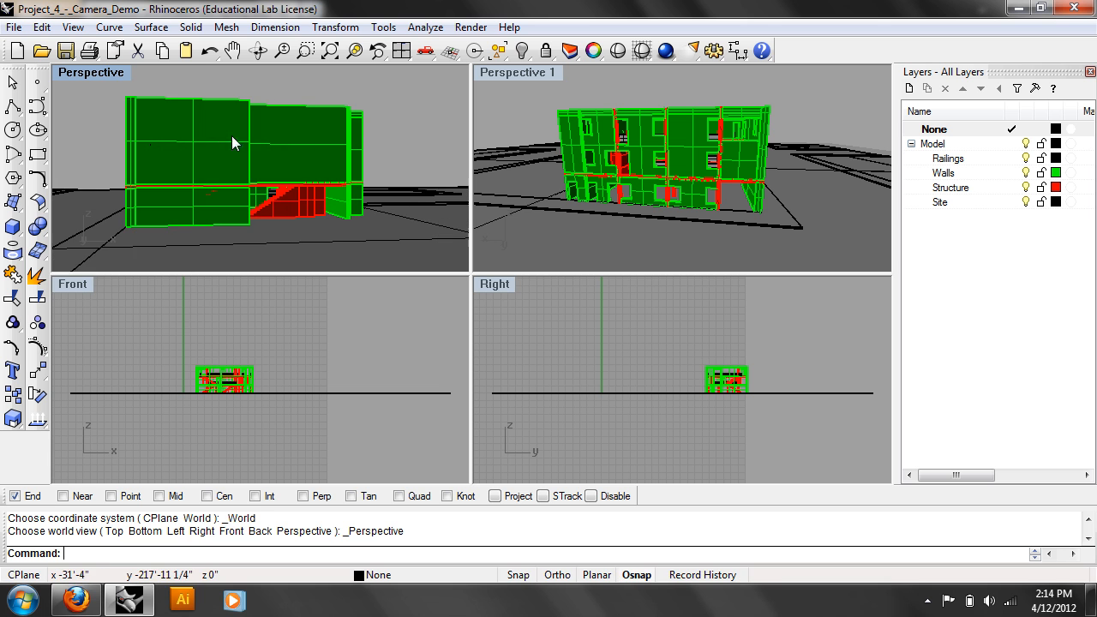
Restore the saved view "Perspective 1" in the viewport labelled Perspective
left_click(106, 71)
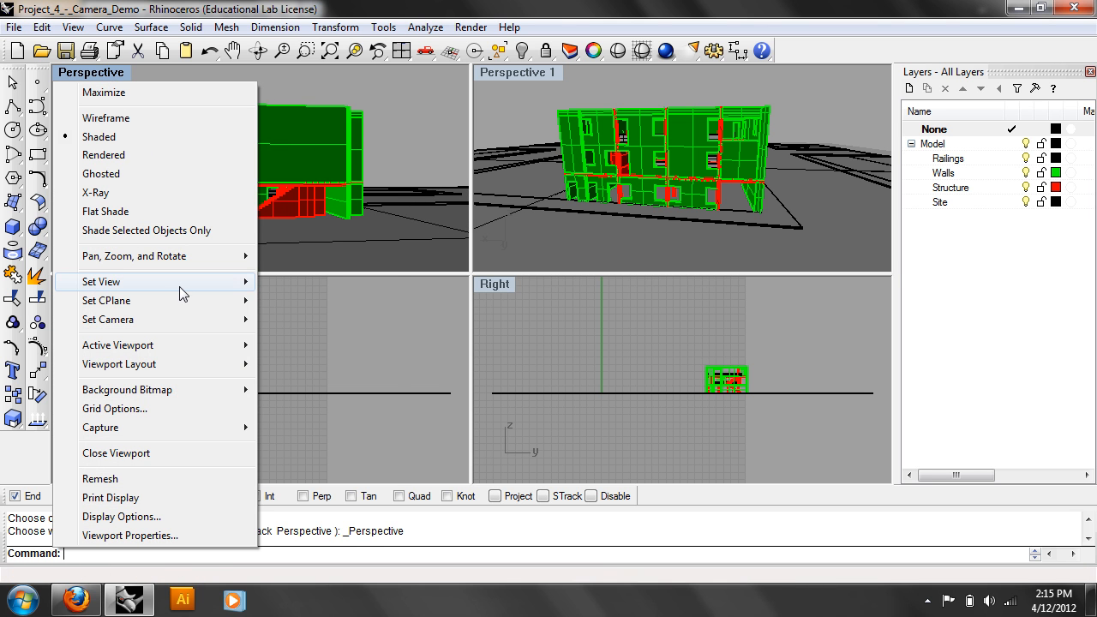
mouse_move(179, 286)
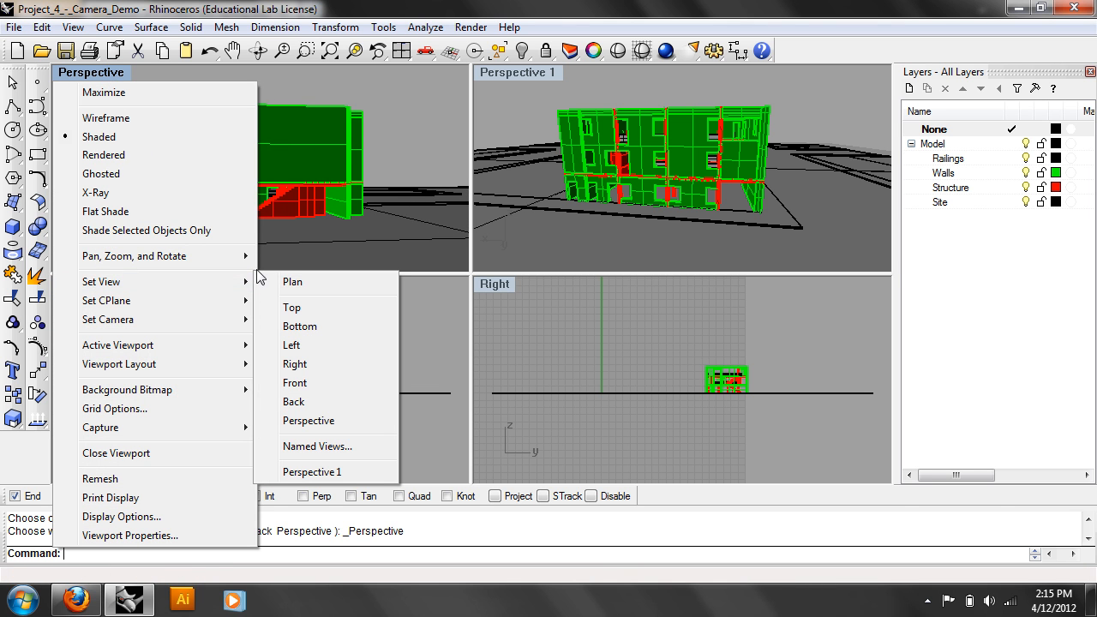
left_click(330, 478)
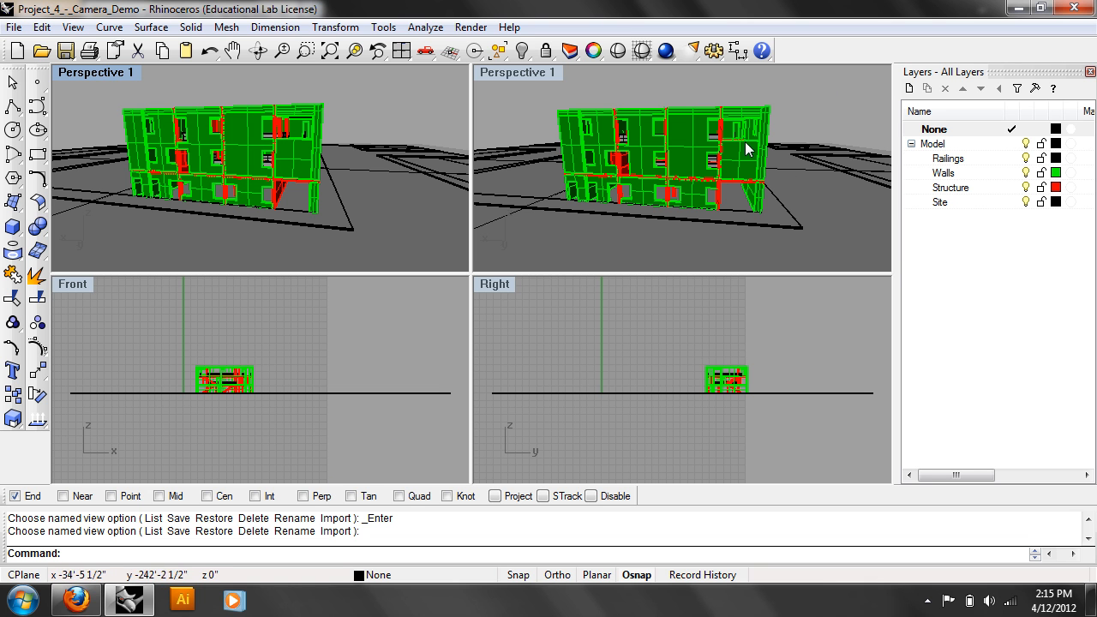
Orbit the original perspective viewport away from its saved angle and restore the named view "Perspective 1" there
right_click_drag(746, 149, 703, 144)
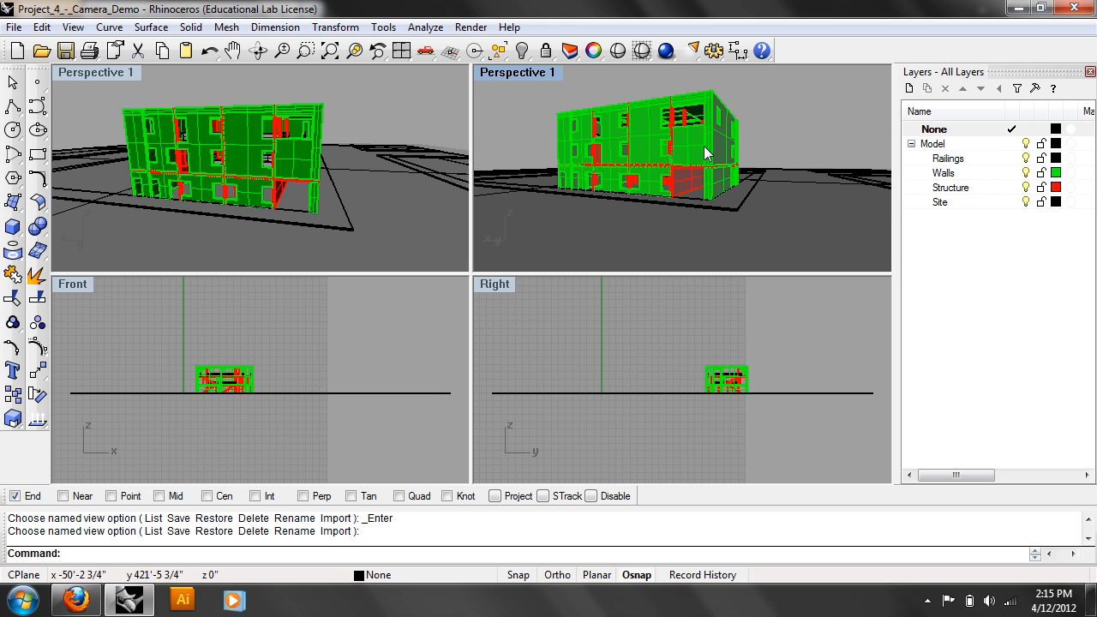
right_click_drag(545, 79, 409, 173)
left_click(496, 75)
mouse_move(603, 283)
left_click(777, 476)
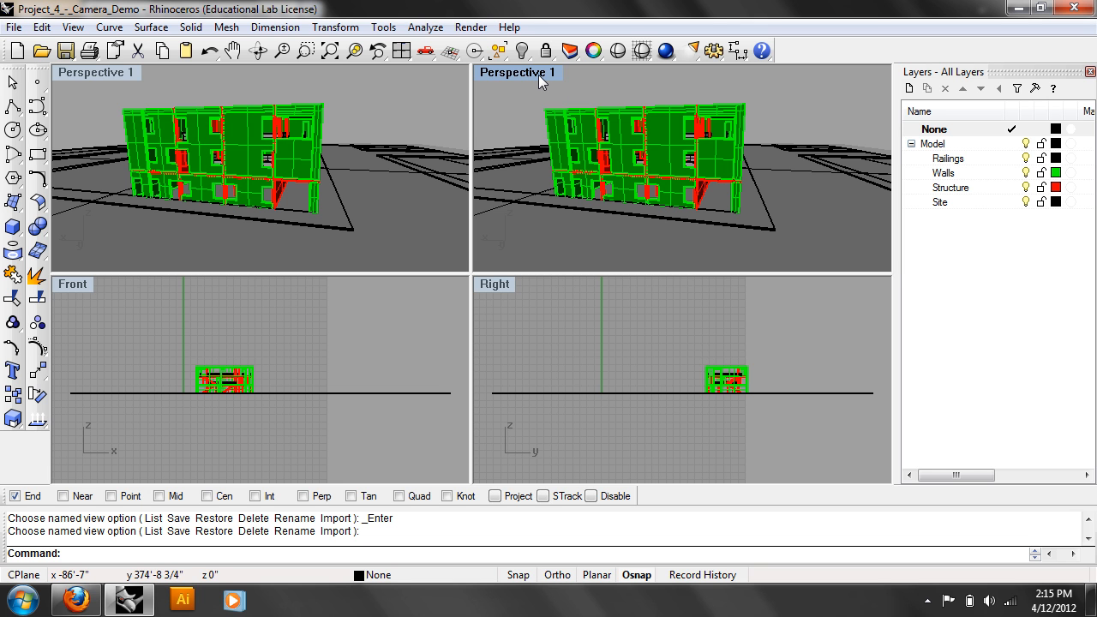
Reframe the original perspective viewport on a corner of the building and update the named view "Perspective 1" with this camera
right_click_drag(737, 215, 697, 165)
scroll(670, 179, "up", 5)
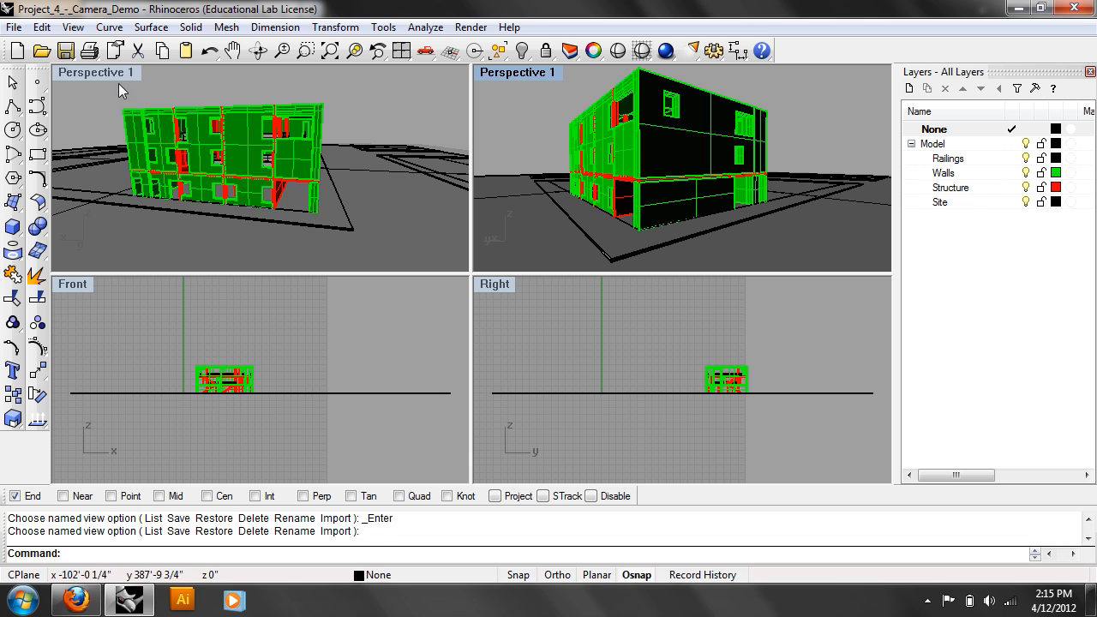
left_click(73, 27)
mouse_move(150, 157)
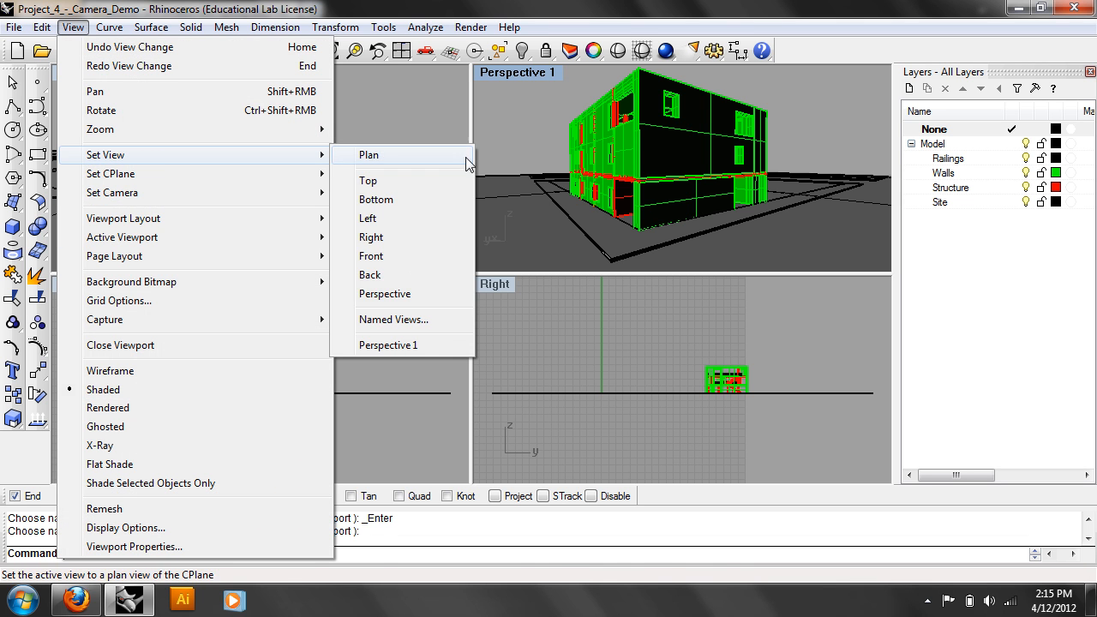
left_click(452, 321)
left_click(347, 303)
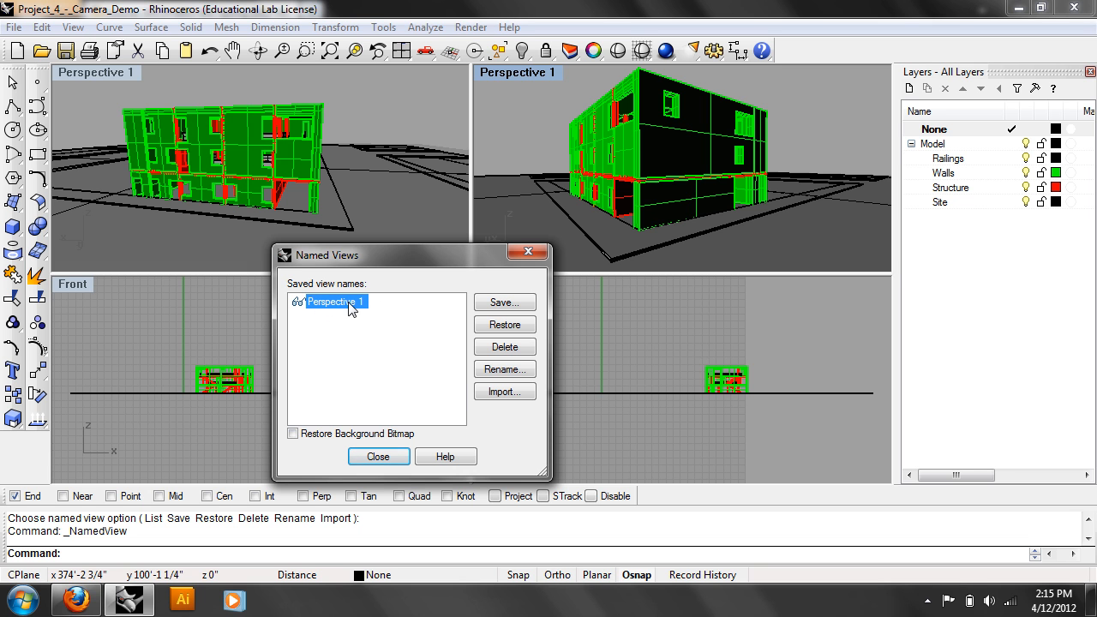
left_click(501, 302)
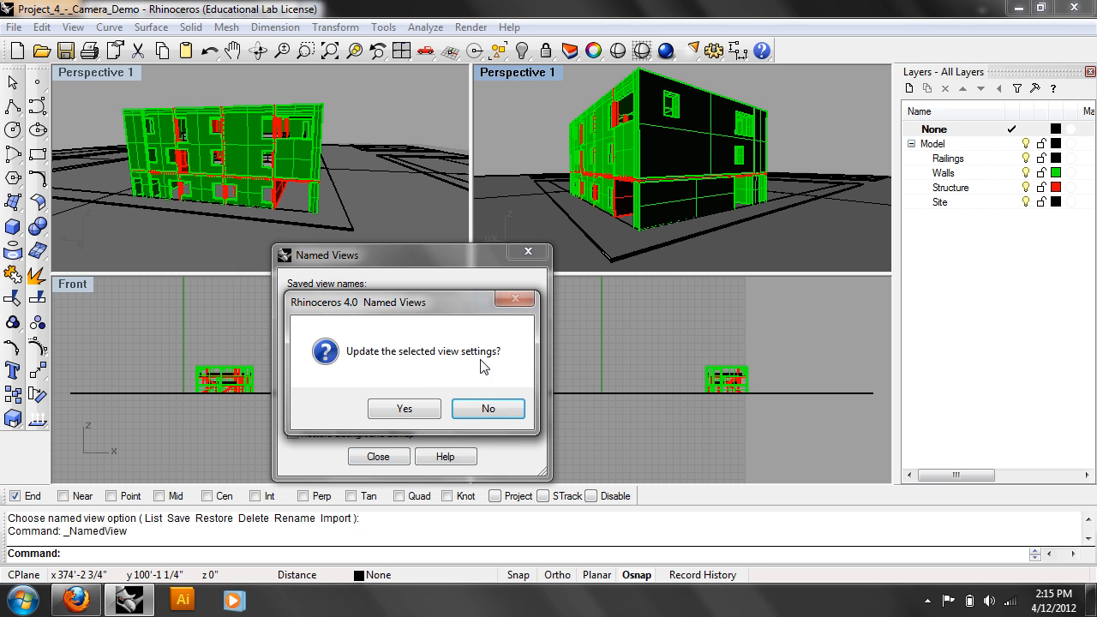
left_click(401, 410)
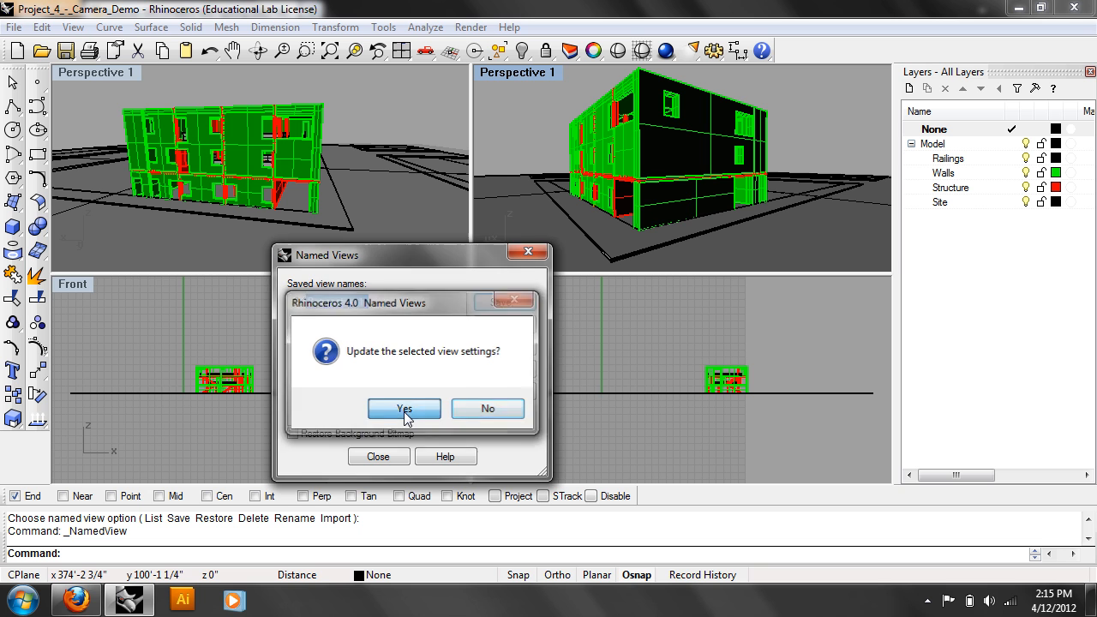
left_click(378, 456)
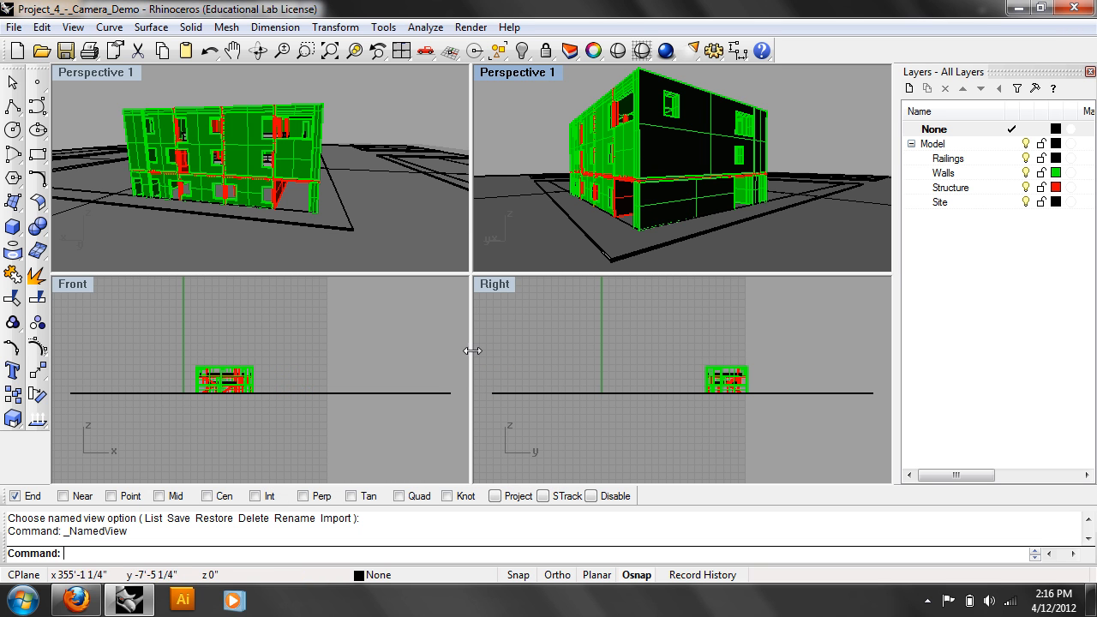
Review the saved view "Perspective 1" in the Named Views list, changing the original perspective viewport's angle slightly between checks
left_click(73, 26)
mouse_move(171, 155)
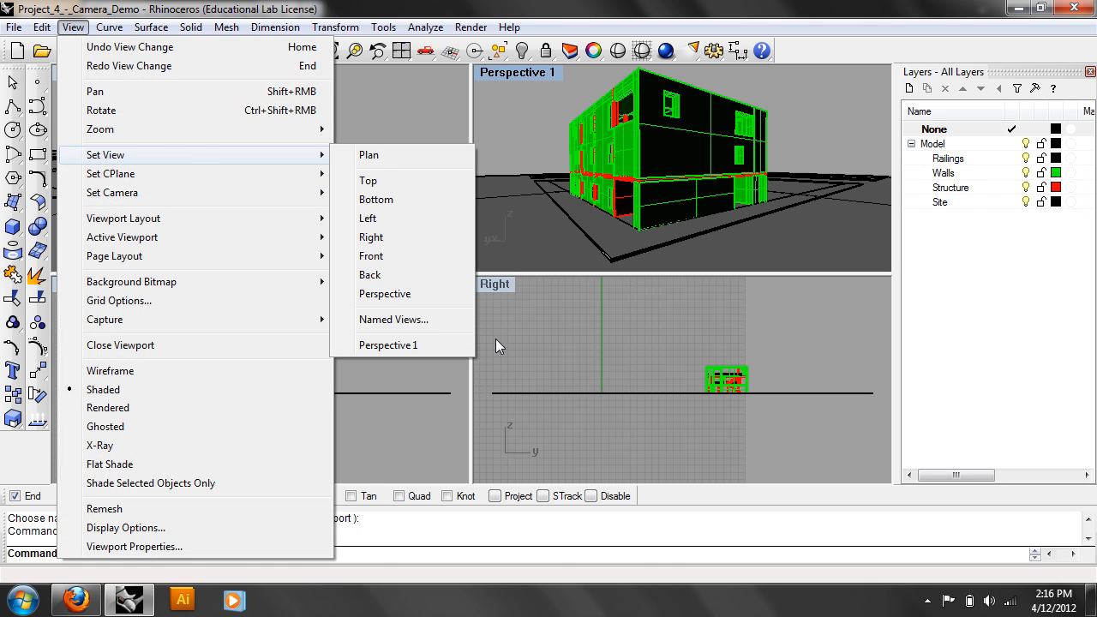
left_click(430, 326)
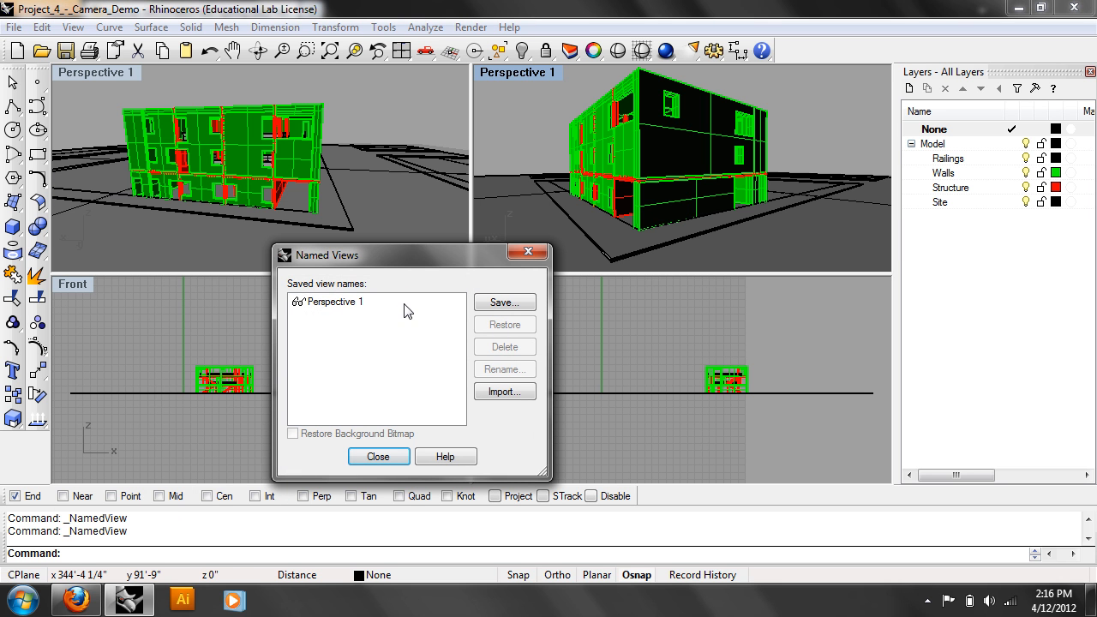
left_click(348, 304)
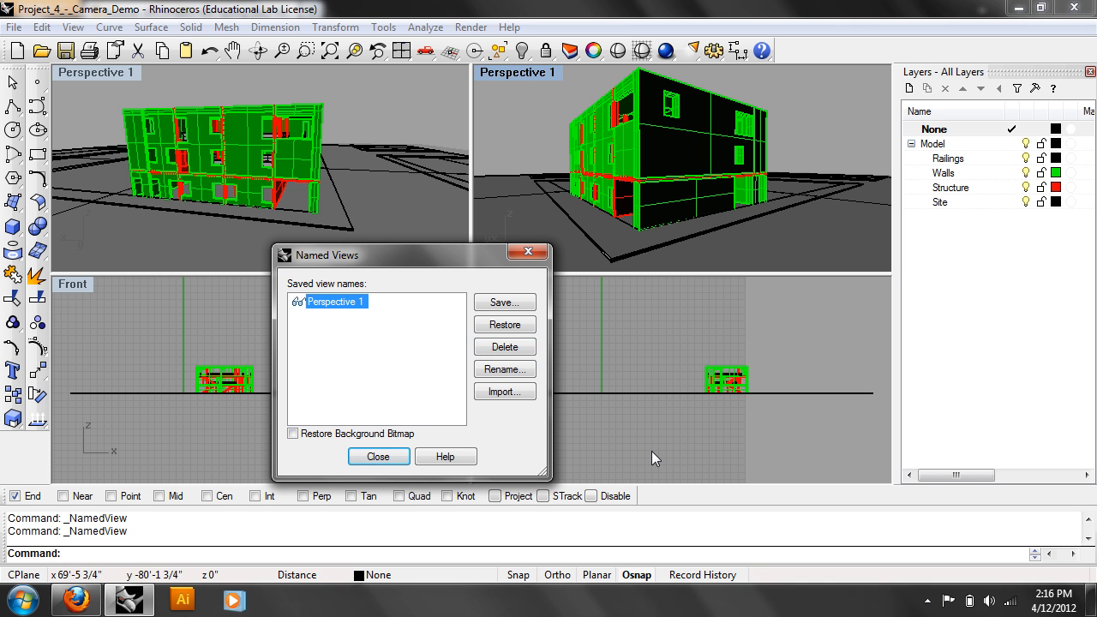
left_click(389, 463)
right_click_drag(671, 155, 673, 160)
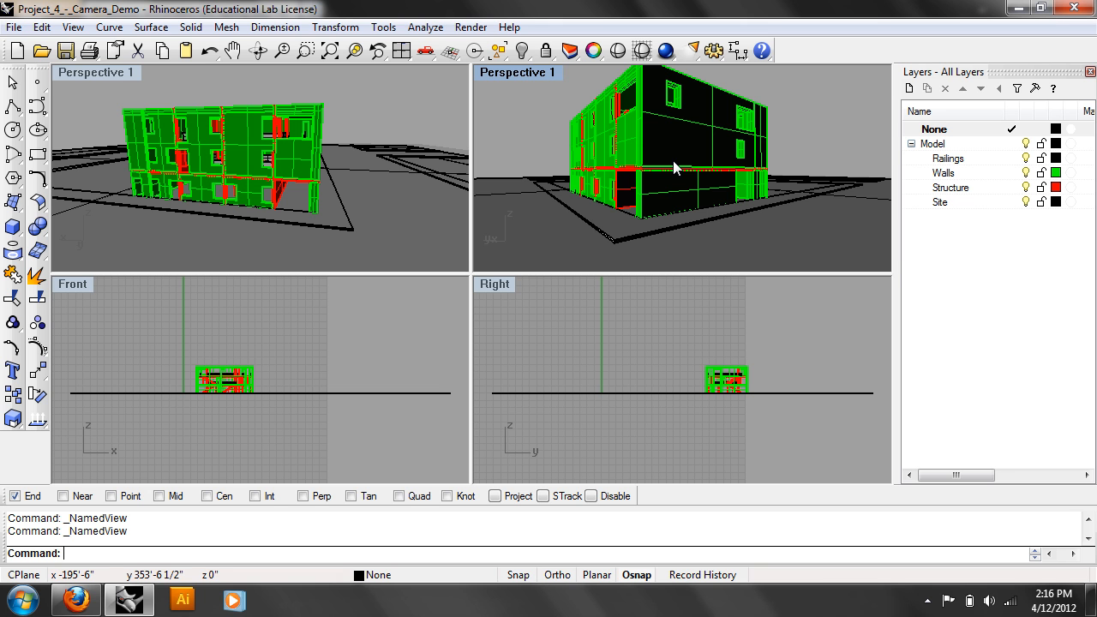
right_click(672, 164)
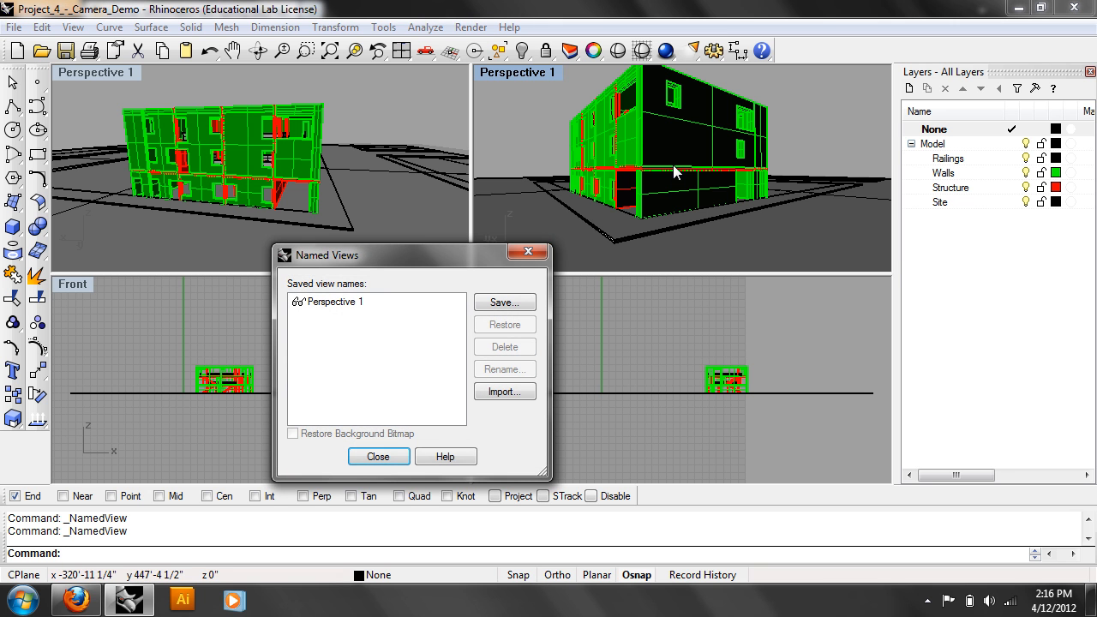
left_click(358, 455)
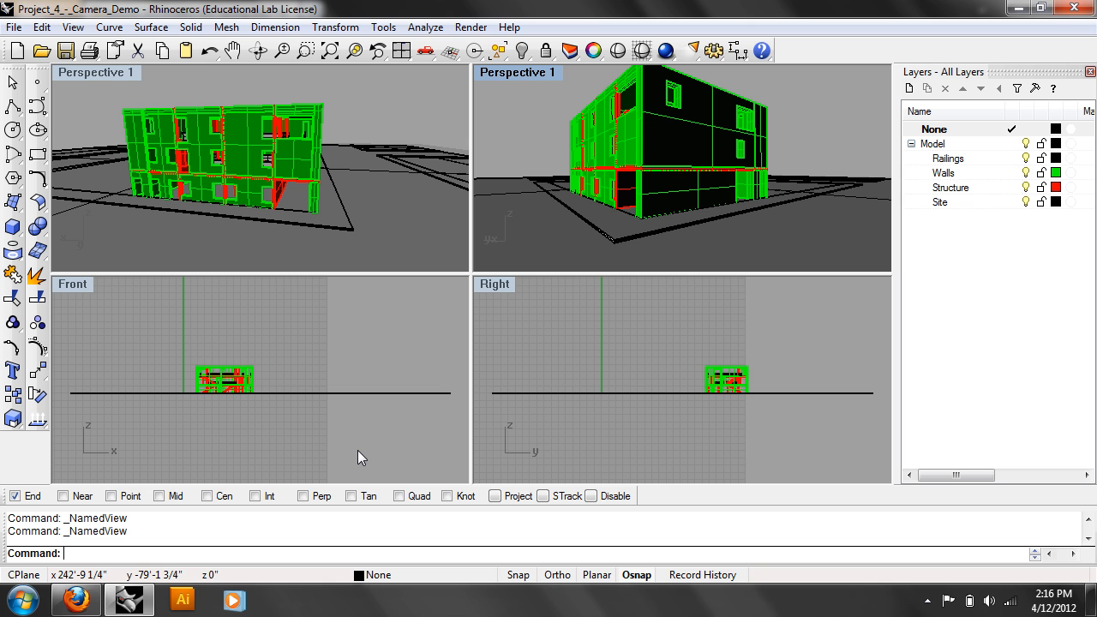
right_click_drag(634, 257, 733, 199)
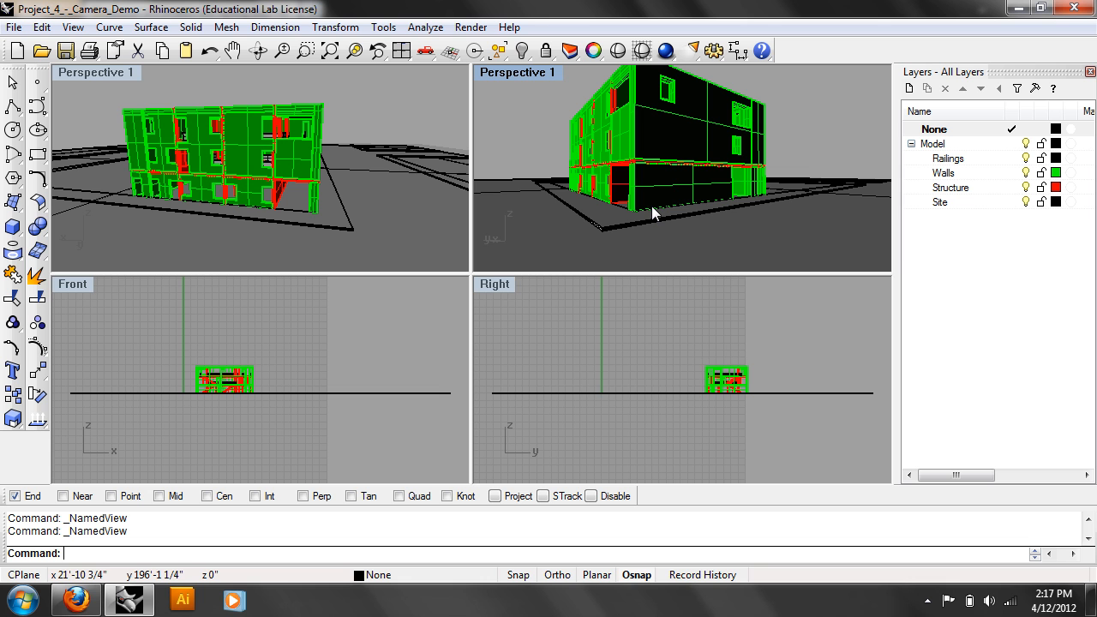
mouse_move(651, 205)
right_mouse_down()
mouse_move(660, 200)
mouse_move(660, 237)
mouse_move(656, 166)
mouse_move(661, 205)
right_mouse_up()
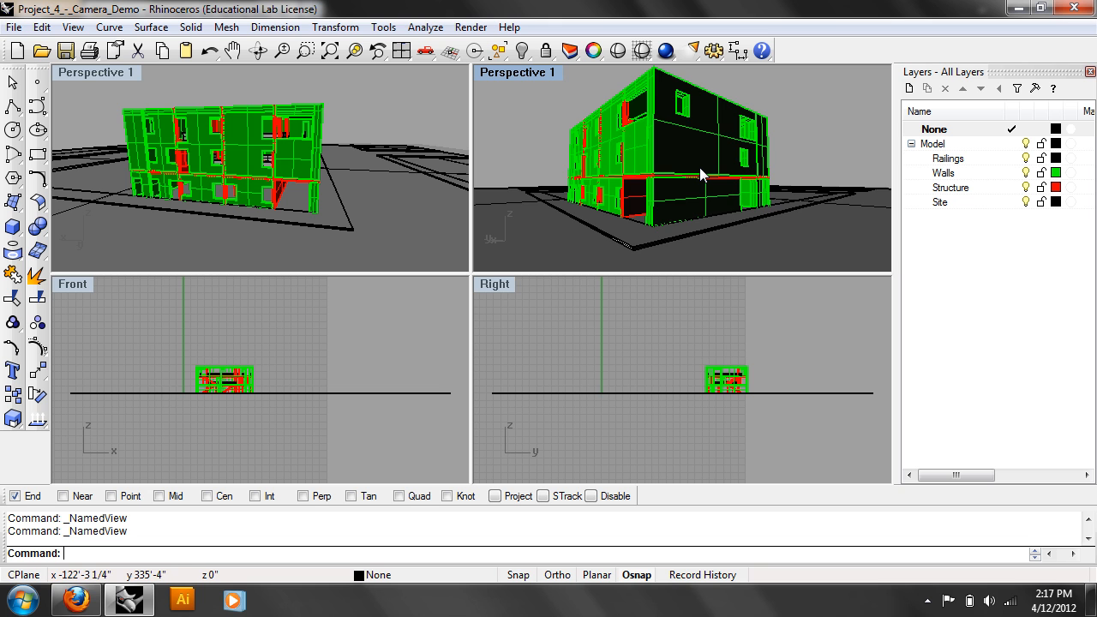
right_click_drag(703, 166, 603, 158)
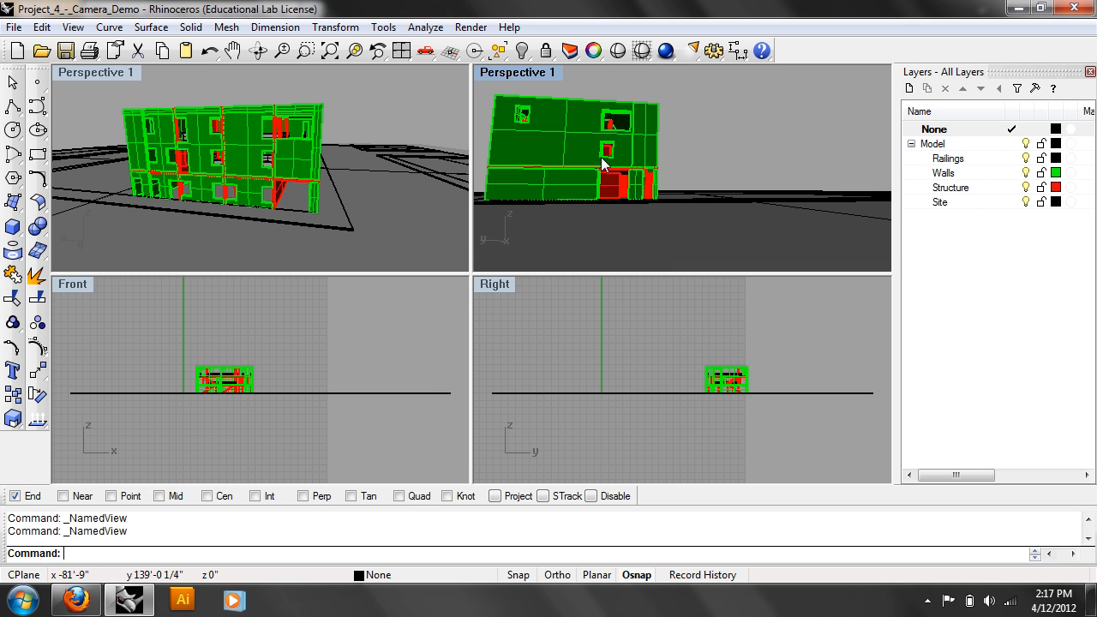
right_click_drag(595, 190, 662, 188)
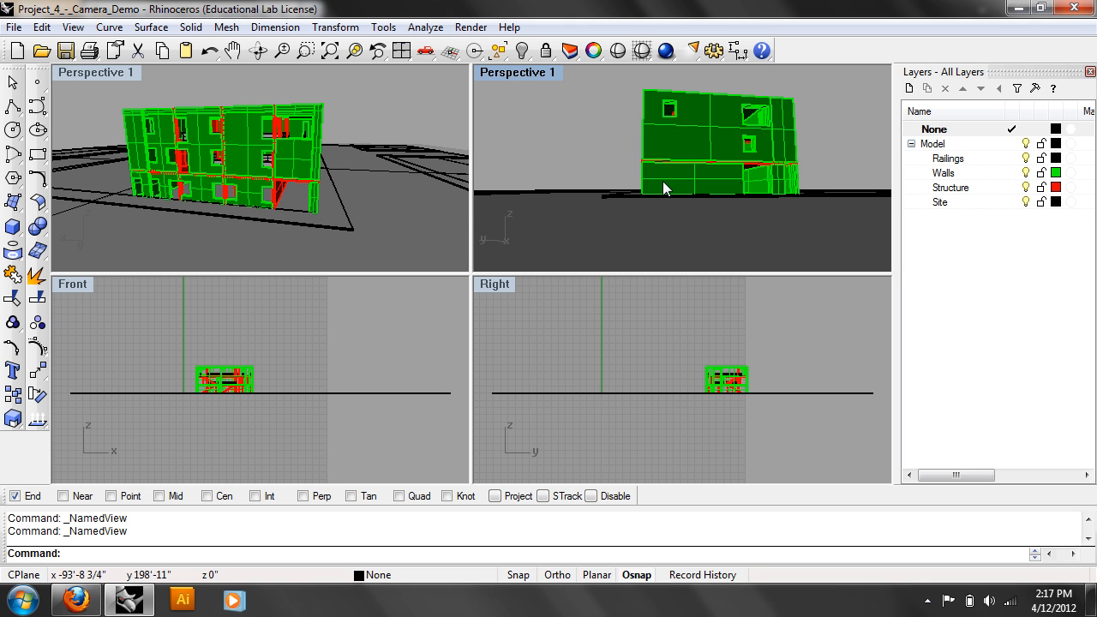
right_click_drag(688, 169, 591, 163)
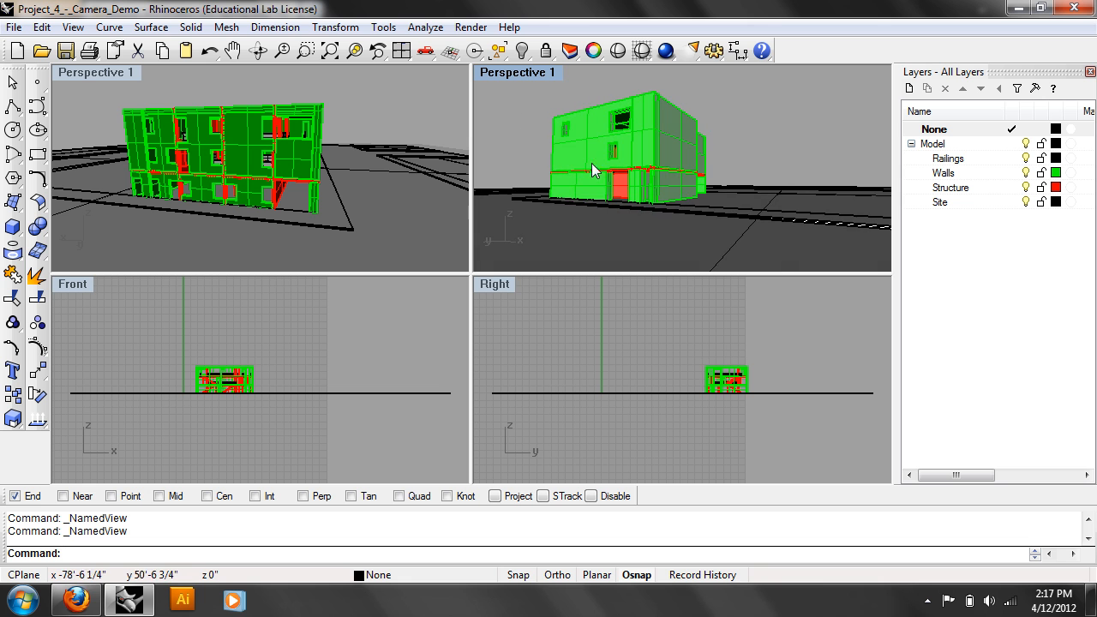
right_click_drag(715, 141, 600, 176)
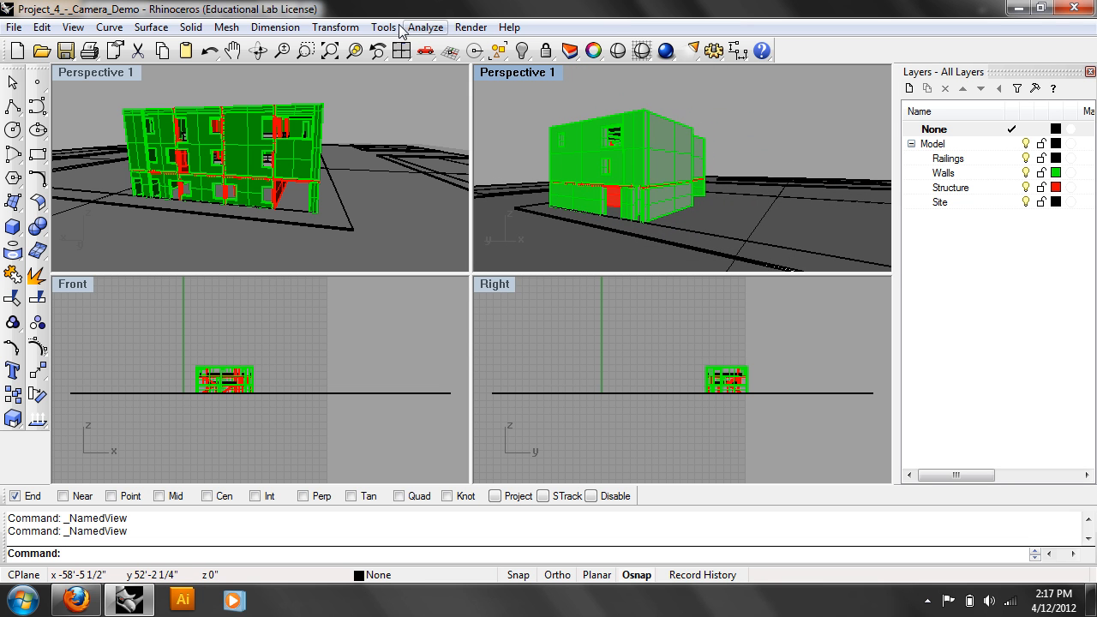
Reset the layout to the four default viewports and show the Perspective viewport in Shaded mode, framed closely on the building
left_click(400, 52)
right_click_drag(686, 180, 508, 138)
left_click(512, 72)
left_click(528, 137)
scroll(661, 152, "up", 5)
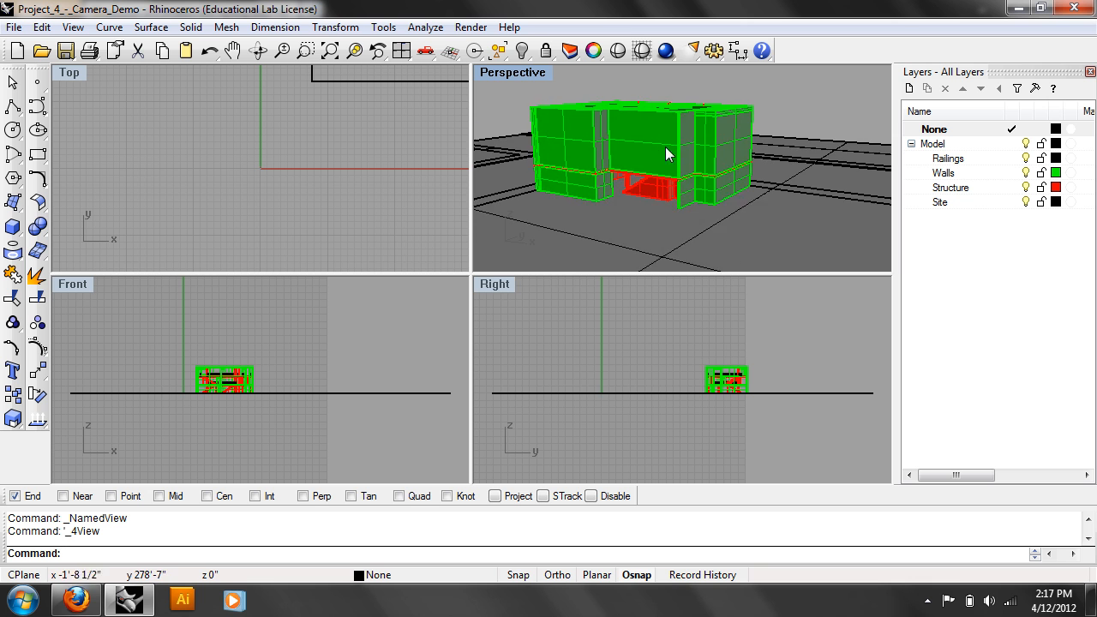
scroll(689, 181, "up", 1)
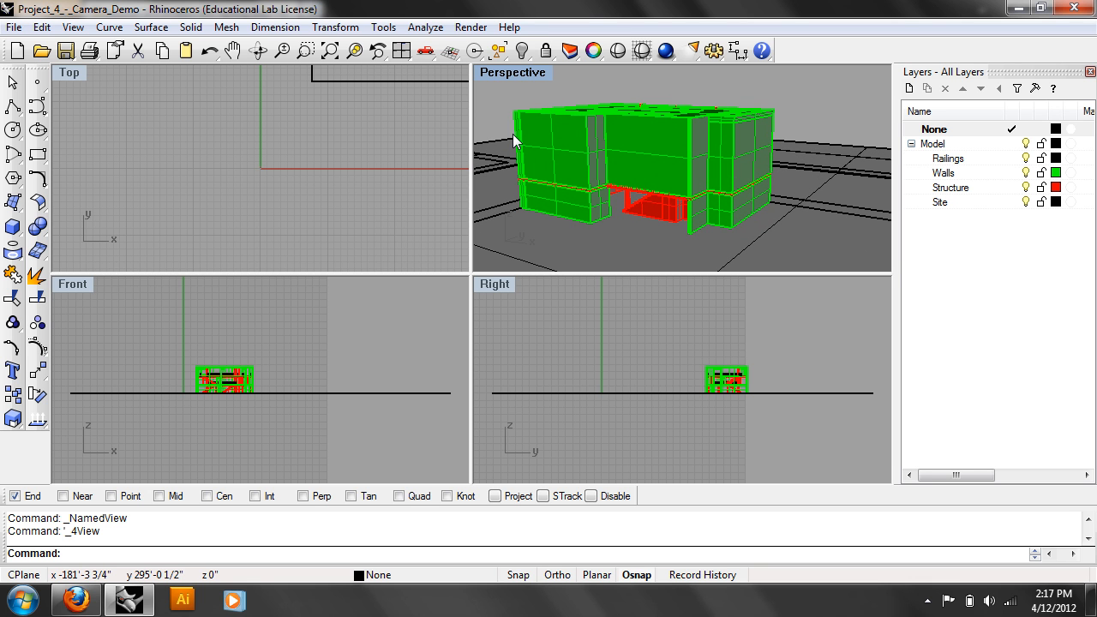
Show the Perspective viewport's camera and frame it together with the building and surrounding blocks in the Top viewport
left_click(74, 26)
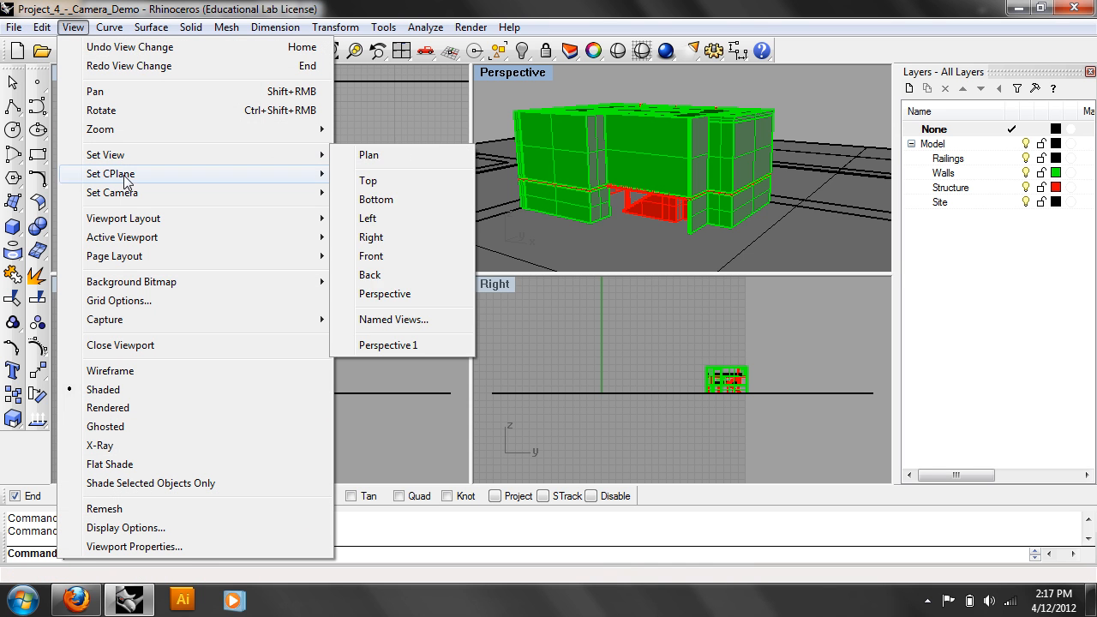
mouse_move(126, 198)
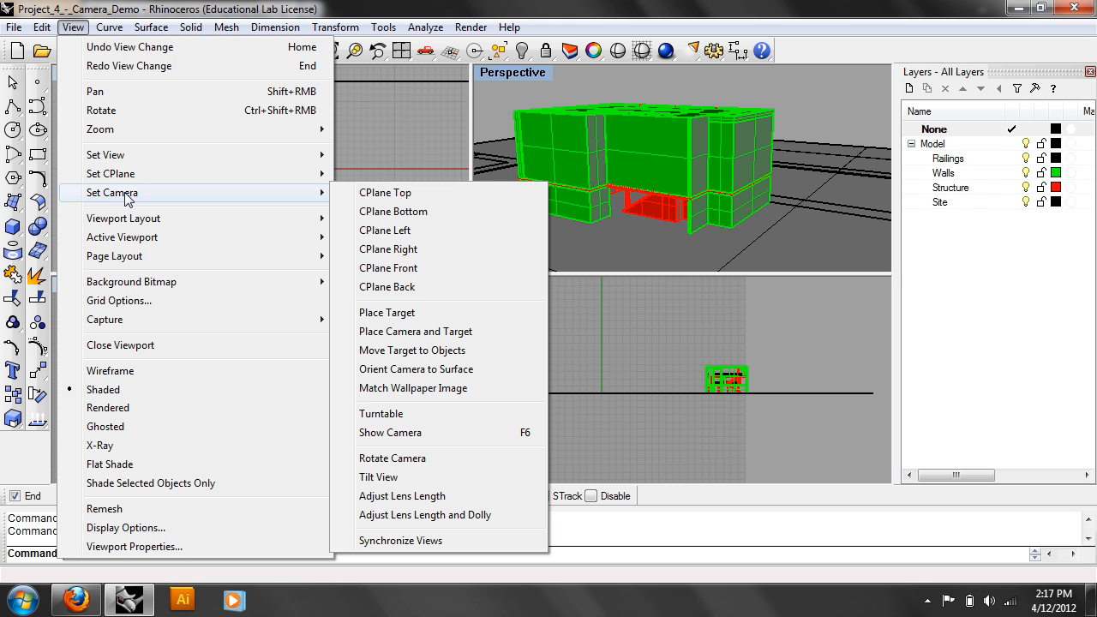
left_click(410, 440)
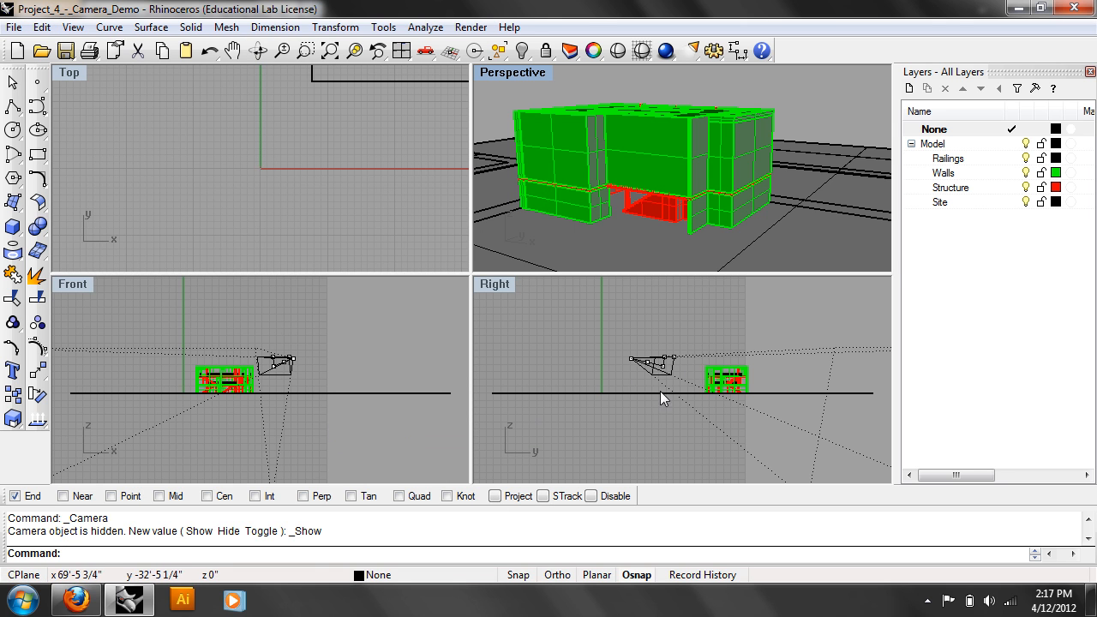
left_click(367, 211)
scroll(366, 210, "down", 5)
scroll(367, 205, "down", 12)
right_click_drag(367, 204, 208, 218)
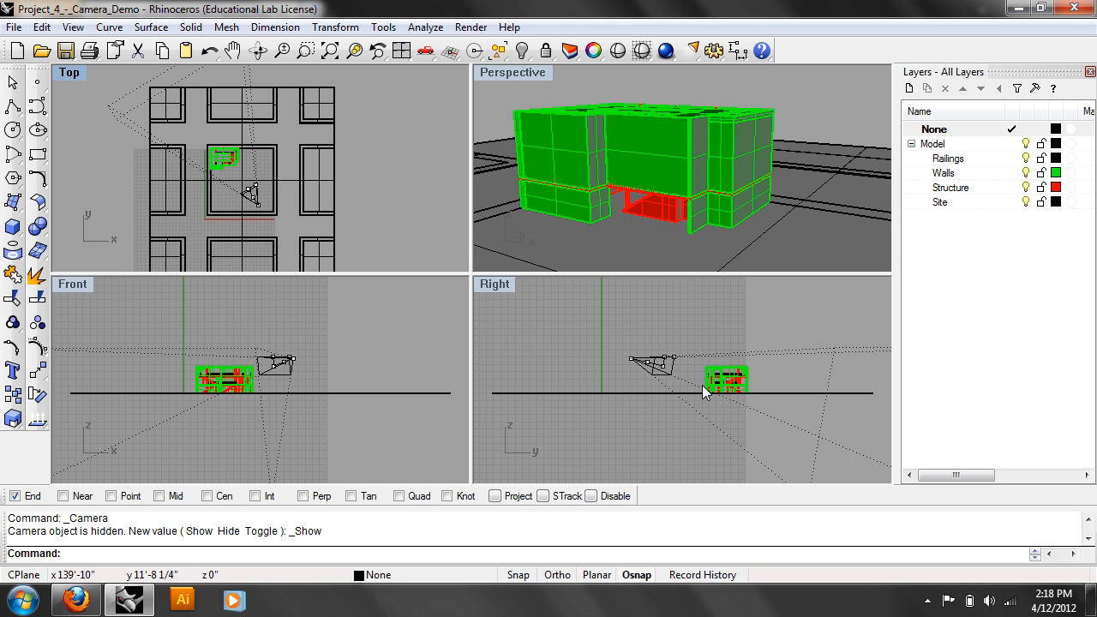
Examine the camera's location and target points up close in the maximized Right viewport
scroll(705, 317, "up", 5)
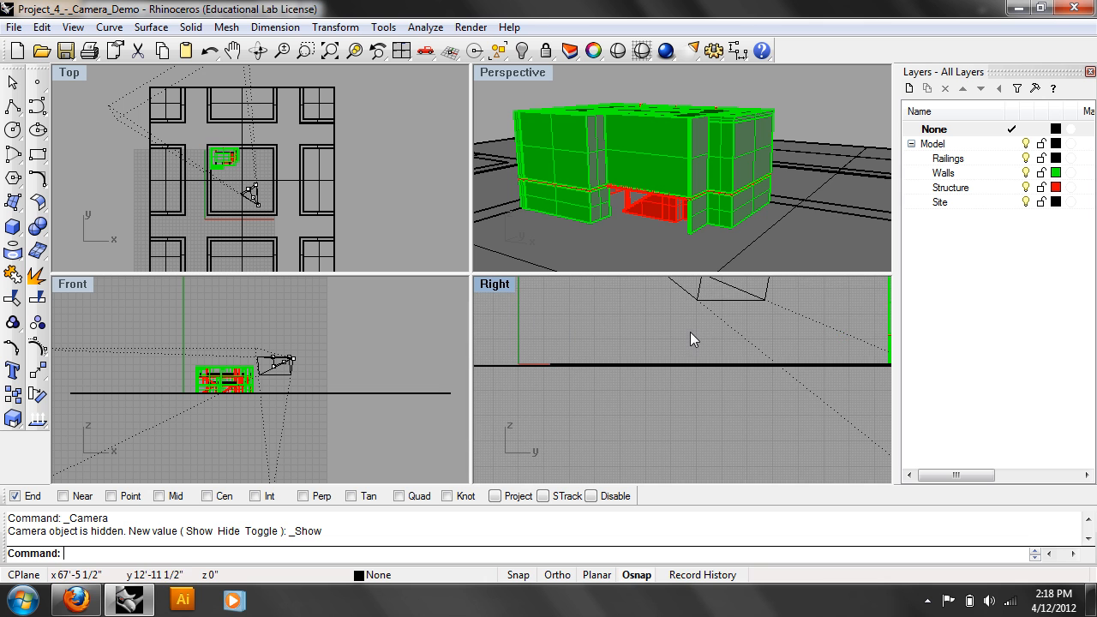
right_click_drag(743, 317, 648, 415)
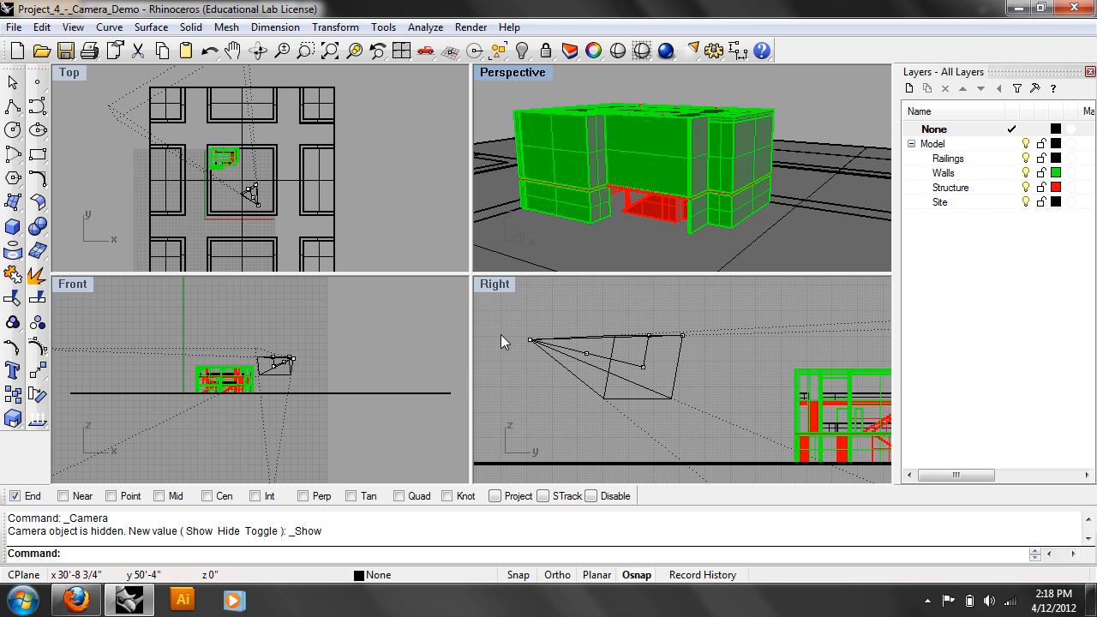
double_click(493, 285)
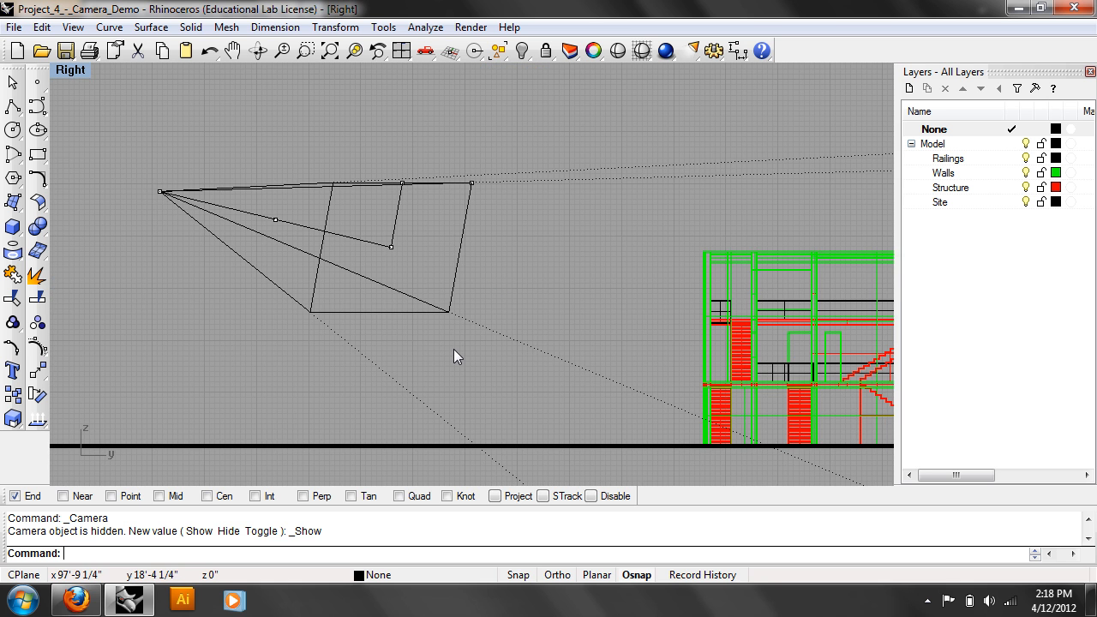
right_click_drag(453, 347, 568, 398)
scroll(422, 218, "up", 6)
right_click_drag(513, 288, 517, 204)
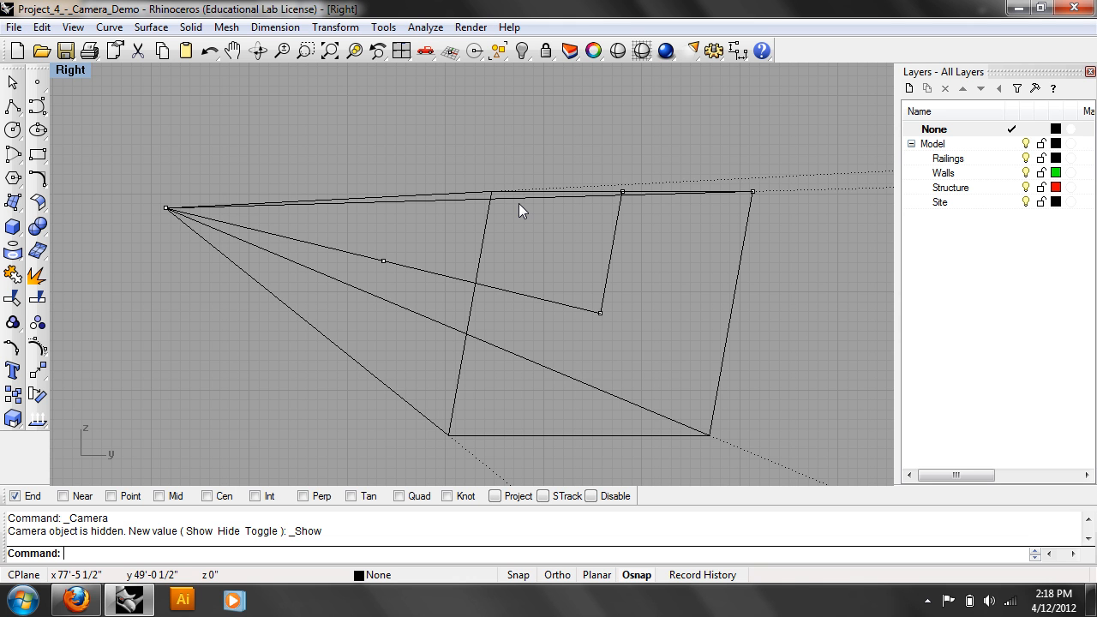
left_click(166, 209)
left_click(599, 313)
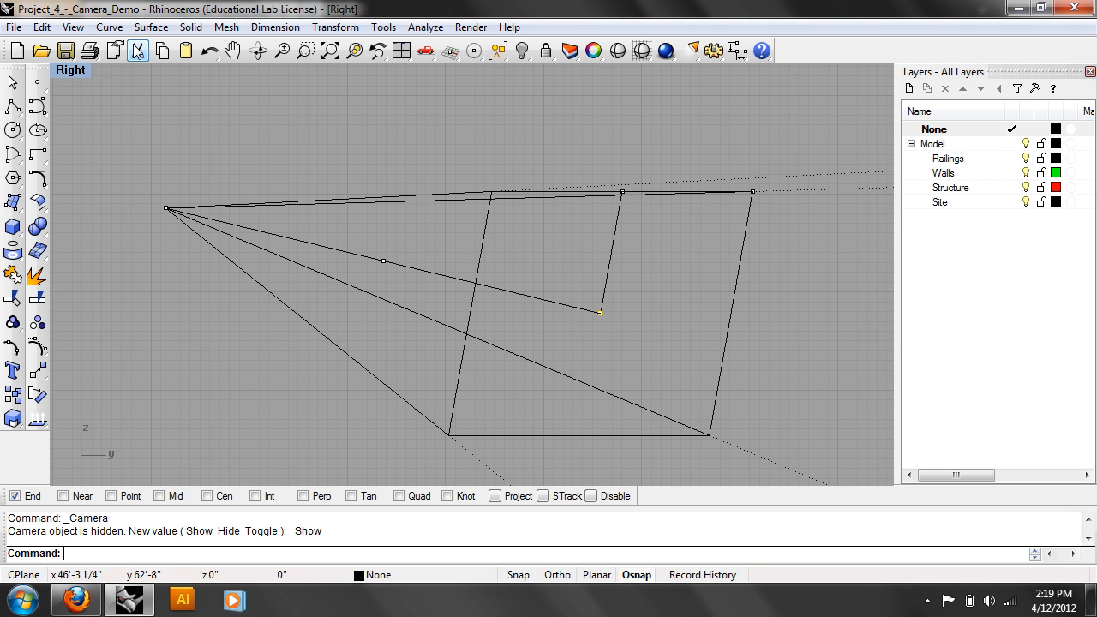
Return to the four-viewport layout, frame the camera near the building in Top, and lock the Model layer with its sublayers
double_click(84, 68)
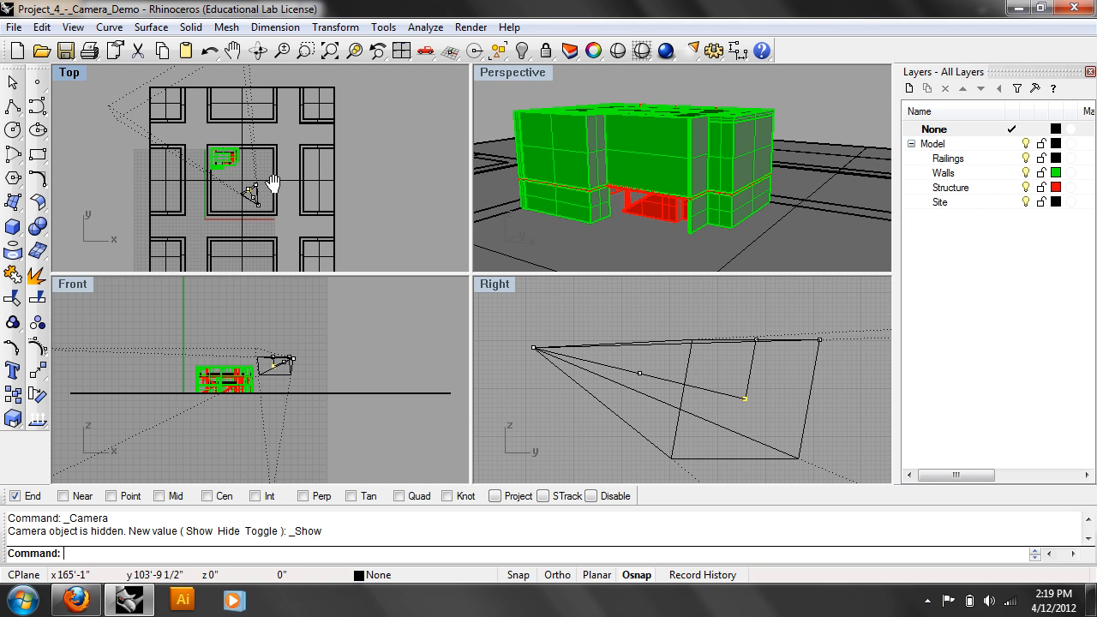
scroll(279, 182, "up", 5)
scroll(328, 210, "up", 2)
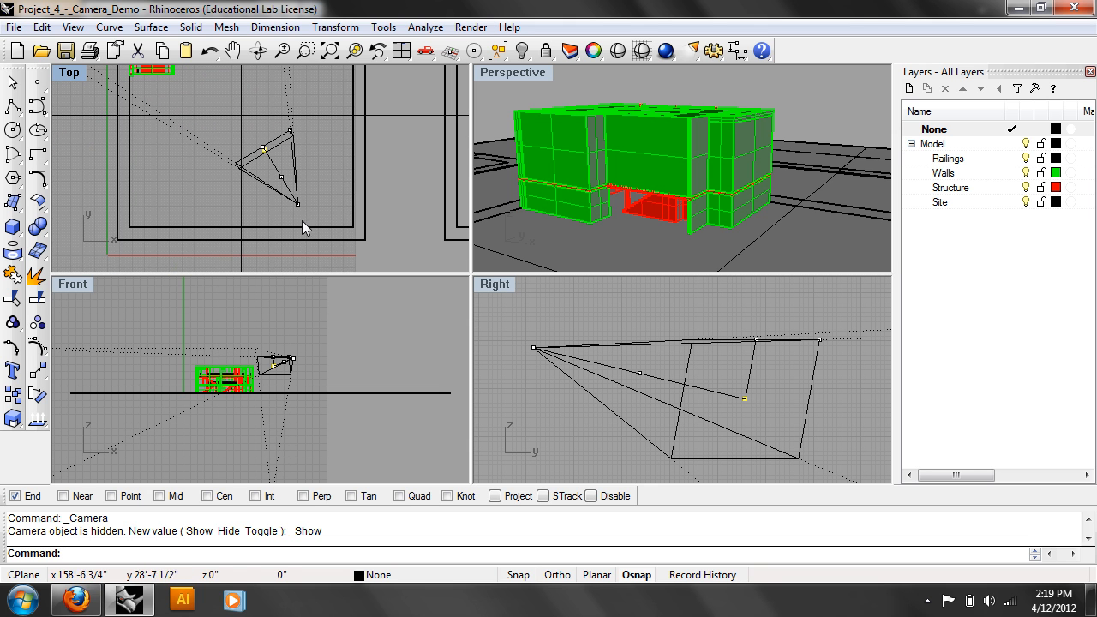
scroll(300, 204, "down", 3)
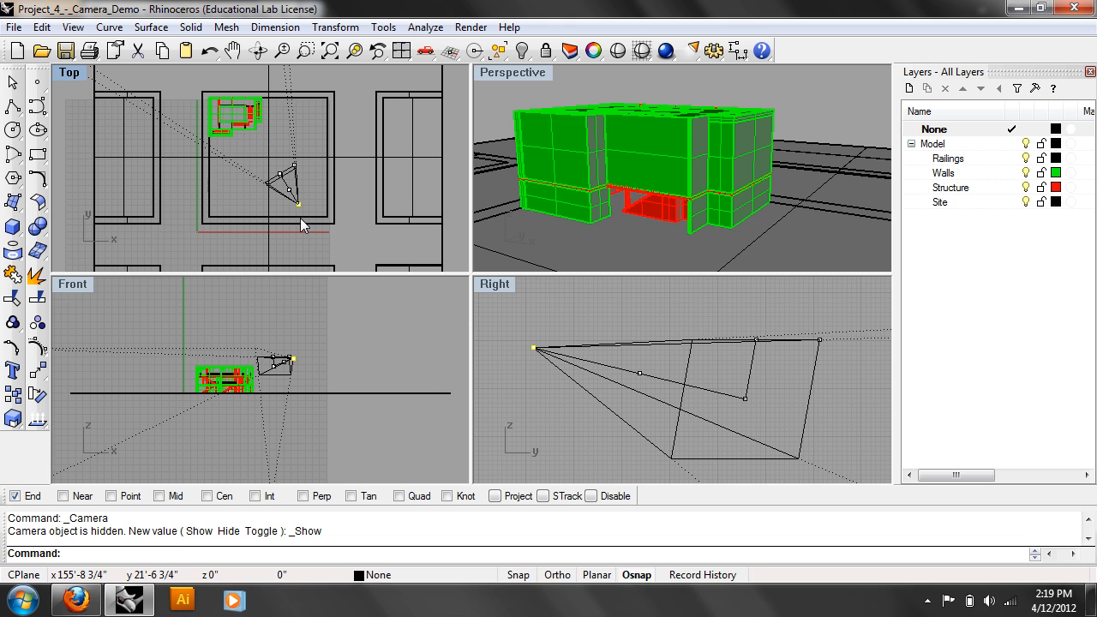
left_click(1040, 144)
left_click(1041, 159)
left_click(1042, 144)
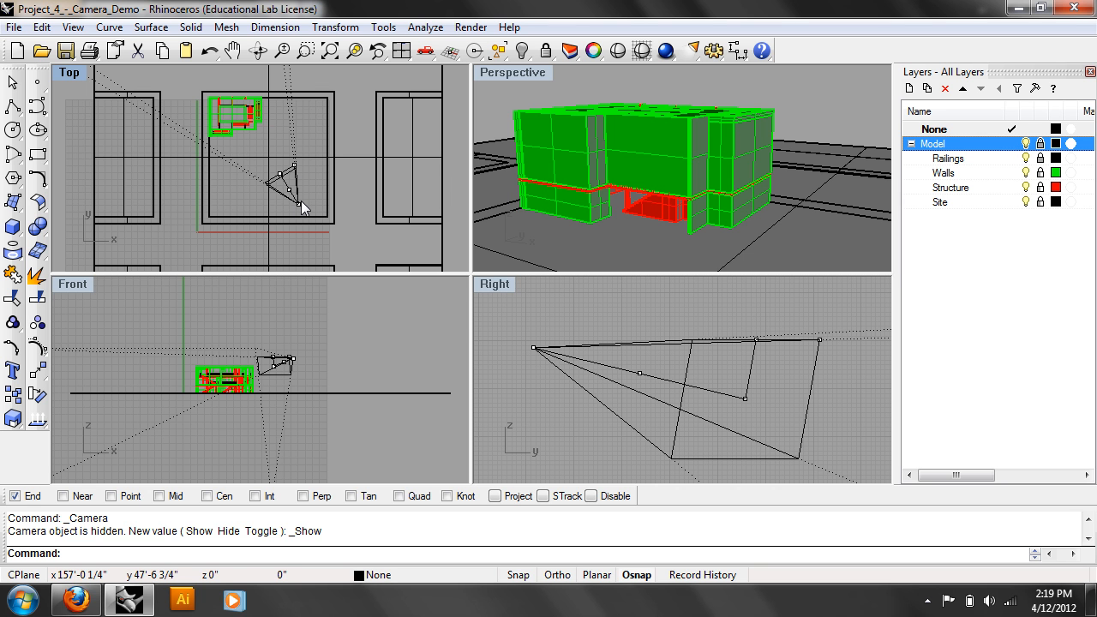
Disable object snaps and move the camera's location point to the west side of the building in the Top viewport
left_click_drag(297, 204, 371, 113)
left_click(591, 495)
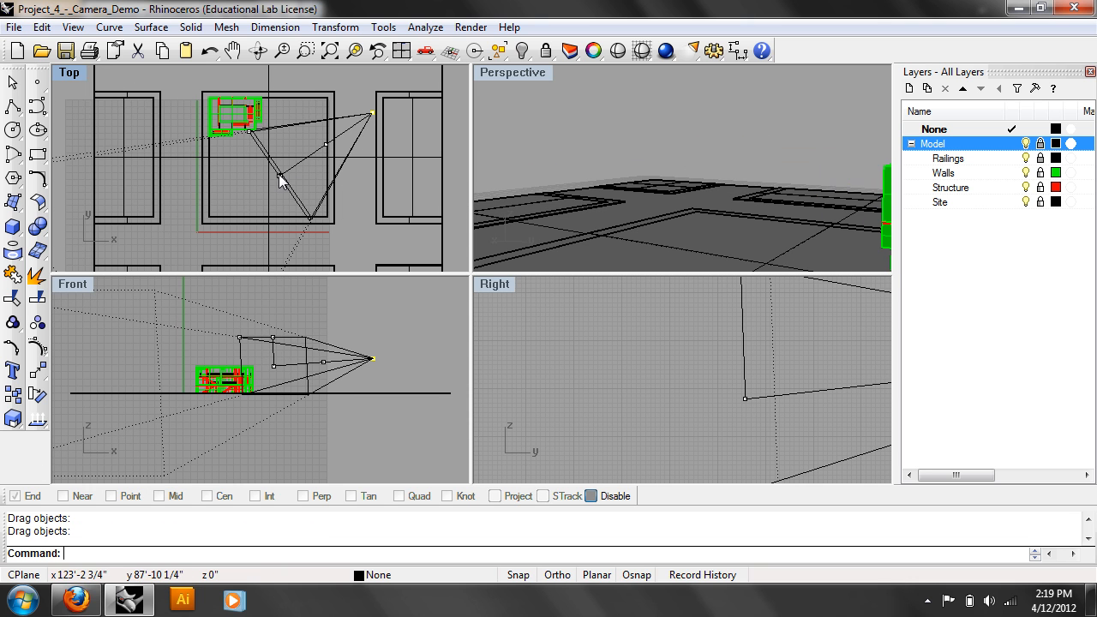
left_click_drag(374, 113, 120, 136)
Lower the camera's location point close to the ground in Front and move it northwest of the building in Top
right_click_drag(799, 377, 728, 347)
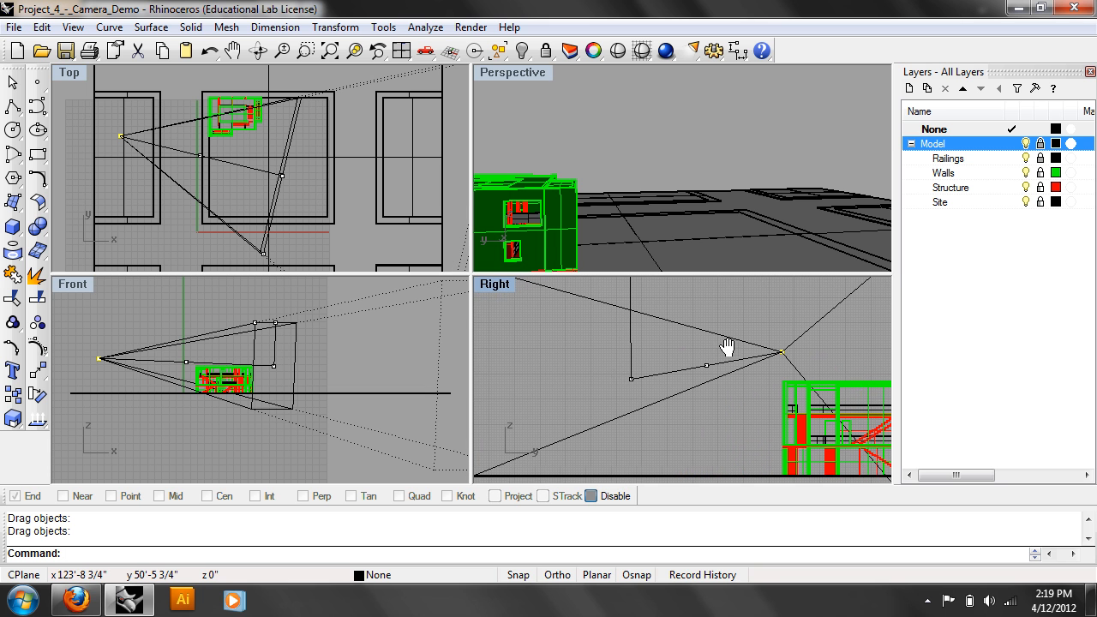
right_click_drag(118, 371, 180, 380)
scroll(182, 382, "up", 4)
left_click_drag(148, 360, 235, 401)
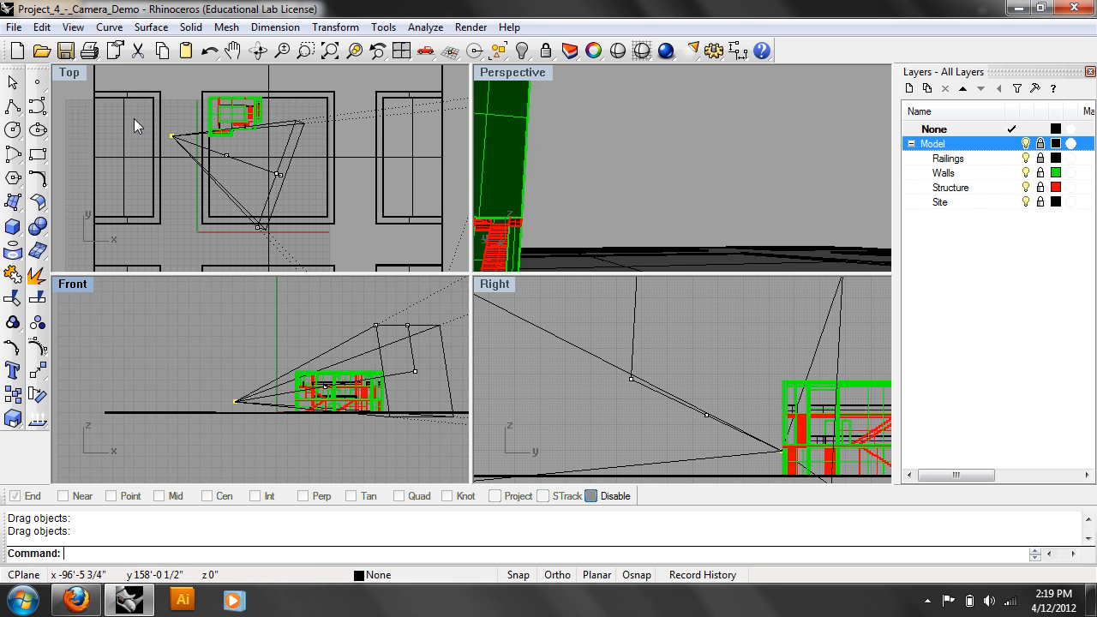
left_click_drag(171, 135, 153, 80)
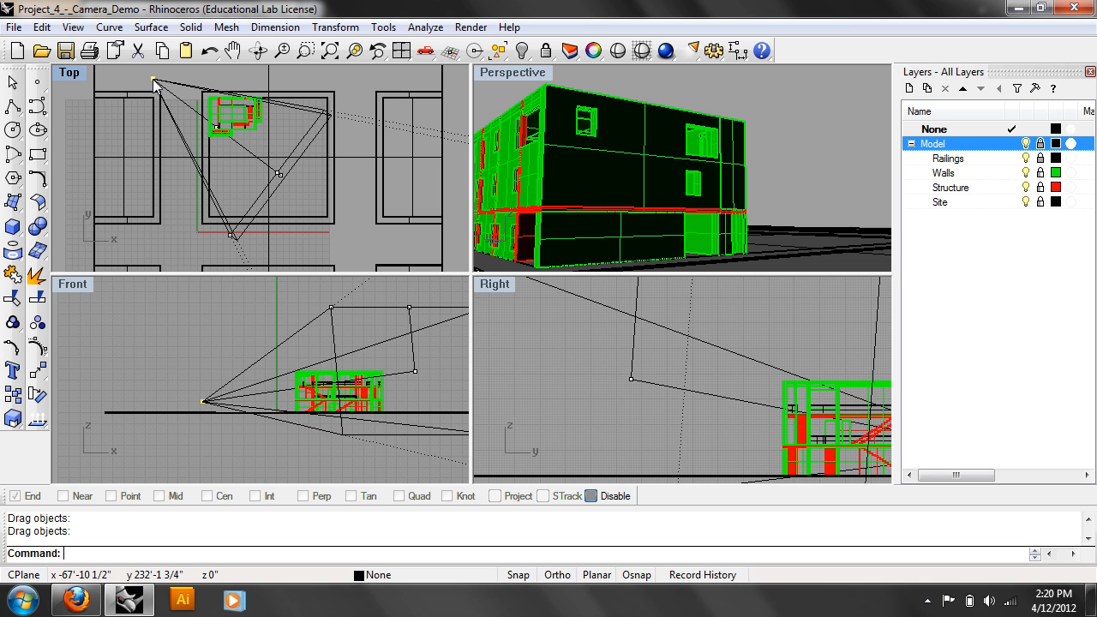
Lower the camera's target point in the Front viewport and move it onto the building in the Top viewport
left_click(416, 372)
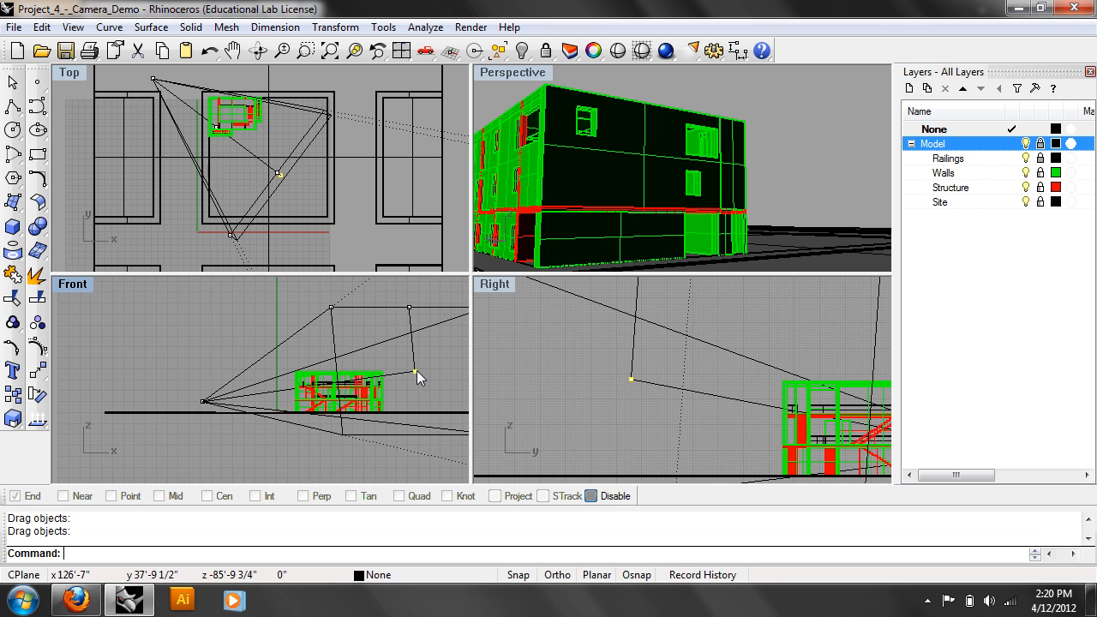
left_click_drag(417, 370, 432, 390)
scroll(287, 197, "up", 6)
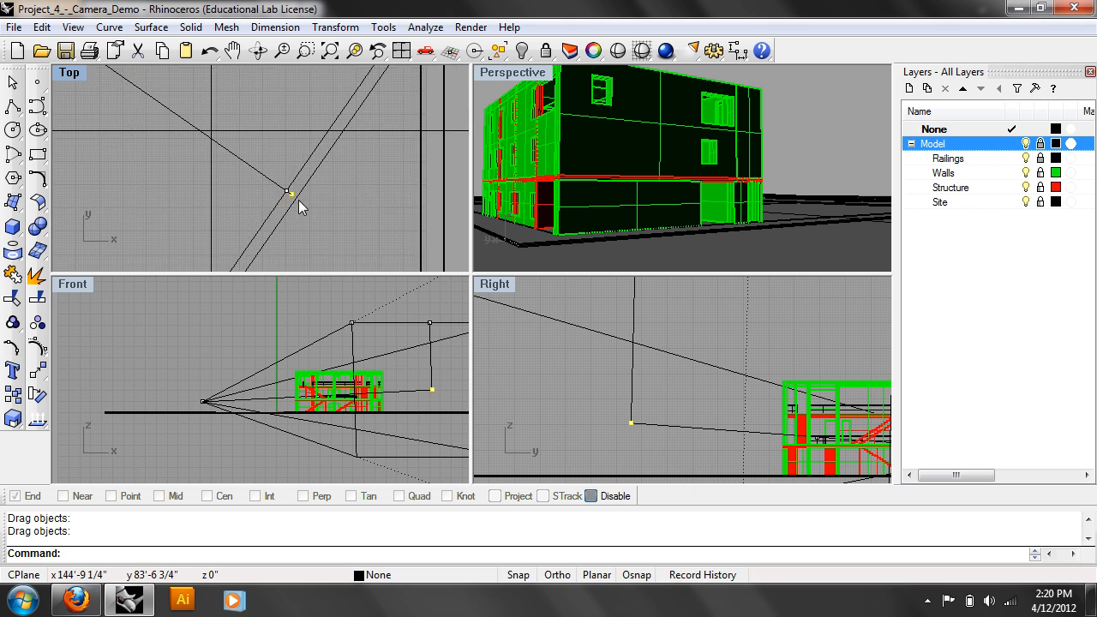
left_click_drag(283, 186, 197, 103)
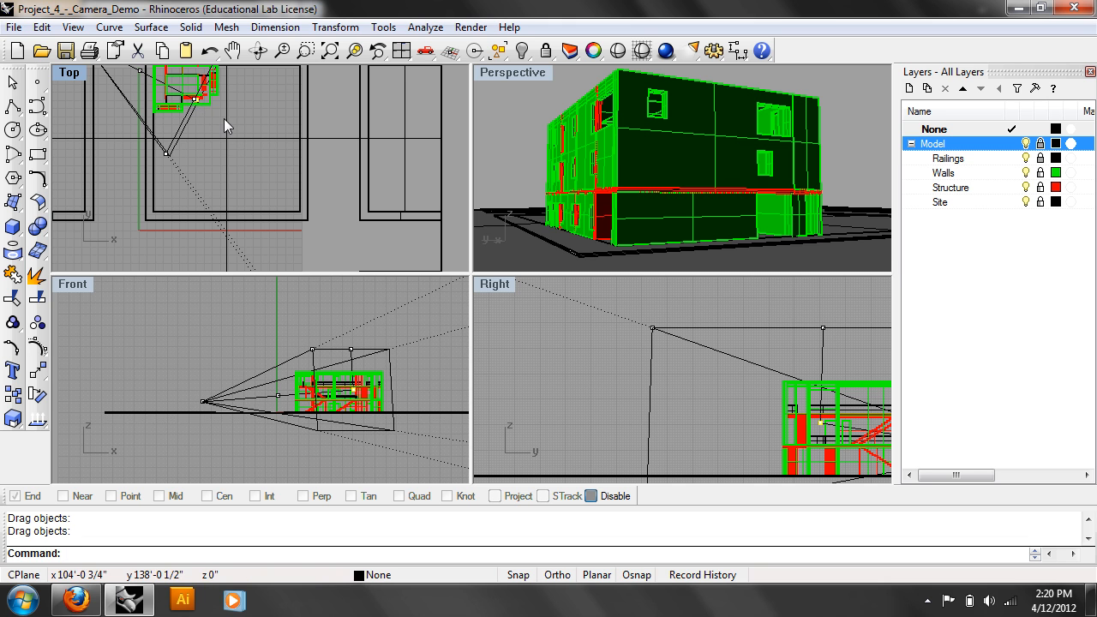
right_click_drag(223, 118, 247, 228)
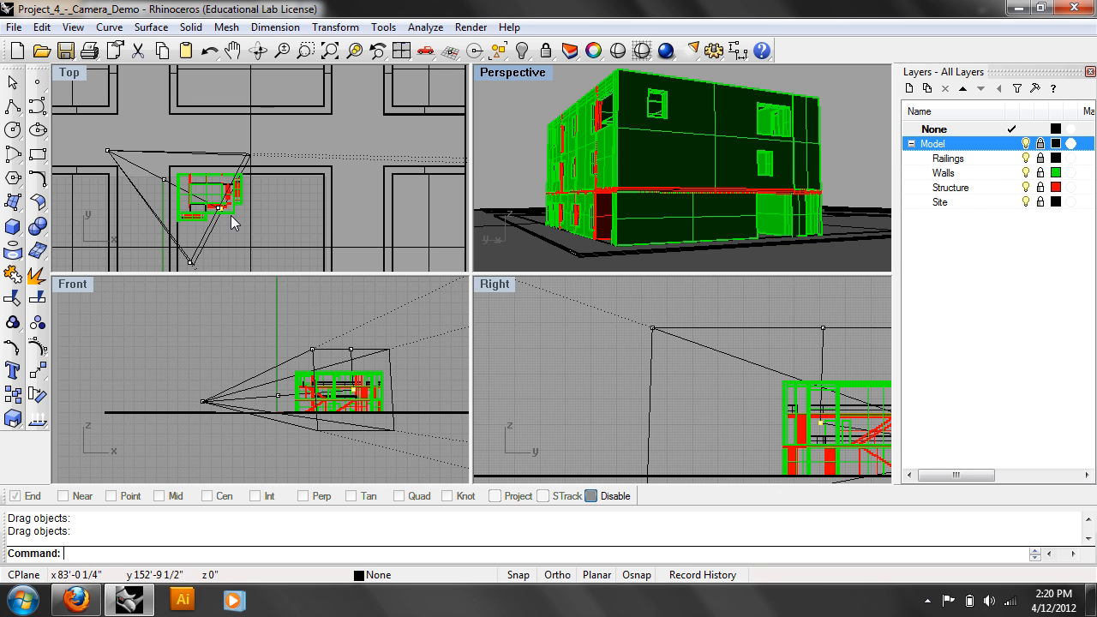
Move the whole camera northwest, away from the building, by its midpoint handle in the Top viewport
right_click_drag(161, 179, 164, 183)
scroll(164, 184, "up", 5)
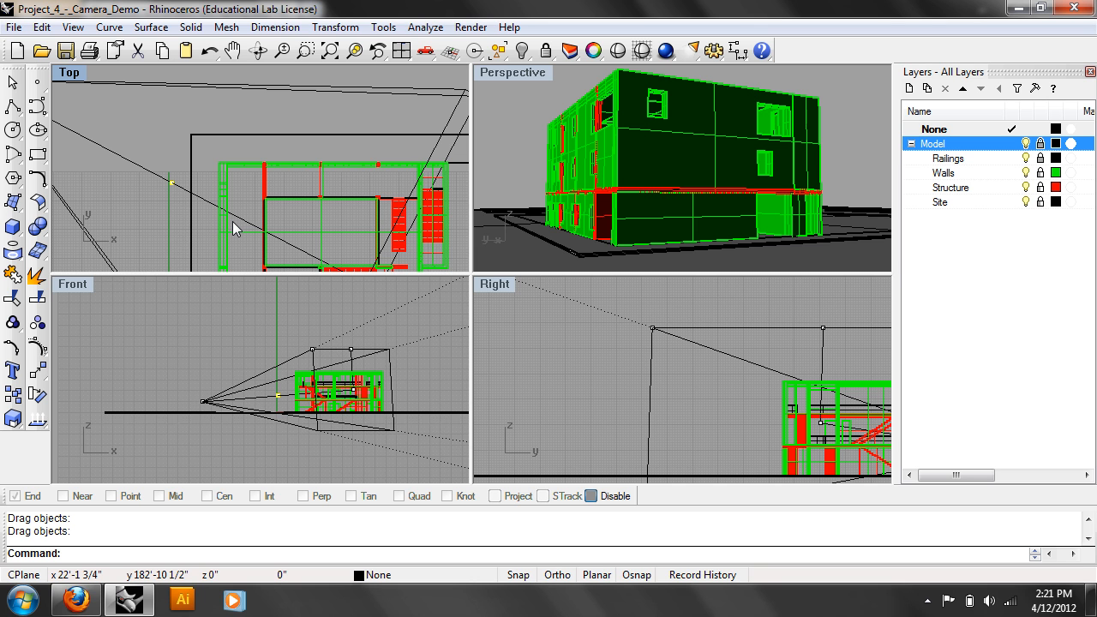
scroll(232, 214, "down", 4)
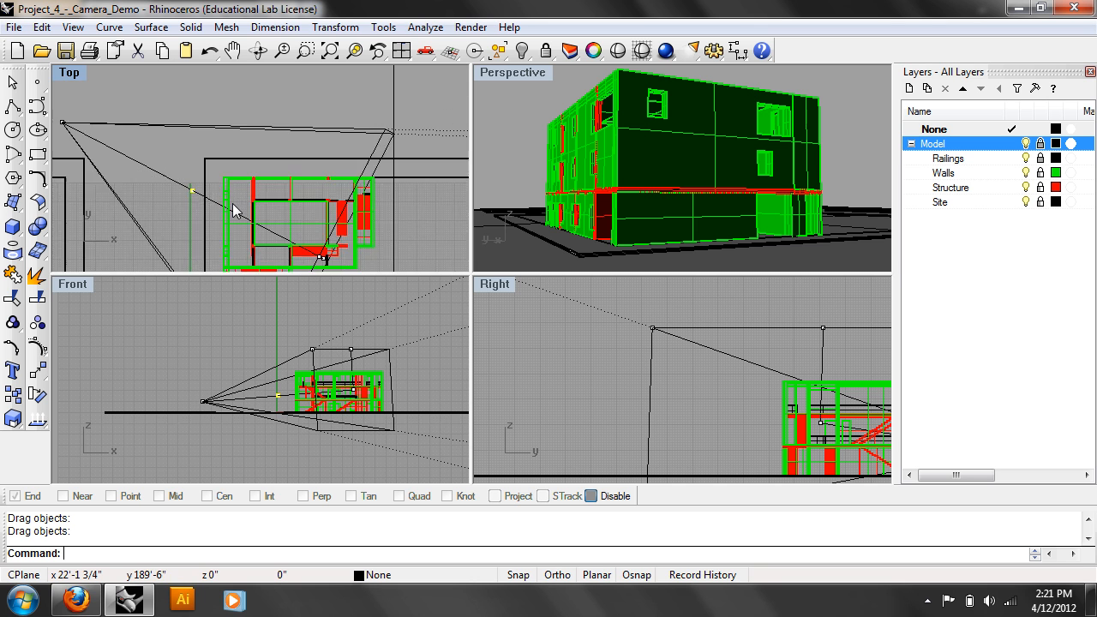
scroll(206, 193, "down", 2)
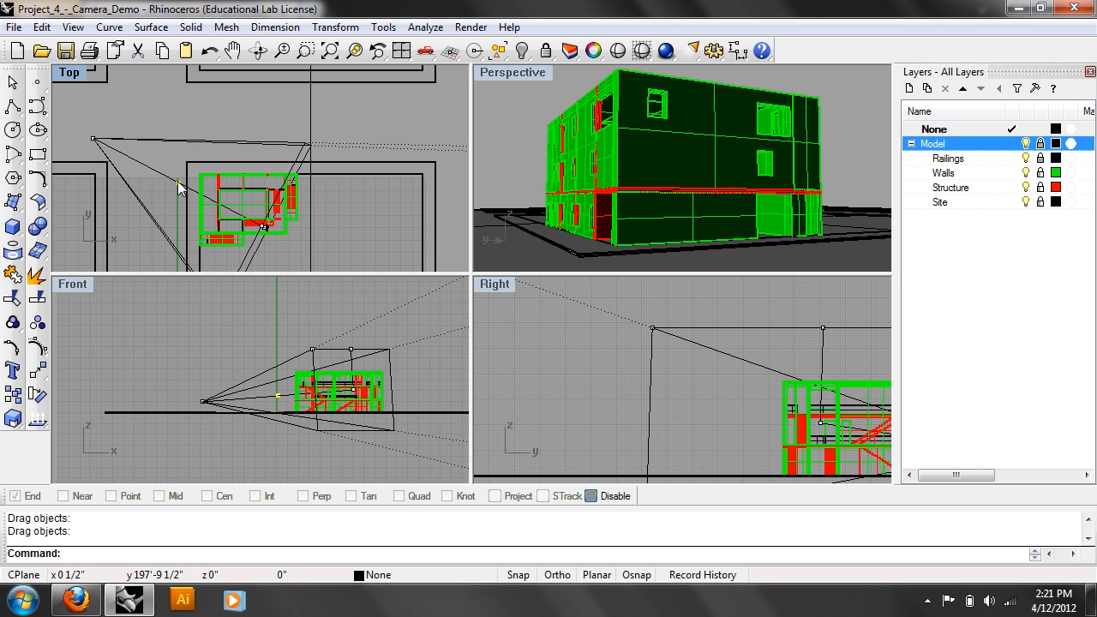
mouse_move(178, 187)
left_mouse_down()
mouse_move(270, 164)
mouse_move(208, 195)
mouse_move(221, 171)
mouse_move(140, 156)
mouse_move(188, 150)
mouse_move(184, 206)
mouse_move(157, 153)
mouse_move(163, 180)
mouse_move(248, 172)
mouse_move(257, 145)
mouse_move(210, 161)
mouse_move(184, 190)
left_mouse_up()
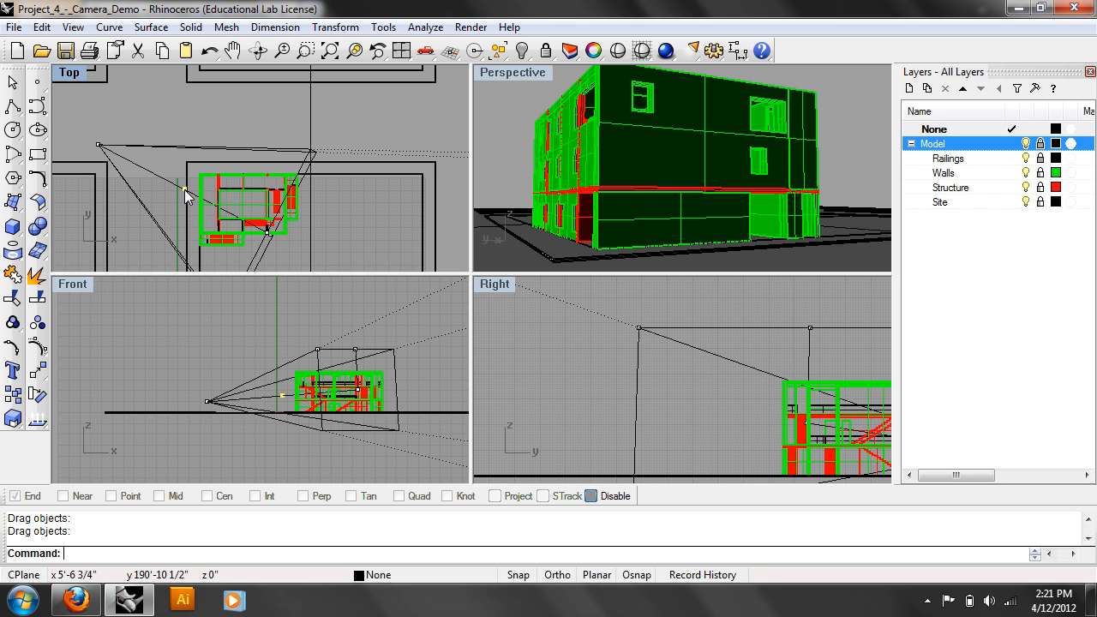
left_click_drag(184, 189, 130, 152)
Raise the whole camera by its midpoint handle in the Front viewport
scroll(239, 373, "up", 2)
mouse_move(239, 373)
right_mouse_down()
mouse_move(323, 434)
mouse_move(230, 354)
right_mouse_up()
scroll(324, 434, "up", 2)
left_click_drag(261, 405, 287, 389)
Shift the camera's target point slightly east in the Top viewport and move its tilt point northeast to roll the camera
right_click_drag(363, 176, 377, 157)
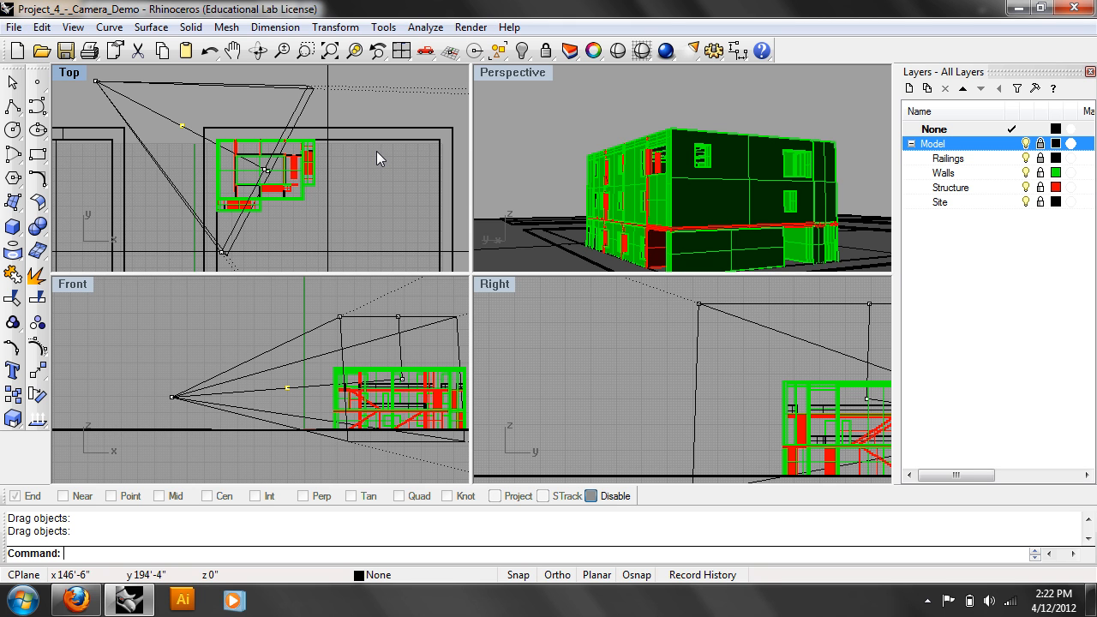
scroll(376, 151, "up", 10)
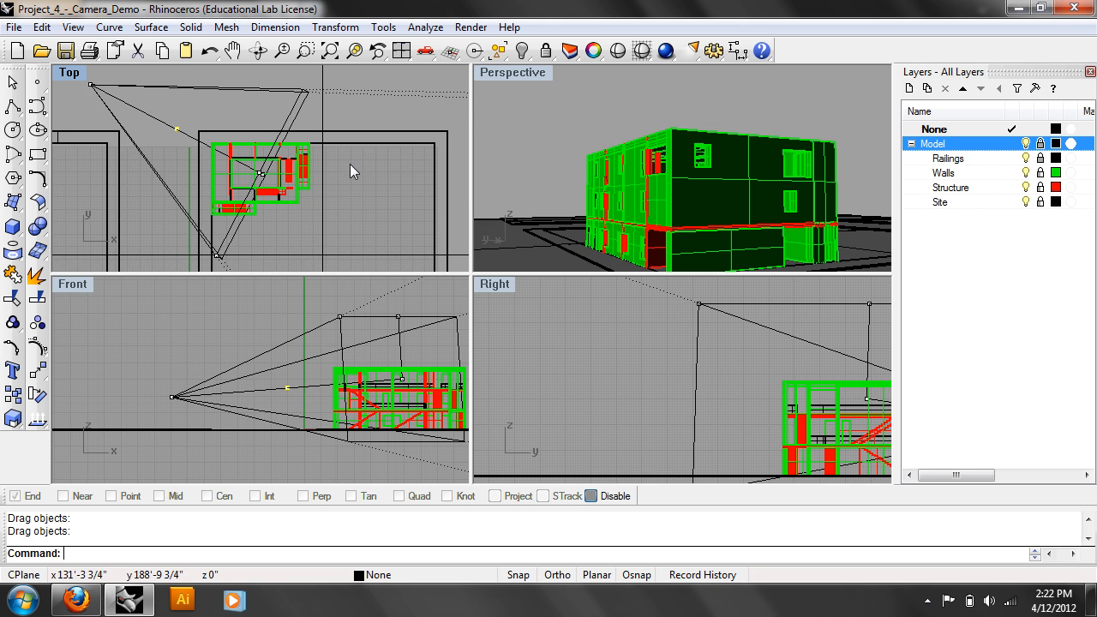
left_click(254, 183)
mouse_move(254, 183)
left_mouse_down()
mouse_move(257, 172)
mouse_move(259, 210)
mouse_move(274, 210)
mouse_move(271, 189)
left_mouse_up()
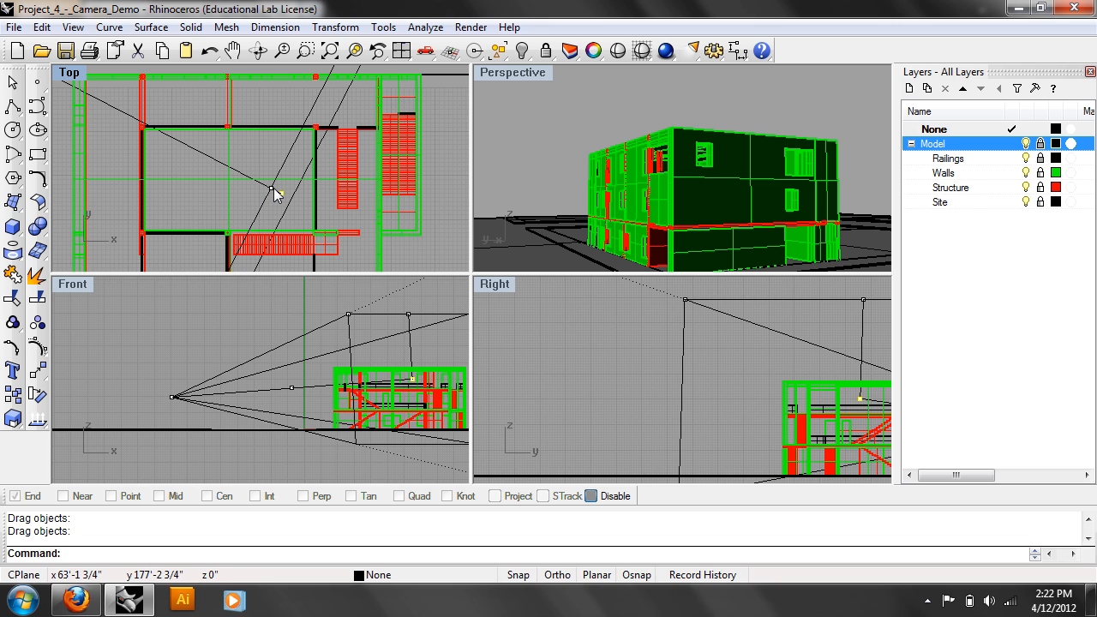
left_click_drag(274, 187, 333, 126)
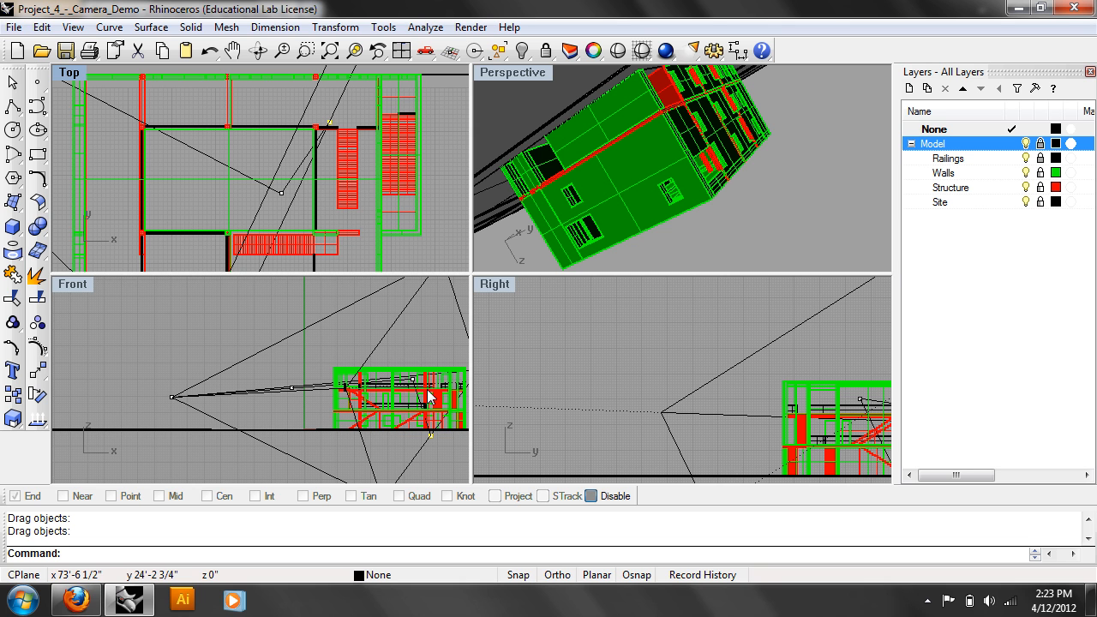
Undo the recent view changes in the Right and Perspective viewports step by step
right_click_drag(656, 321, 637, 317)
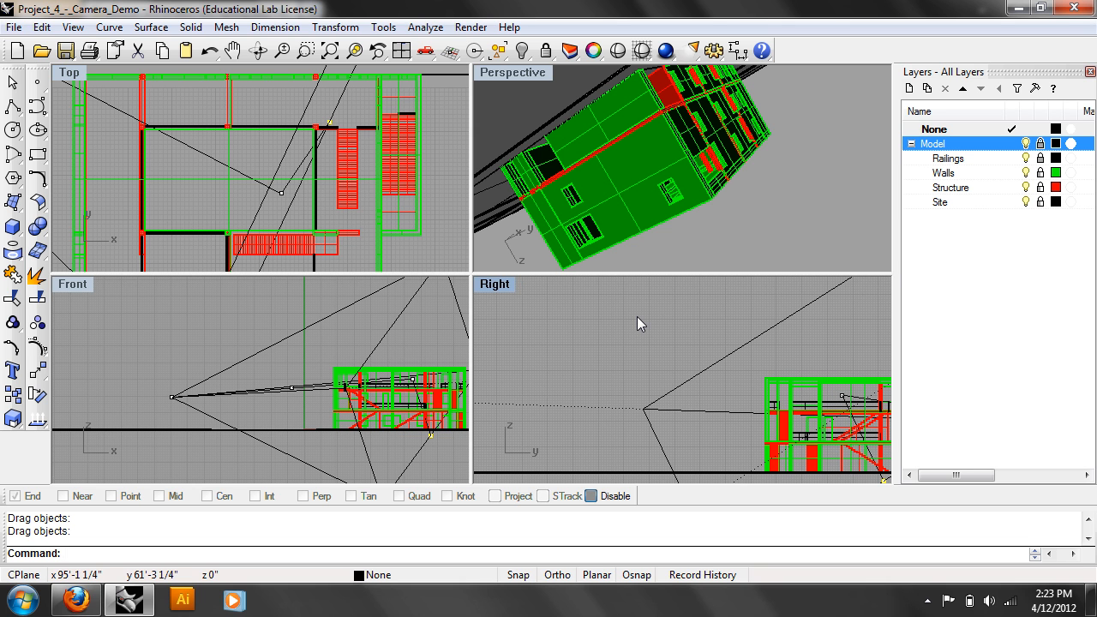
left_click(73, 27)
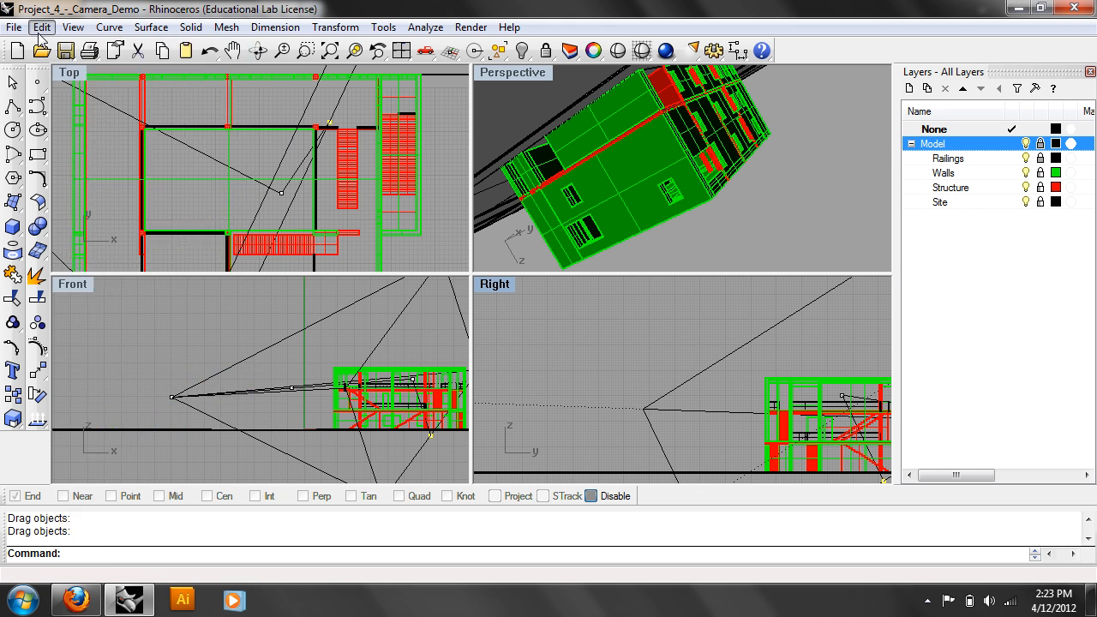
mouse_move(42, 26)
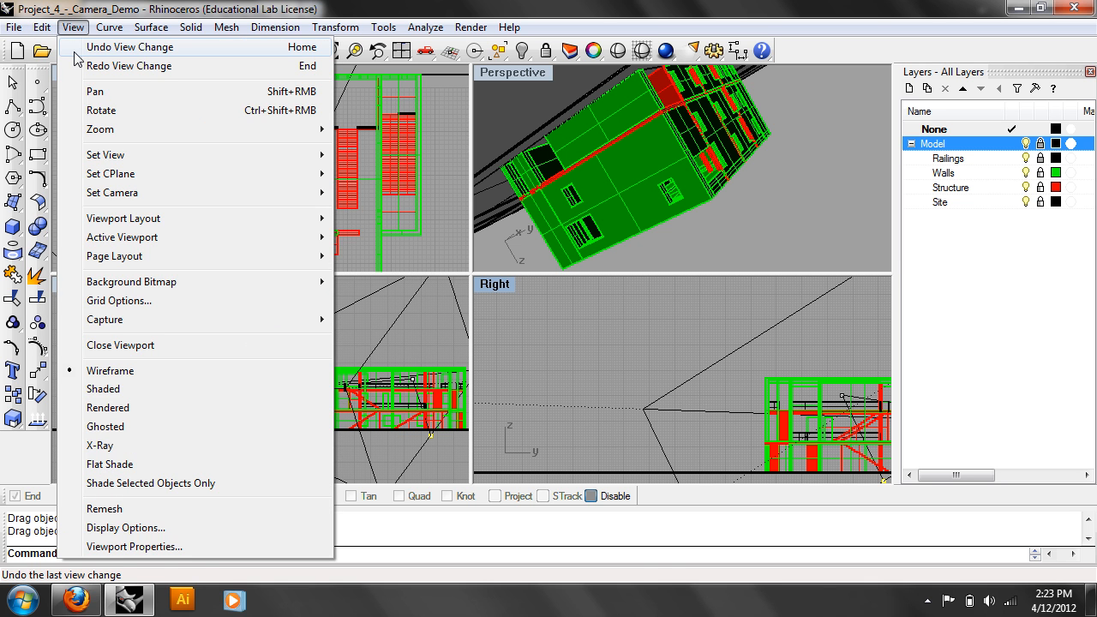
left_click(75, 49)
left_click(74, 26)
left_click(79, 49)
left_click(73, 26)
left_click(75, 49)
left_click(72, 27)
left_click(75, 49)
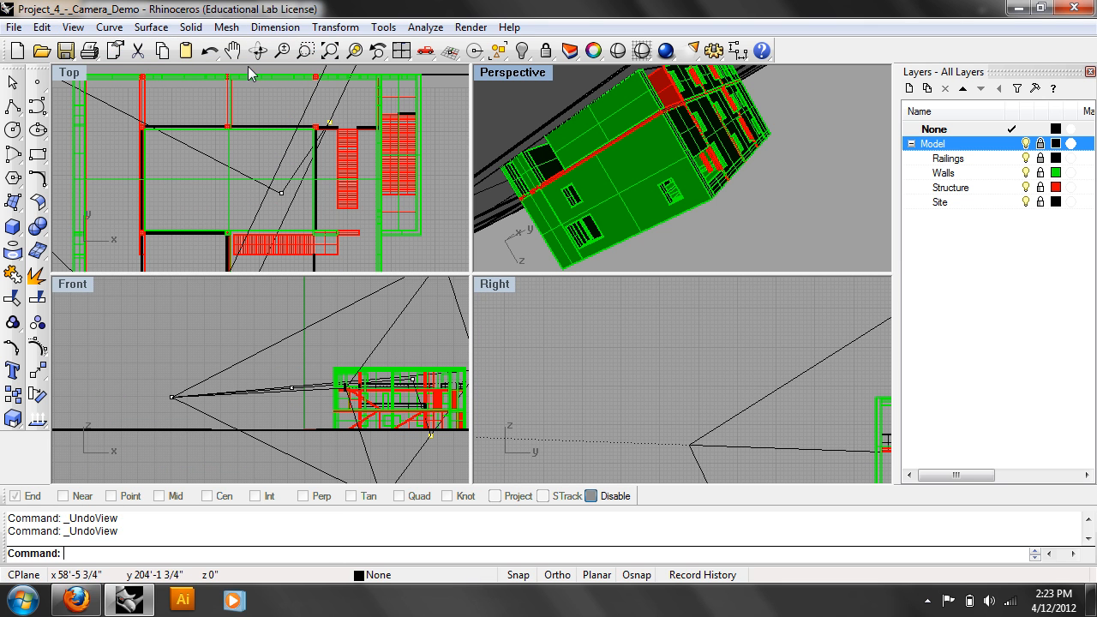
left_click(43, 26)
left_click(76, 49)
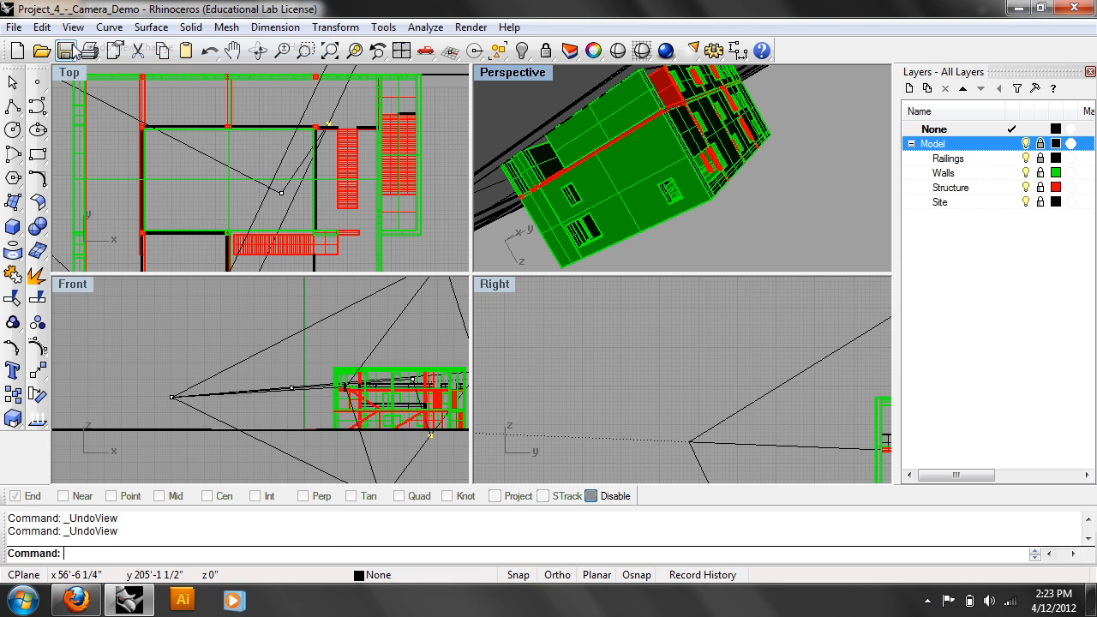
left_click(73, 26)
left_click(75, 49)
left_click(73, 26)
left_click(86, 47)
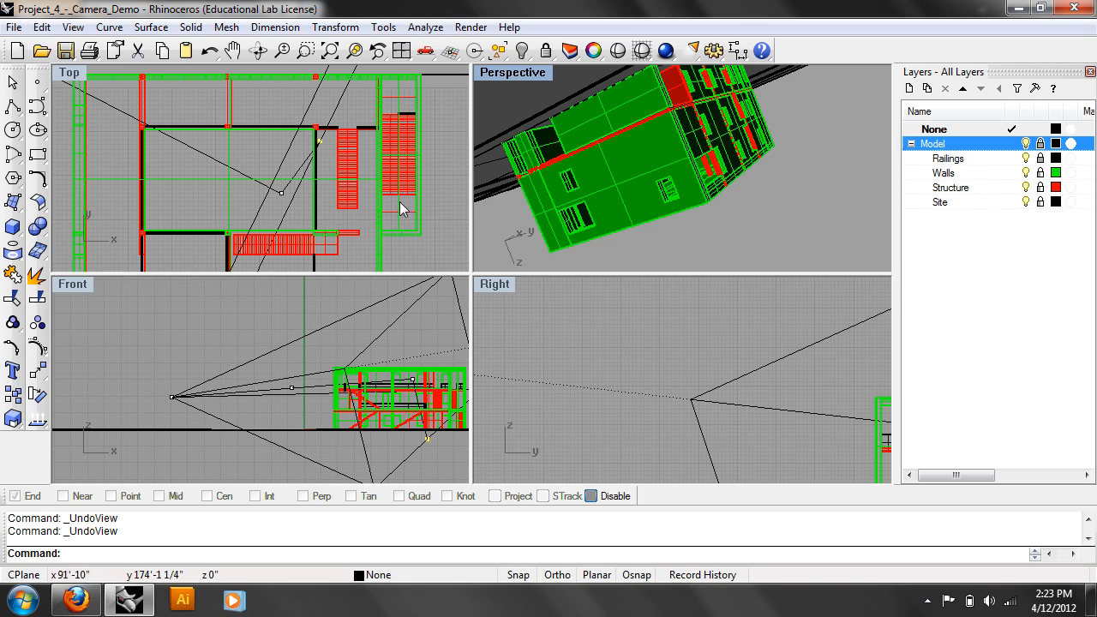
Restore the saved named view Perspective 1 in the Perspective viewport
right_click_drag(628, 173, 524, 101)
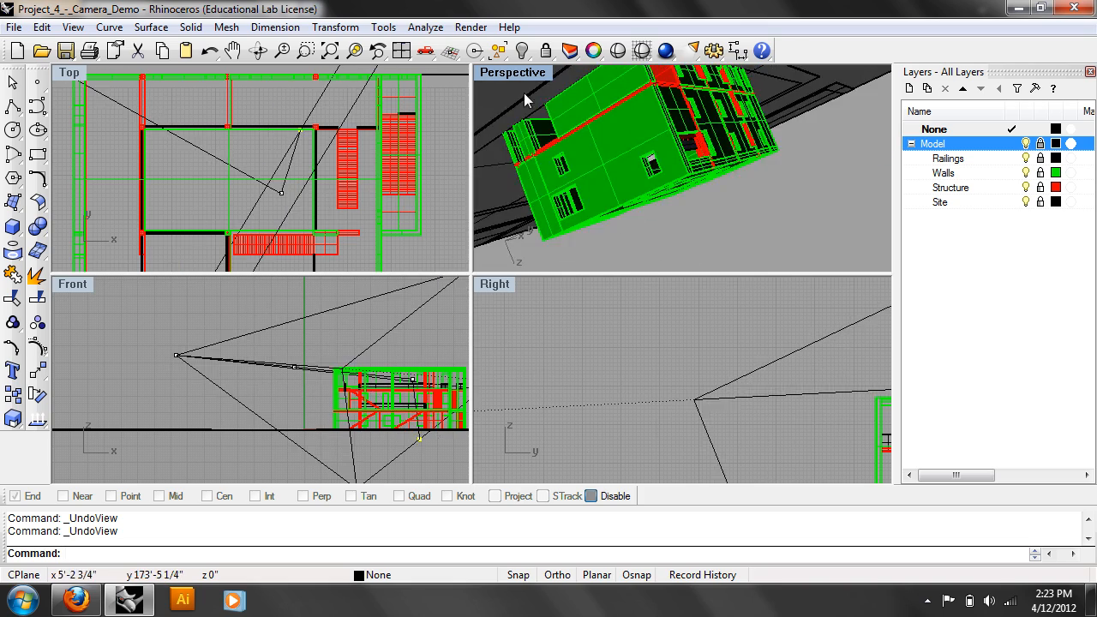
left_click(521, 72)
mouse_move(677, 279)
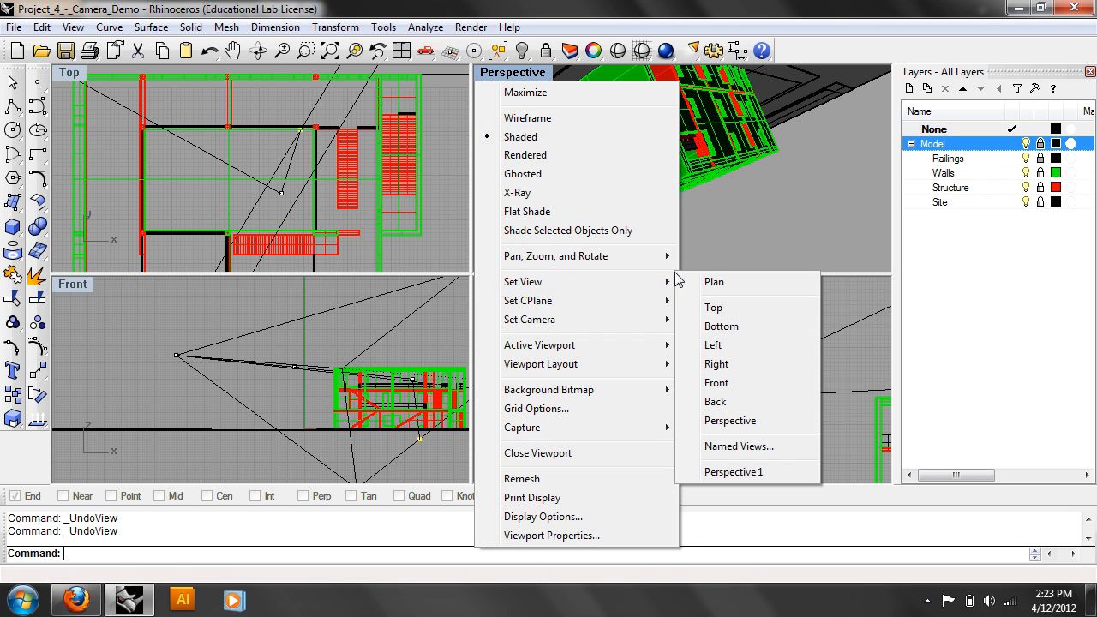
left_click(734, 472)
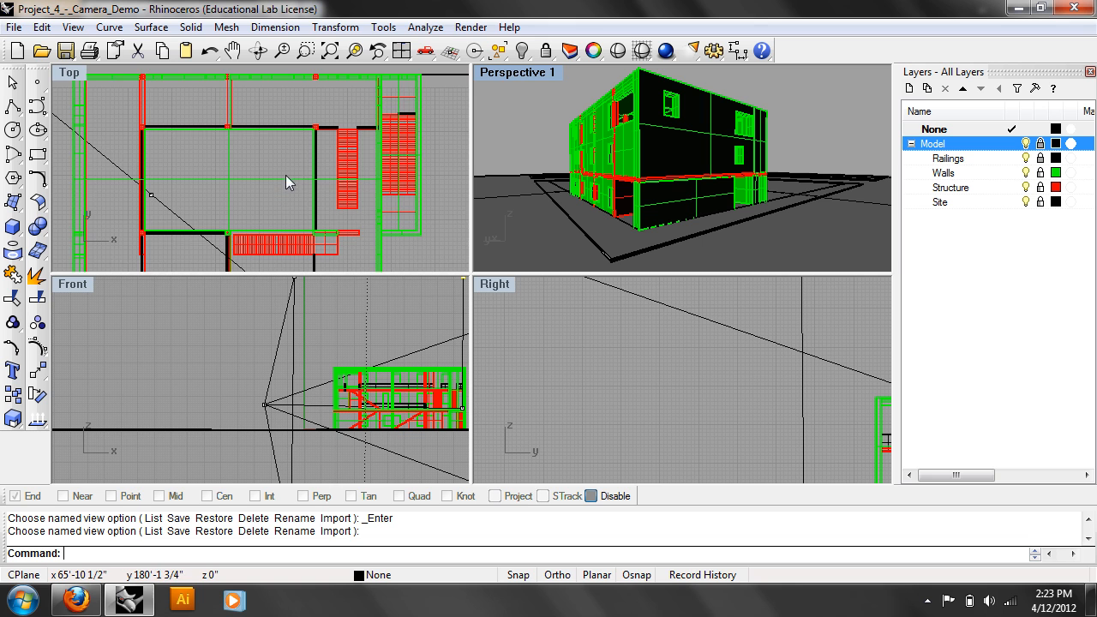
Select the camera's target point in the Front viewport and move it slightly north in the Top viewport
scroll(262, 208, "down", 8)
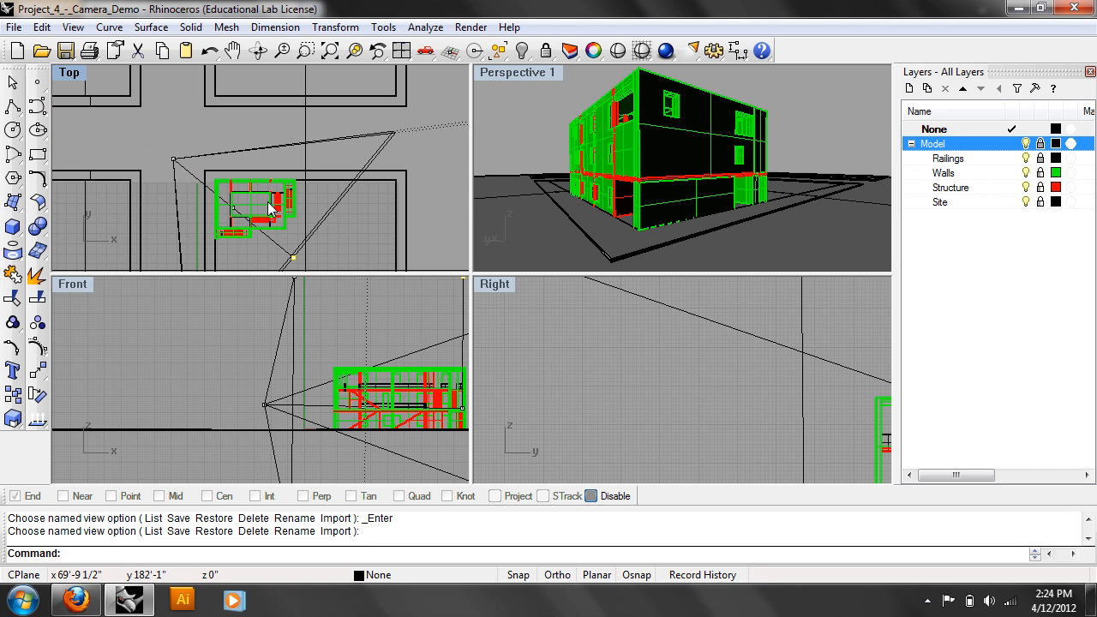
right_click_drag(271, 202, 266, 168)
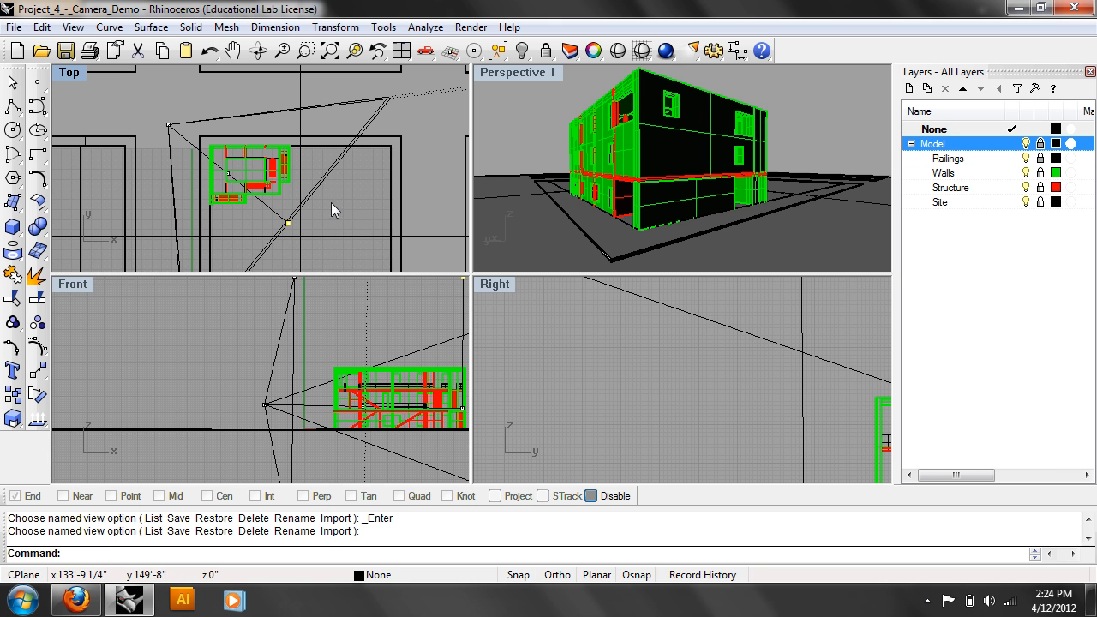
right_click_drag(330, 202, 287, 158)
scroll(254, 172, "up", 3)
scroll(249, 175, "down", 4)
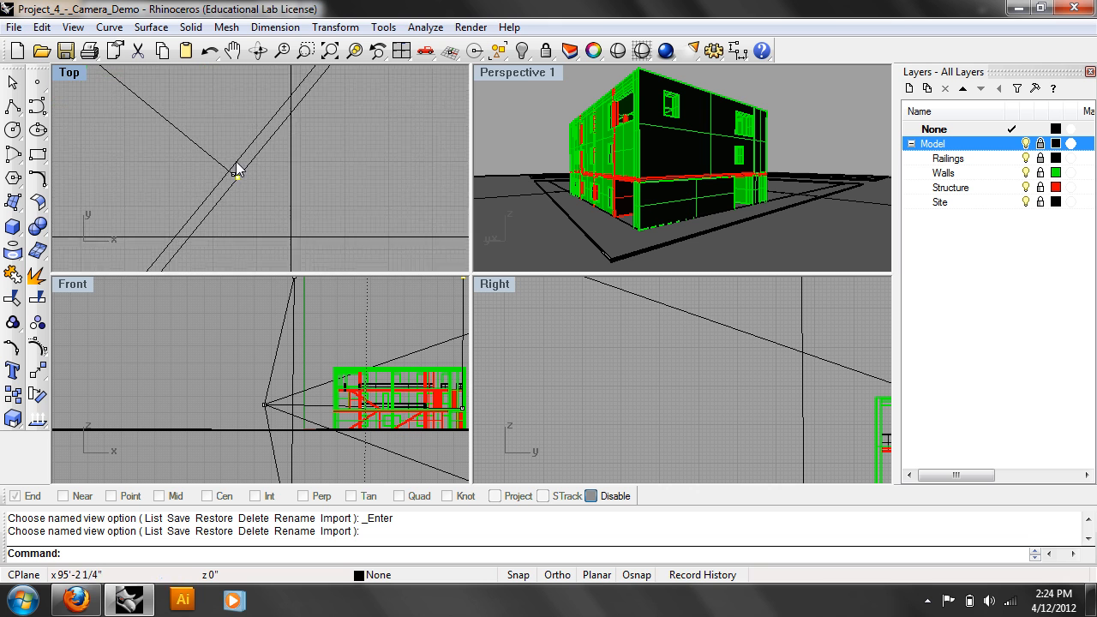
left_click(242, 189)
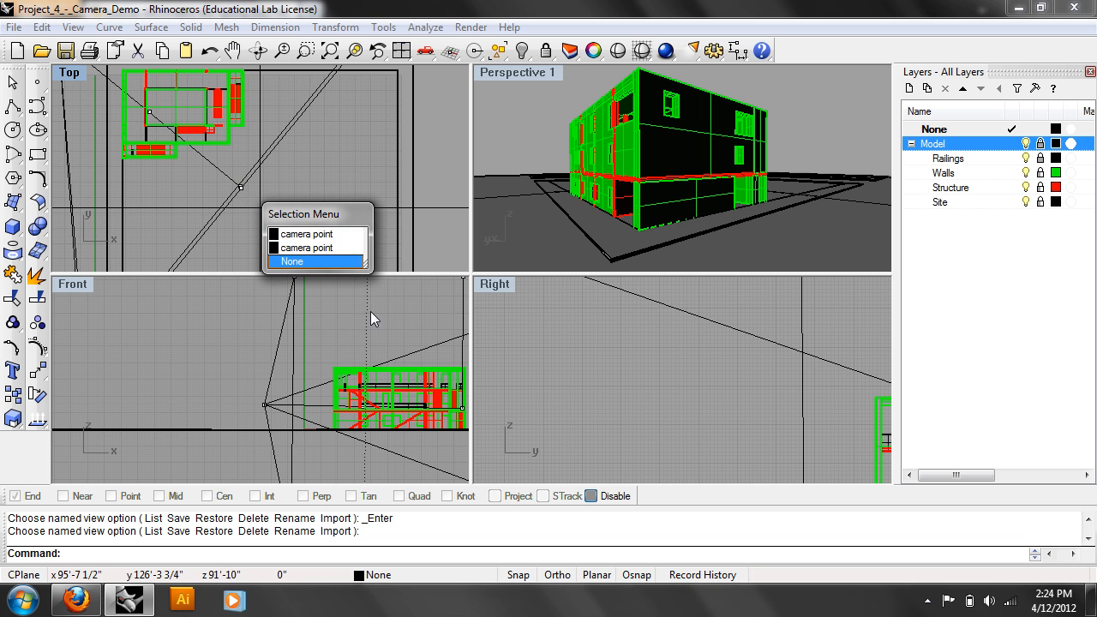
left_click(309, 336)
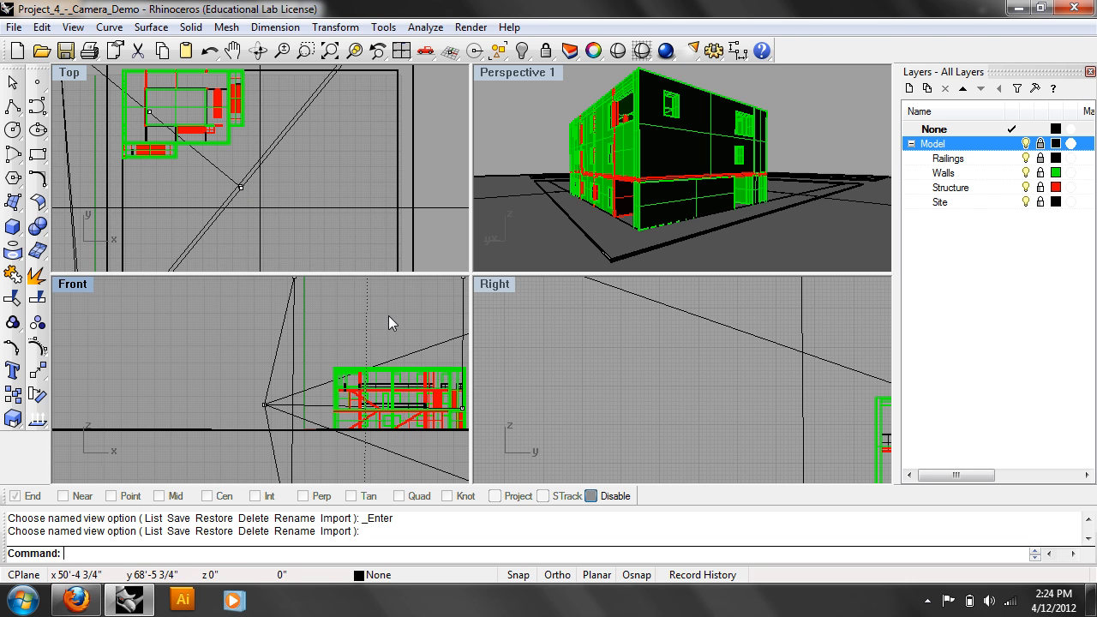
scroll(355, 348, "up", 4)
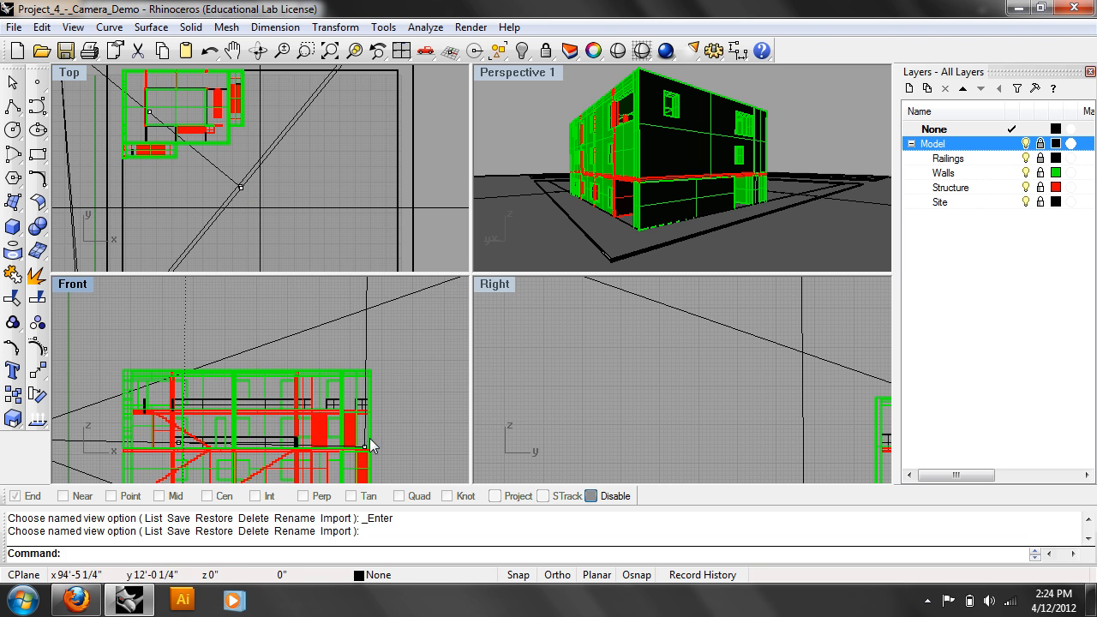
scroll(369, 438, "down", 4)
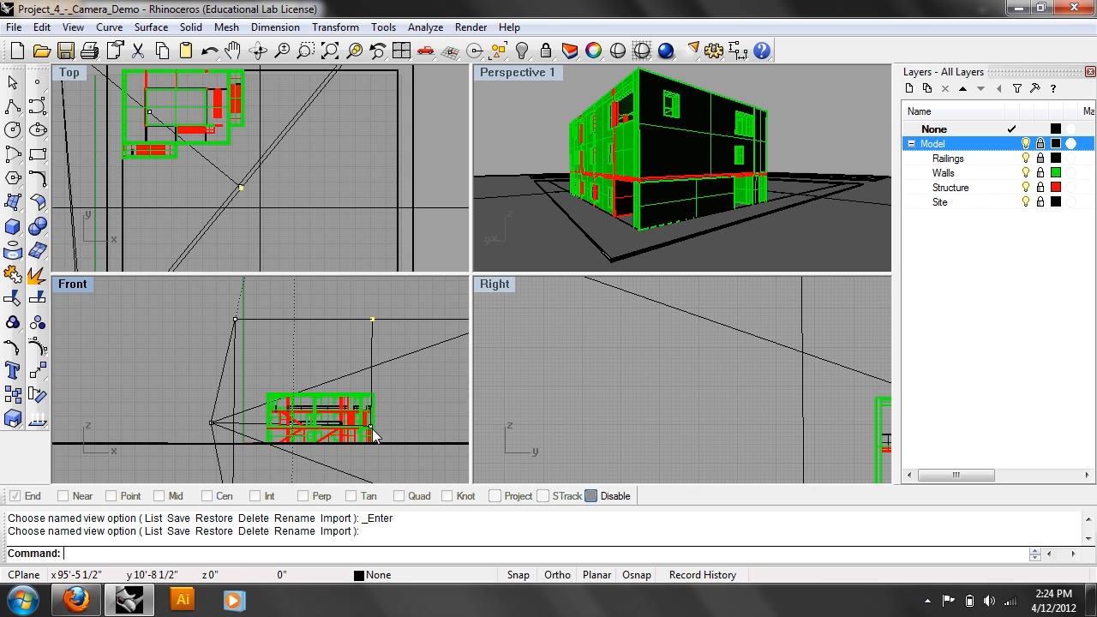
right_click_drag(412, 205, 318, 104)
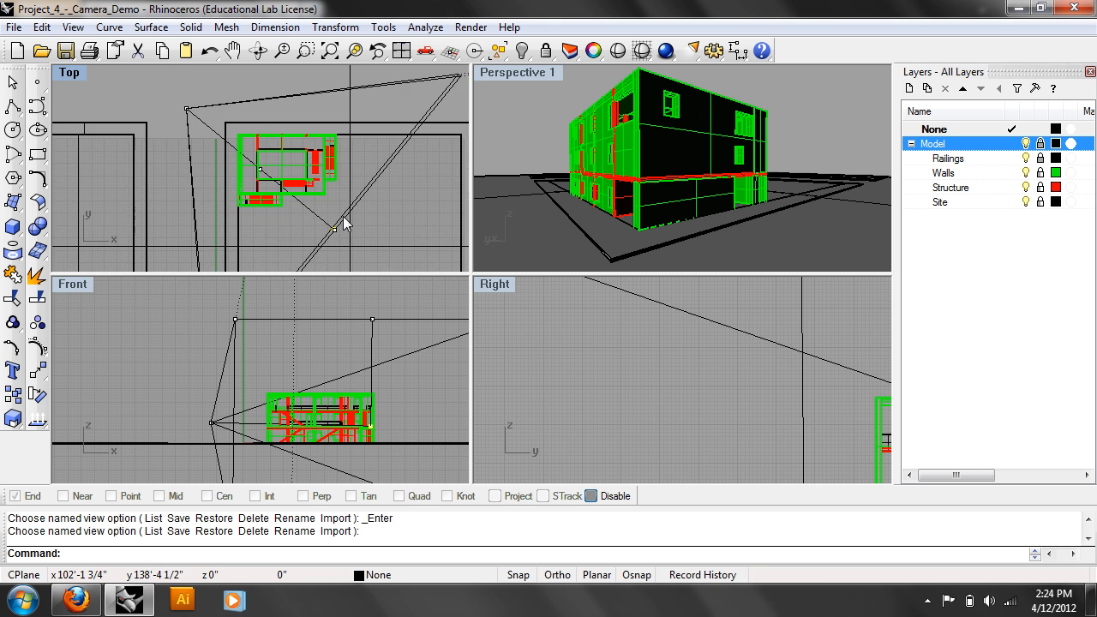
mouse_move(338, 230)
left_mouse_down()
mouse_move(387, 154)
mouse_move(364, 180)
mouse_move(262, 214)
mouse_move(330, 201)
mouse_move(318, 216)
mouse_move(338, 214)
left_mouse_up()
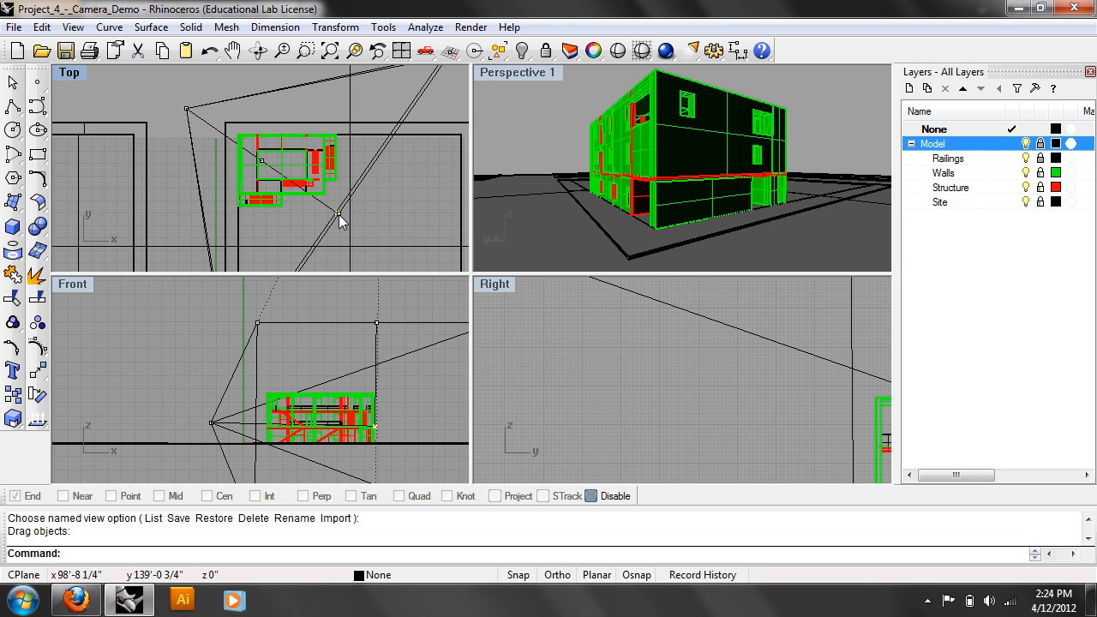
Select the view frustum's upper corner point on the west side in the Front viewport and frame the camera in Top
right_click_drag(368, 193, 303, 229)
scroll(303, 230, "down", 2)
right_click_drag(329, 172, 361, 96)
scroll(337, 157, "down", 2)
scroll(337, 157, "down", 2)
right_click_drag(331, 184, 290, 218)
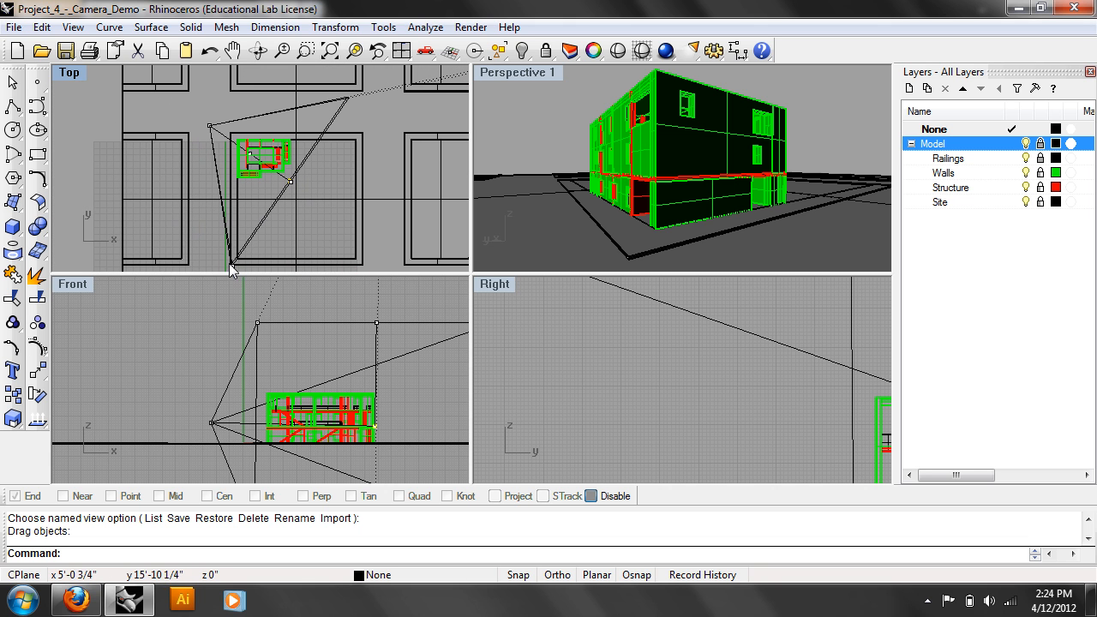
left_click(259, 321)
right_click_drag(314, 326, 237, 337)
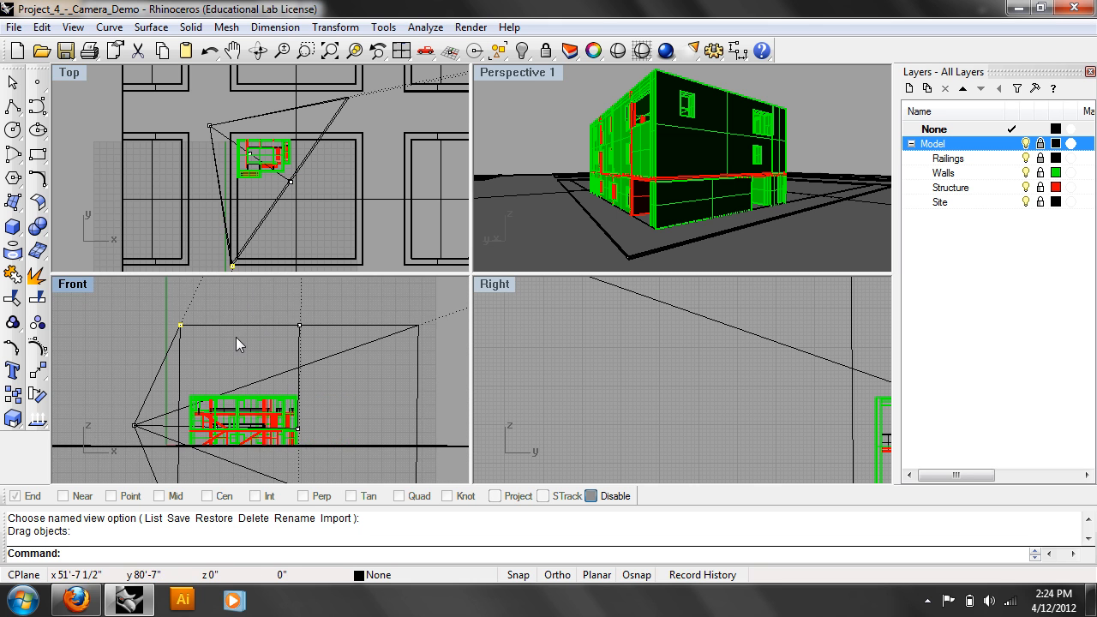
scroll(239, 343, "down", 2)
right_click_drag(277, 171, 279, 187)
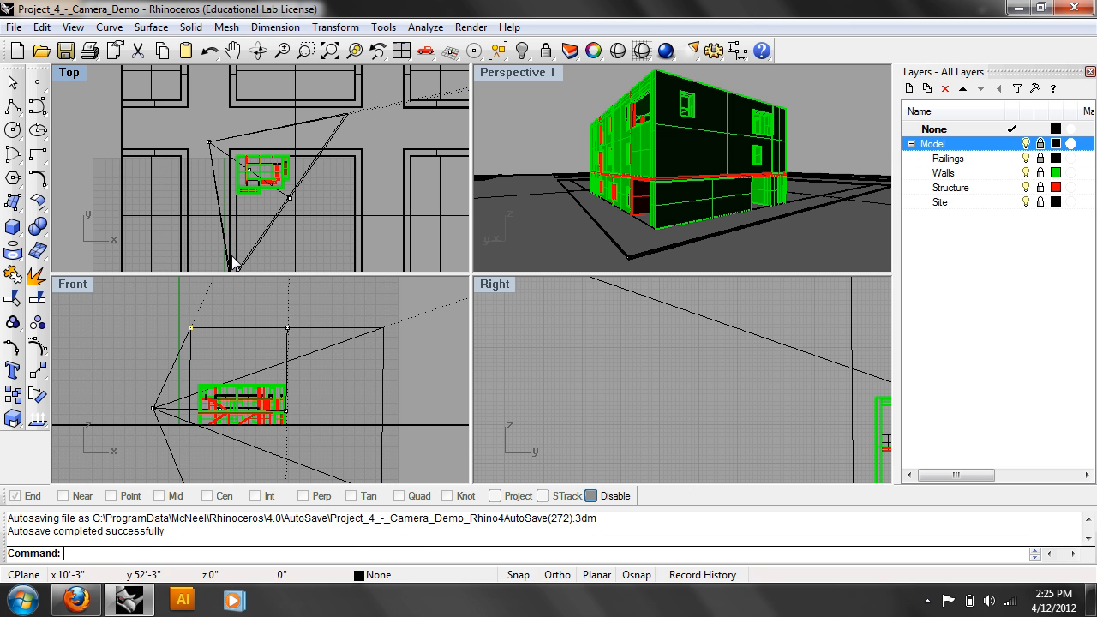
Restore Perspective 1 in the Top viewport, and switch that viewport back to the world Top view
right_click(299, 210)
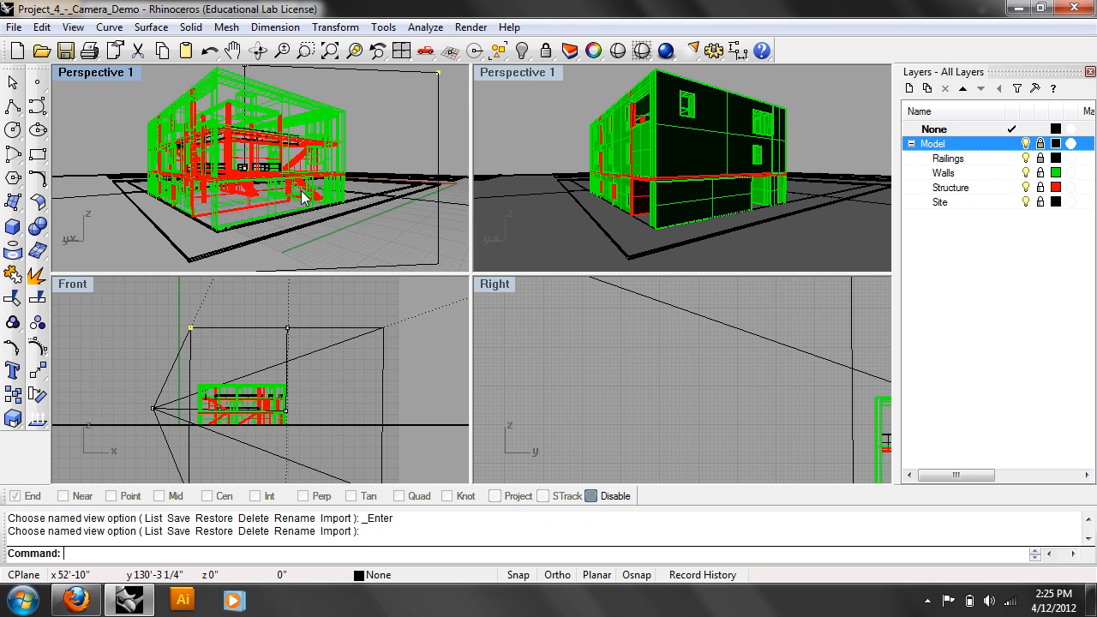
type("Top")
key("Return")
Move the frustum's southern corner point outward in the Top viewport to widen the camera's field of view
scroll(239, 146, "down", 5)
scroll(224, 211, "up", 2)
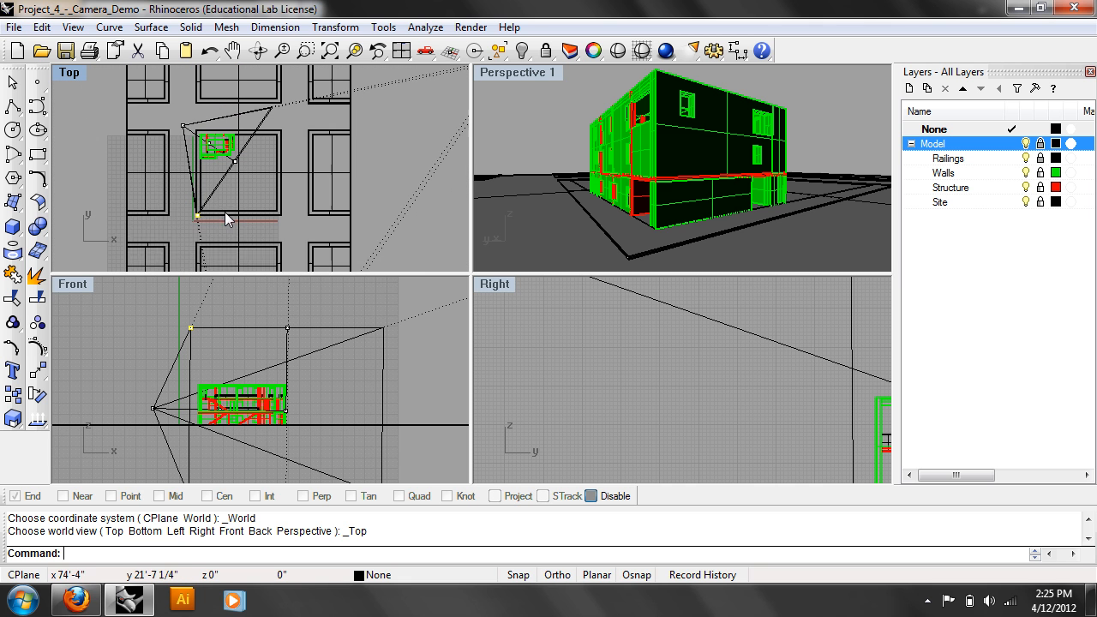
right_click_drag(224, 212, 220, 227)
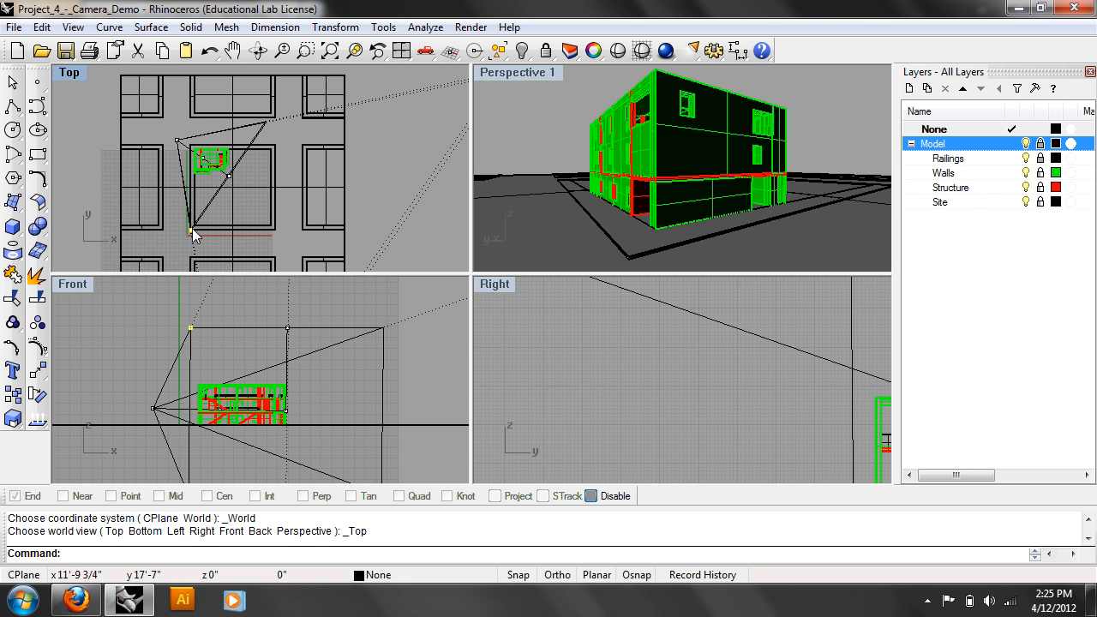
left_click_drag(191, 328, 321, 327)
mouse_move(246, 154)
left_mouse_down()
mouse_move(218, 139)
mouse_move(247, 144)
mouse_move(227, 154)
mouse_move(255, 147)
mouse_move(256, 164)
left_mouse_up()
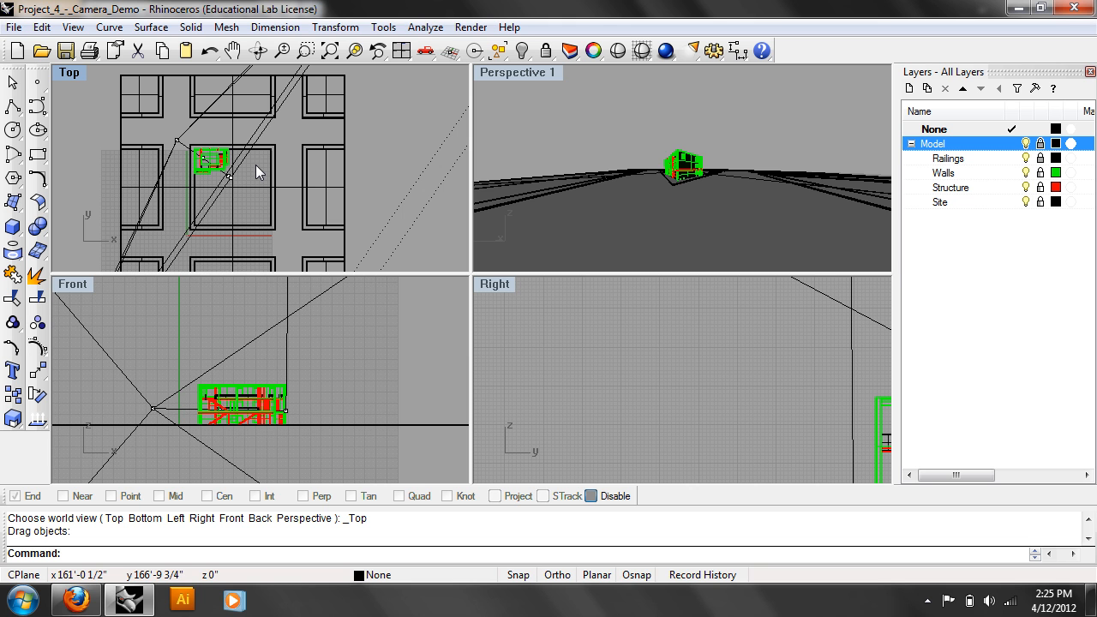
Adjust the lens length and dolly of Perspective 1 together, pulling the camera farther from the building and widening the view
left_click(73, 26)
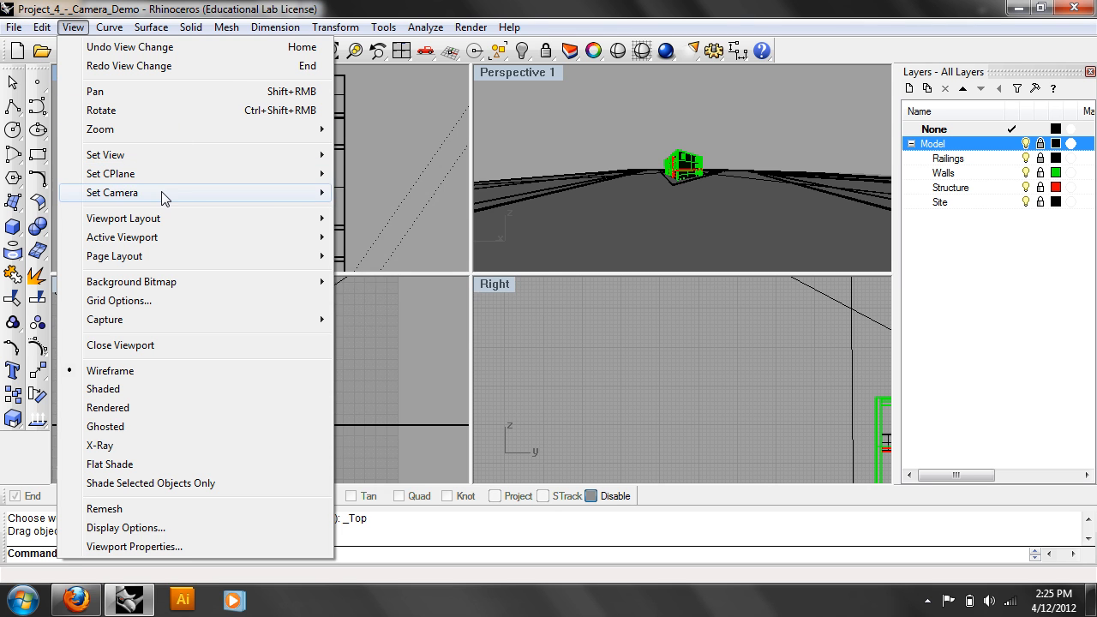
mouse_move(165, 196)
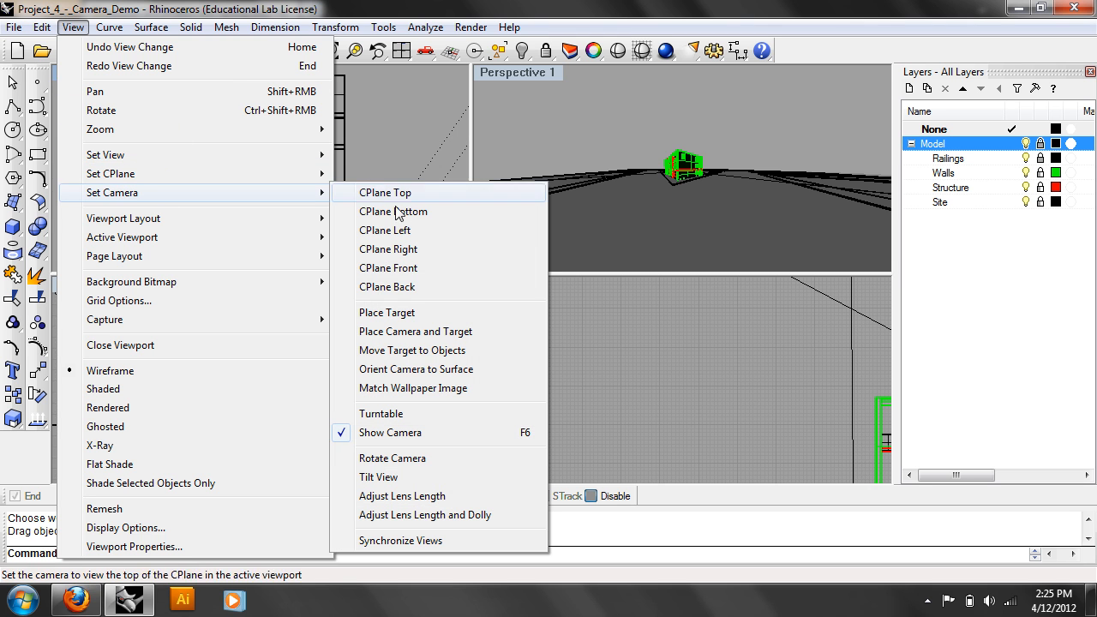
left_click(420, 515)
left_click_drag(708, 215, 746, 175)
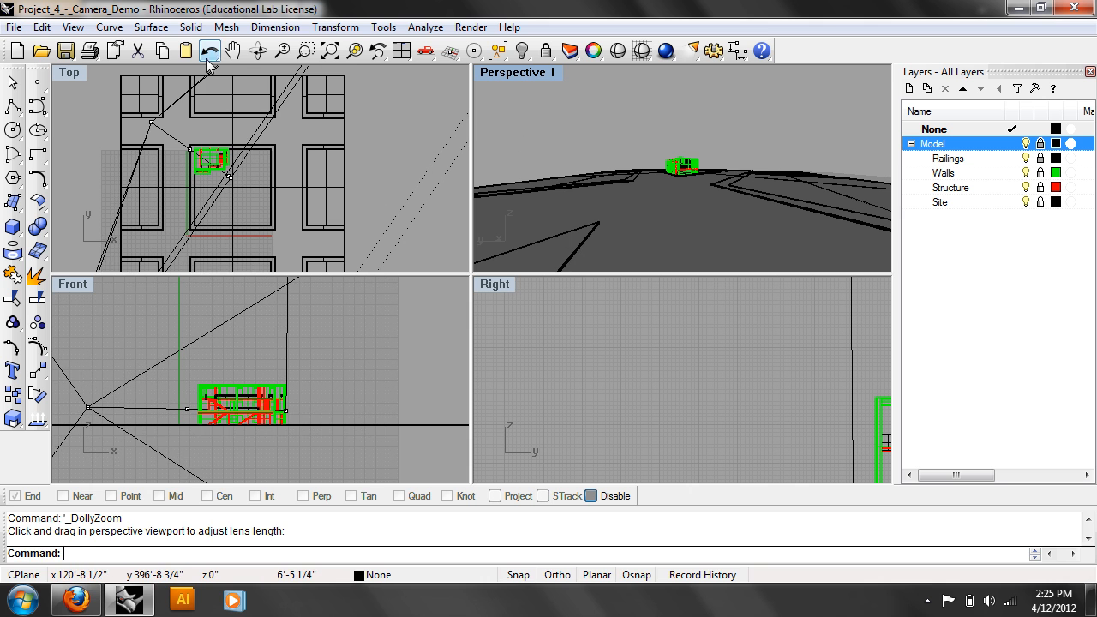
Adjust only the lens length of Perspective 1 to narrow the view until the building fills most of the frame
left_click(73, 26)
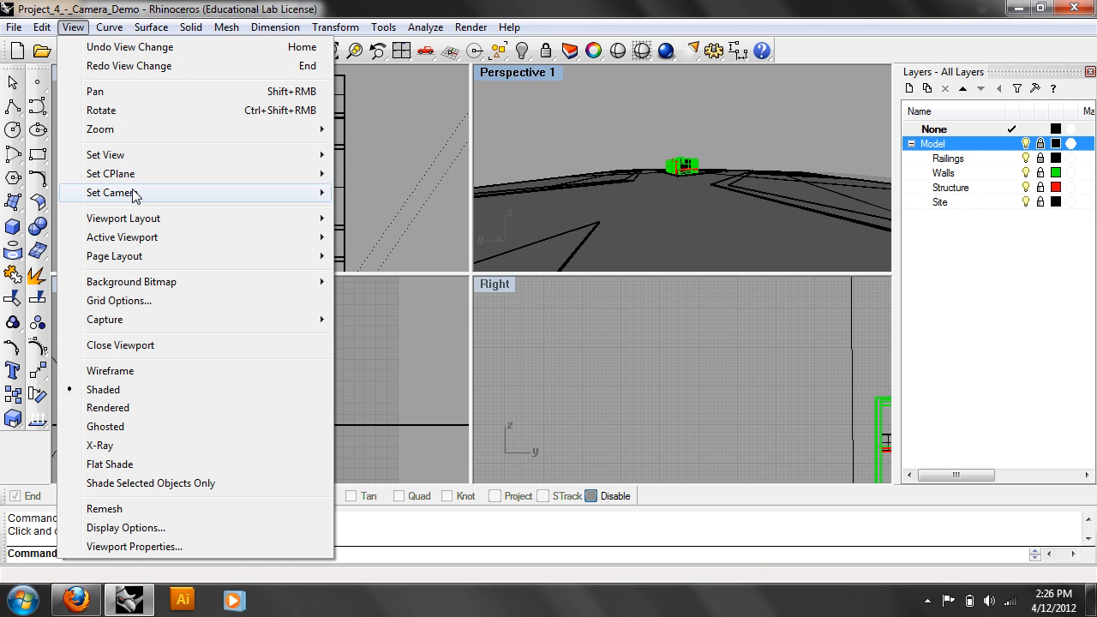
mouse_move(326, 192)
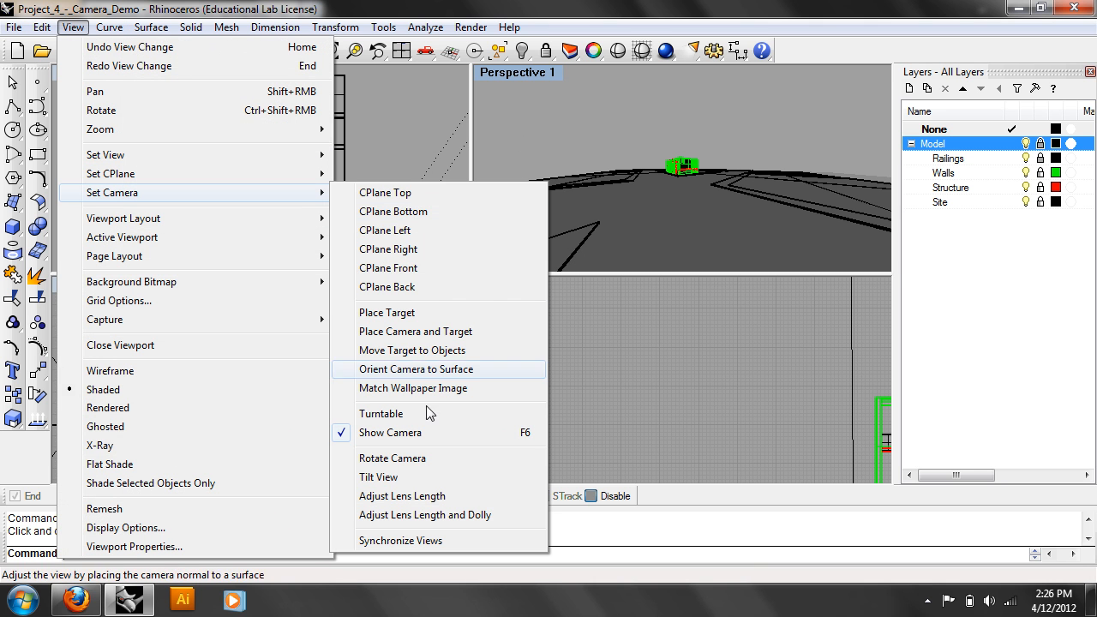
left_click(429, 497)
left_click_drag(681, 171, 721, 232)
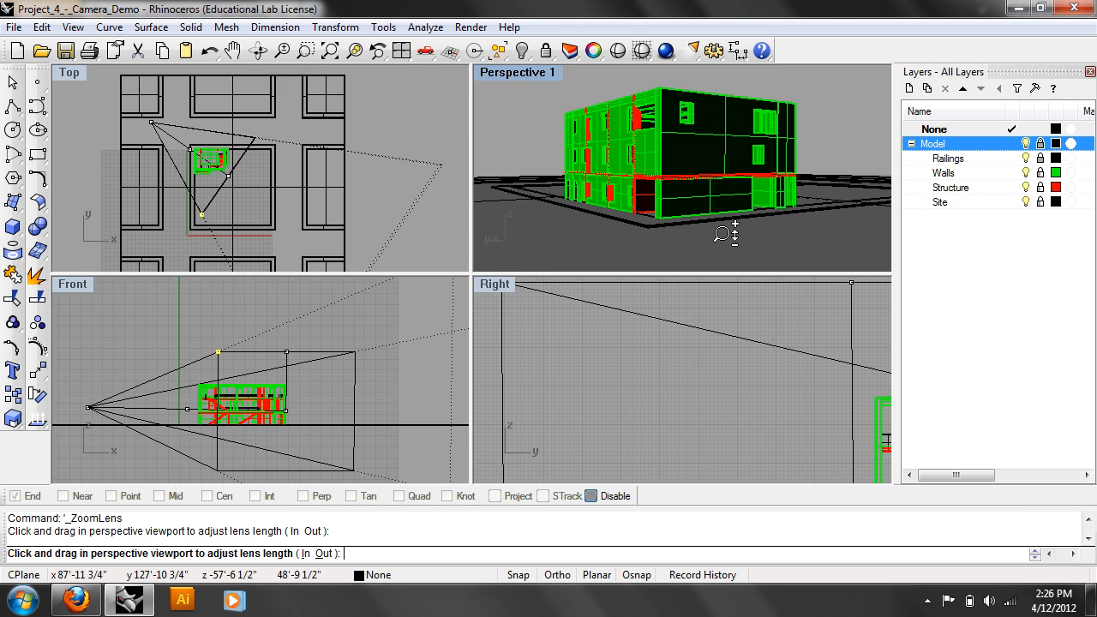
key("Return")
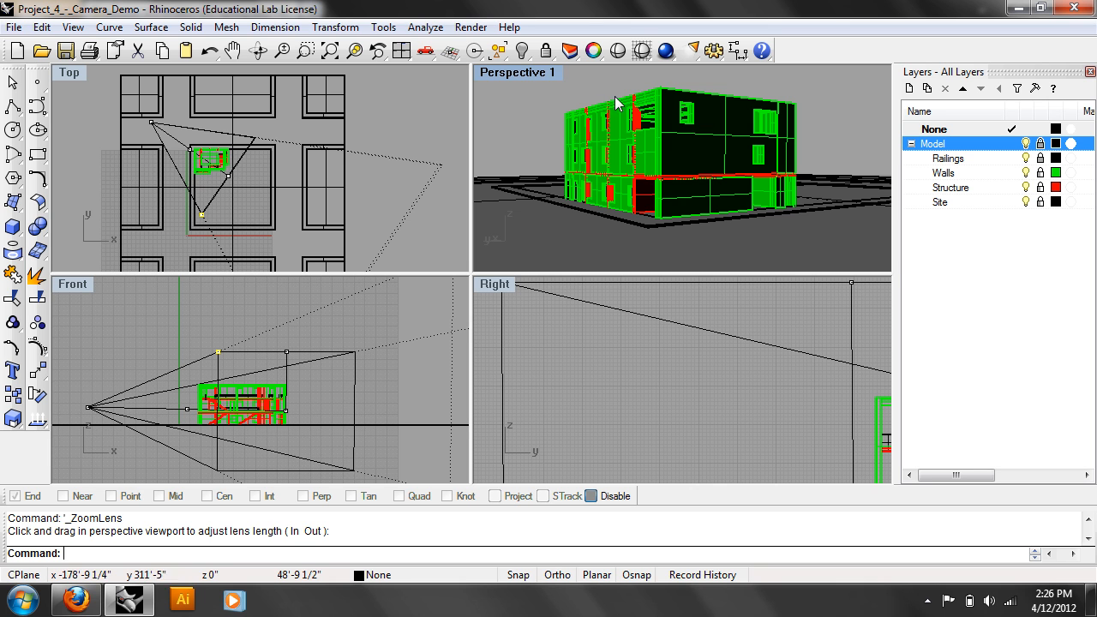
Orbit Perspective 1 around the building so the camera swings between its northern and western sides
left_click_drag(570, 200, 610, 189)
right_click_drag(611, 189, 624, 187)
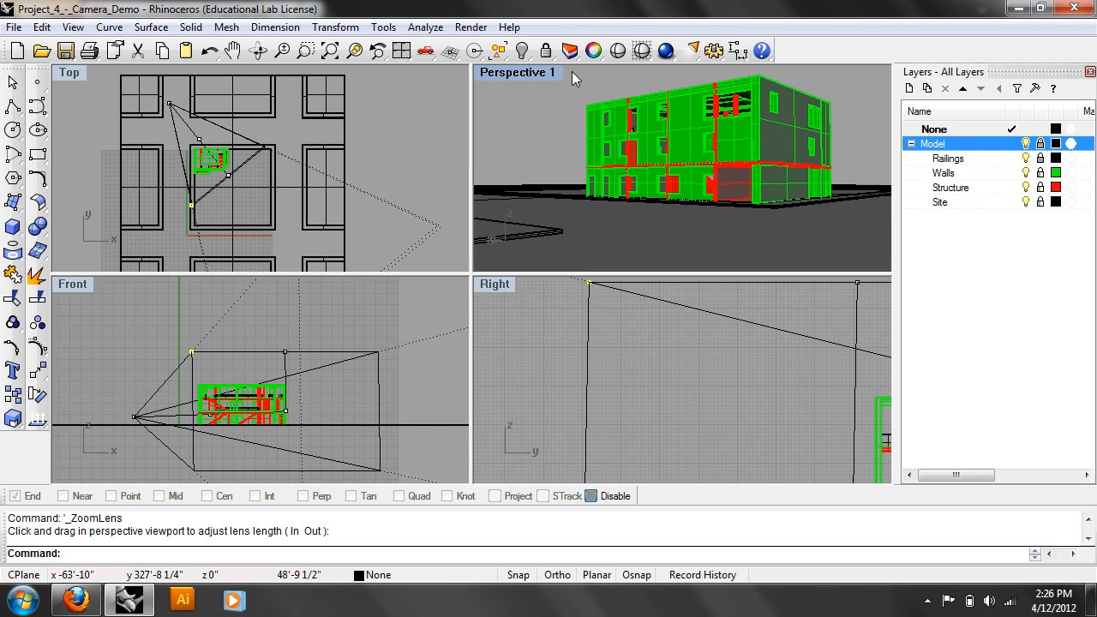
right_click_drag(793, 204, 733, 200)
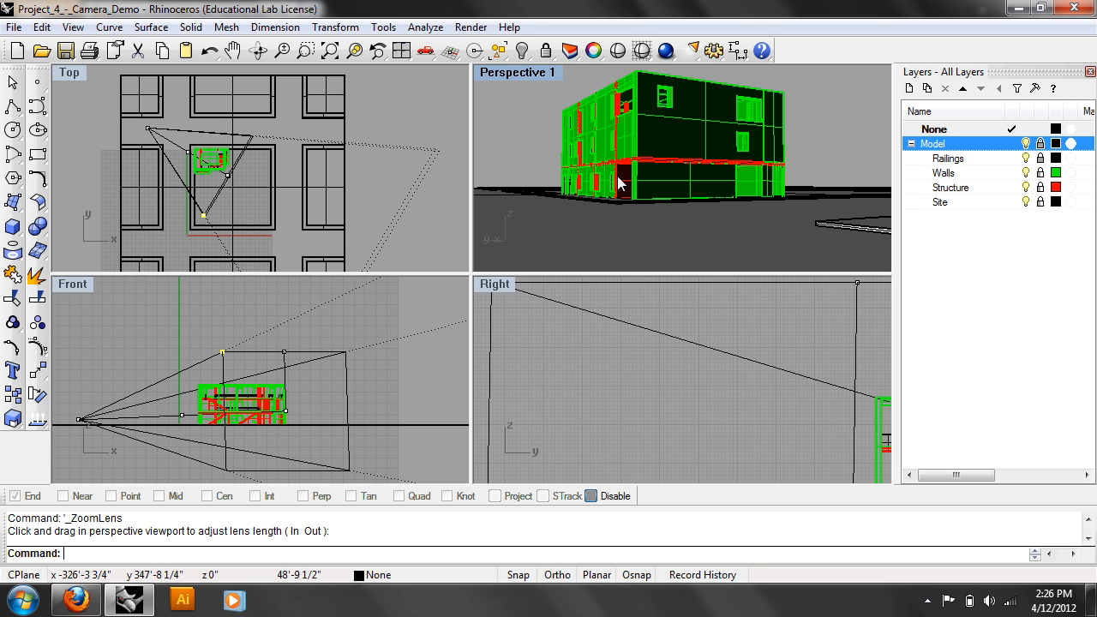
Reposition the camera location point in the Top viewport, bringing it toward the building and back out to the northwest
left_click_drag(148, 131, 188, 118)
right_click_drag(262, 168, 256, 184)
right_click_drag(726, 131, 710, 147, "shift")
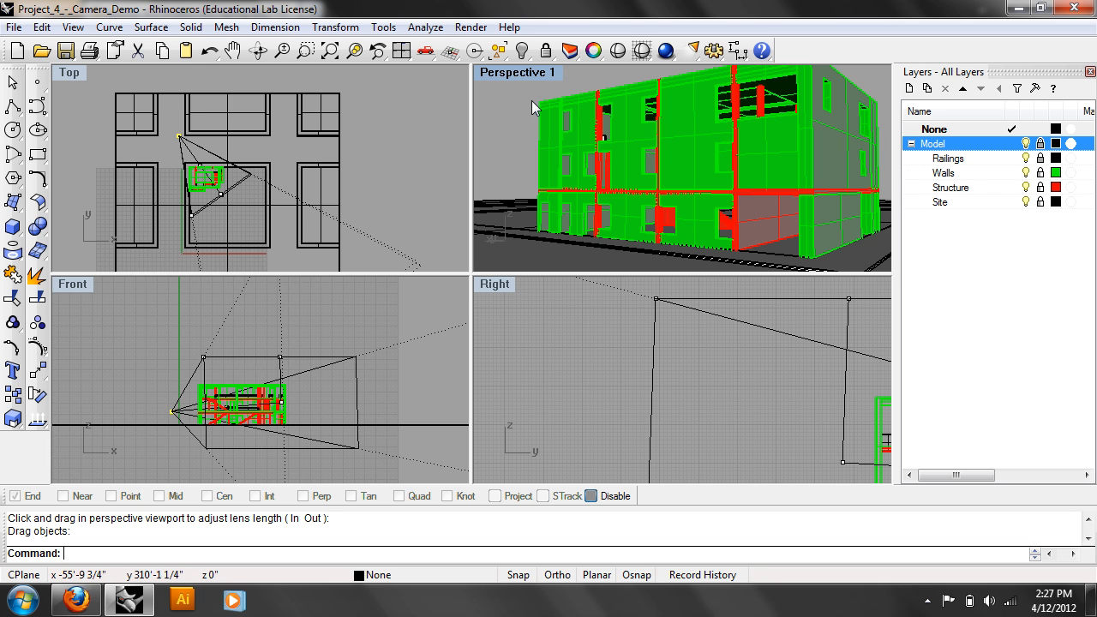
right_click_drag(617, 150, 588, 155)
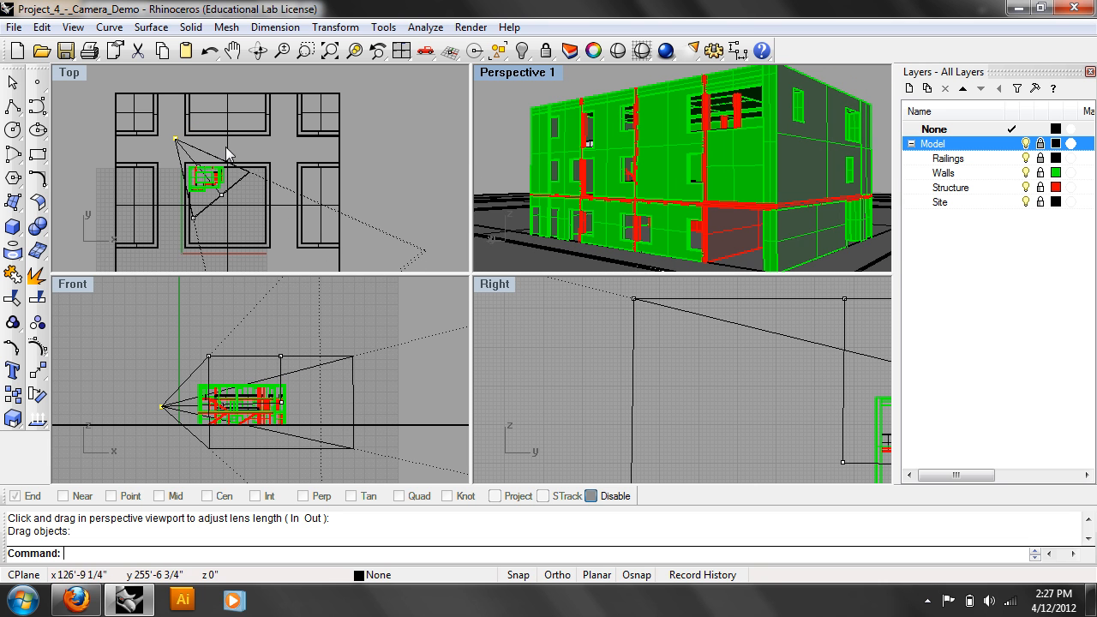
left_click_drag(177, 138, 154, 133)
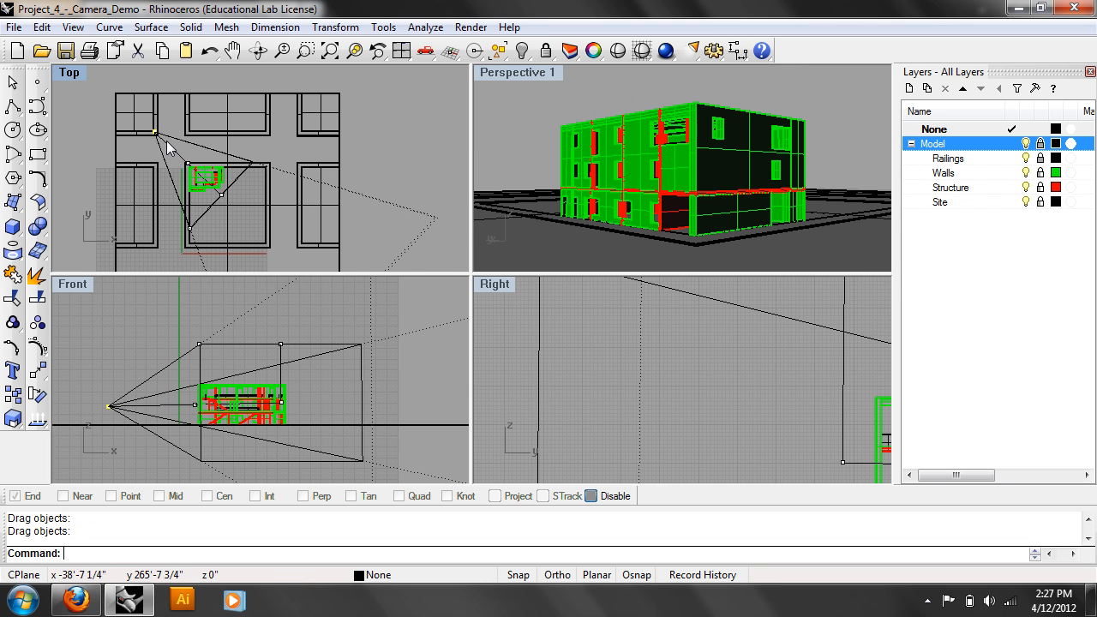
Move the camera's target point in the Top viewport northwest into the building plan, near the interior stair
scroll(164, 154, "up", 5)
scroll(152, 164, "down", 6)
scroll(272, 217, "up", 2)
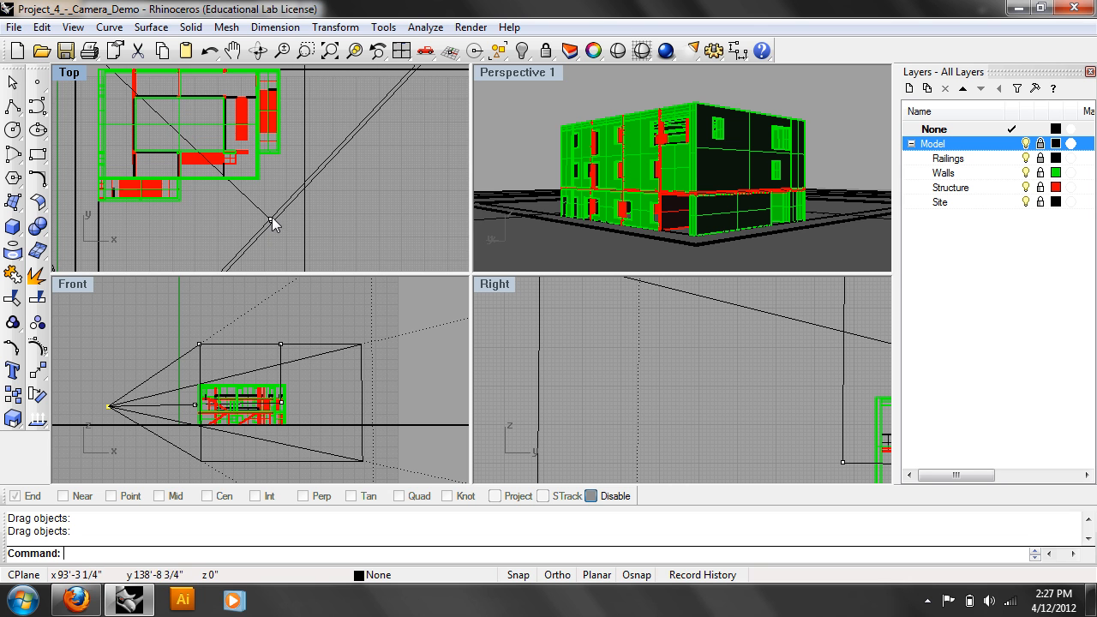
scroll(272, 225, "up", 4)
left_click(271, 209)
scroll(273, 209, "down", 3)
left_click_drag(272, 210, 194, 121)
right_click_drag(203, 139, 364, 242)
Raise the camera's target point to the building's upper floor in the Front viewport, at a height of about 30.5
scroll(268, 396, "up", 4)
scroll(267, 396, "up", 2)
left_click_drag(250, 408, 249, 370)
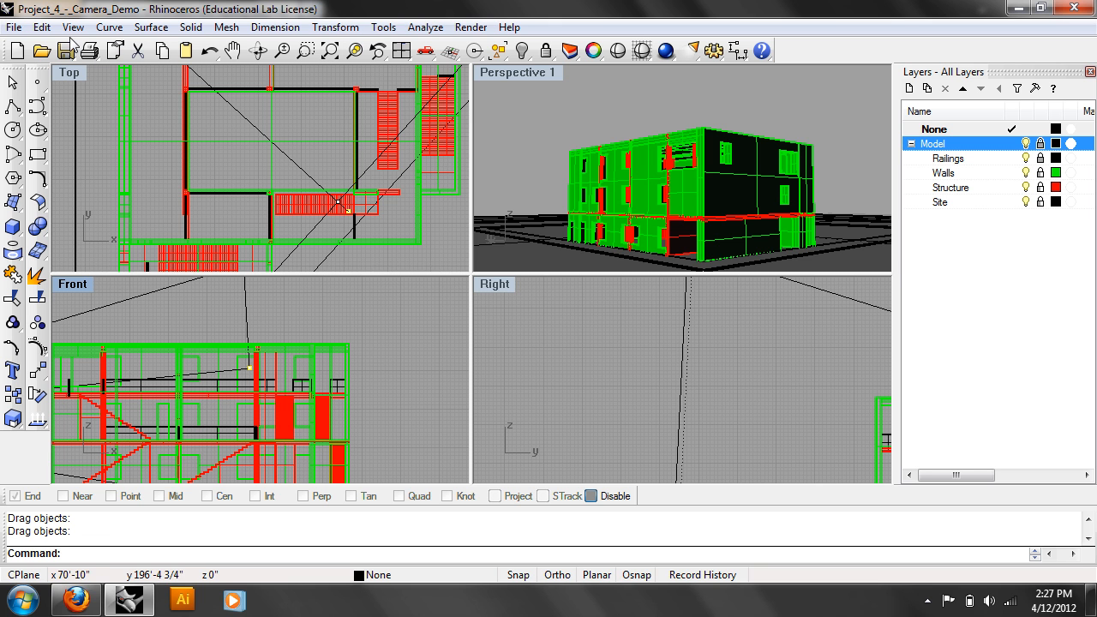
Show the viewport properties of Perspective 1 and go through its camera location and target coordinates
key("F3")
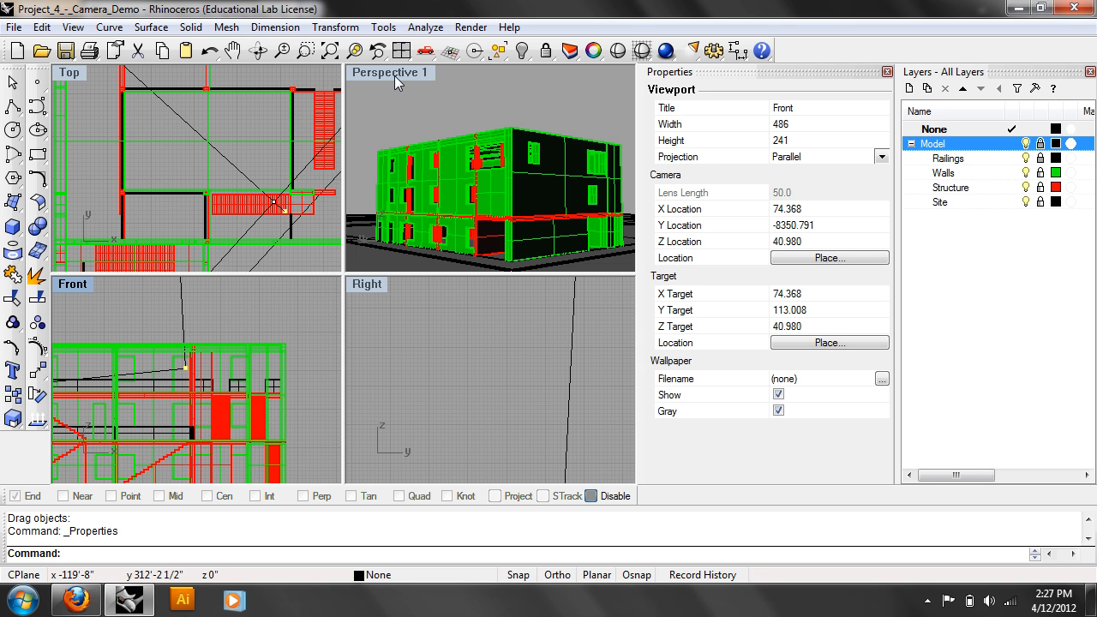
left_click(395, 77)
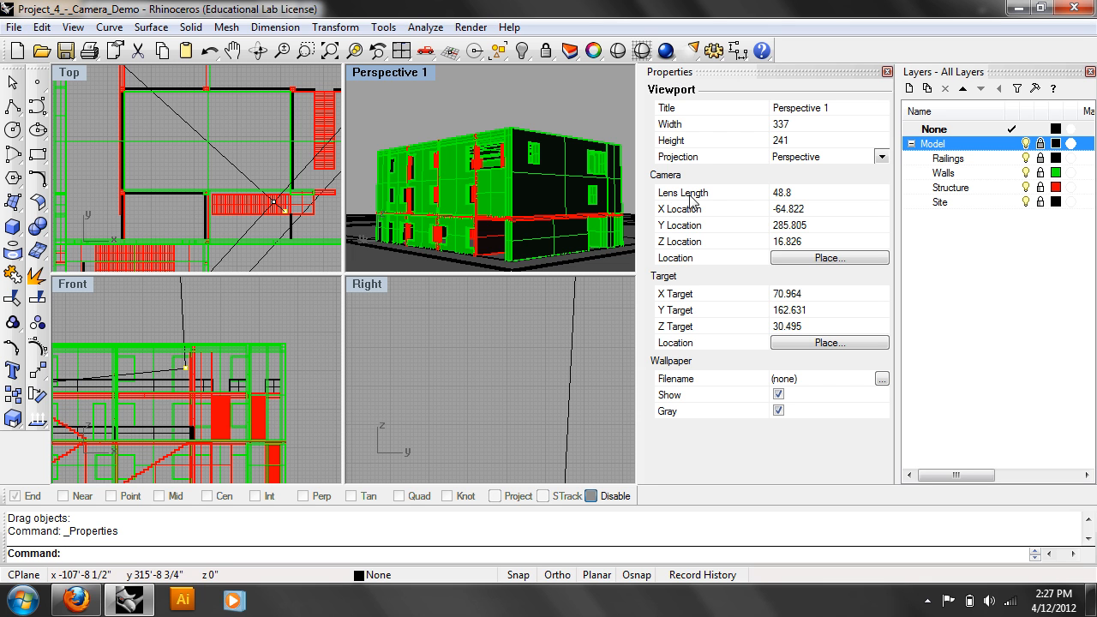
left_click(789, 211)
key("Tab")
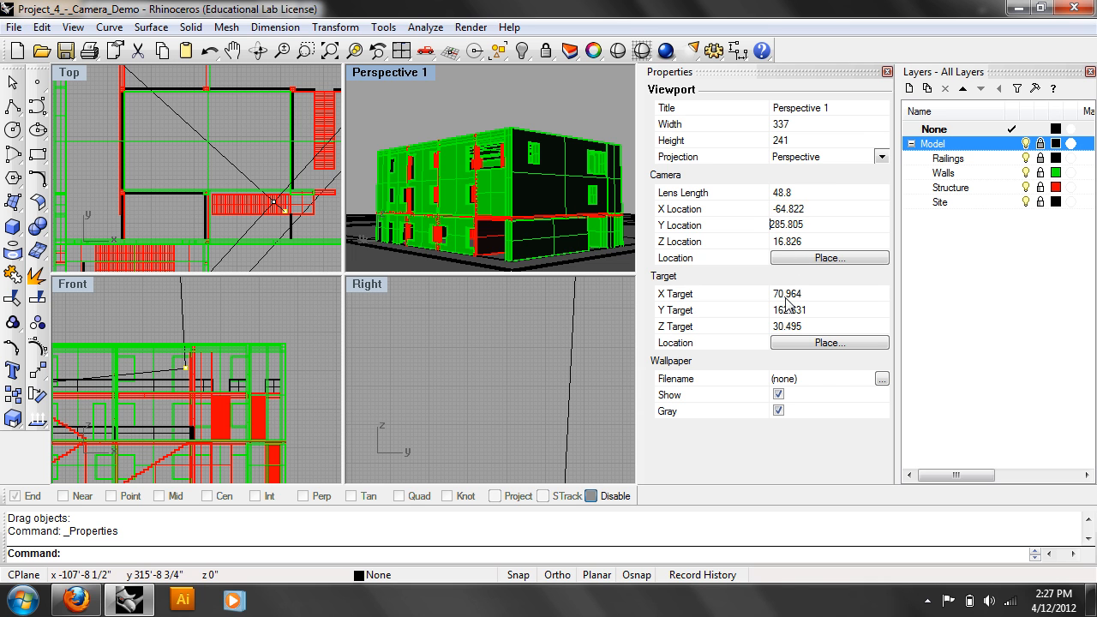
left_click(792, 294)
key("Tab")
key("Tab")
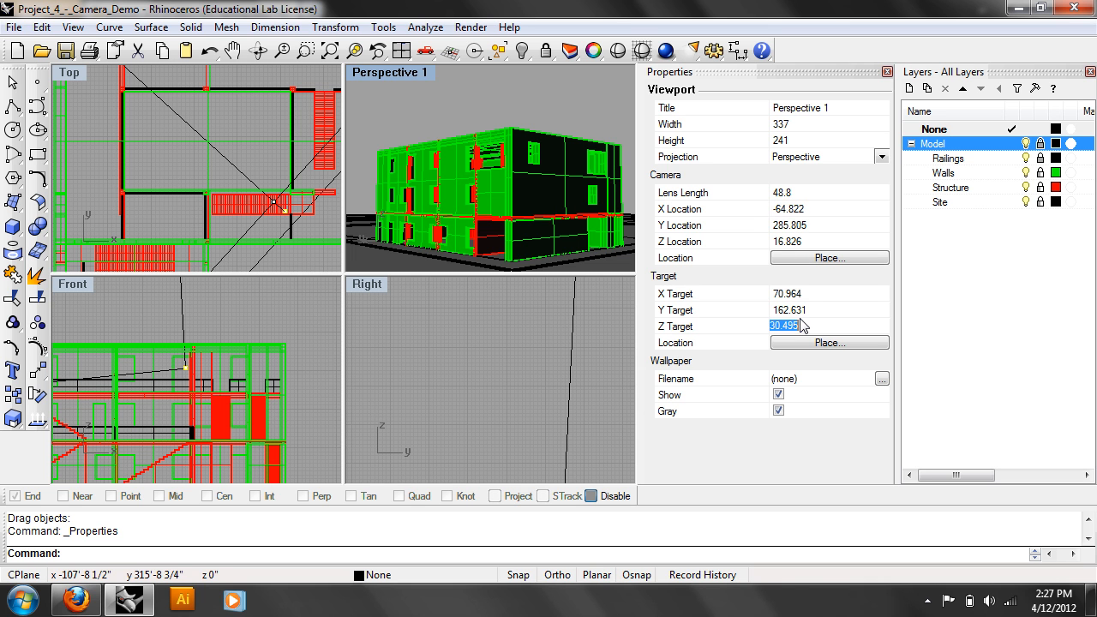
Set the Z coordinate of the Perspective 1 target to 40
left_click_drag(829, 326, 766, 329)
type("40")
key("Return")
left_click(770, 325)
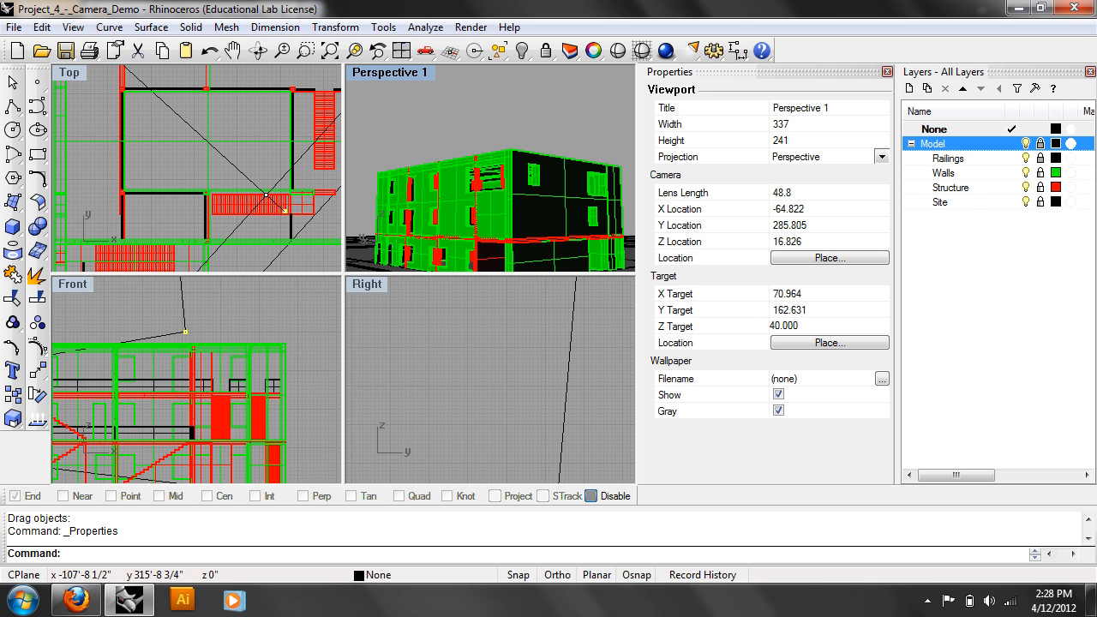
Set the Z coordinate of the Perspective 1 camera location to 6
left_click(793, 246)
type("6")
key("Return")
left_click(770, 240)
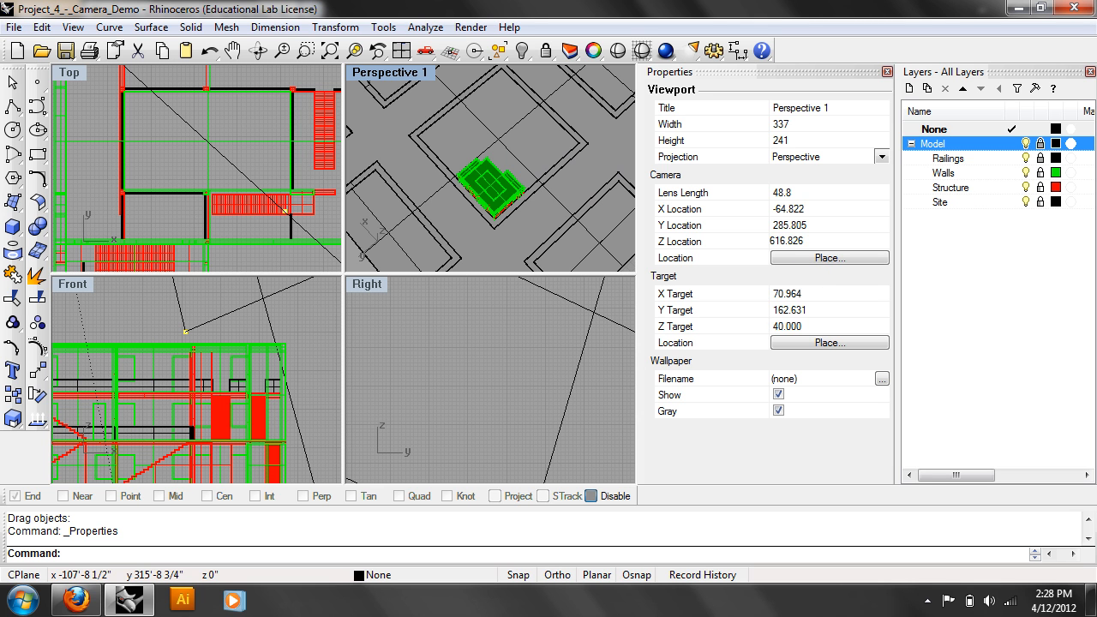
double_click(798, 242)
type("6")
key("Return")
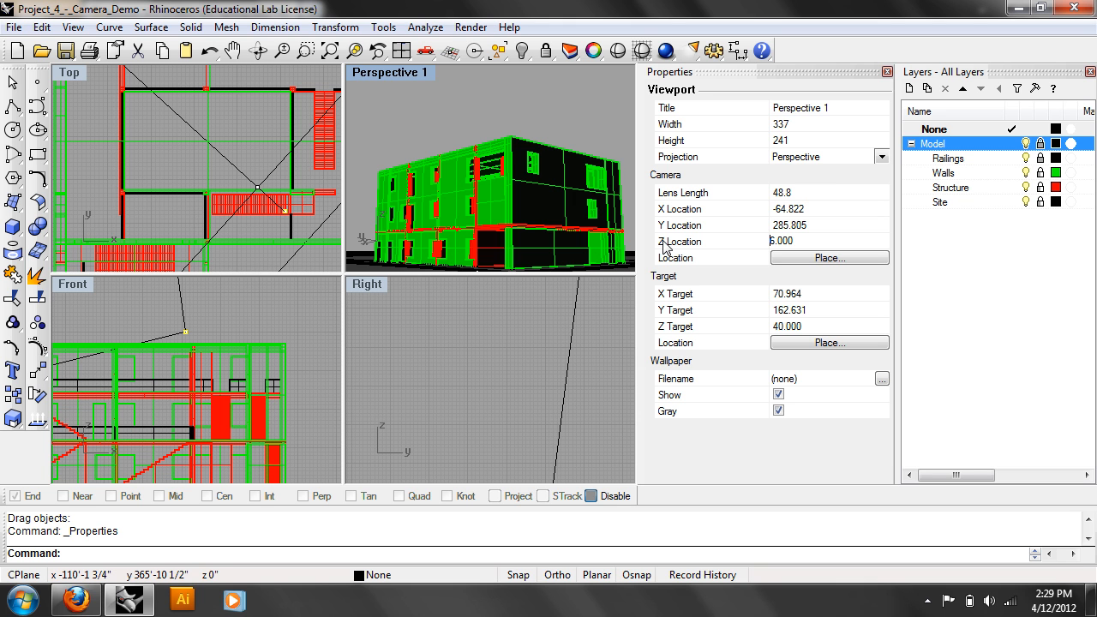
Set the lens length of Perspective 1 to 20 and reduce it further to 10
left_click(784, 194)
left_click_drag(793, 197, 760, 197)
type("20")
key("Return")
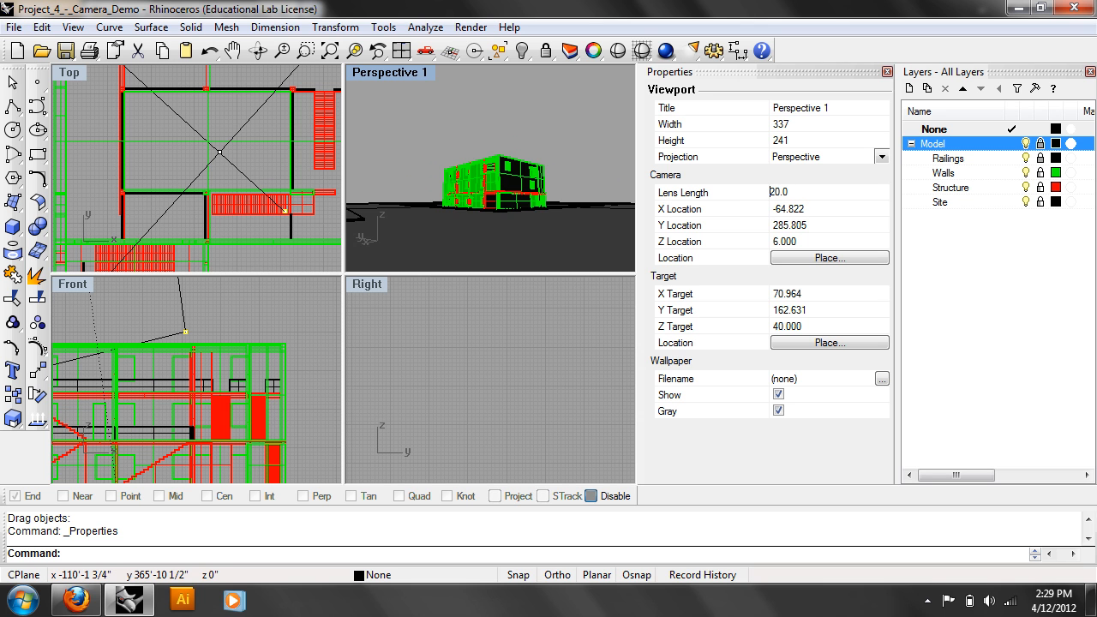
left_click_drag(794, 196, 750, 187)
type("1")
type("10")
key("Return")
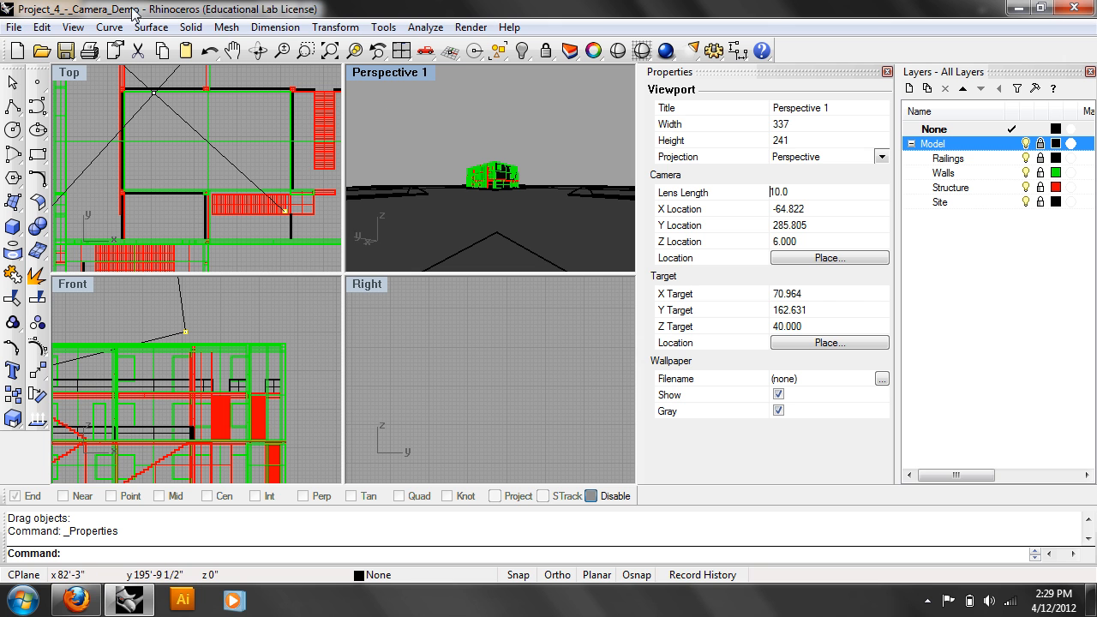
Adjust the lens length of Perspective 1 interactively to an extreme wide angle of about 4.7
left_click(74, 27)
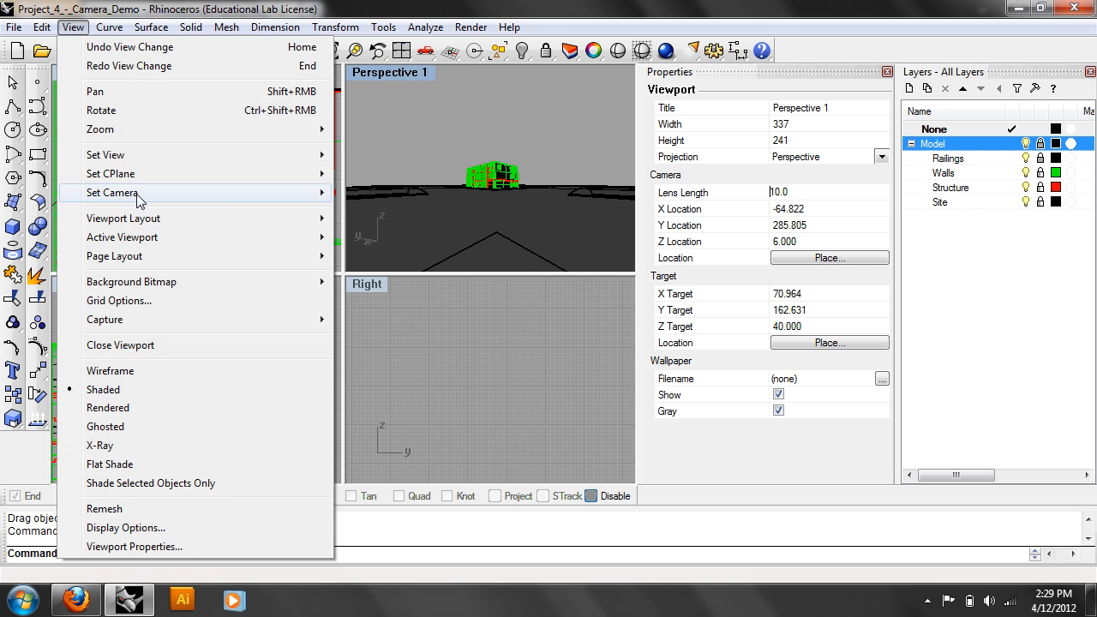
mouse_move(134, 193)
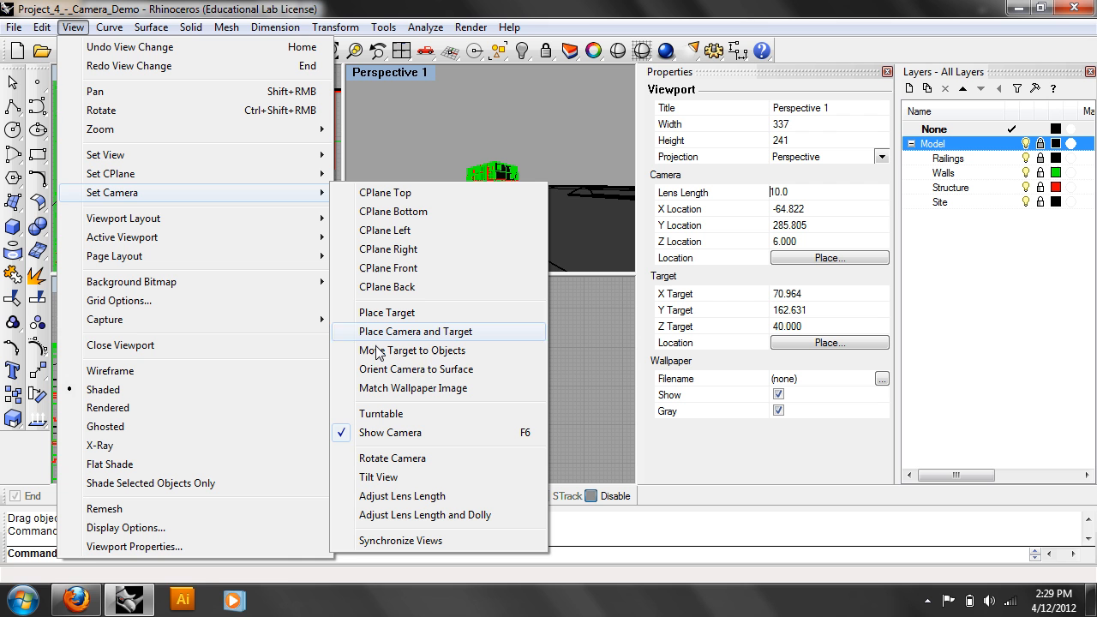
left_click(442, 507)
left_click_drag(491, 197, 510, 264)
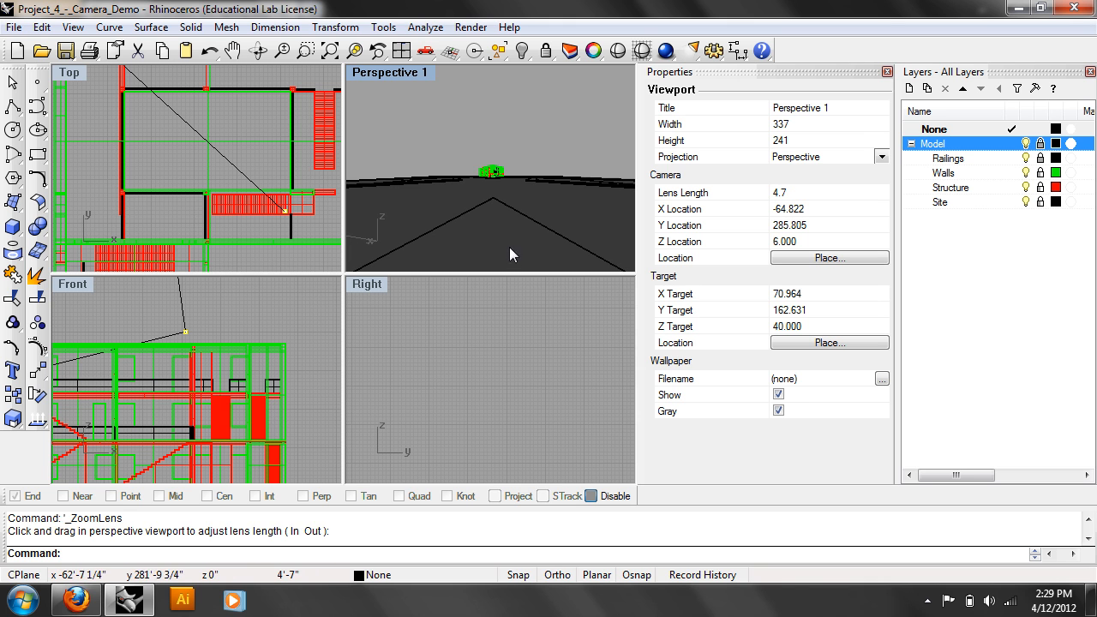
Set the lens length of Perspective 1 to 100
left_click(809, 192)
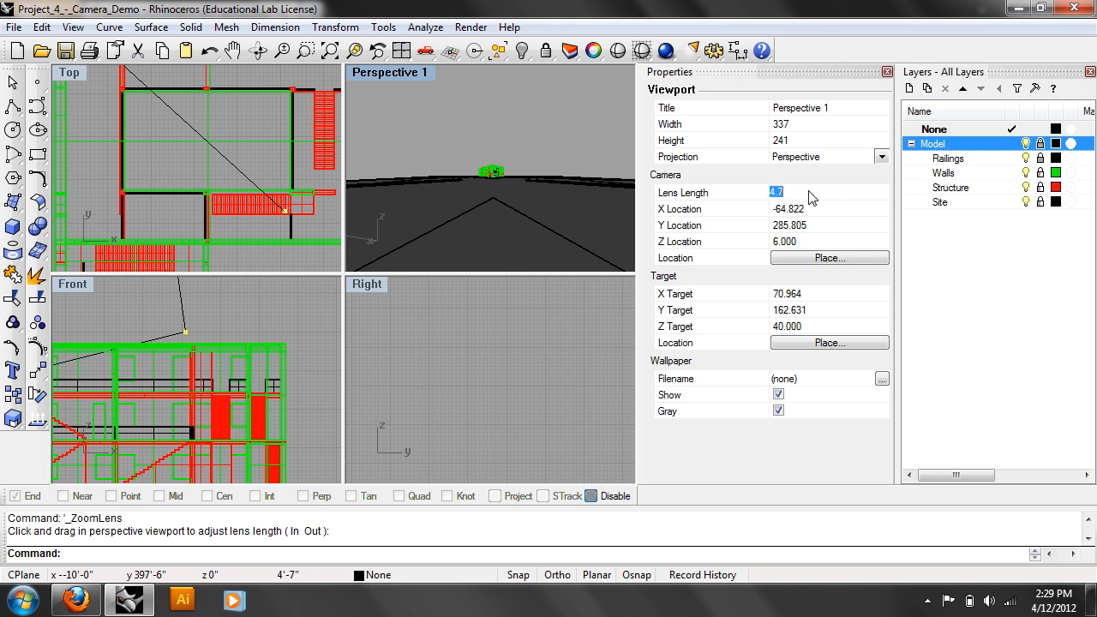
type("100")
key("Return")
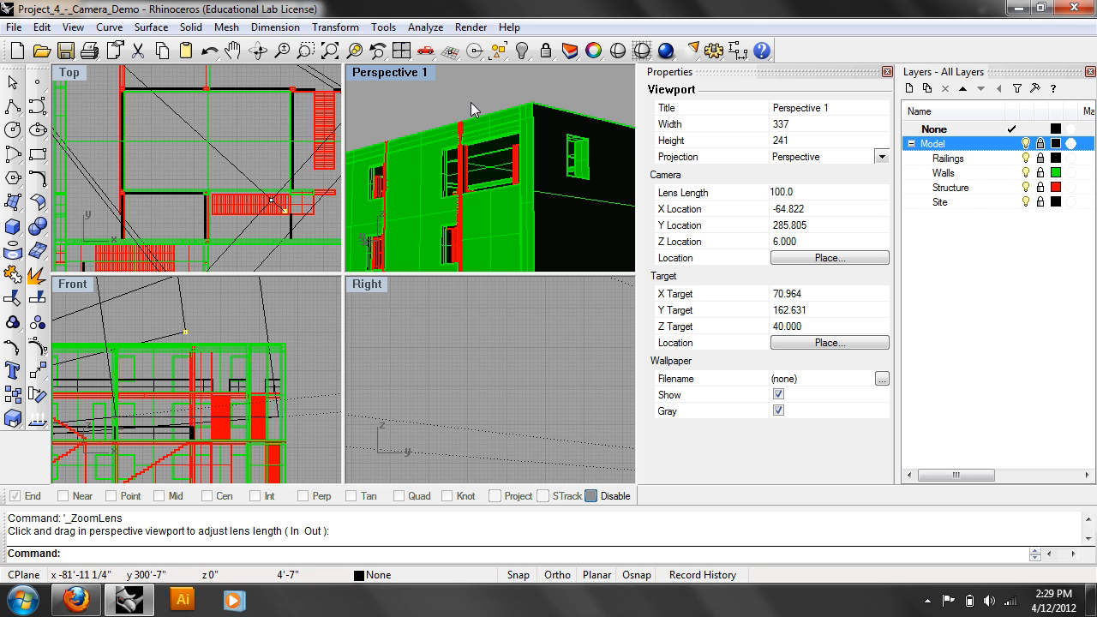
Adjust lens length and dolly together in Perspective 1, bringing the camera into the building with a lens length of about 28.5
left_click(72, 27)
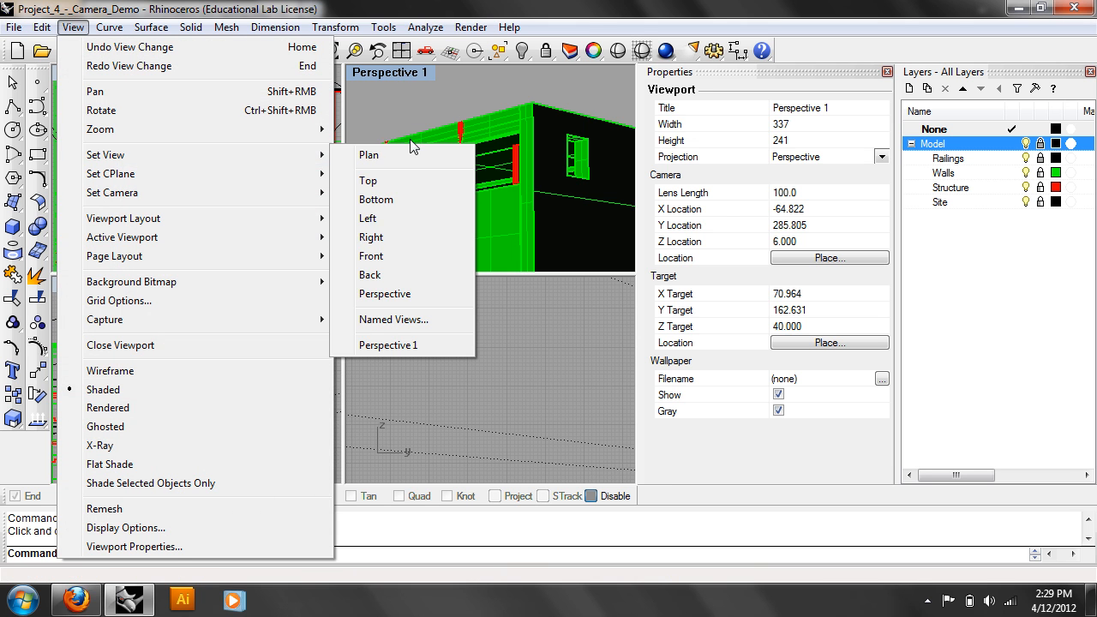
mouse_move(199, 160)
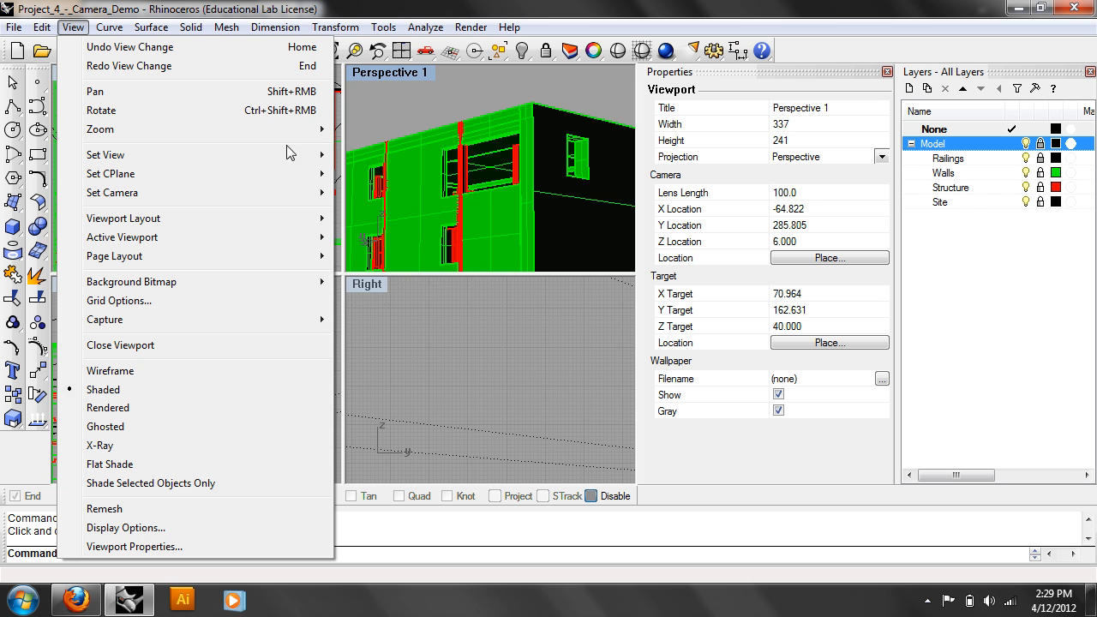
mouse_move(222, 180)
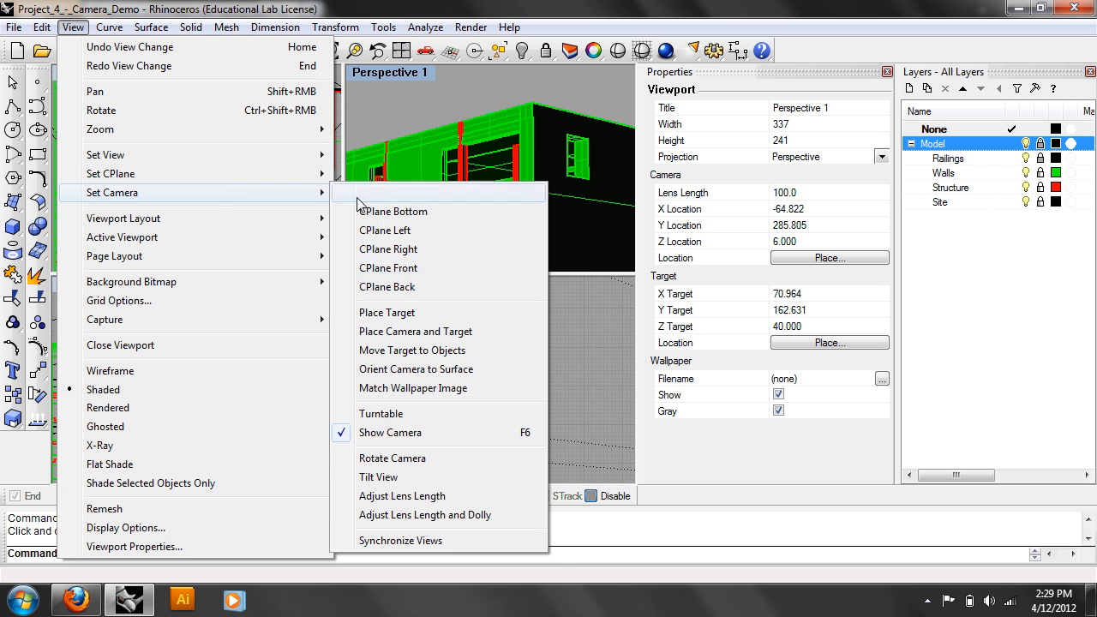
left_click(504, 517)
left_click_drag(485, 168, 521, 272)
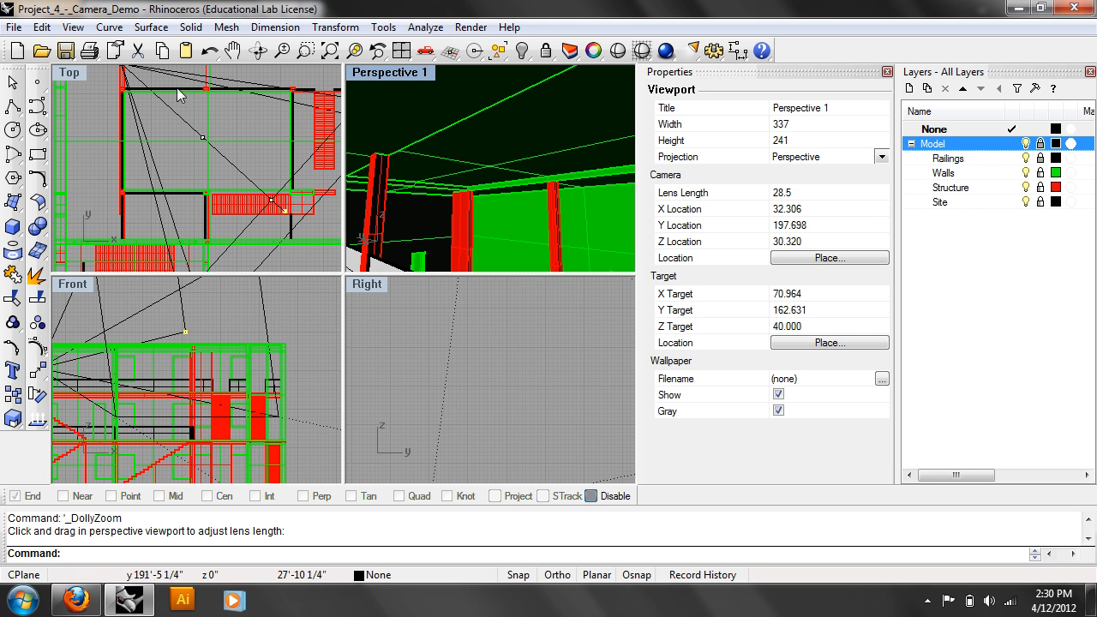
Repeat the combined lens length and dolly adjustment in Perspective 1, moving the camera closer to its target at about 23.9 lens length
left_click(73, 26)
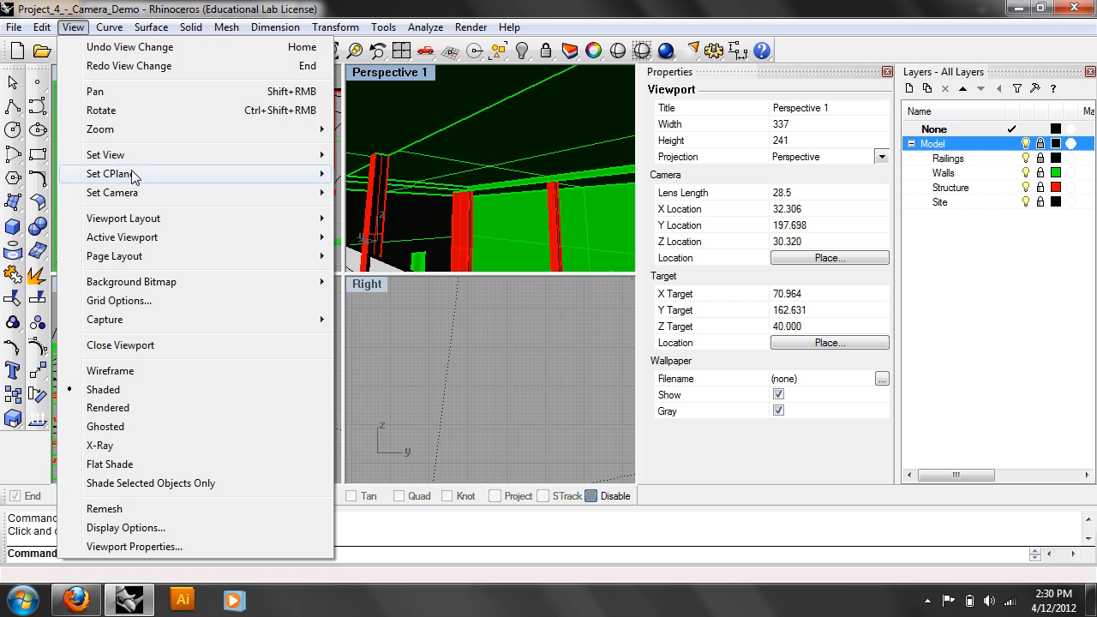
mouse_move(197, 156)
mouse_move(199, 195)
left_click(491, 519)
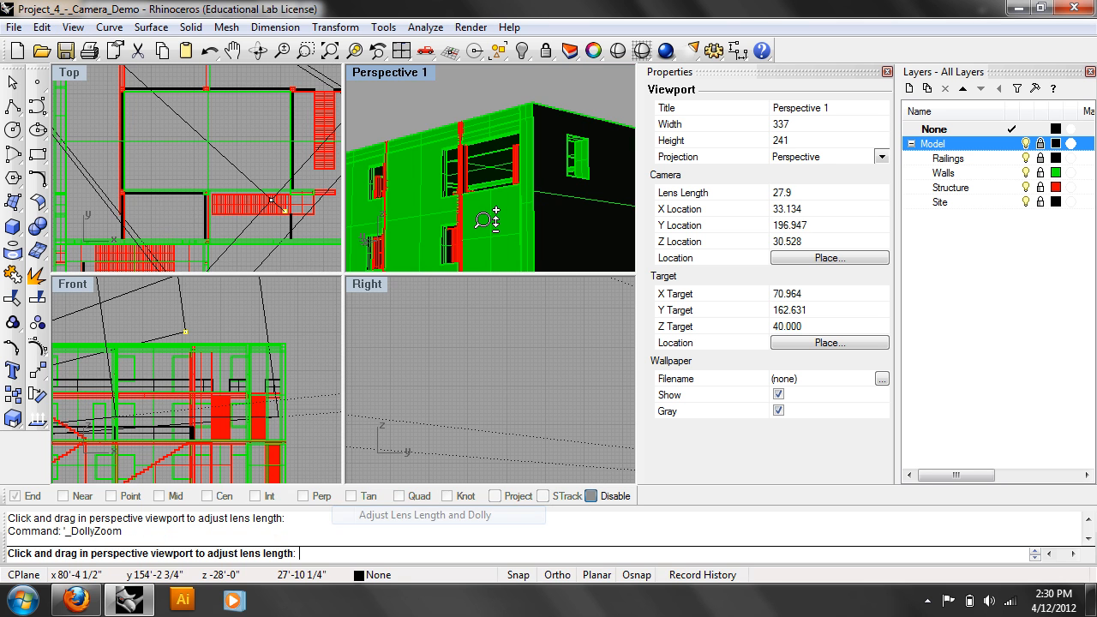
left_click_drag(492, 202, 535, 209)
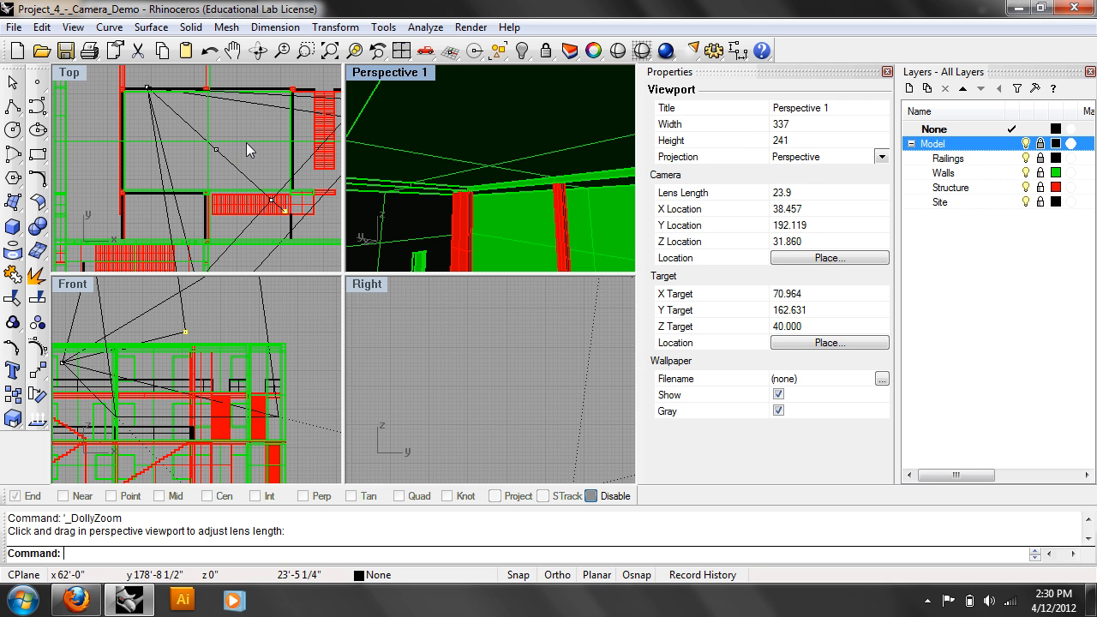
Move the Perspective 1 camera point out of the building, well beyond its north side in the Top view
right_click_drag(186, 146, 234, 174)
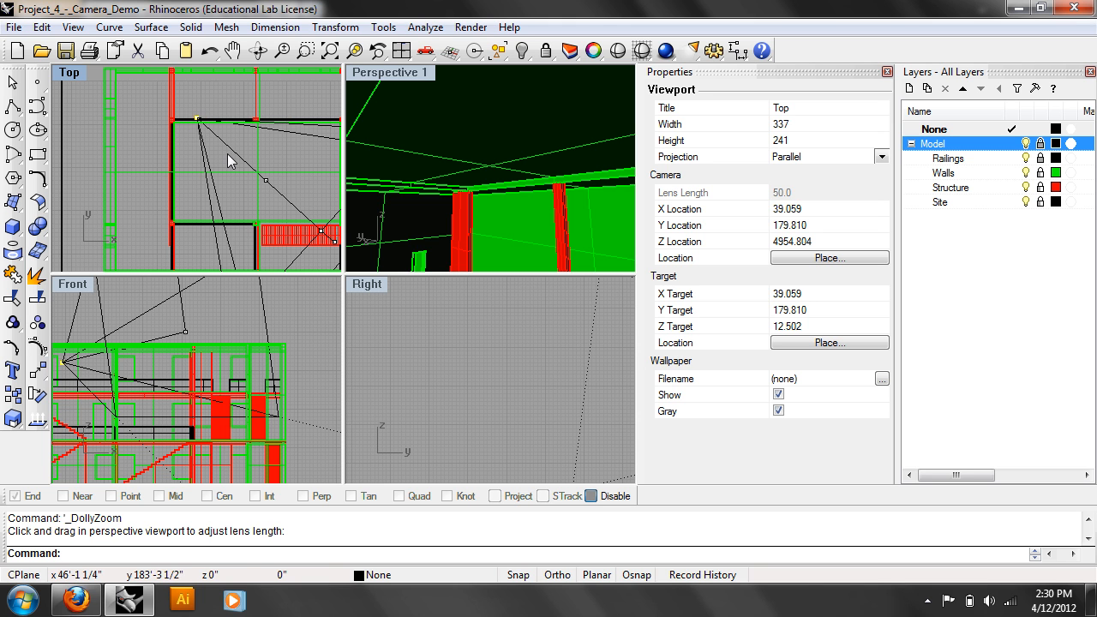
scroll(233, 168, "down", 2)
right_click_drag(237, 169, 211, 208)
scroll(218, 197, "down", 2)
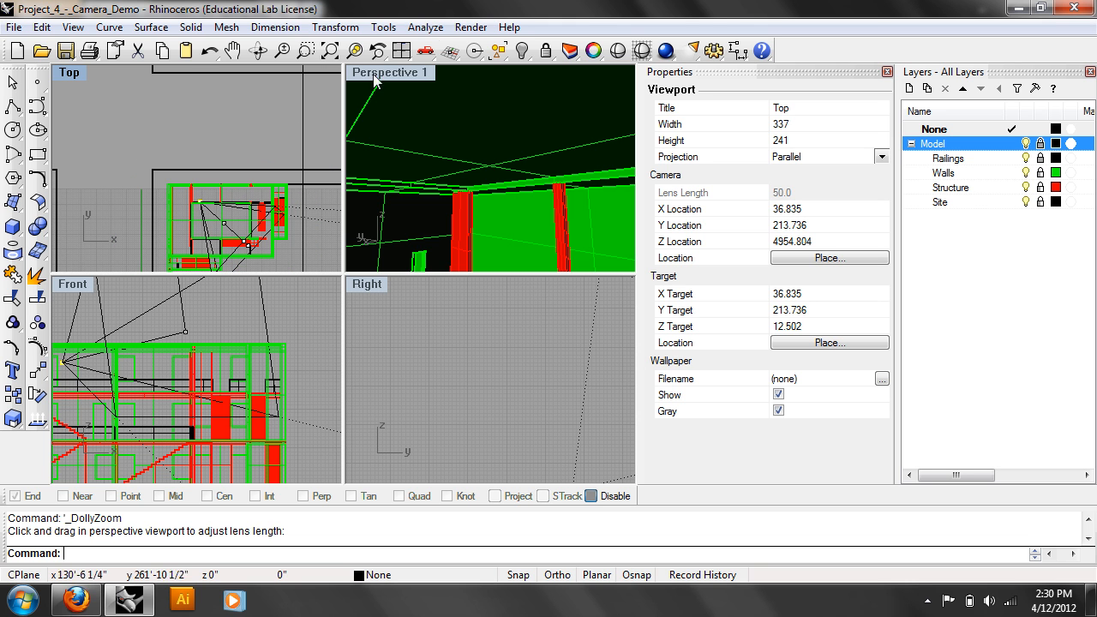
left_click(406, 75)
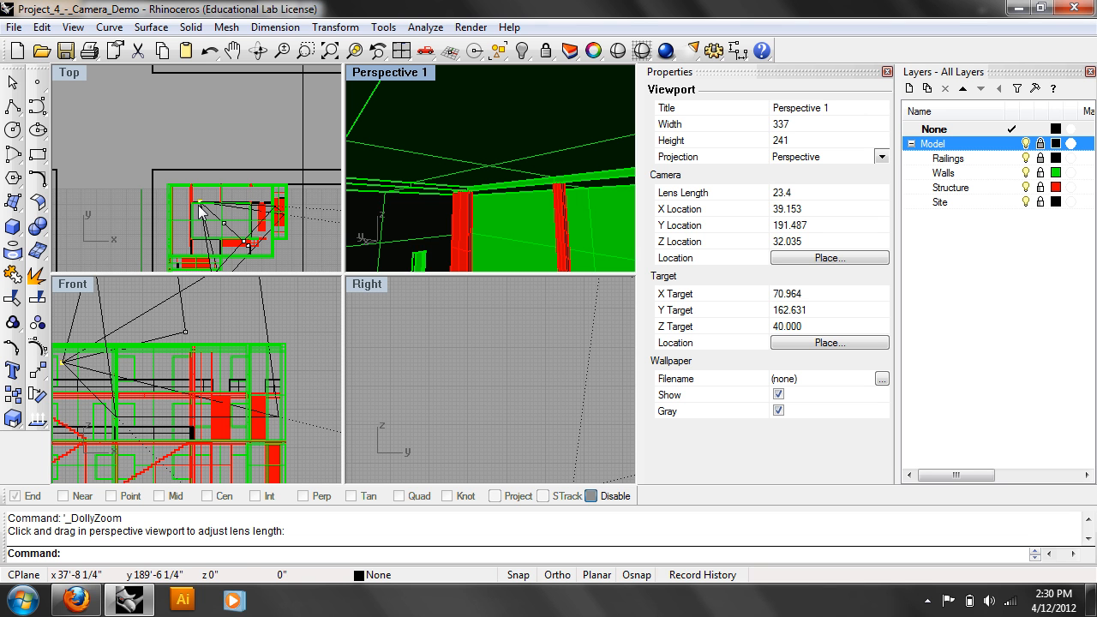
left_click_drag(199, 210, 201, 102)
Lower the Perspective 1 target into the building in the Front view and move the camera near ground level beyond the building's left end
right_click_drag(218, 287, 107, 431)
right_click_drag(194, 201, 155, 154)
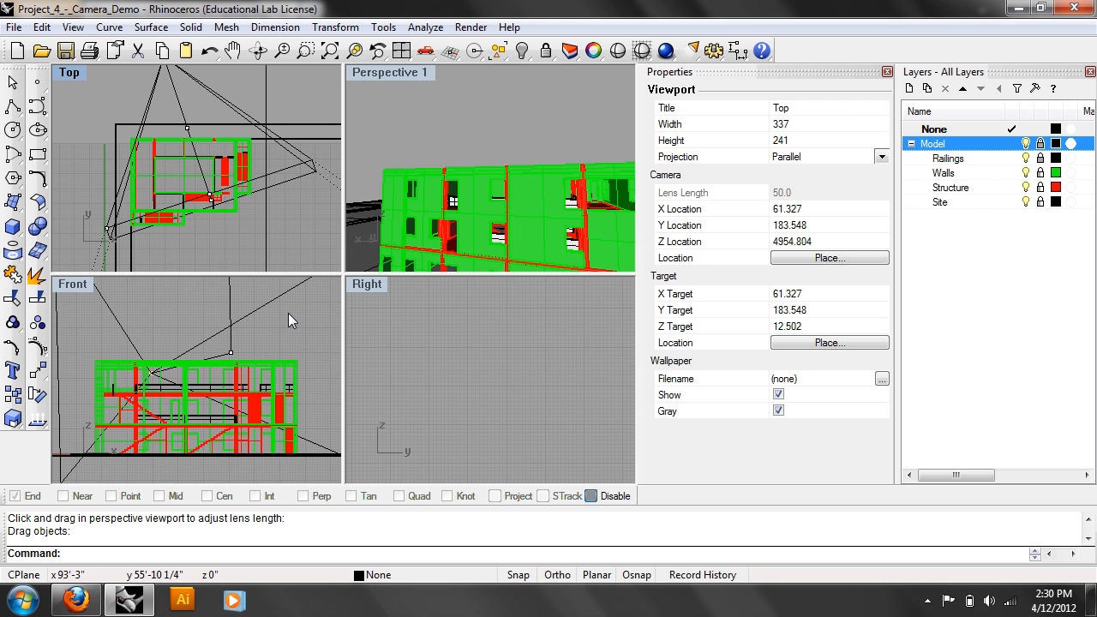
right_click_drag(213, 206, 211, 208)
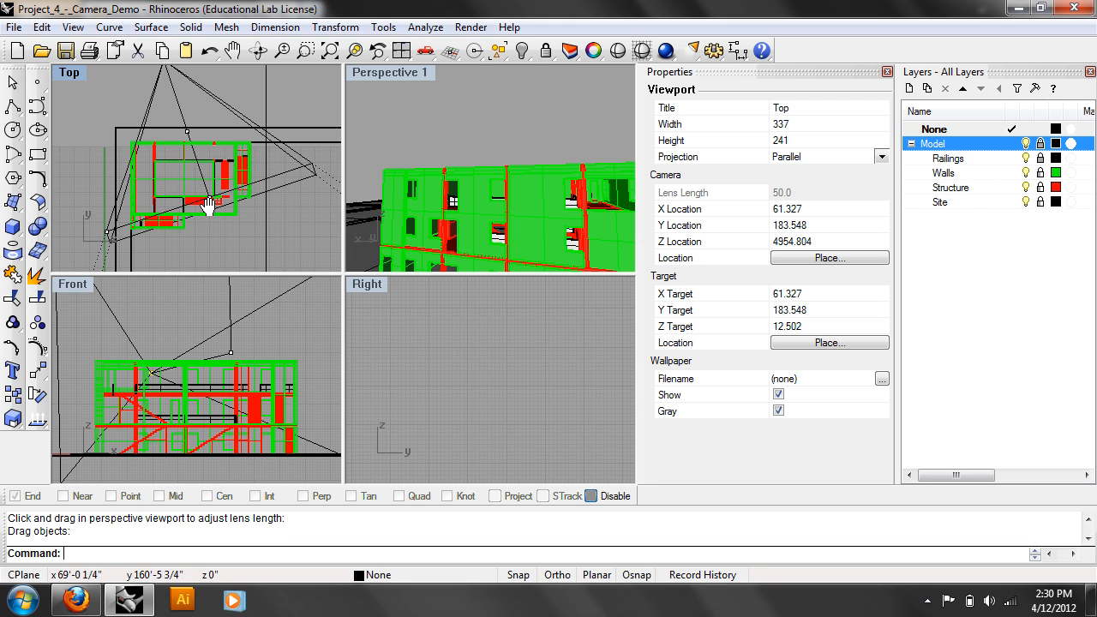
left_click(212, 204)
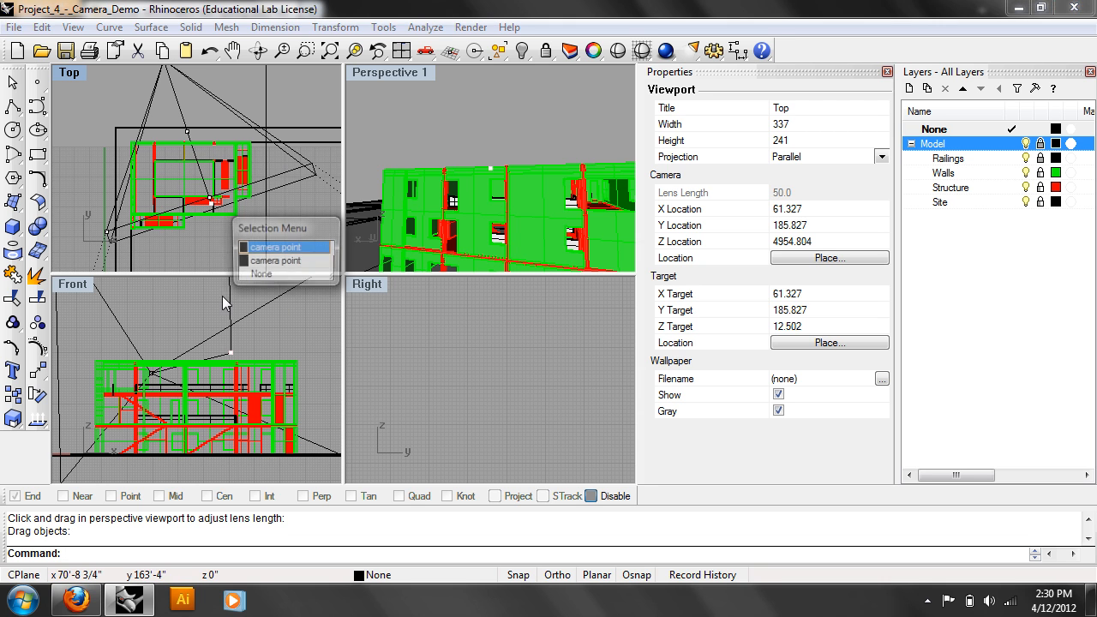
left_click(276, 249)
left_click_drag(232, 354, 233, 405)
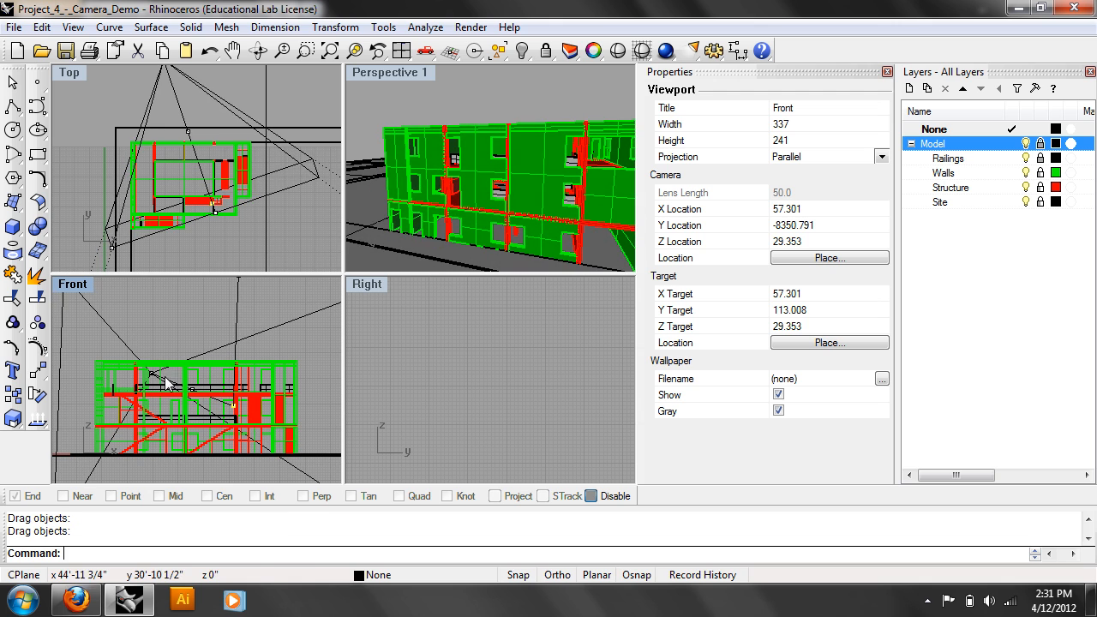
left_click_drag(155, 377, 60, 438)
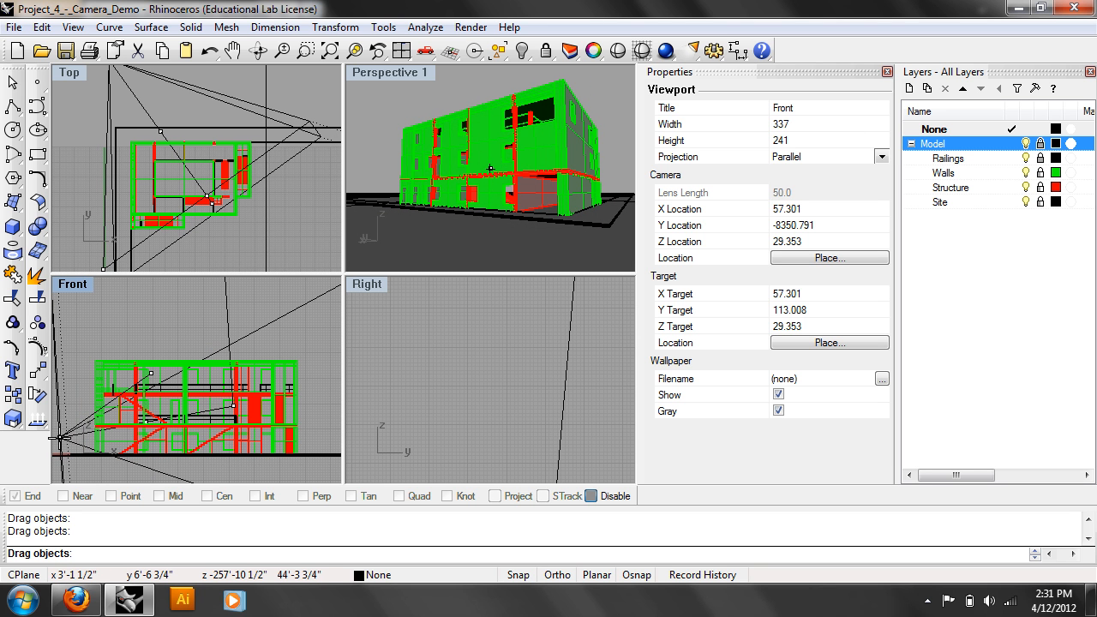
left_click_drag(60, 438, 59, 437)
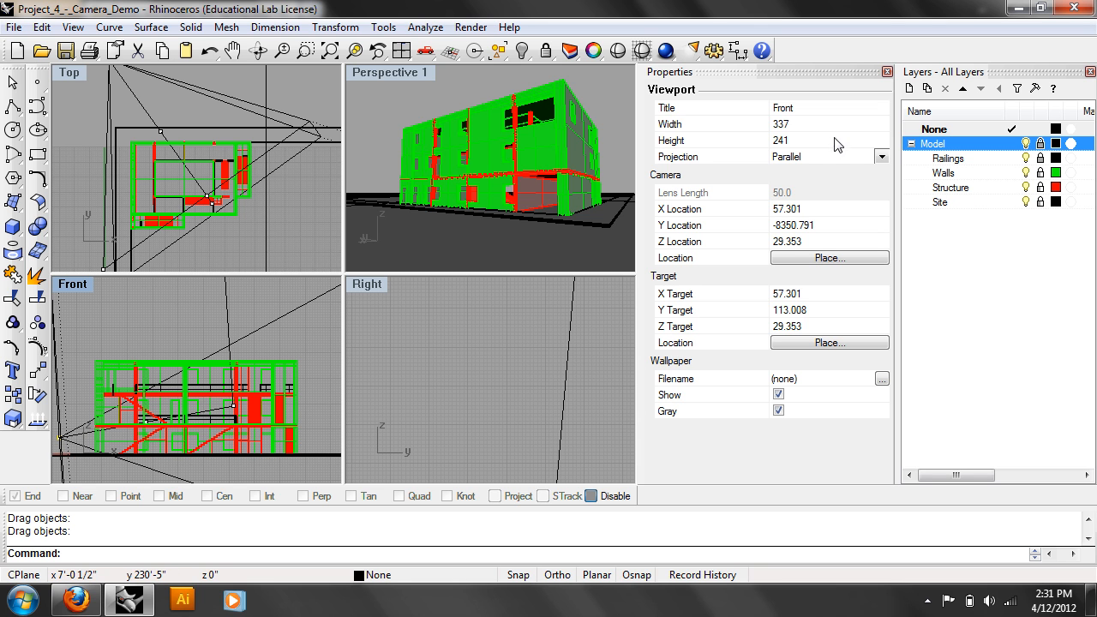
Set the camera's Z location to 6 in the Front viewport and in Perspective 1
double_click(796, 244)
type("6")
key("Return")
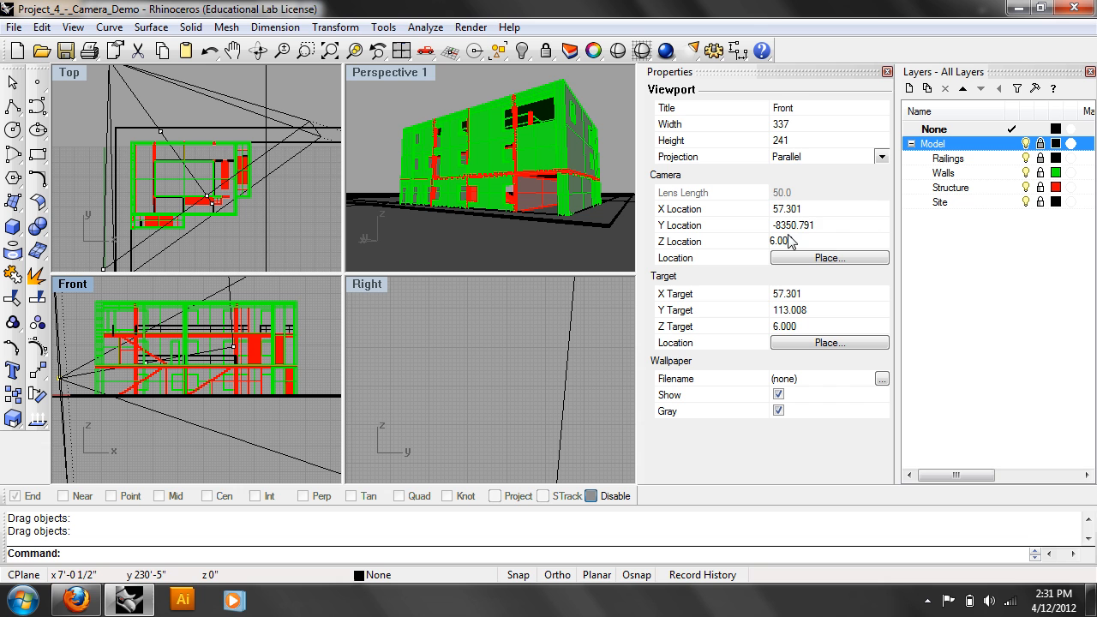
left_click(416, 87)
double_click(806, 244)
type("6")
key("Return")
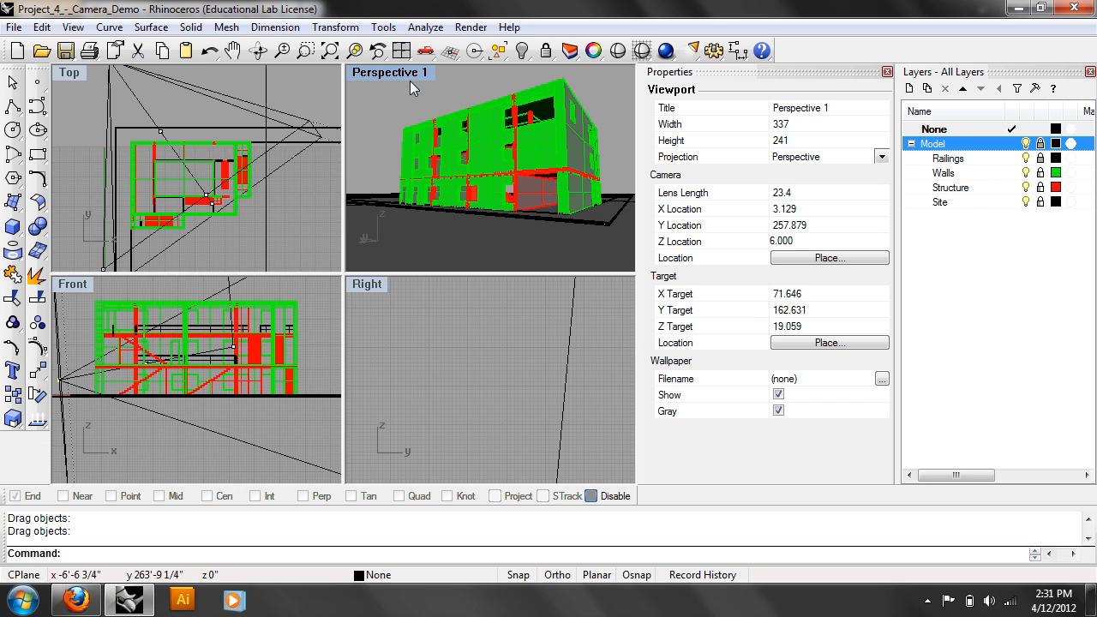
Adjust lens length and dolly together in Perspective 1, ending at a lens length of about 22.7
left_click(74, 27)
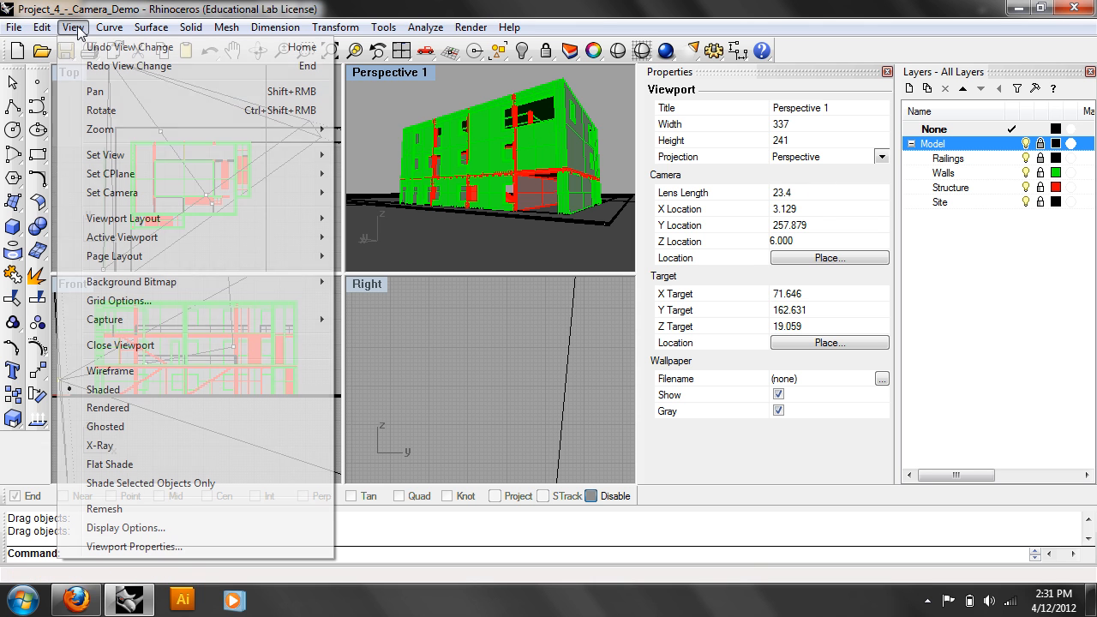
mouse_move(199, 224)
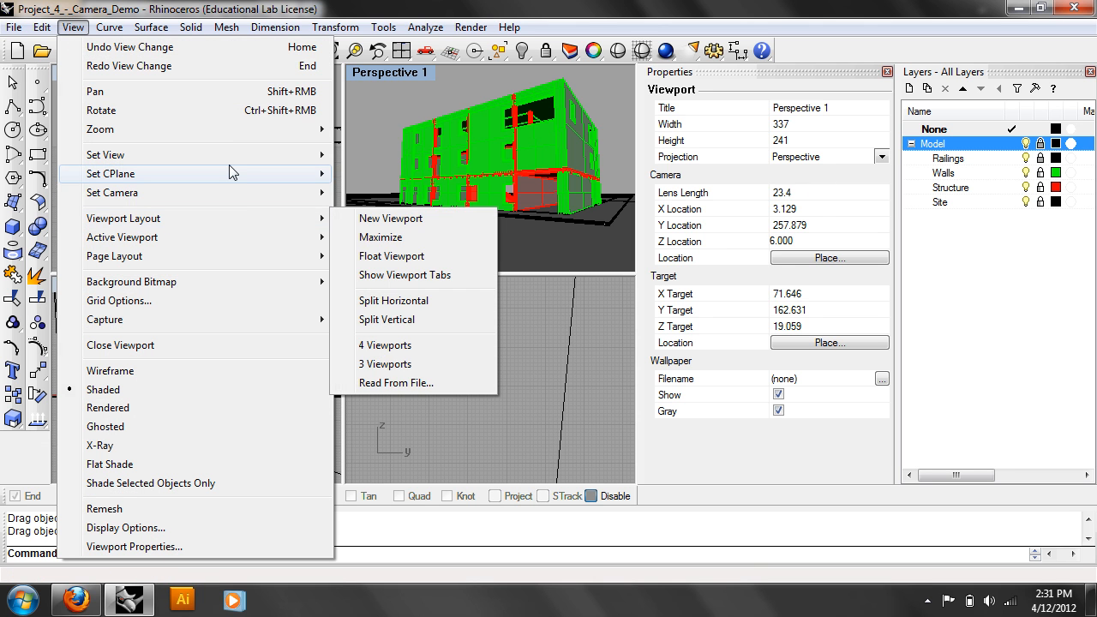
mouse_move(231, 153)
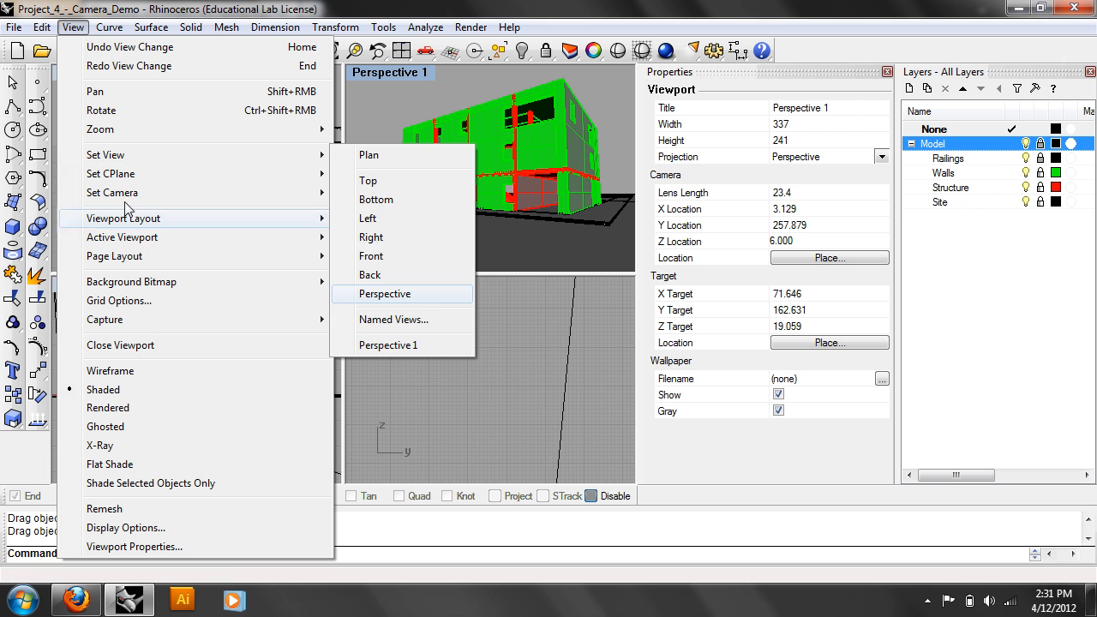
mouse_move(164, 192)
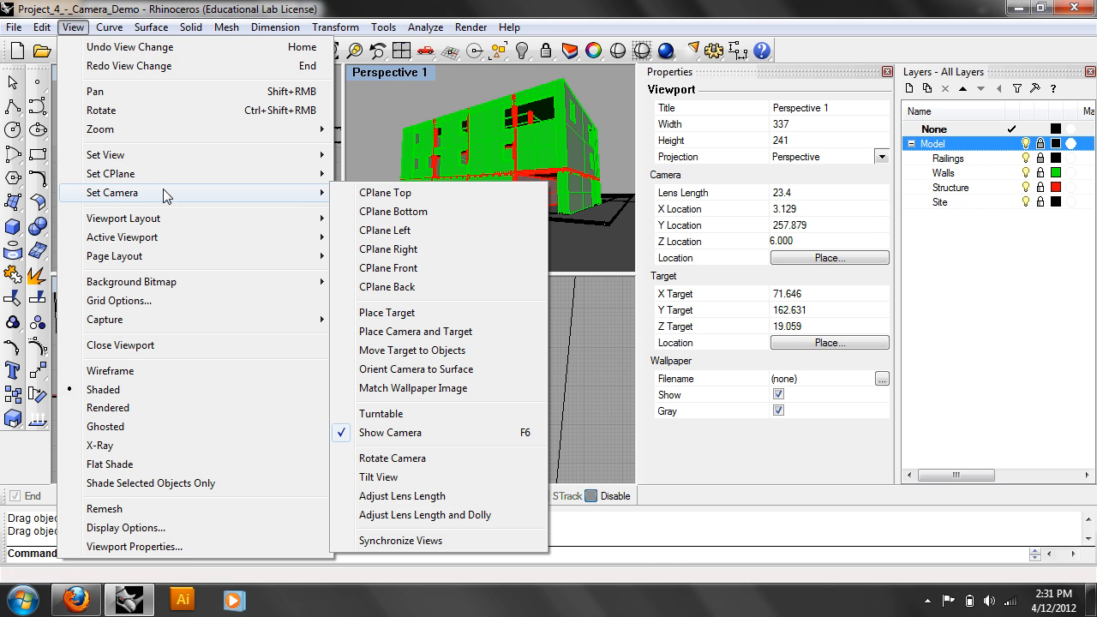
left_click(425, 514)
mouse_move(537, 210)
left_mouse_down()
mouse_move(536, 175)
mouse_move(536, 200)
left_mouse_up()
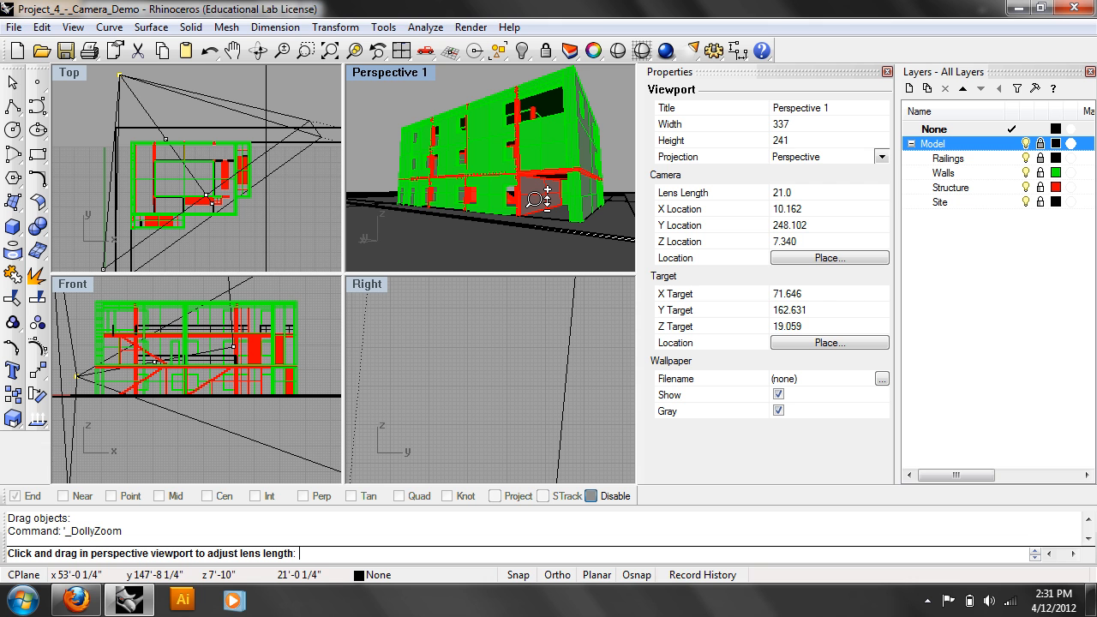
mouse_move(537, 199)
left_mouse_down()
mouse_move(538, 178)
mouse_move(539, 196)
left_mouse_up()
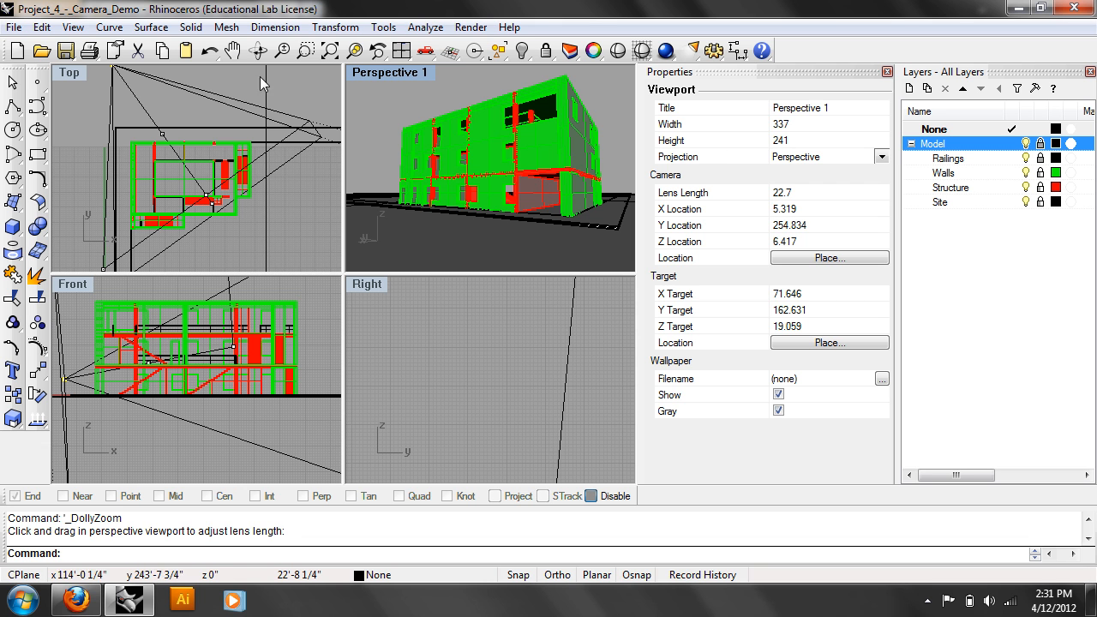
Vary only the lens length of Perspective 1 between wide and narrow, ending at a wide angle of about 7.0
left_click(73, 27)
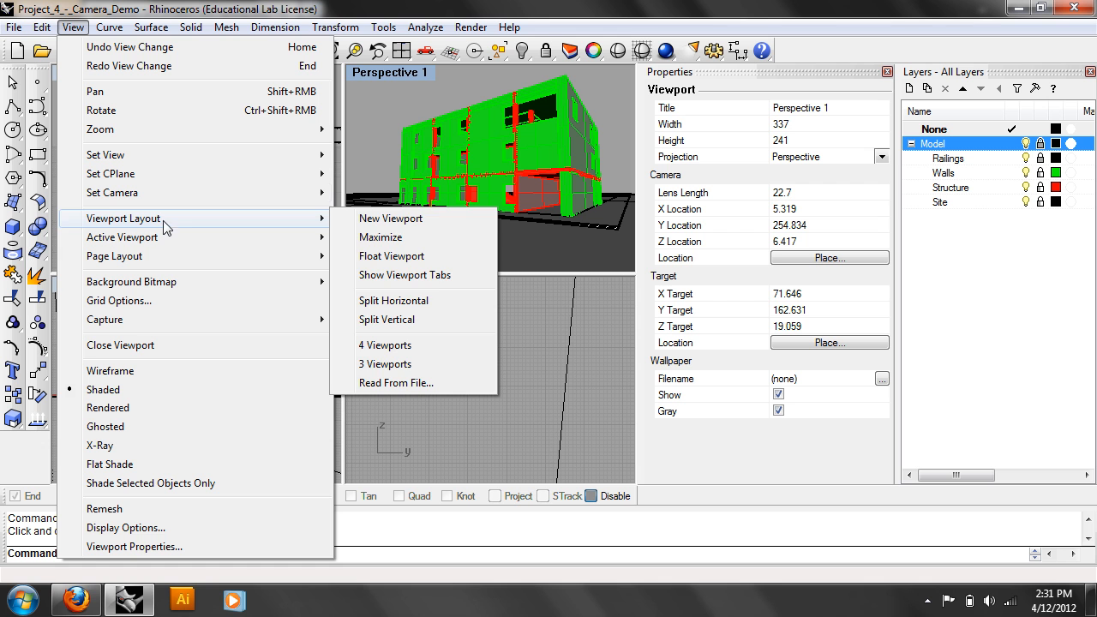
mouse_move(216, 154)
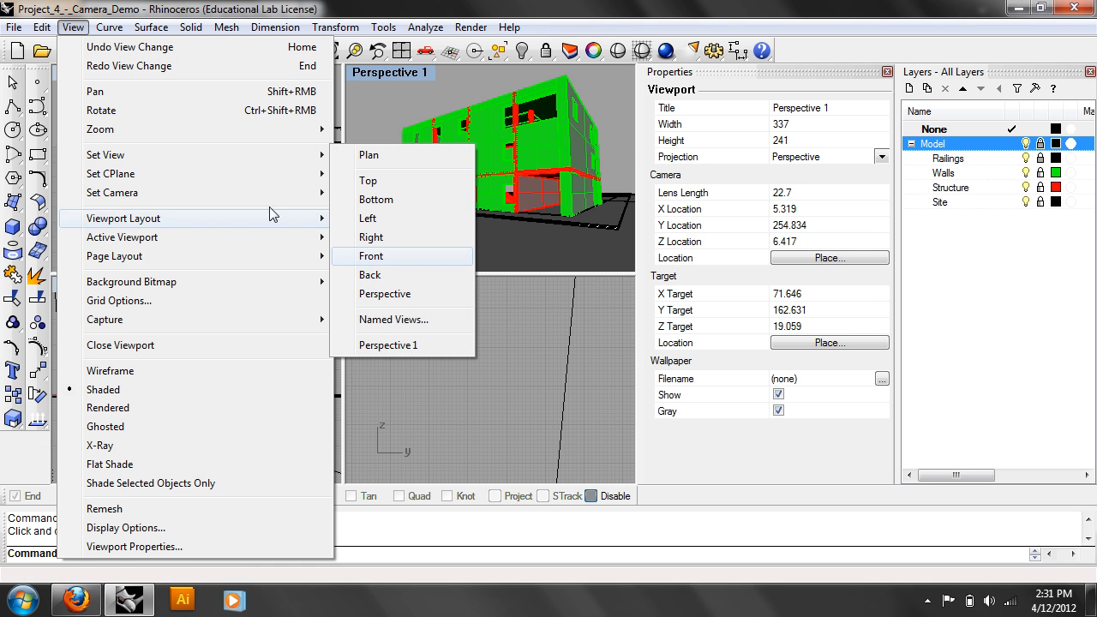
mouse_move(263, 189)
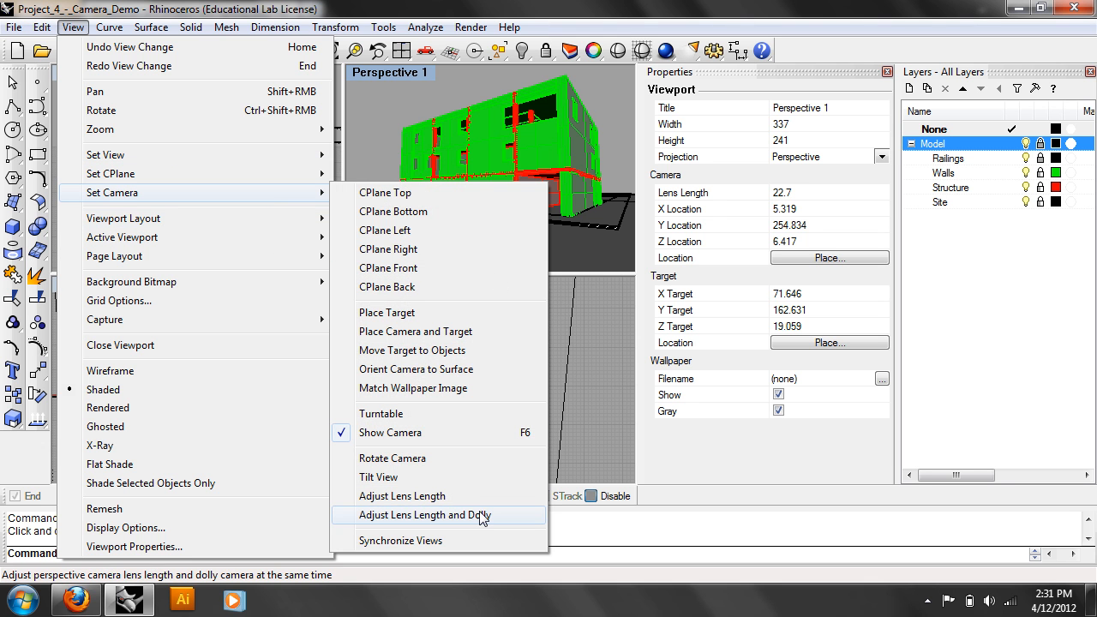
left_click(480, 496)
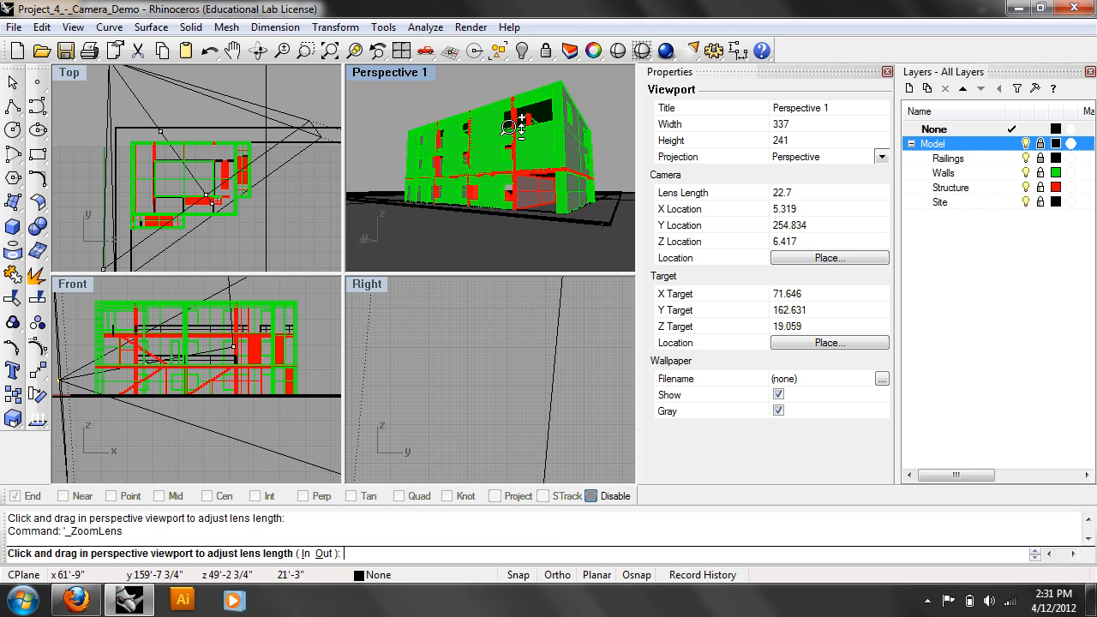
left_click_drag(522, 137, 522, 203)
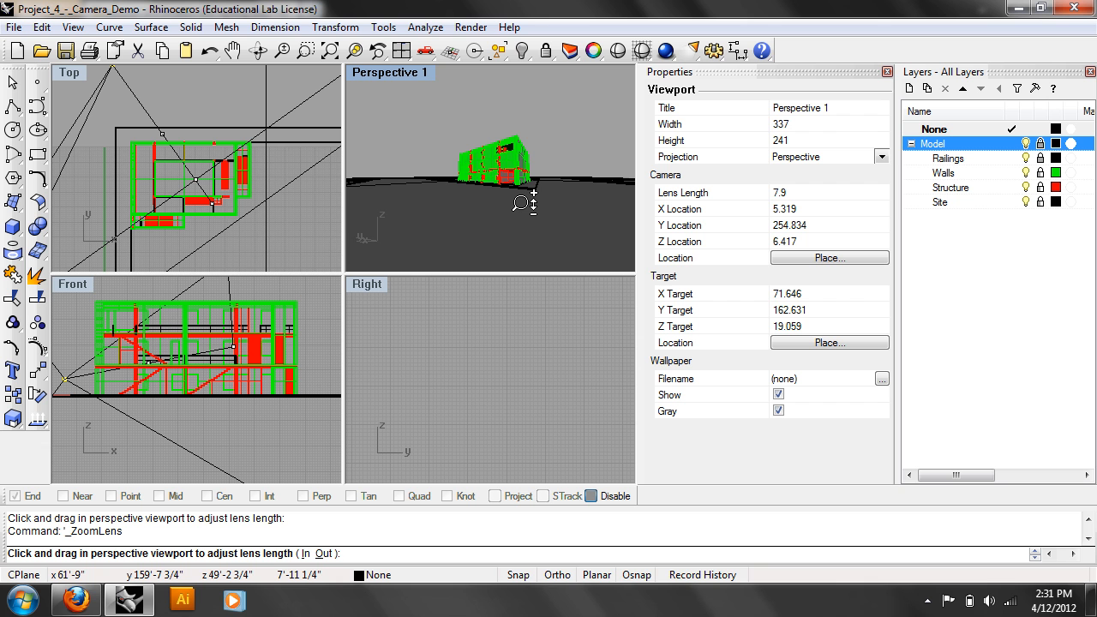
left_click_drag(521, 203, 522, 118)
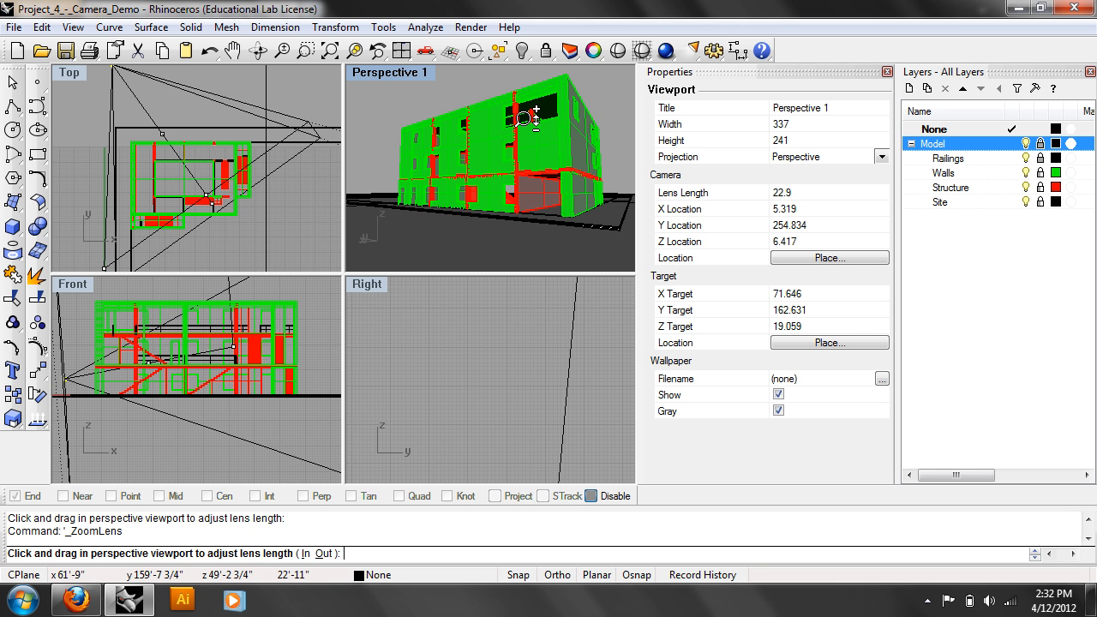
left_click_drag(524, 118, 528, 214)
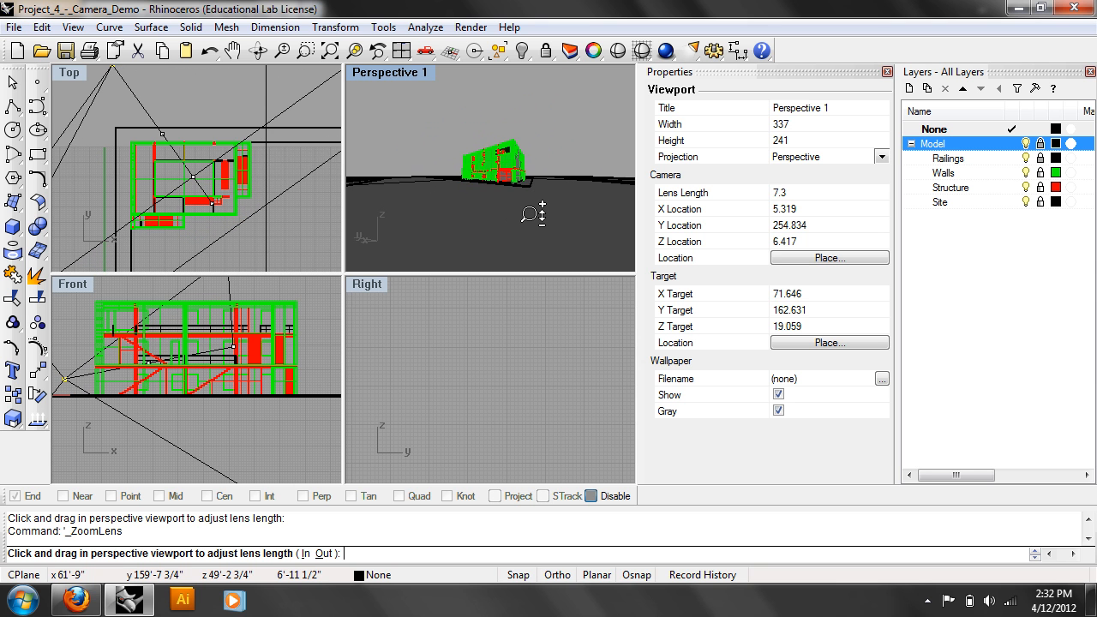
key("Return")
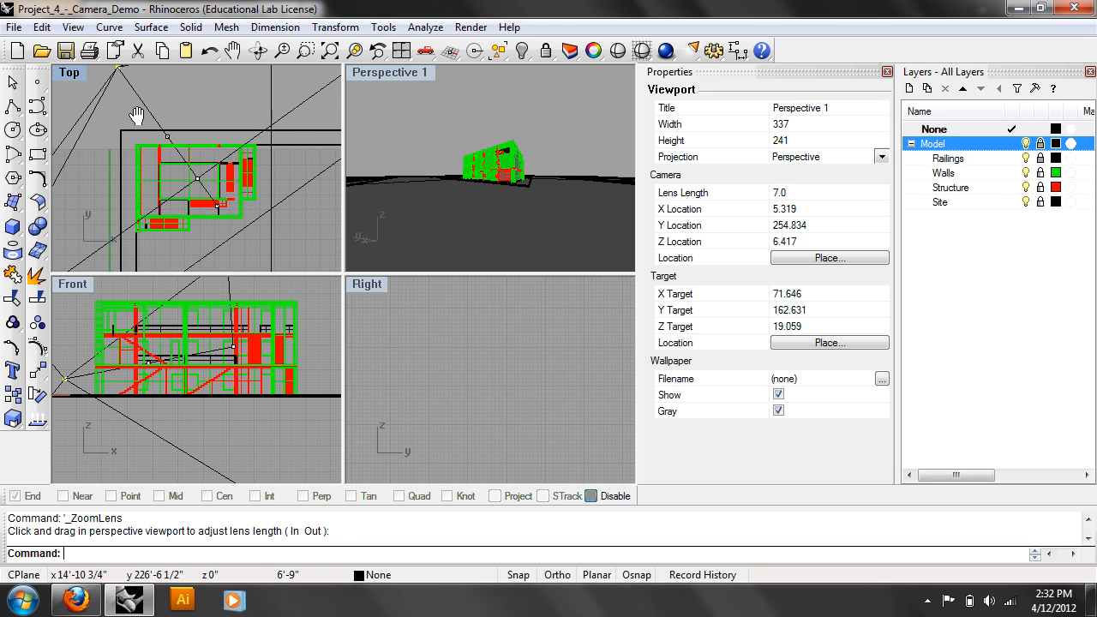
Move the Perspective 1 camera point closer to the building in the Top view, and undo the recent view changes in the Top viewport
right_click_drag(134, 118, 148, 122)
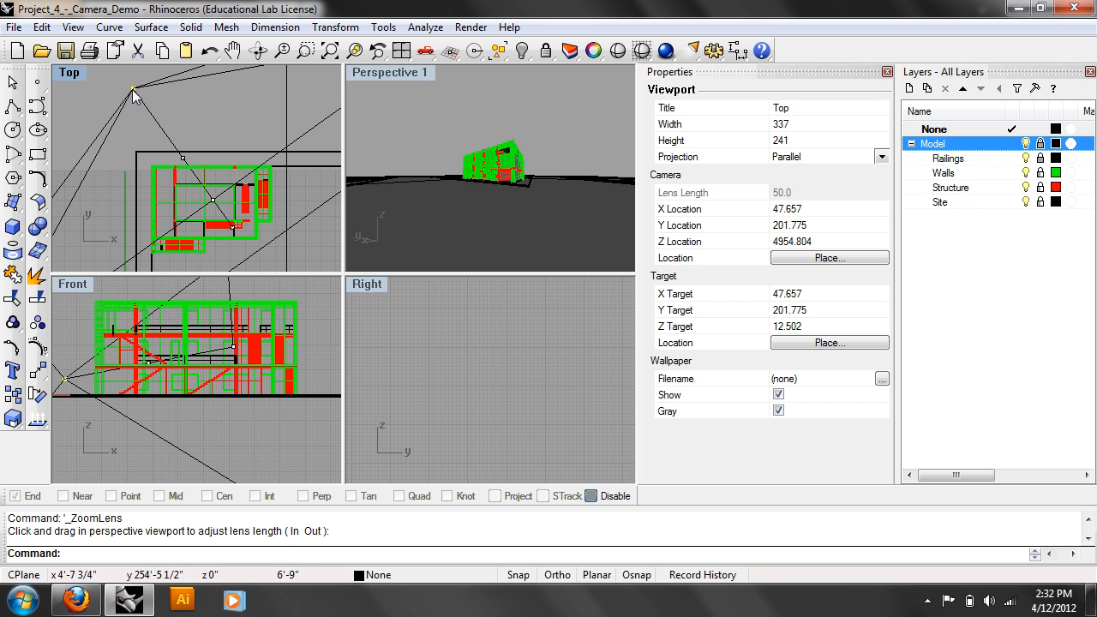
left_click_drag(137, 99, 171, 124)
left_click(74, 27)
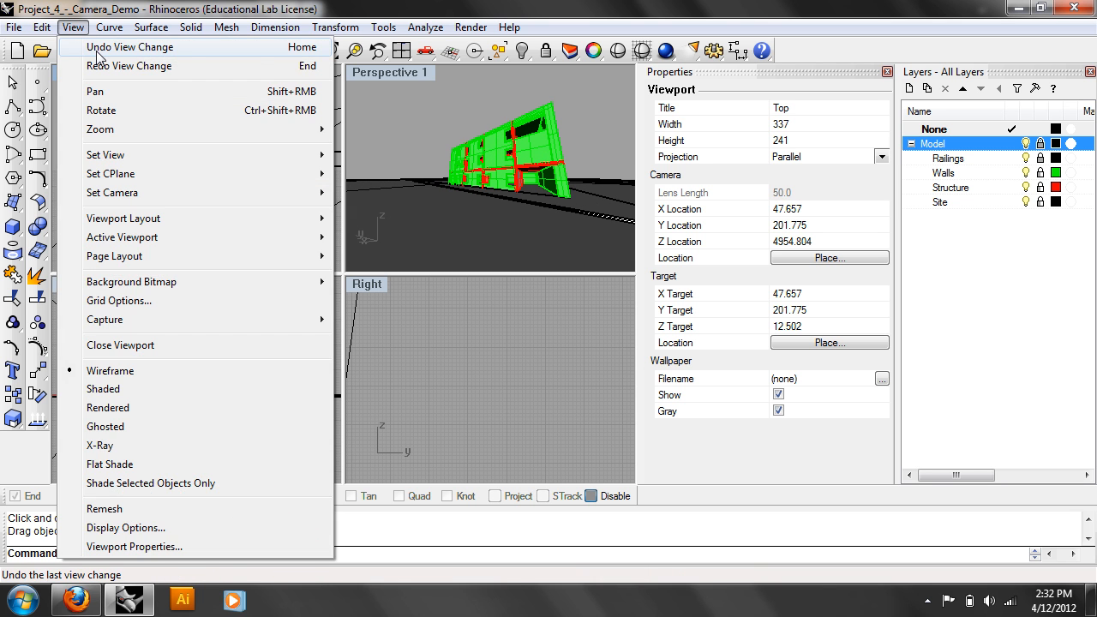
left_click(95, 47)
left_click(74, 27)
left_click(83, 47)
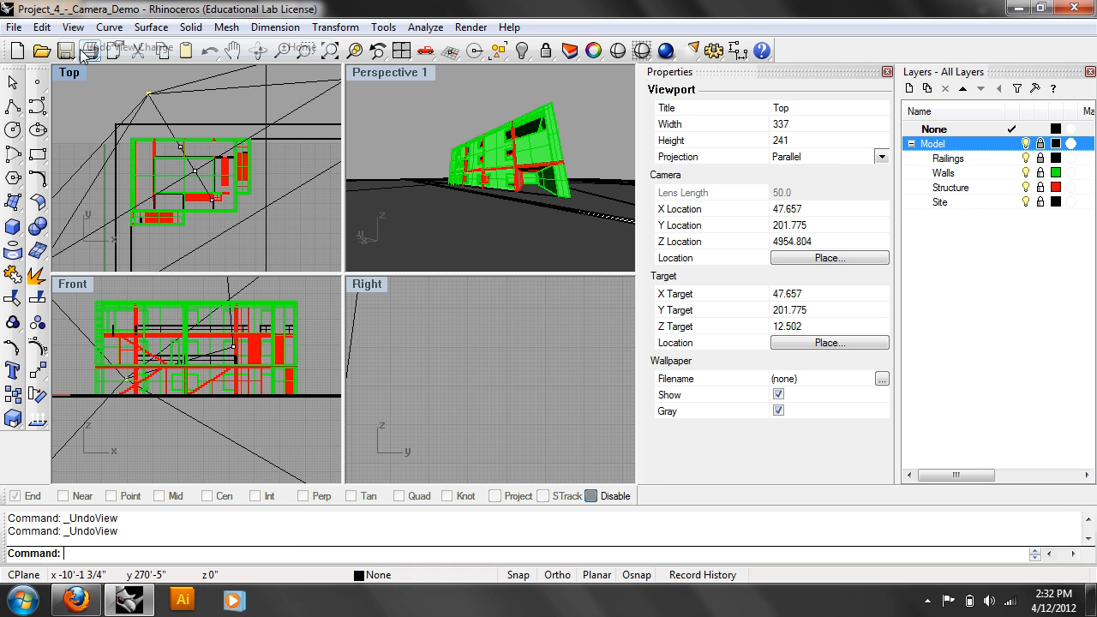
Undo the last several view changes in Perspective 1
left_click(468, 141)
left_click(74, 27)
left_click(83, 47)
left_click(74, 26)
left_click(90, 47)
left_click(74, 27)
left_click(90, 48)
left_click(74, 26)
left_click(90, 47)
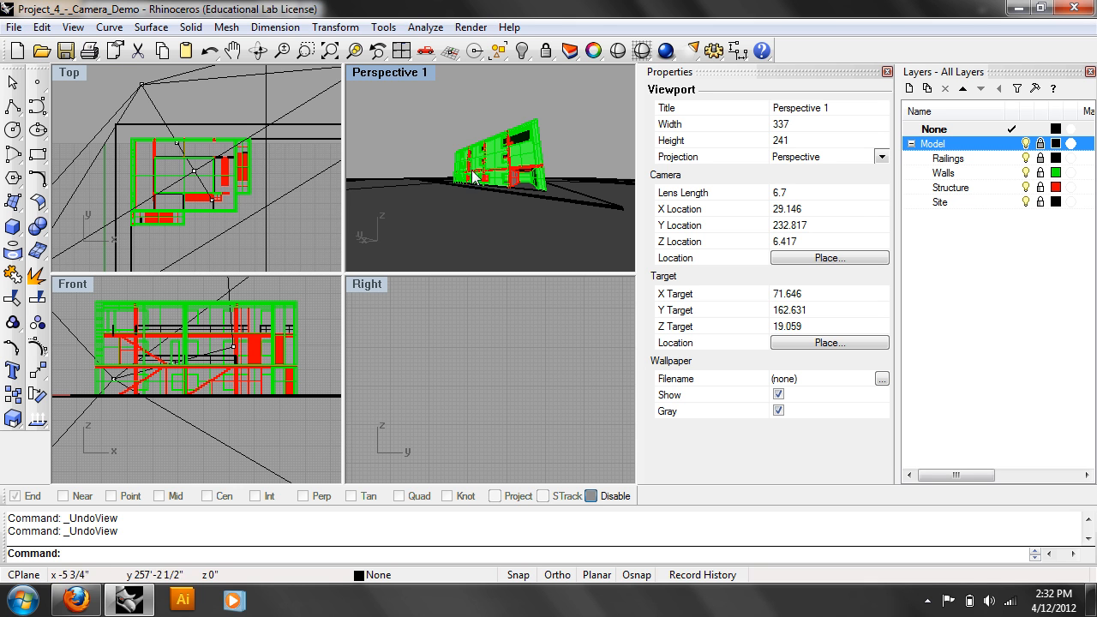
Adjust lens length and dolly together in Perspective 1 to about 6.6, and shift the camera and target to view the building's corner
left_click(73, 26)
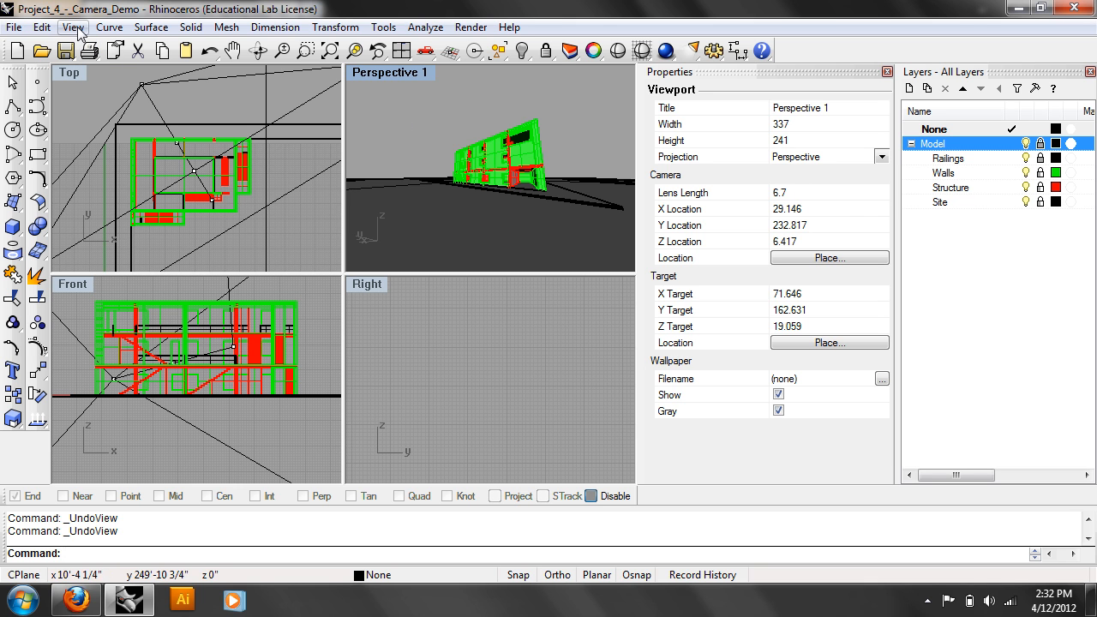
mouse_move(137, 156)
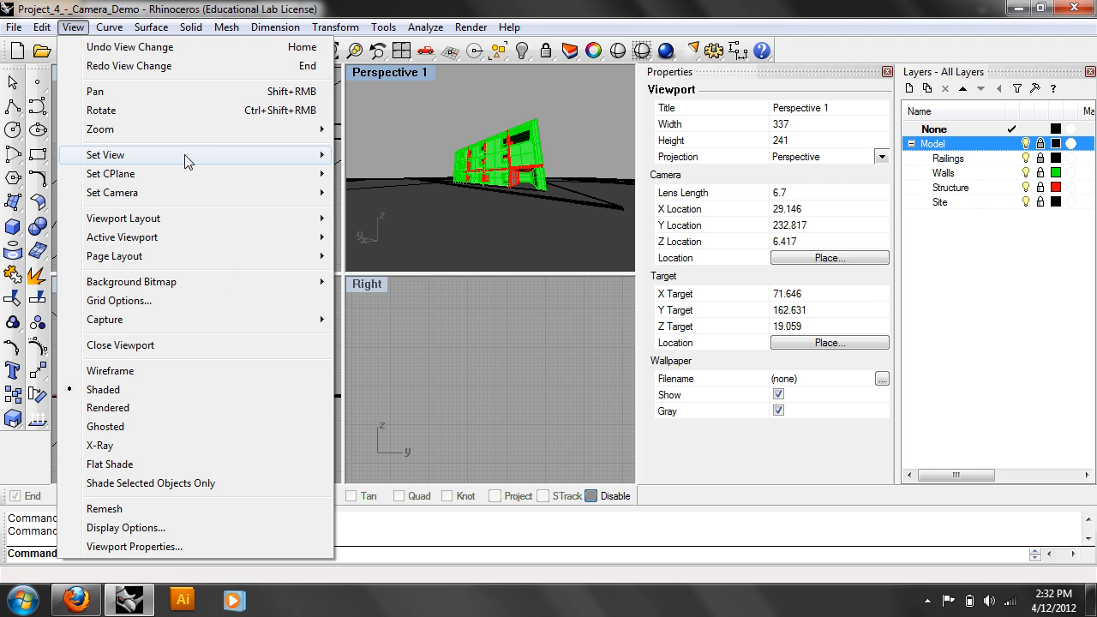
mouse_move(196, 192)
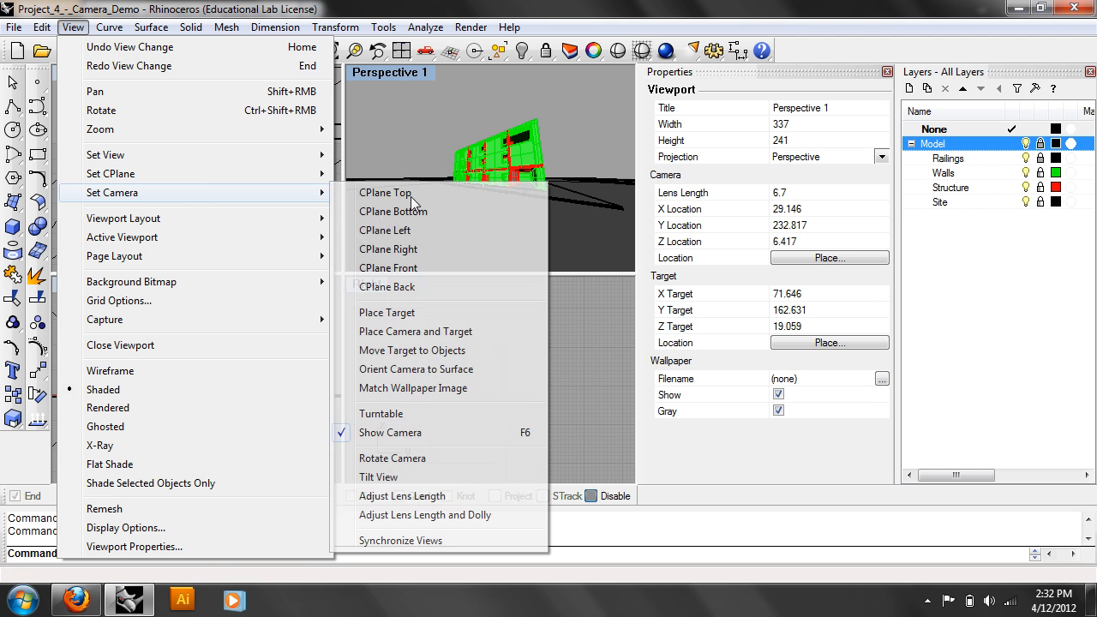
left_click(410, 514)
left_click_drag(404, 228, 411, 223)
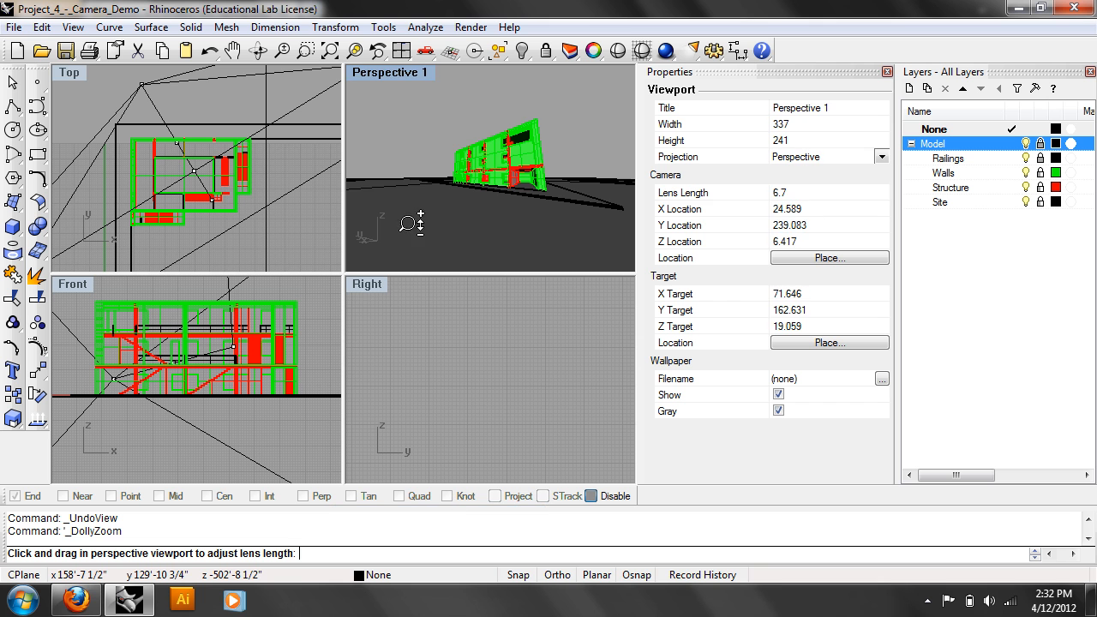
left_click(237, 89)
mouse_move(501, 163)
left_mouse_down()
mouse_move(504, 202)
mouse_move(504, 169)
mouse_move(503, 180)
left_mouse_up()
right_click_drag(503, 180, 454, 161, "shift")
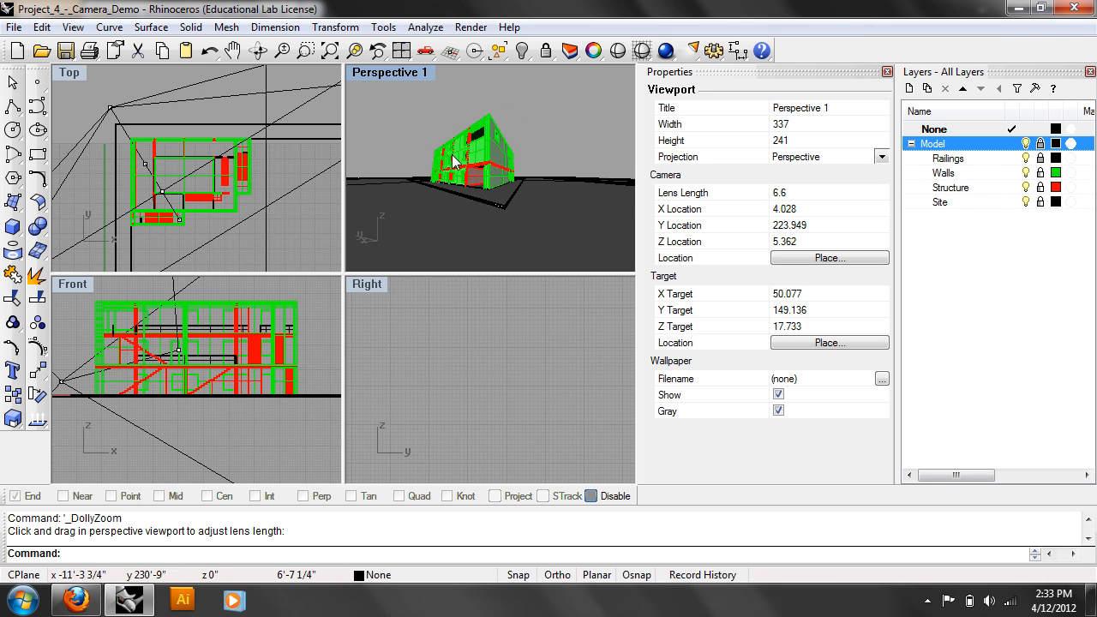
Adjust only the lens length of Perspective 1 to about 12.1 and pan the view to center the building
left_click(73, 27)
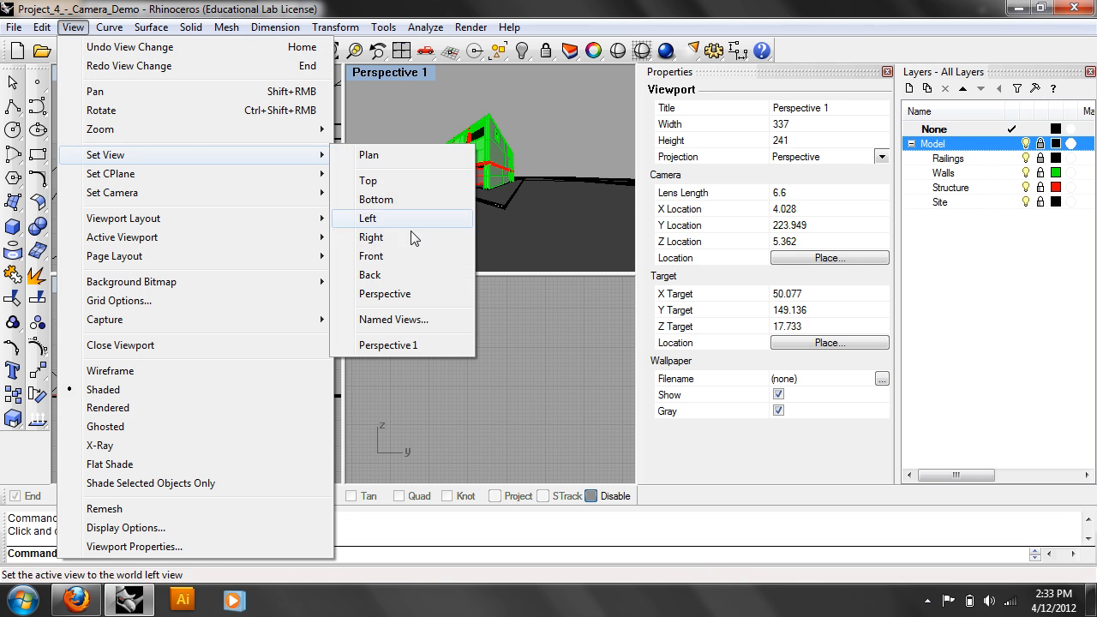
mouse_move(291, 194)
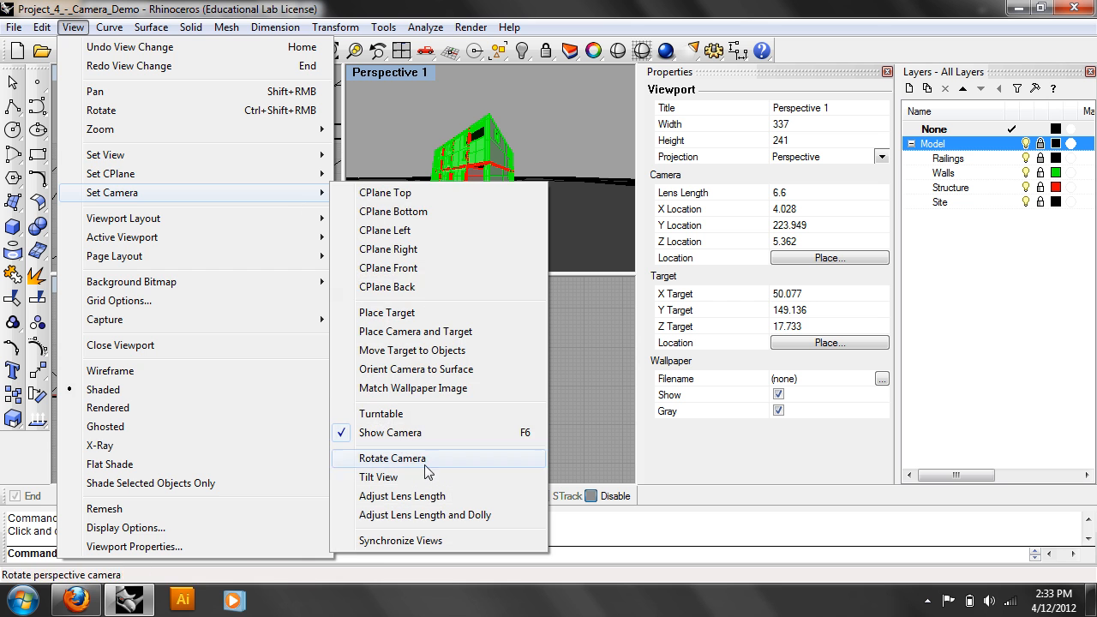
left_click(429, 496)
left_click_drag(467, 219, 468, 189)
mouse_move(467, 189)
right_mouse_down("shift")
mouse_move(489, 203)
mouse_move(475, 197)
right_mouse_up("shift")
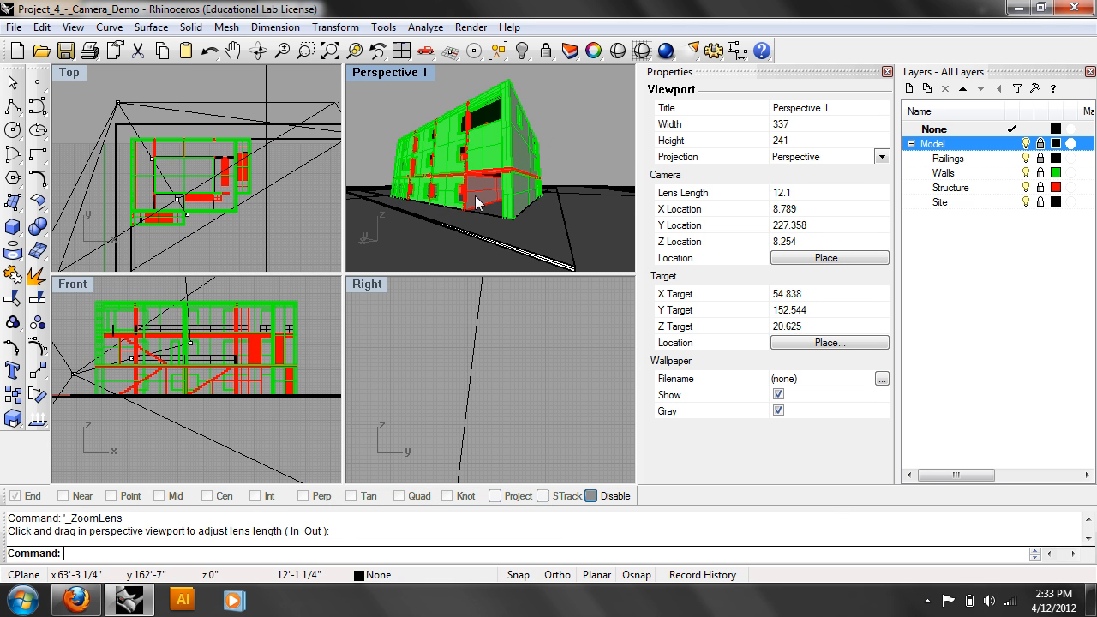
right_click(563, 126)
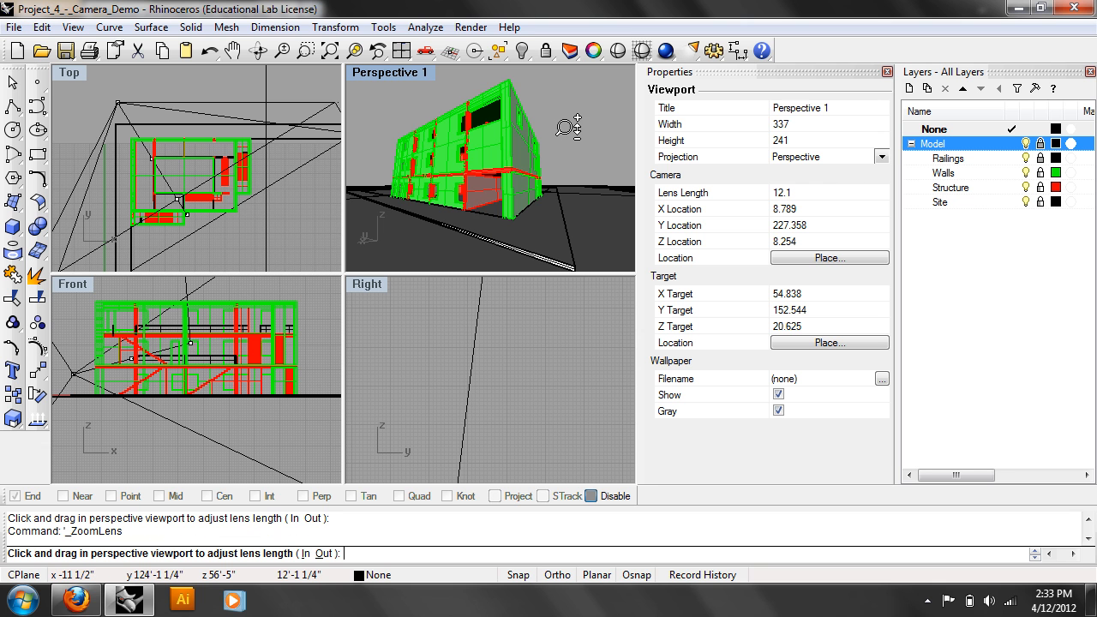
left_click_drag(568, 133, 583, 185)
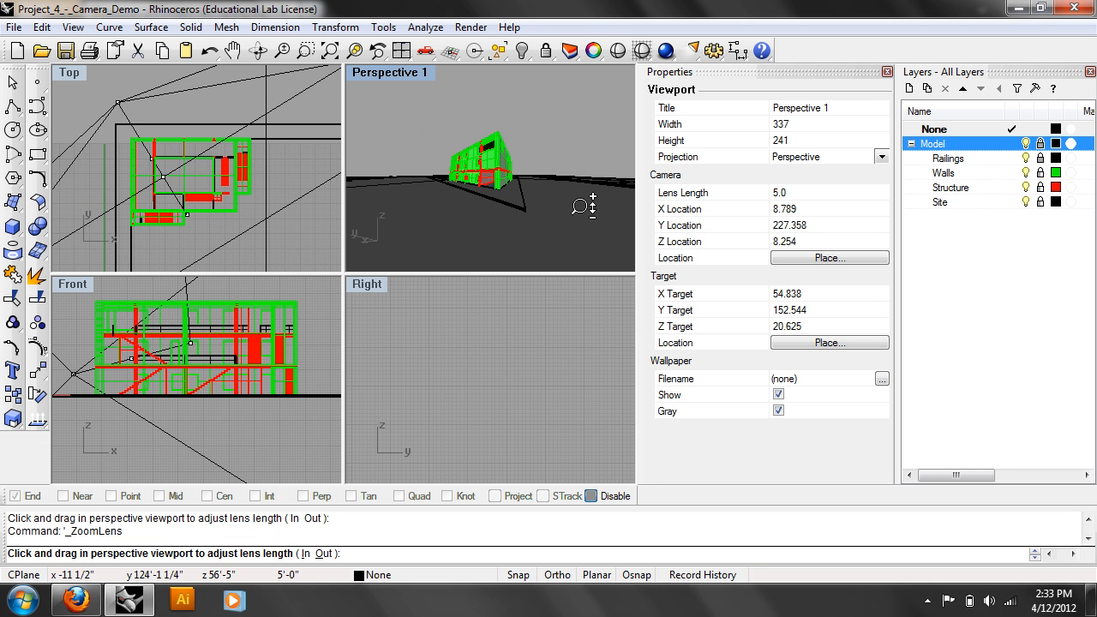
key("Escape")
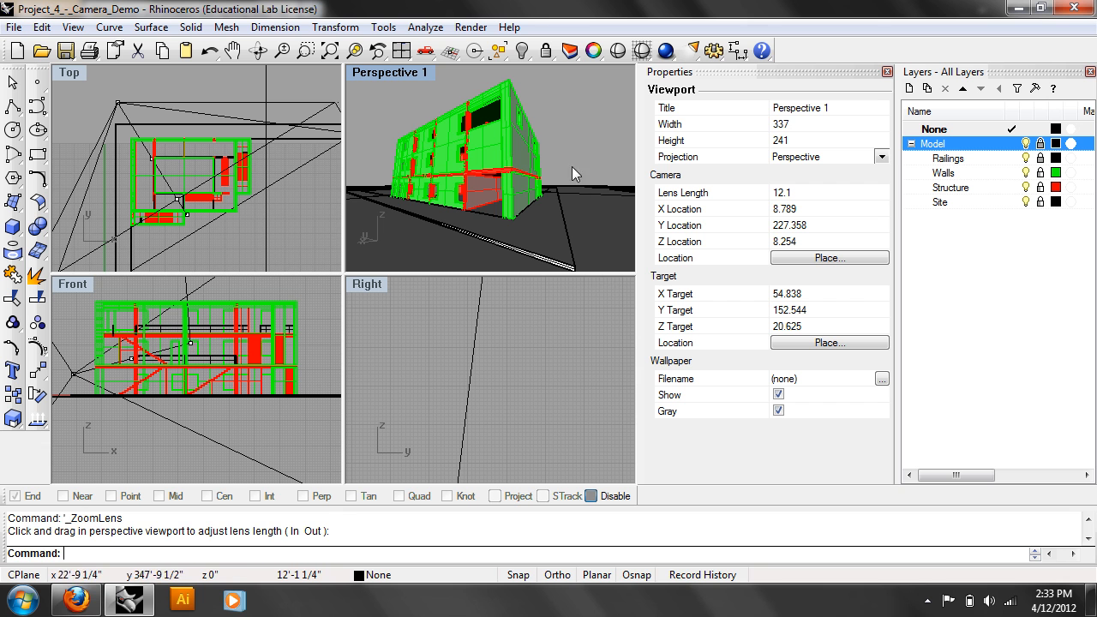
Move the Perspective 1 camera point slightly away from the building in the Top view and set its lens length to 5
left_click_drag(120, 104, 124, 89)
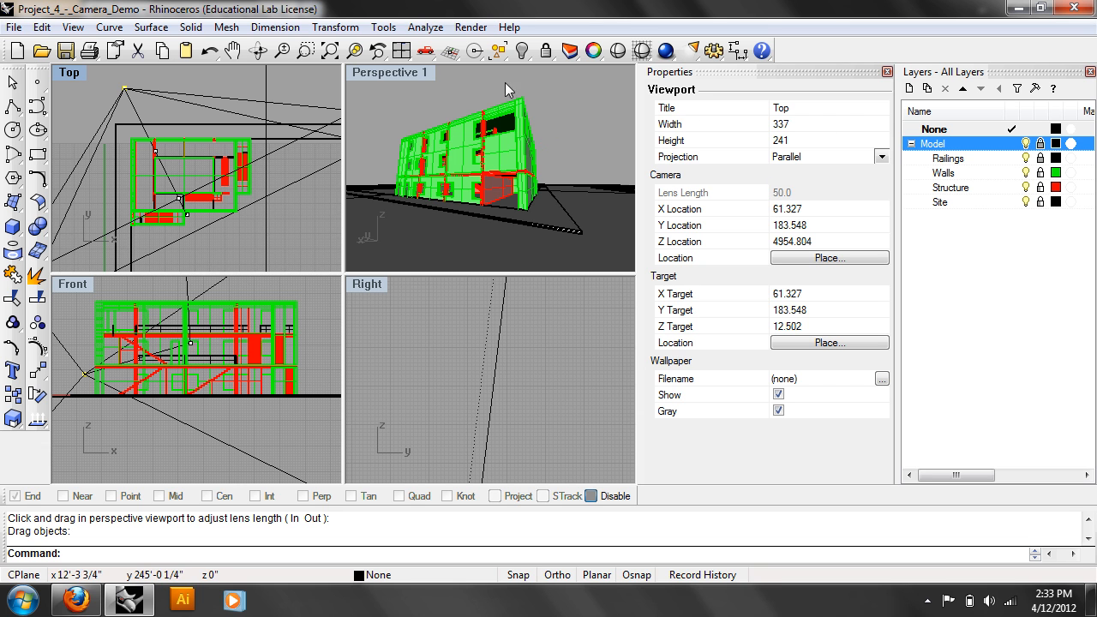
left_click(424, 72)
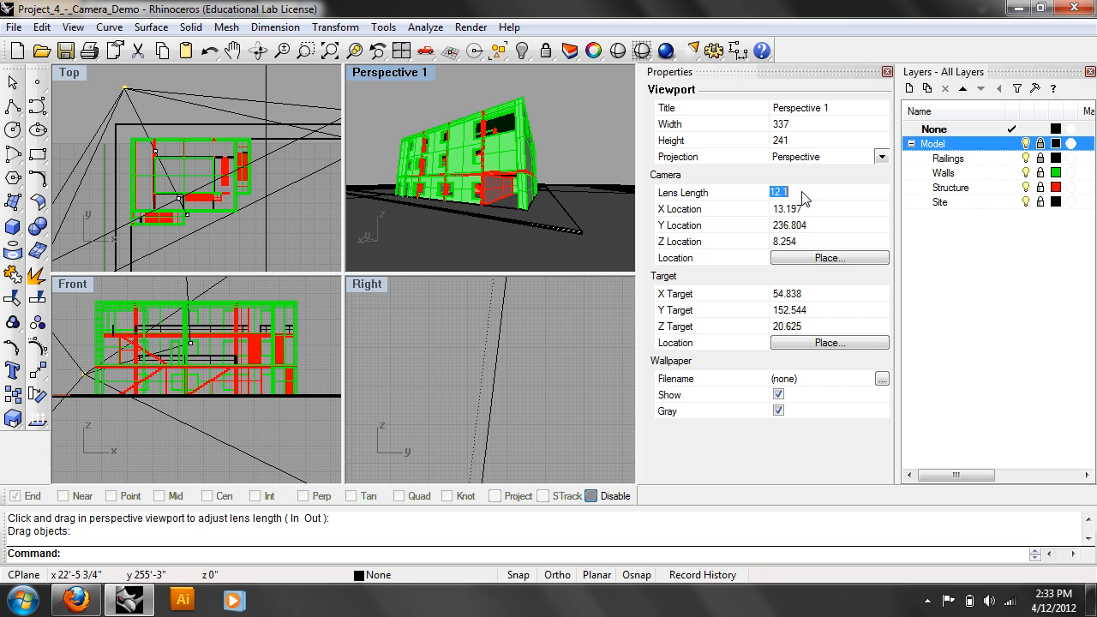
type("5")
key("Return")
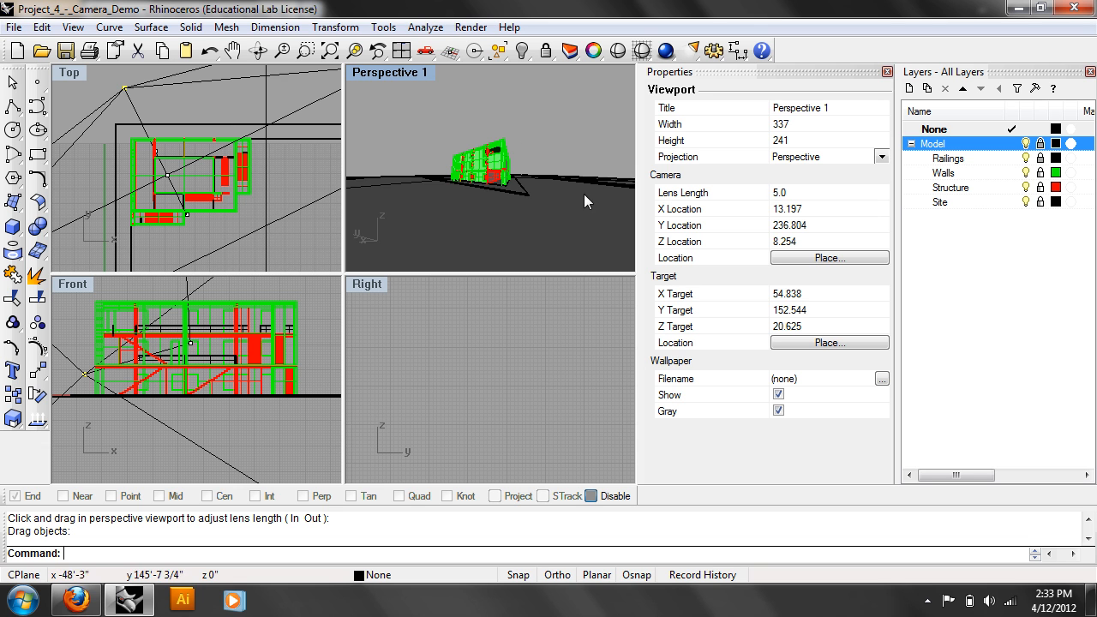
Hide the Site layer, unlock the Model layer, and run Make2D on all objects from the current view, showing hidden lines and maintaining source layers
left_click(1026, 202)
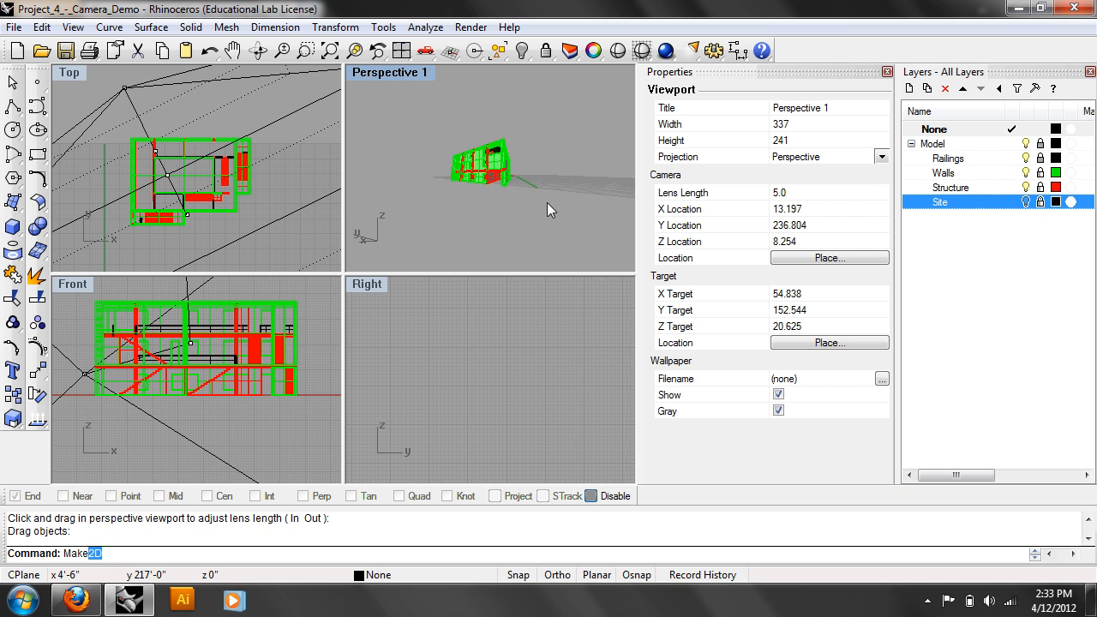
key("Return")
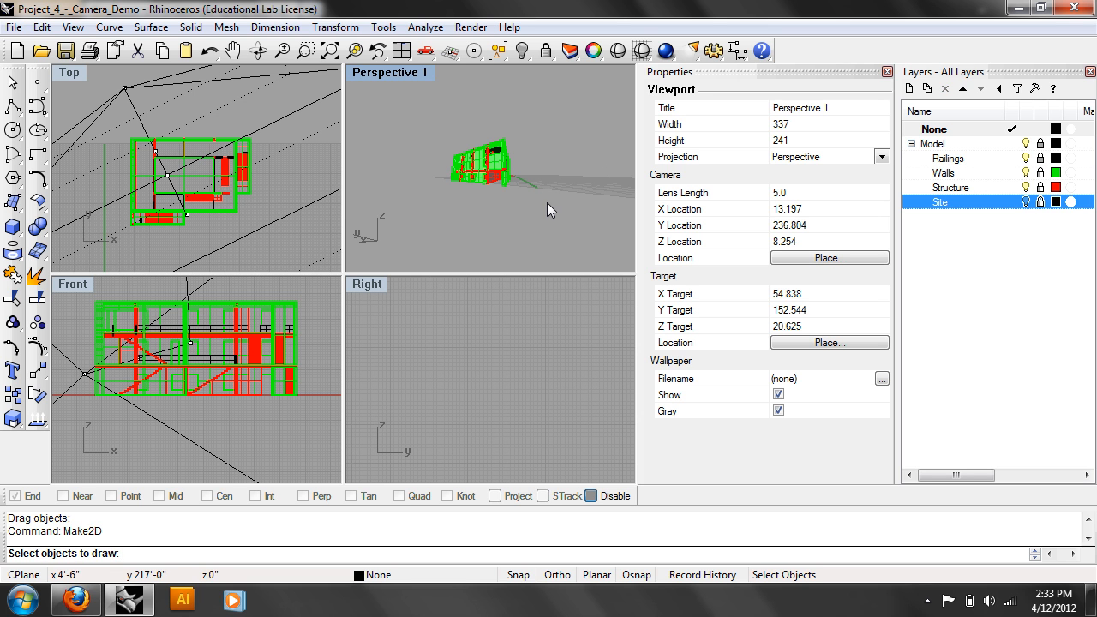
left_click(1040, 144)
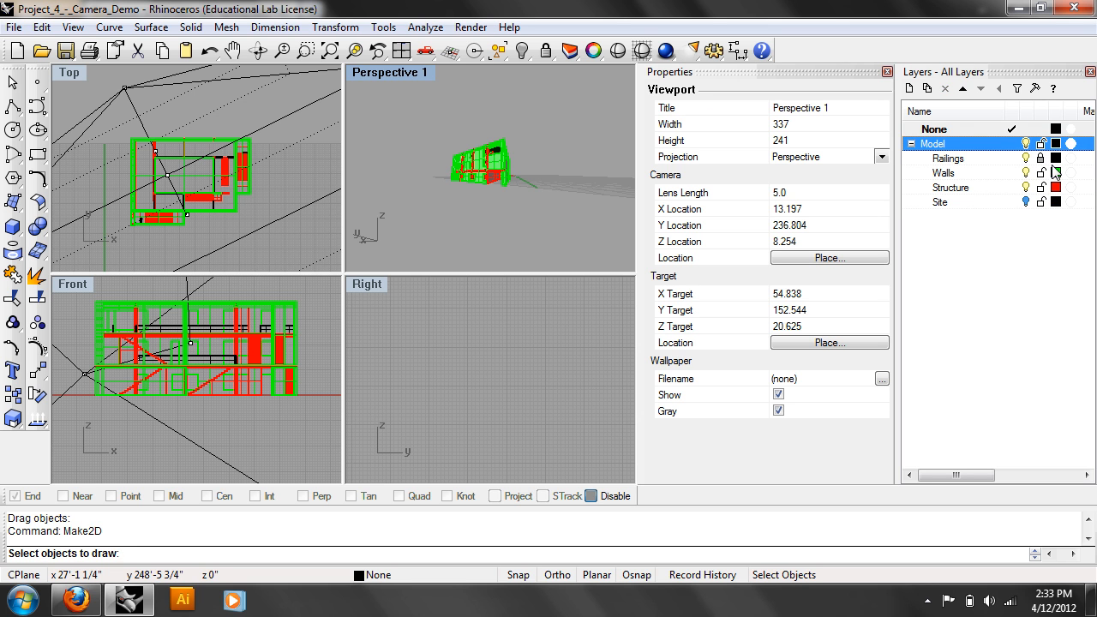
key("ctrl+a")
key("Return")
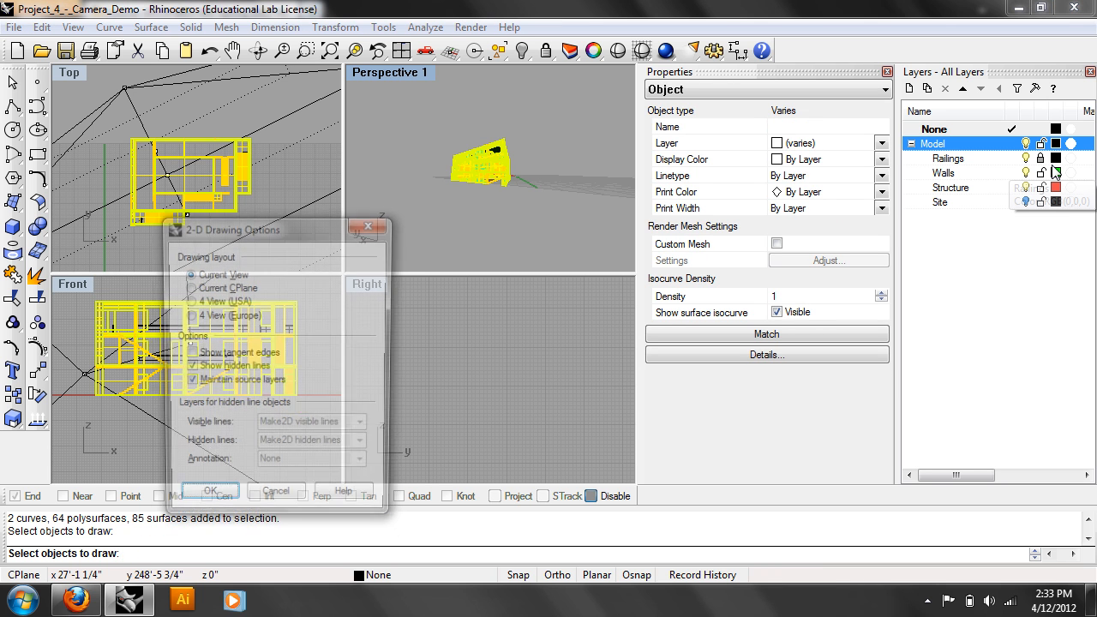
key("Return")
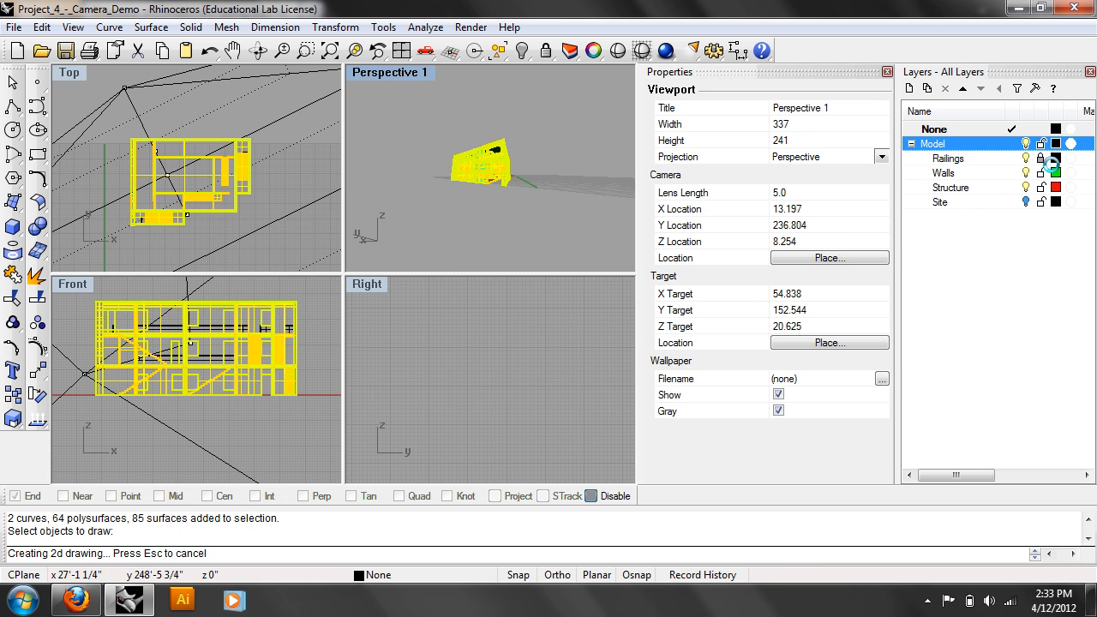
Maximize the Top viewport, zoom to the generated 2D drawing and examine its perspective distortion and its visible and hidden lines
double_click(69, 72)
left_click(354, 50)
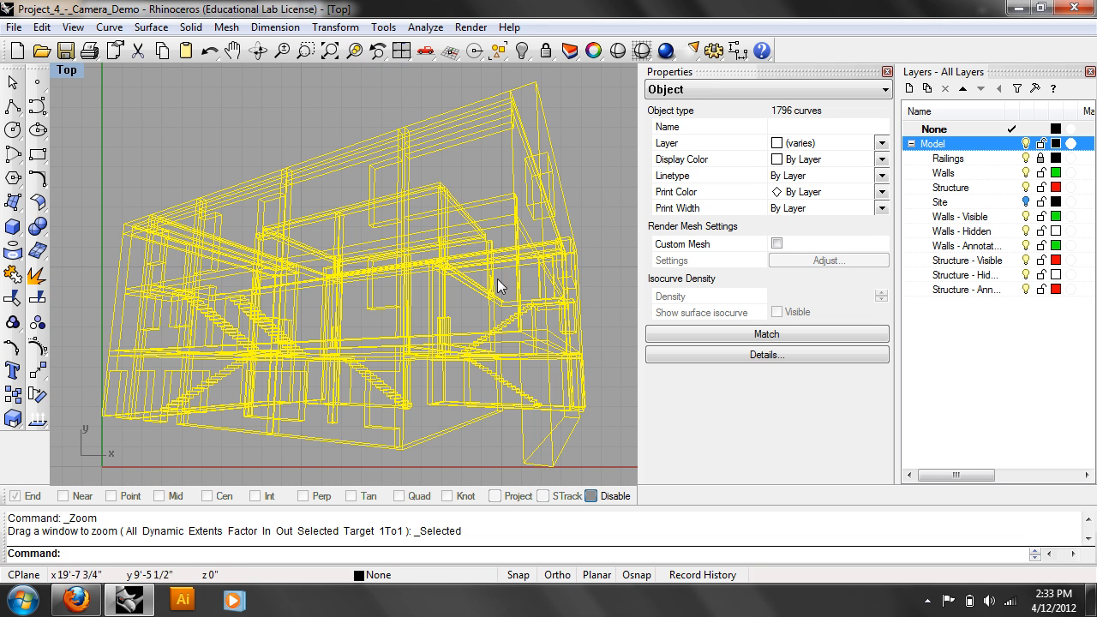
scroll(284, 150, "down", 10)
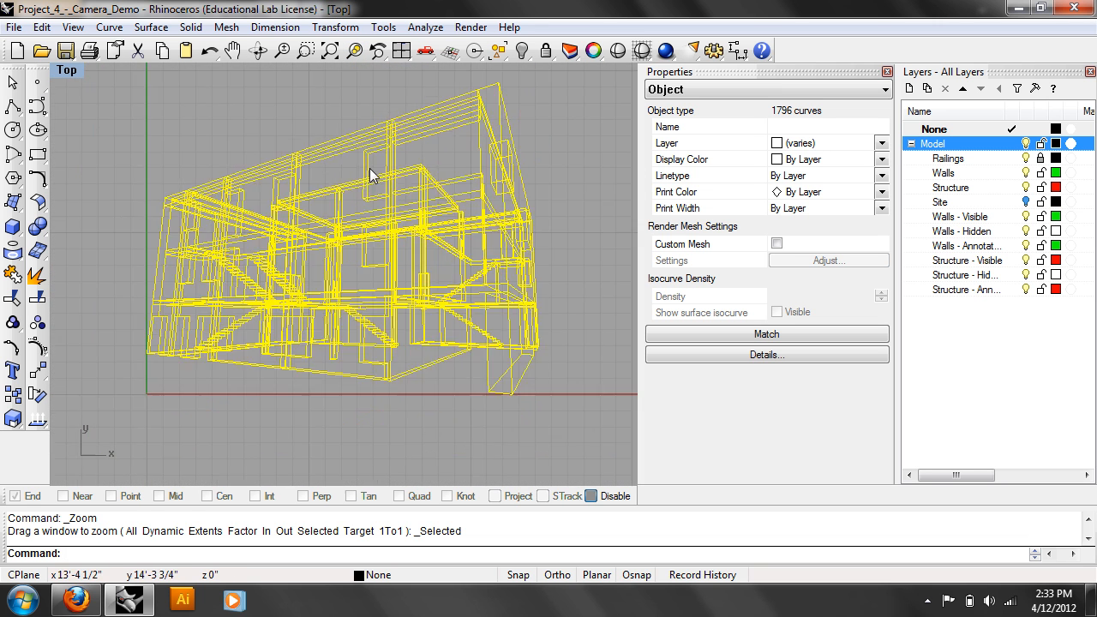
left_click(521, 265)
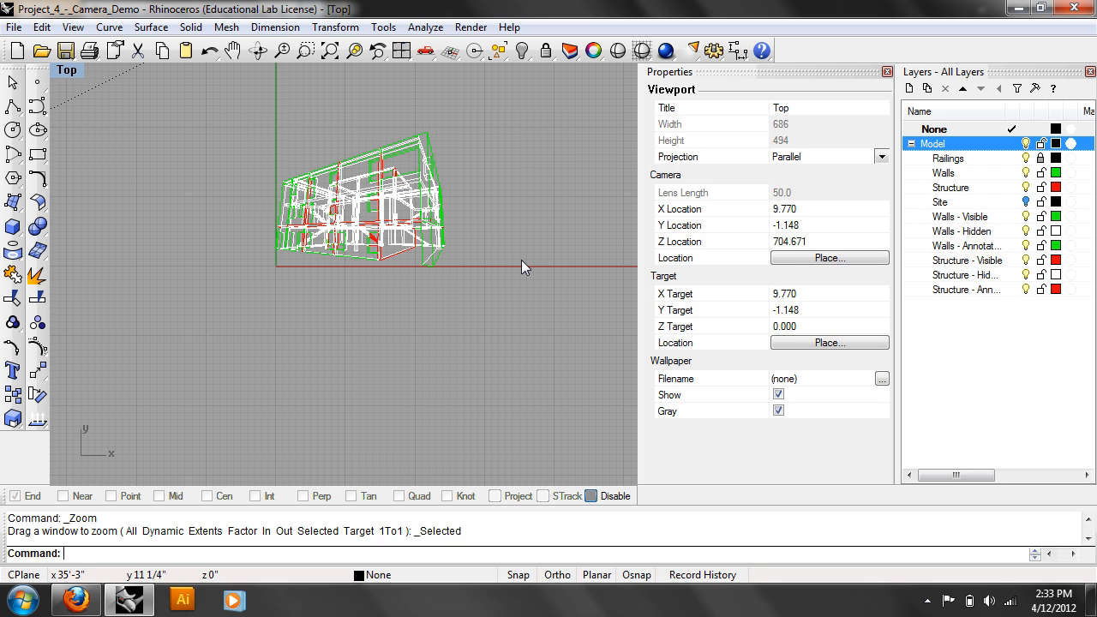
scroll(521, 260, "down", 2)
scroll(521, 259, "up", 6)
right_click_drag(415, 182, 544, 269)
scroll(460, 197, "up", 4)
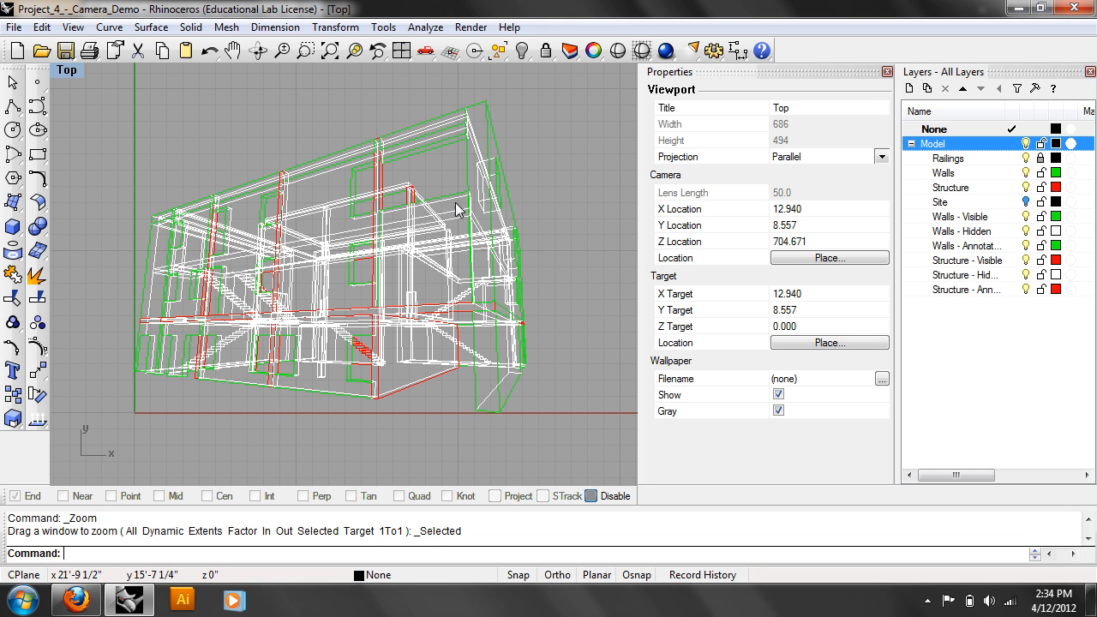
right_click_drag(424, 258, 396, 261)
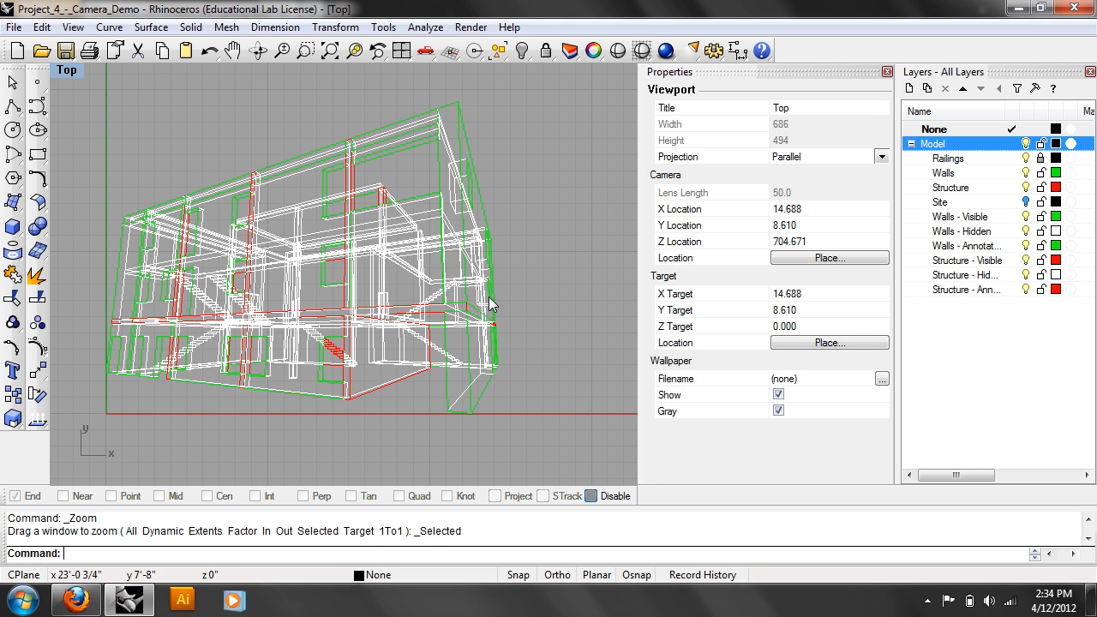
Select all curves of the 2D perspective drawing in the Top view and delete them
left_click_drag(538, 423, 66, 88)
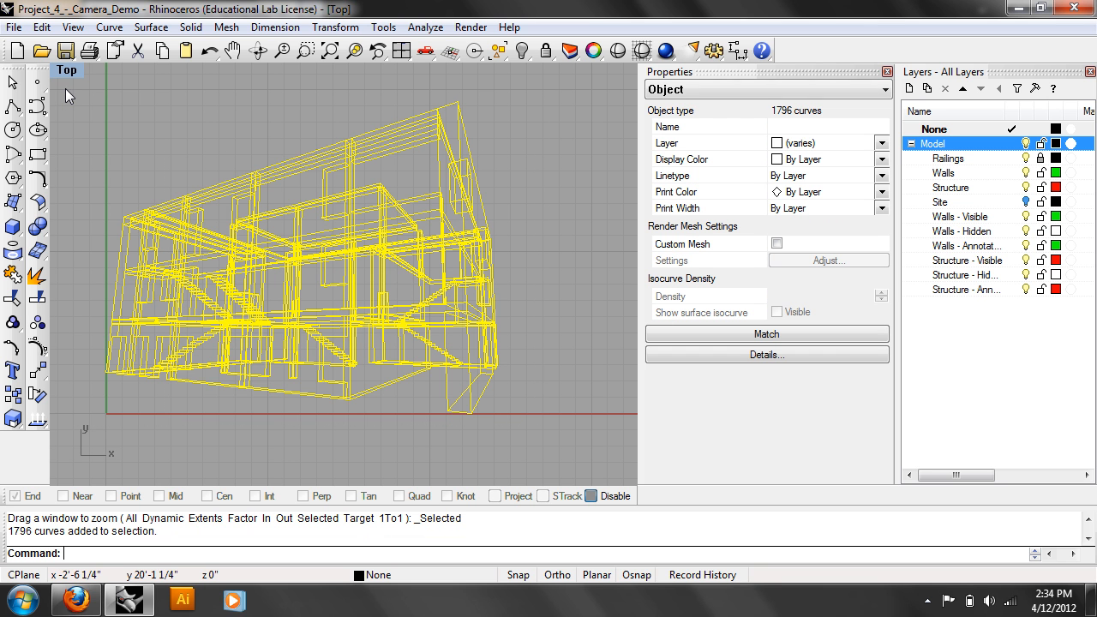
left_click(73, 27)
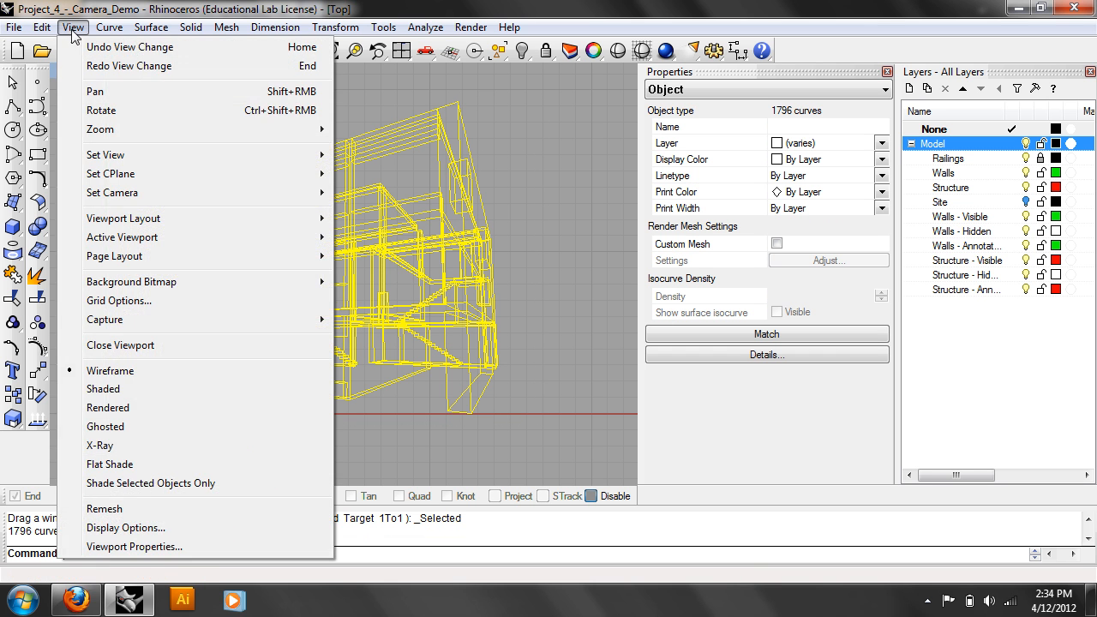
mouse_move(42, 26)
left_click(105, 186)
scroll(448, 291, "down", 3)
scroll(447, 287, "down", 4)
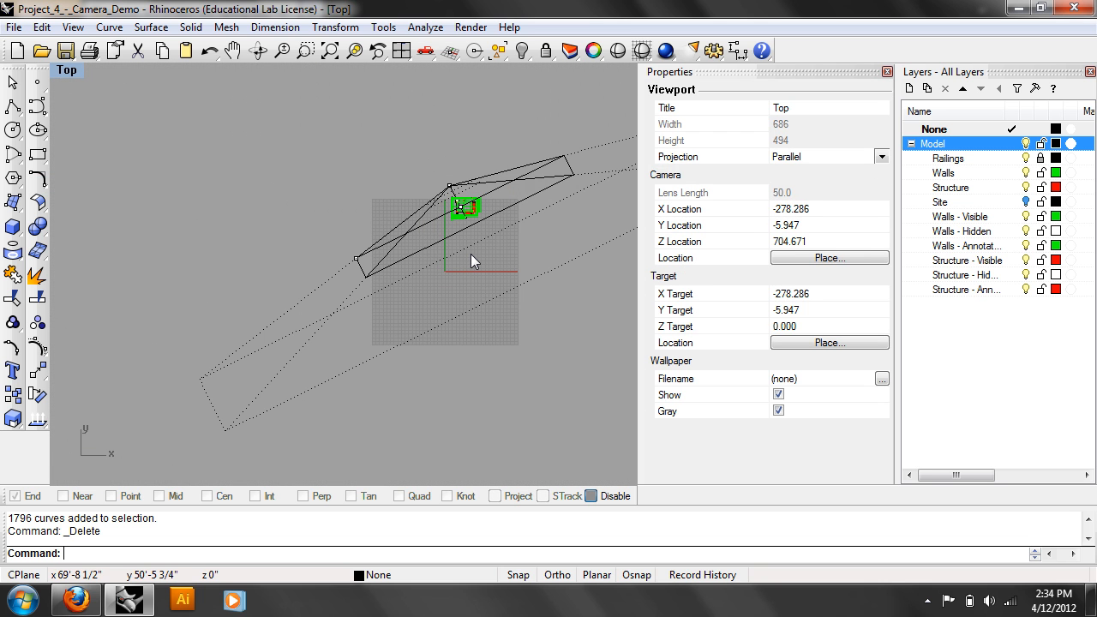
Undo the deletion, the Make2D drawing and the preceding layer changes
key("ctrl+z")
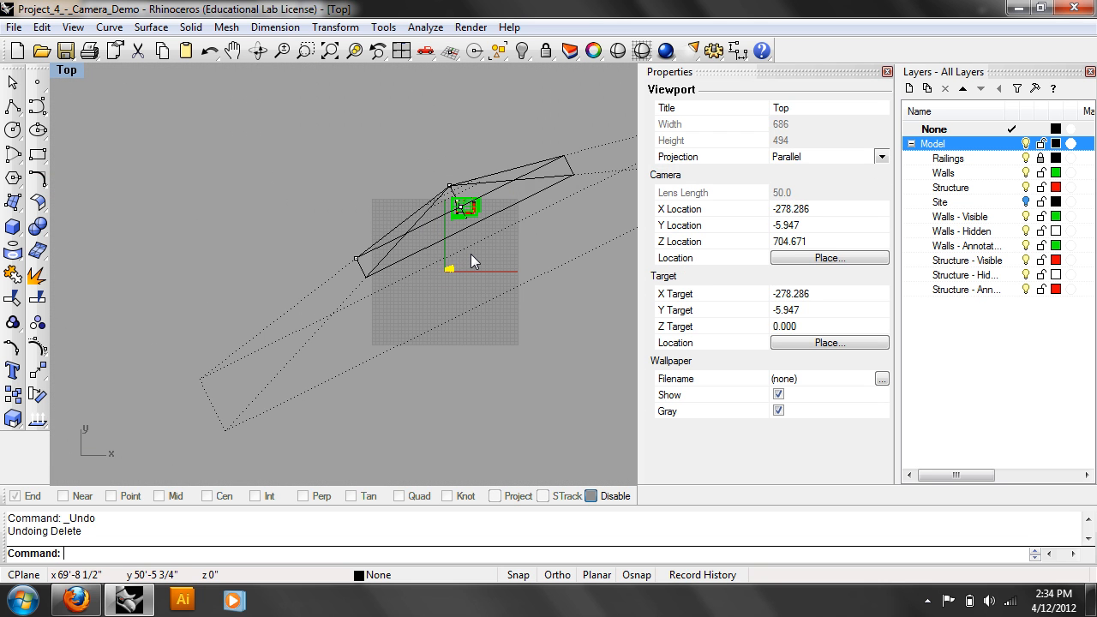
key("ctrl+z")
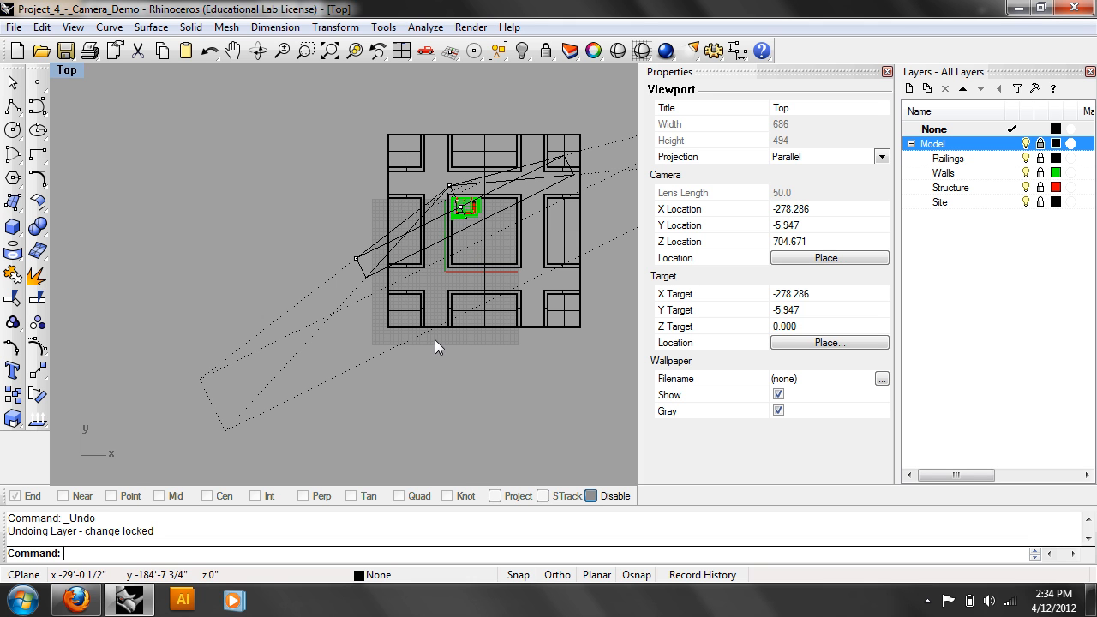
right_click_drag(470, 299, 413, 342)
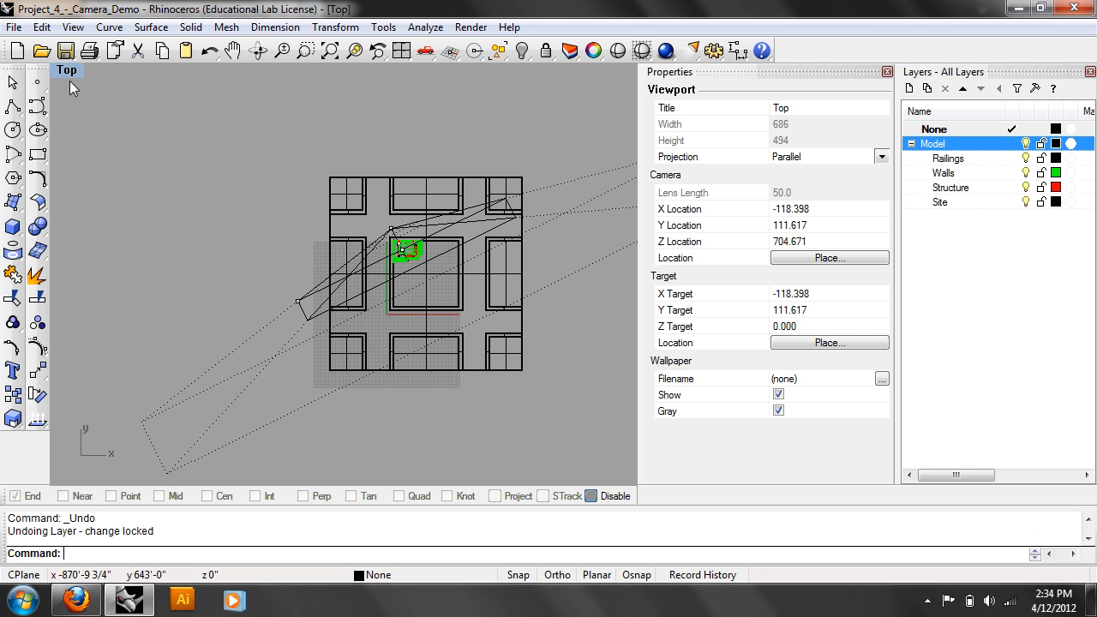
Restore the four-viewport layout and set the Perspective viewport to Shaded display
left_click(401, 51)
mouse_move(562, 156)
right_mouse_down()
mouse_move(570, 93)
mouse_move(547, 167)
mouse_move(457, 142)
mouse_move(519, 157)
mouse_move(455, 151)
mouse_move(458, 201)
mouse_move(588, 153)
mouse_move(463, 137)
right_mouse_up()
left_click(397, 70)
left_click(399, 102)
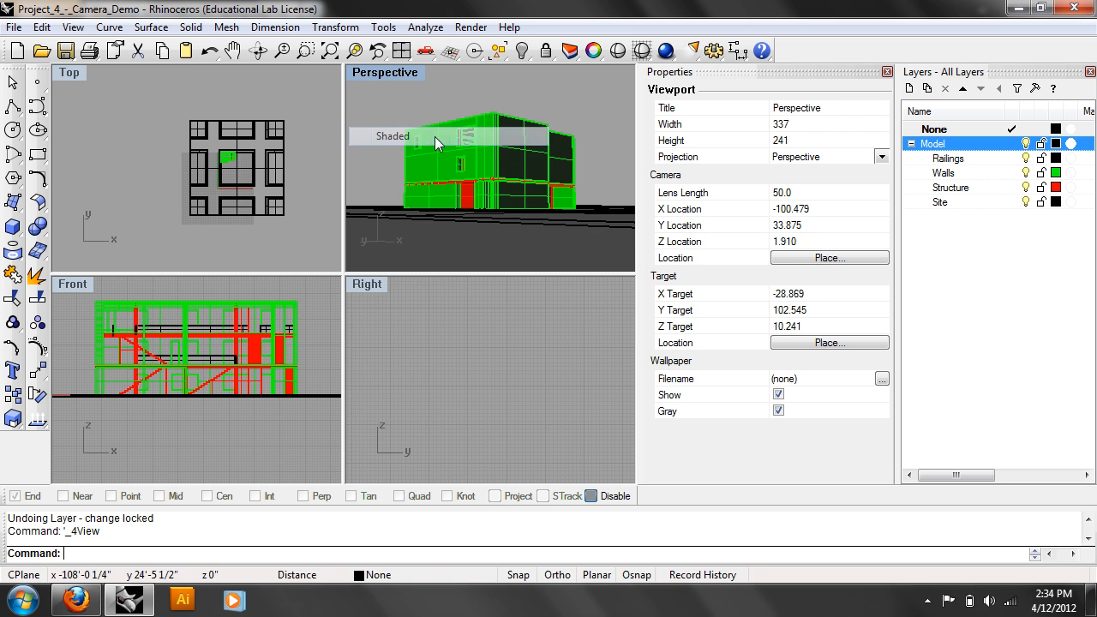
Orbit the Perspective view around the building to frame its corner from a low eye level
mouse_move(487, 215)
right_mouse_down()
mouse_move(502, 203)
mouse_move(514, 210)
mouse_move(424, 228)
mouse_move(502, 215)
mouse_move(347, 225)
right_mouse_up()
mouse_move(501, 161)
right_mouse_down()
mouse_move(558, 162)
mouse_move(513, 195)
mouse_move(477, 198)
mouse_move(519, 186)
mouse_move(519, 204)
mouse_move(555, 196)
mouse_move(554, 205)
right_mouse_up()
scroll(516, 205, "up", 3)
scroll(537, 198, "down", 4)
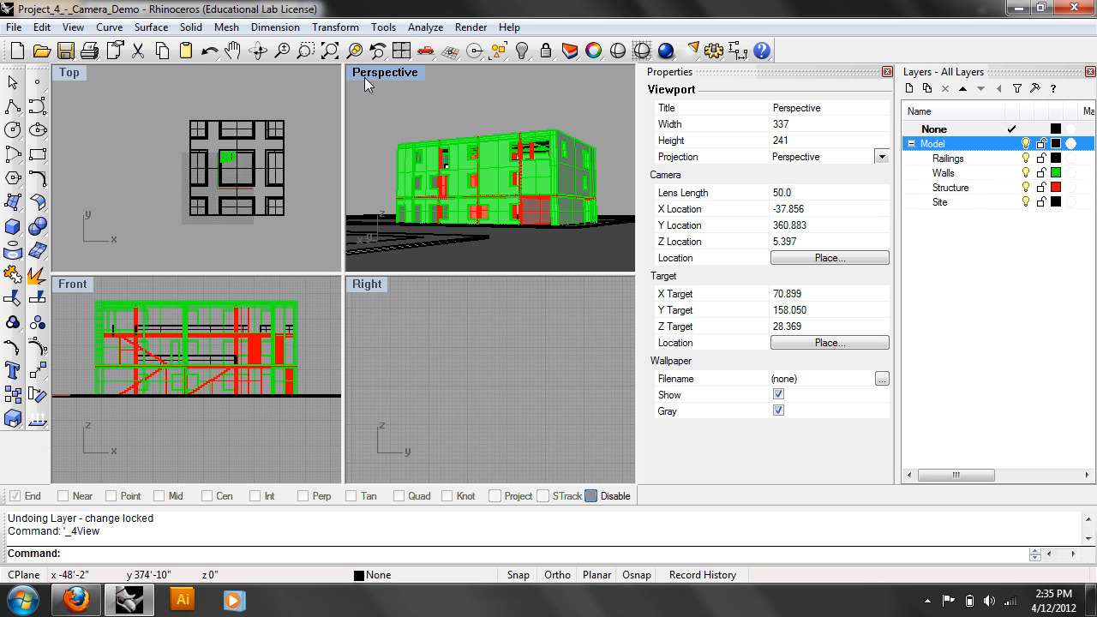
Show the Perspective viewport's camera and move its camera point closer to the building in the Top view
left_click(72, 27)
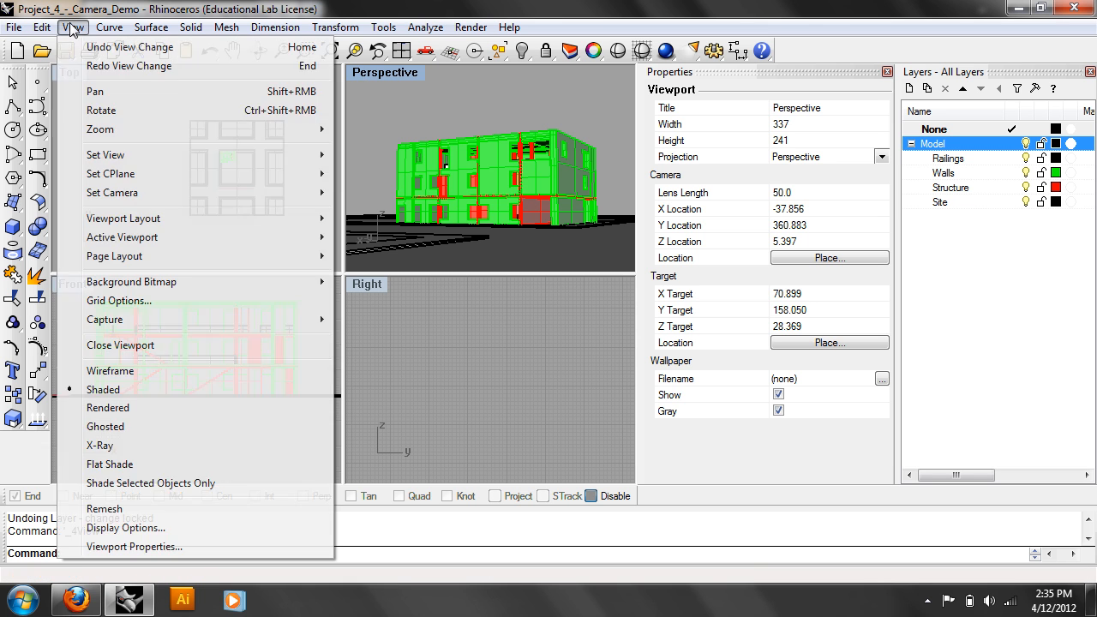
mouse_move(171, 155)
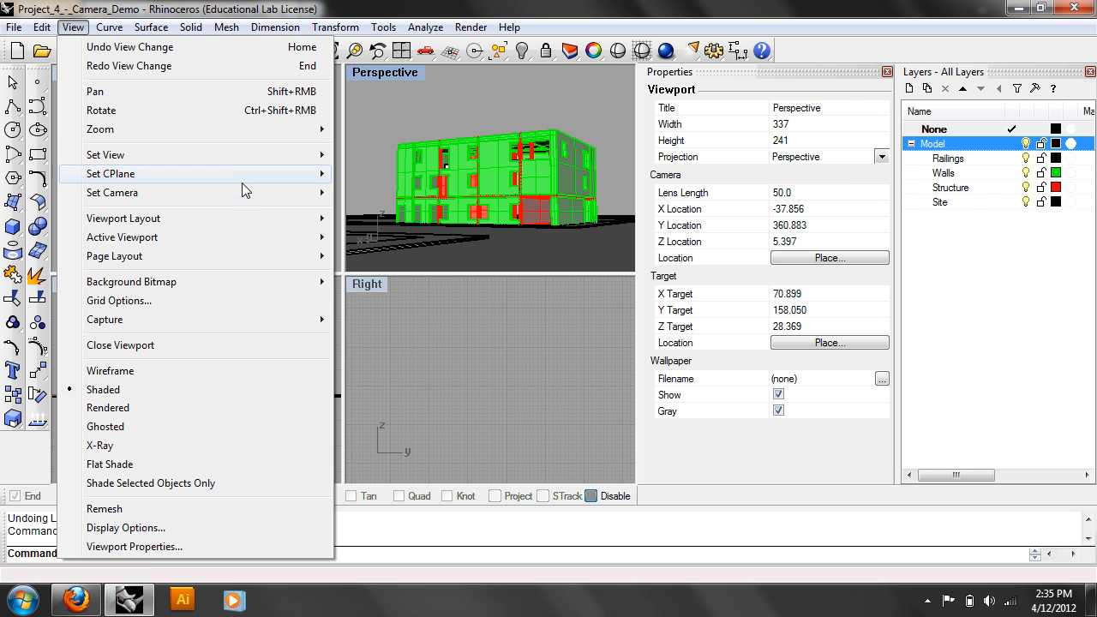
mouse_move(243, 194)
left_click(449, 428)
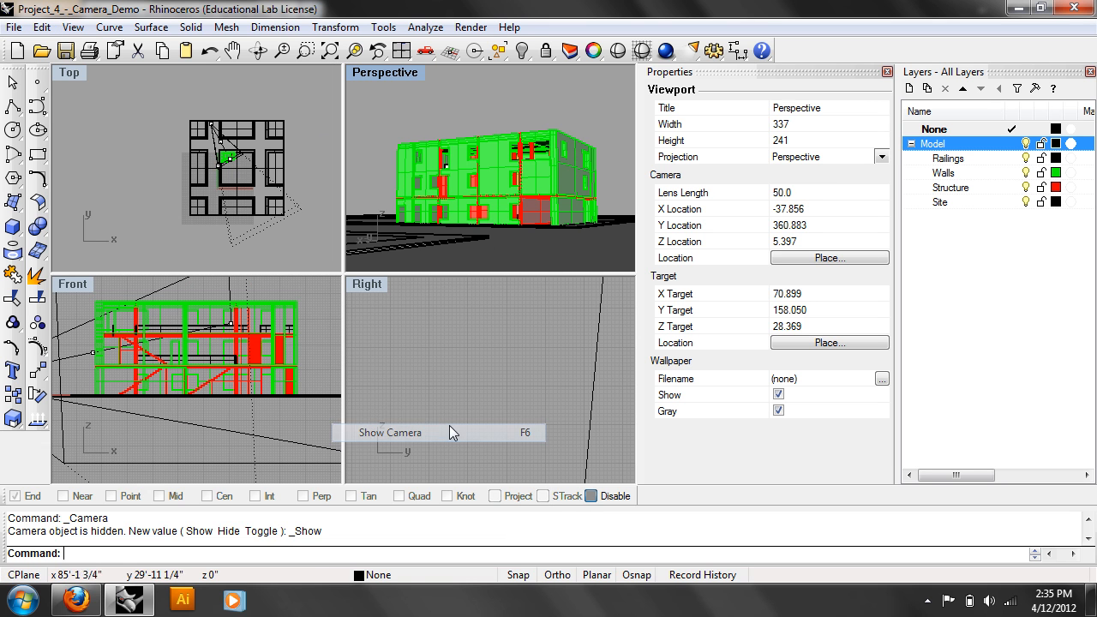
left_click(225, 167)
scroll(224, 167, "up", 5)
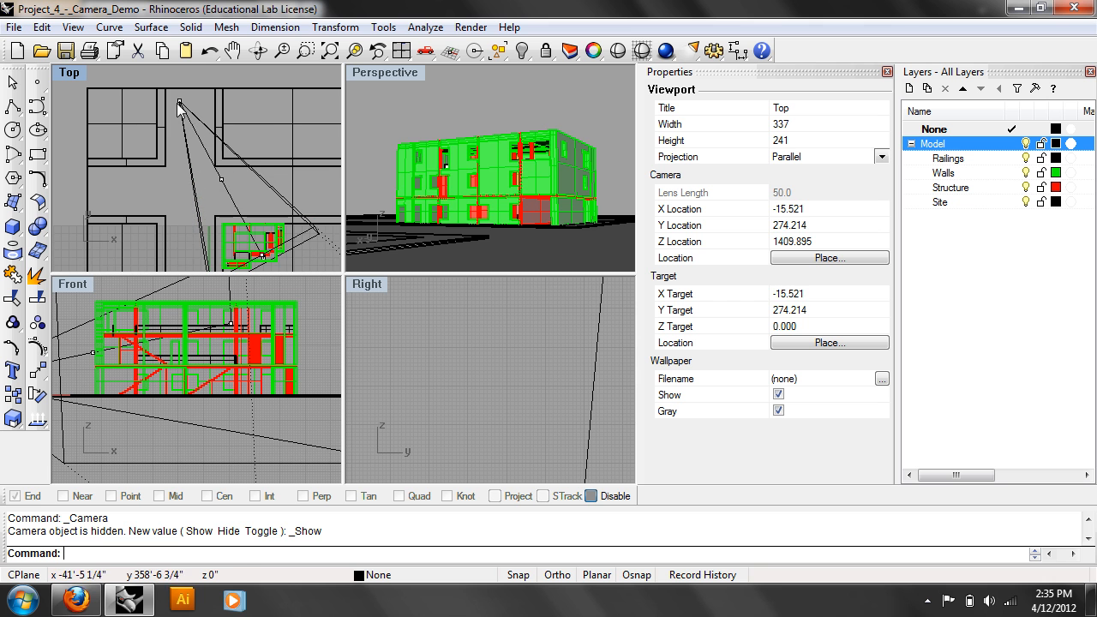
left_click_drag(178, 127, 215, 195)
right_click_drag(234, 206, 211, 140)
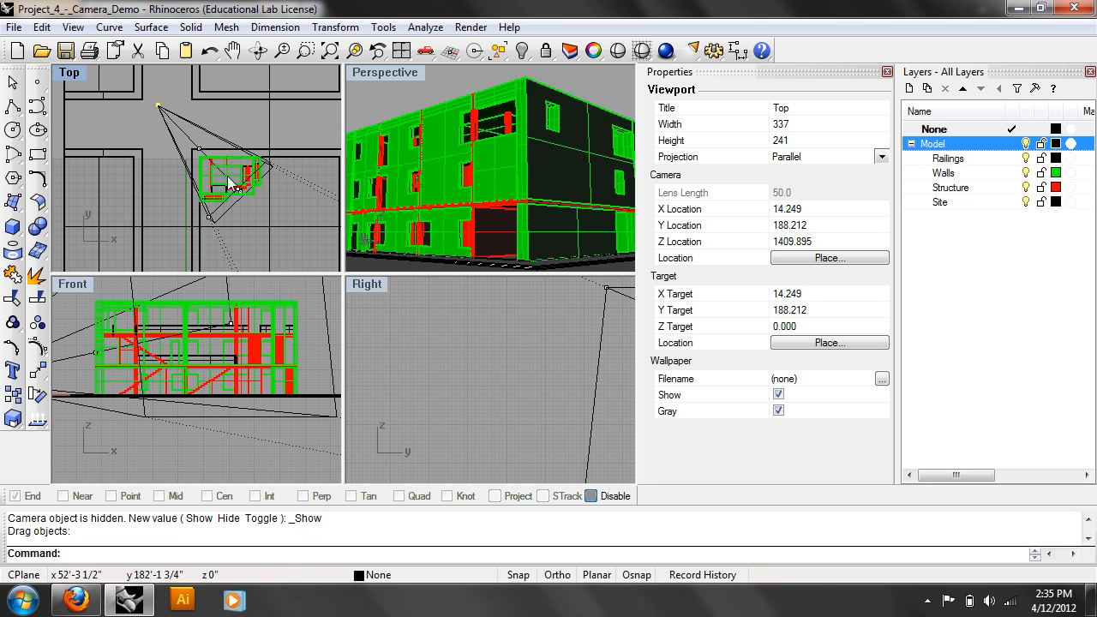
Set the Perspective viewport's lens length to 30, and reduce it further to 15
left_click(418, 78)
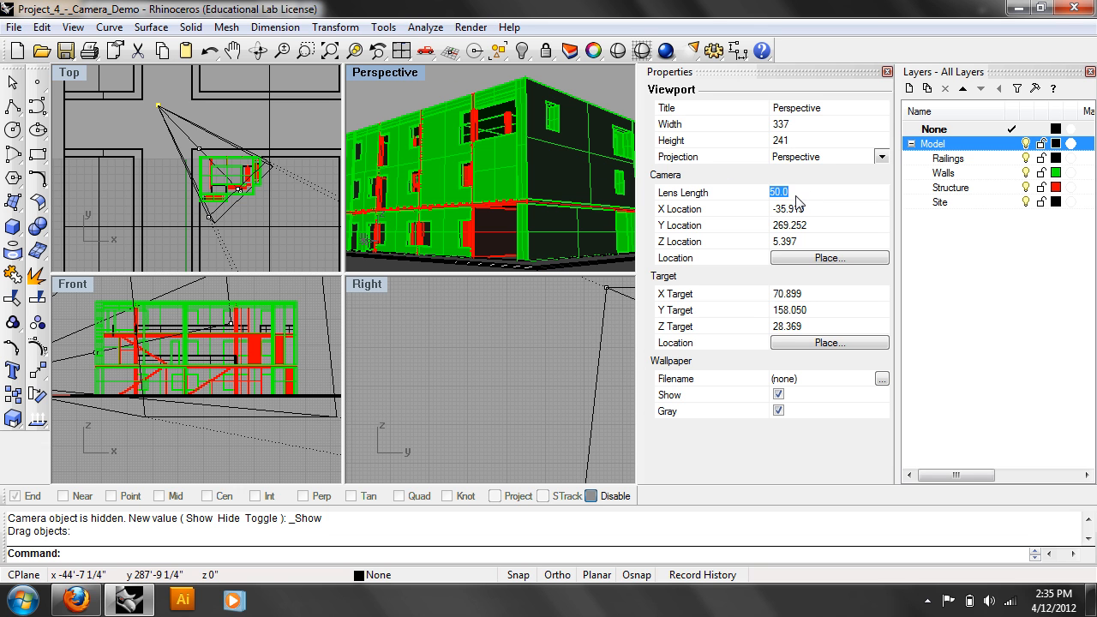
key("Return")
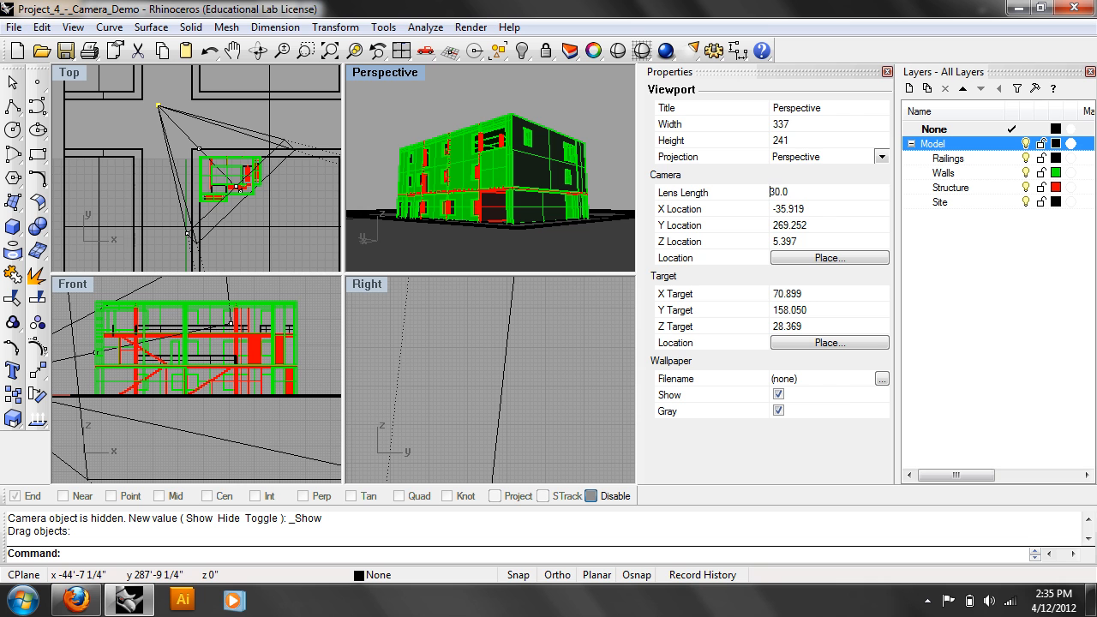
double_click(795, 199)
key("Return")
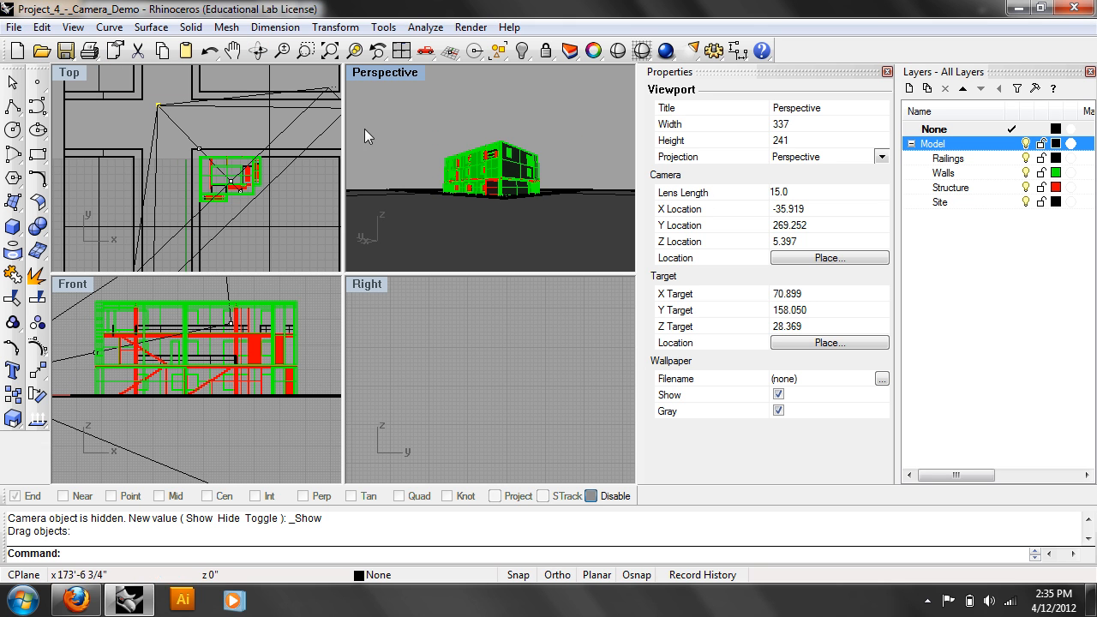
Set the Perspective viewport camera's Z location to 6
left_click(160, 111)
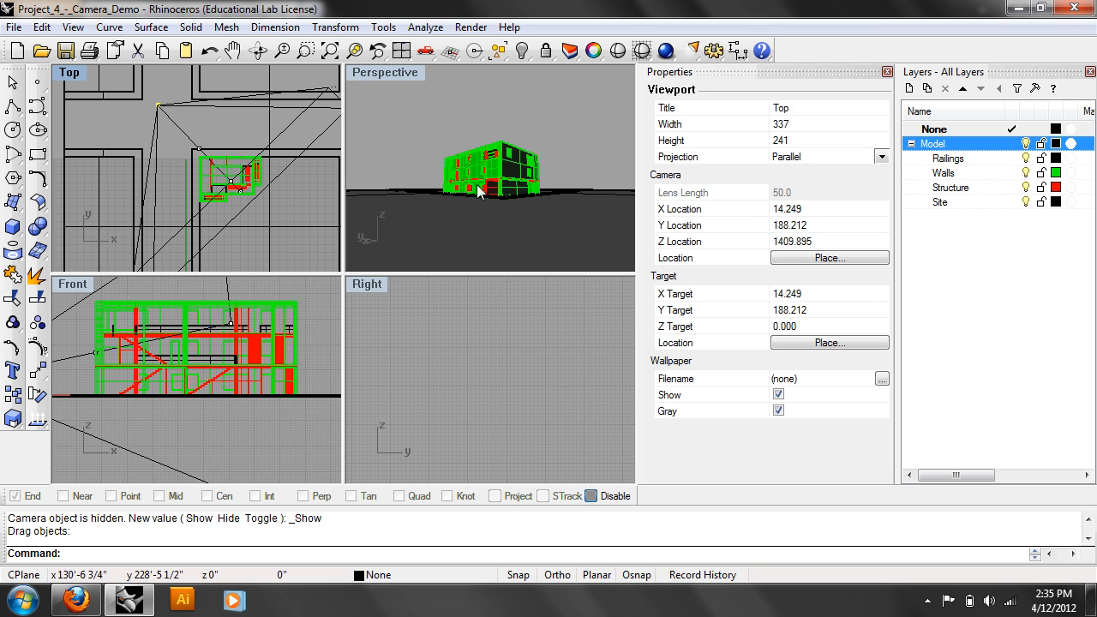
left_click(566, 161)
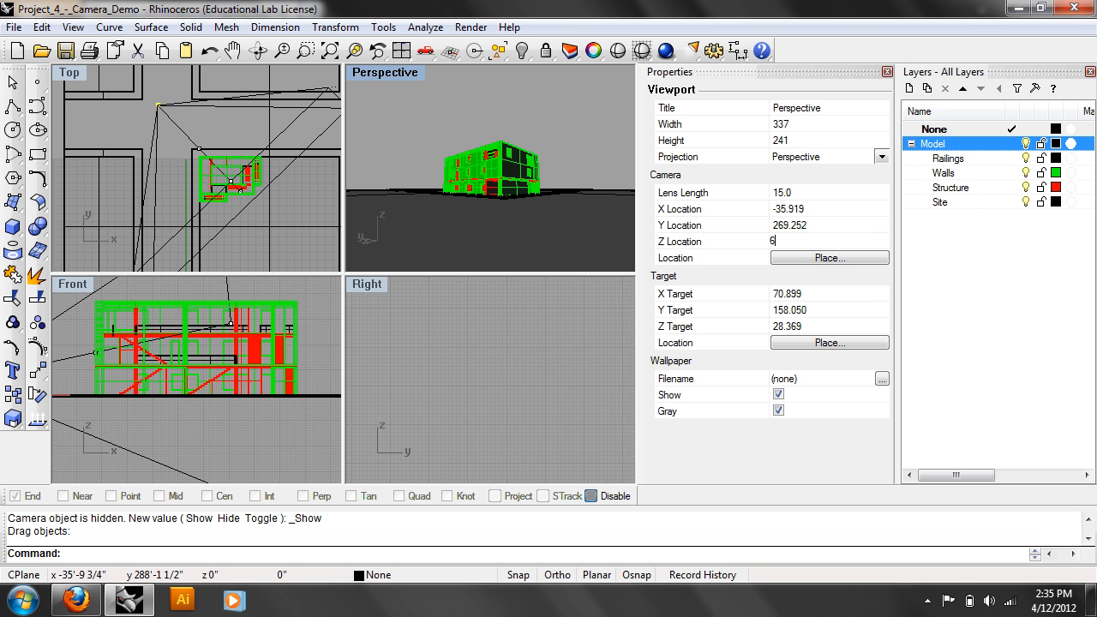
key("Return")
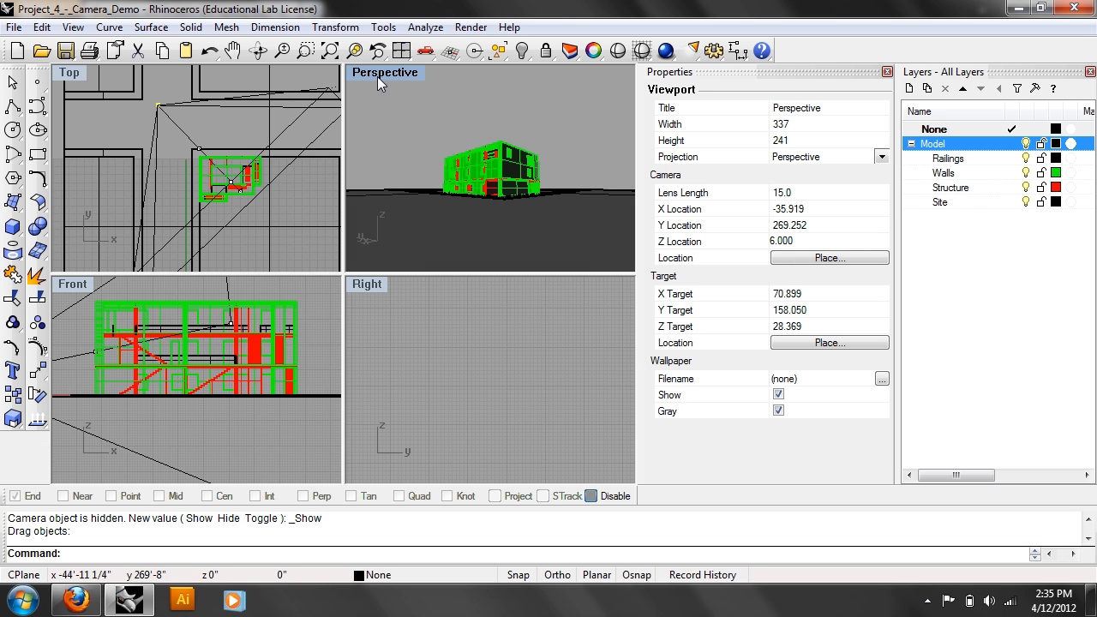
Adjust the Perspective view's lens length and dolly together, and reposition the camera point closer to the building in the Top view
left_click(73, 27)
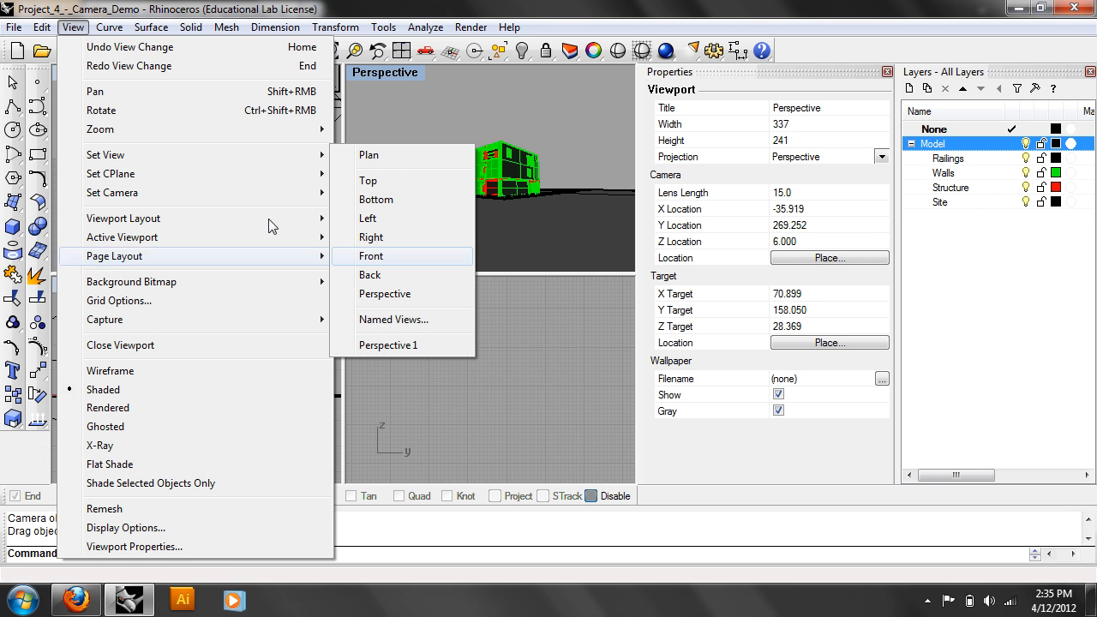
mouse_move(192, 189)
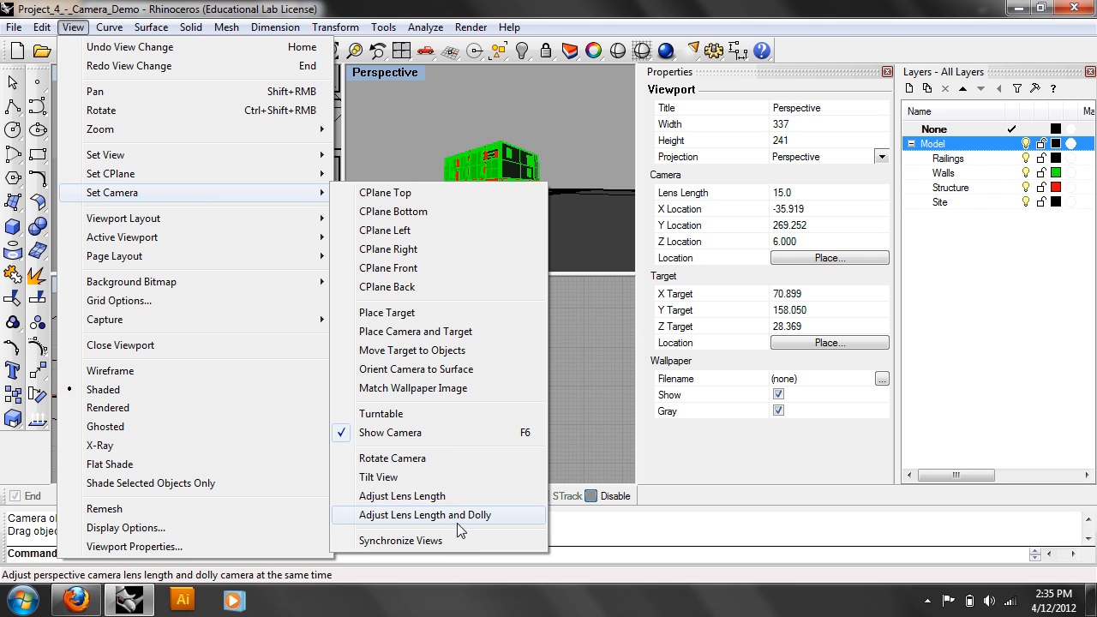
left_click(458, 520)
left_click_drag(436, 221, 521, 240)
left_click(179, 124)
mouse_move(179, 123)
left_mouse_down()
mouse_move(203, 119)
mouse_move(188, 113)
left_mouse_up()
Use Adjust Lens Length on the Perspective view to raise the lens length to about 27.2
left_click(72, 27)
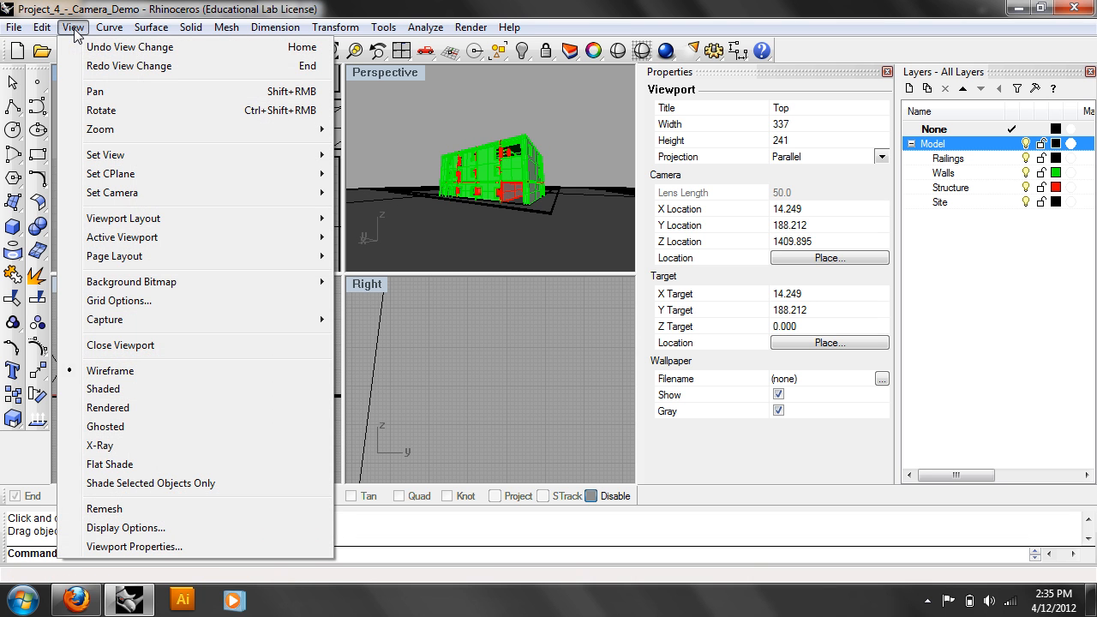
left_click(151, 27)
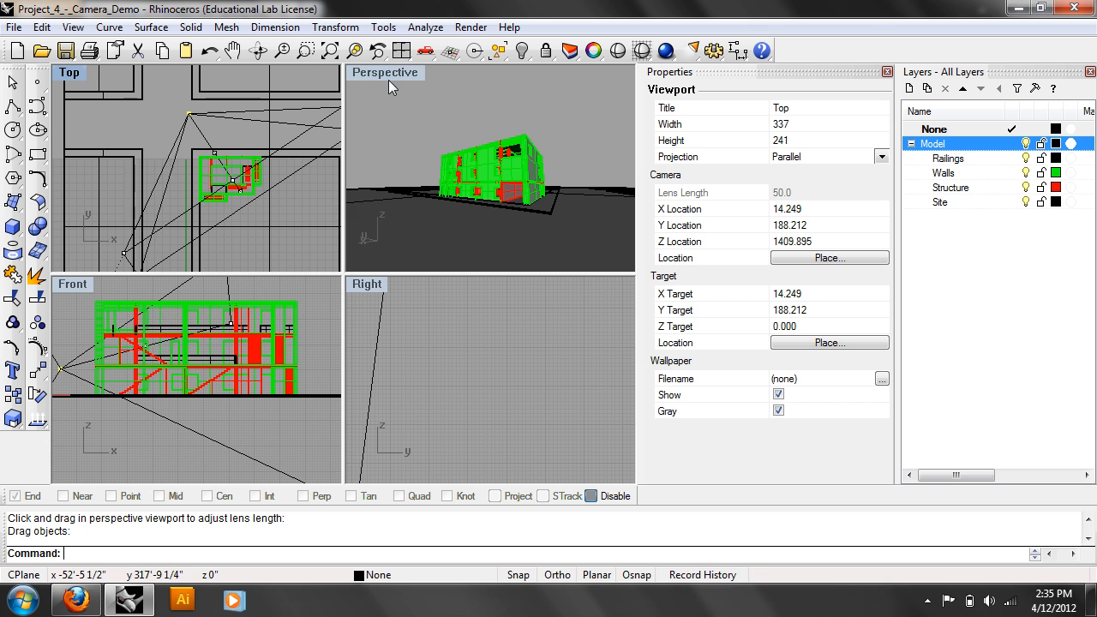
left_click(389, 80)
left_click(112, 27)
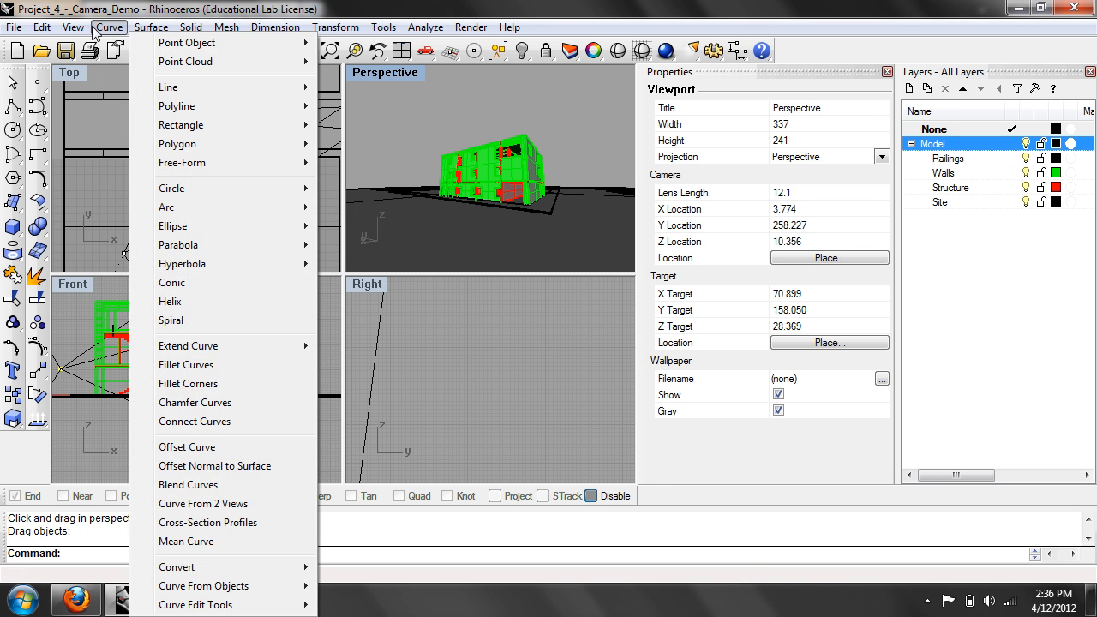
mouse_move(73, 27)
mouse_move(188, 155)
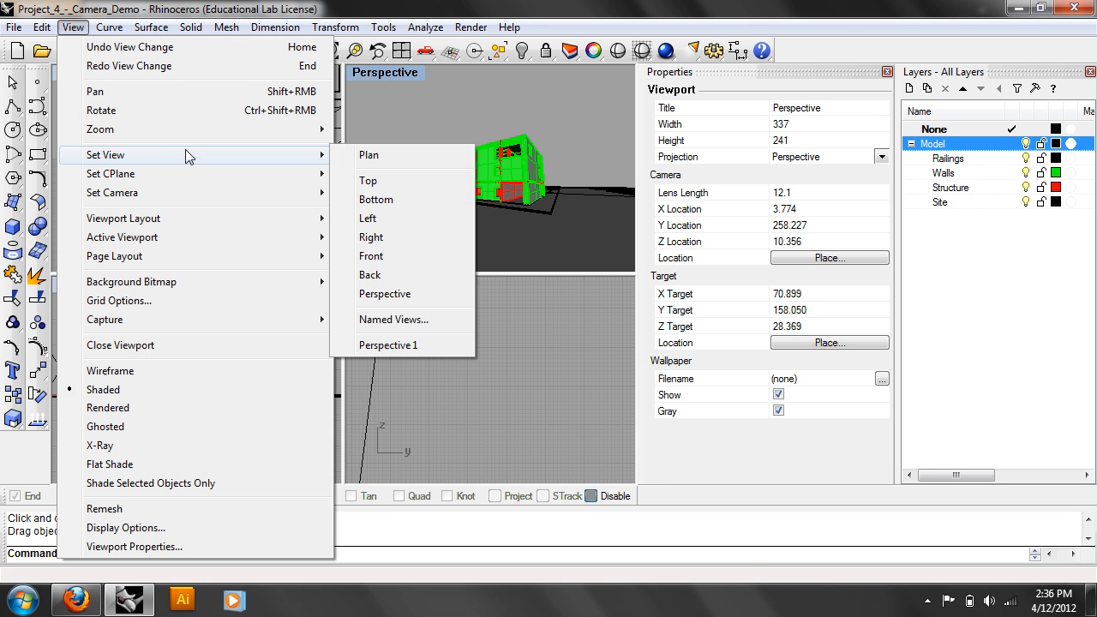
mouse_move(241, 198)
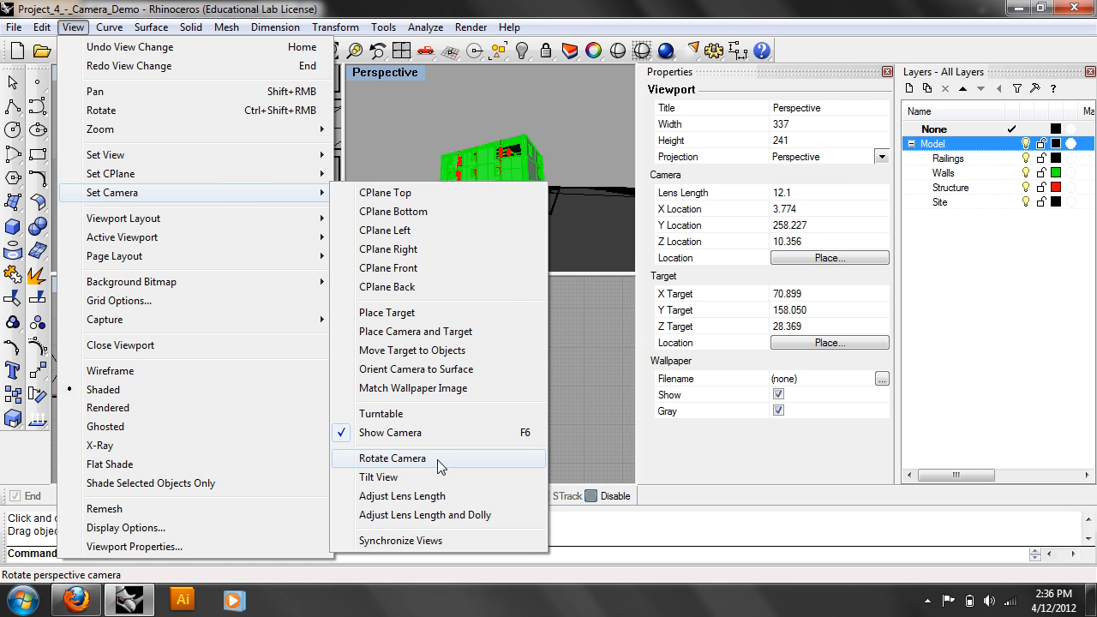
left_click(440, 502)
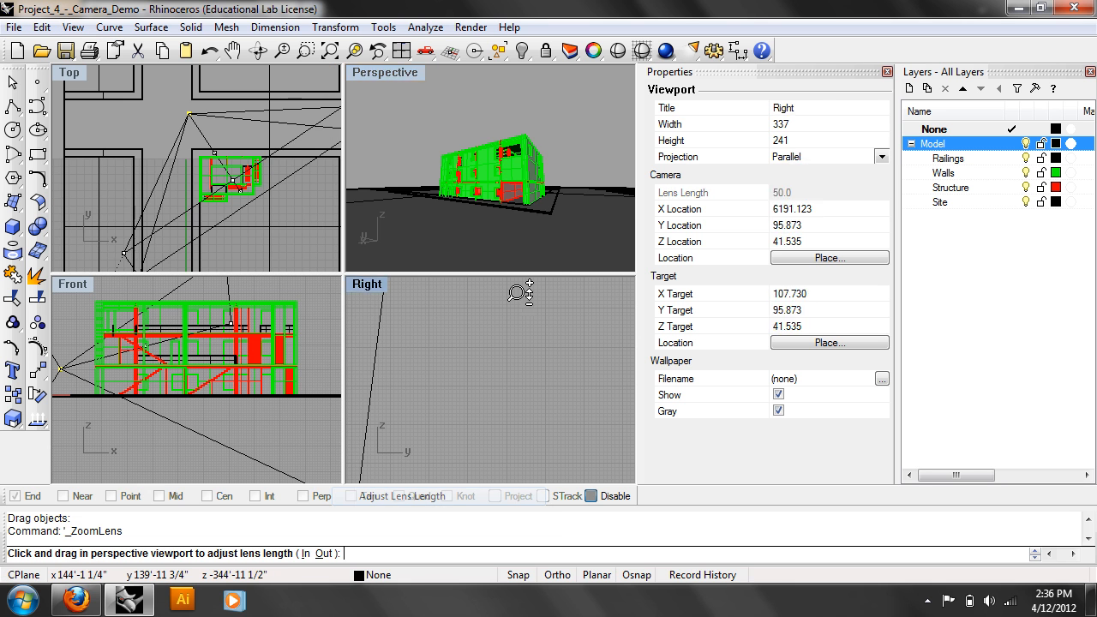
left_click_drag(523, 243, 506, 171)
key("Return")
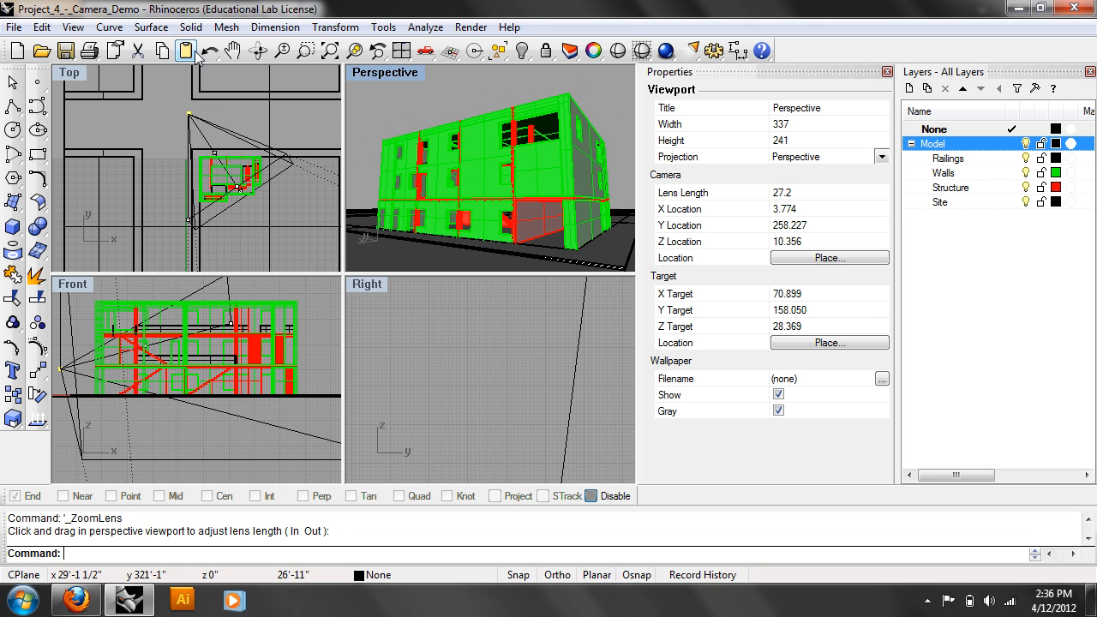
Use Adjust Lens Length and Dolly to pull the Perspective camera slightly back from the building
left_click(73, 27)
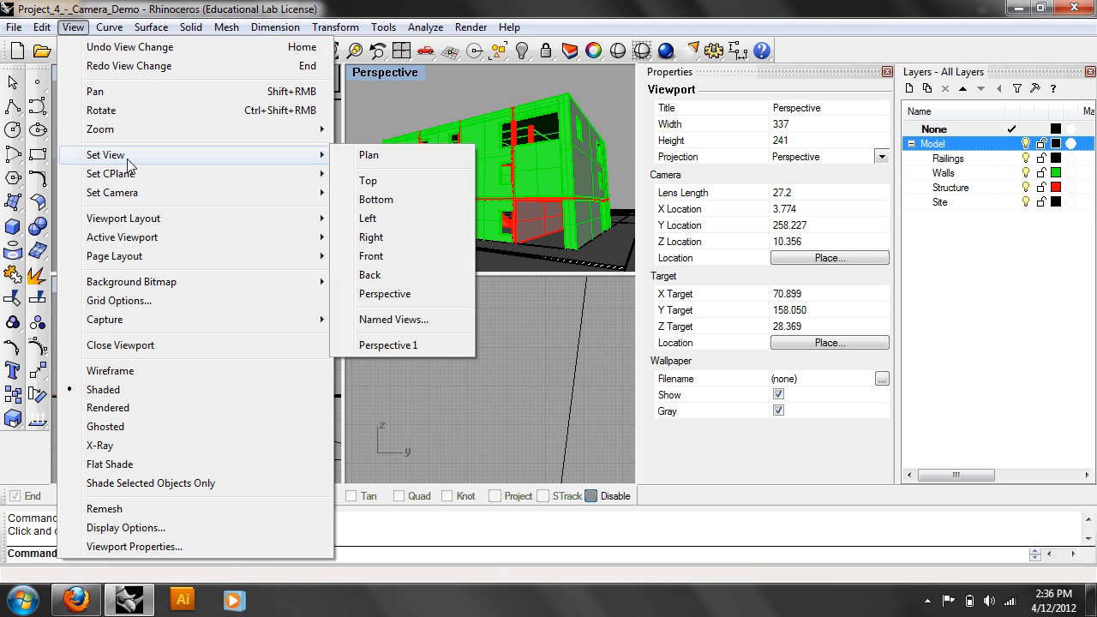
mouse_move(253, 192)
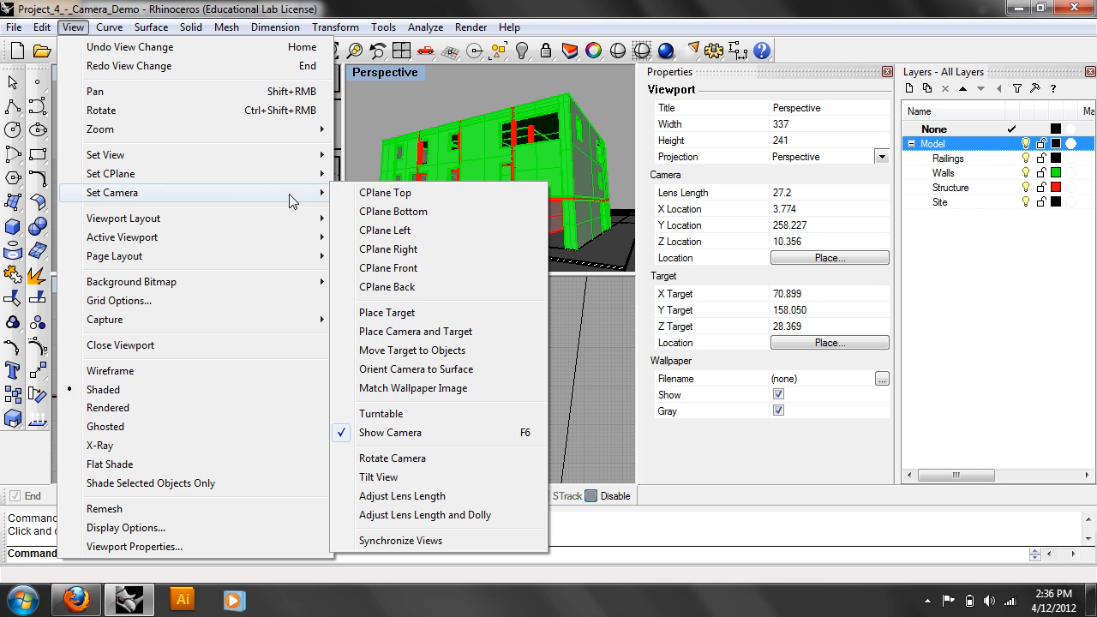
left_click(509, 520)
mouse_move(530, 200)
left_mouse_down()
mouse_move(530, 189)
mouse_move(531, 219)
mouse_move(542, 137)
mouse_move(532, 202)
mouse_move(538, 189)
left_mouse_up()
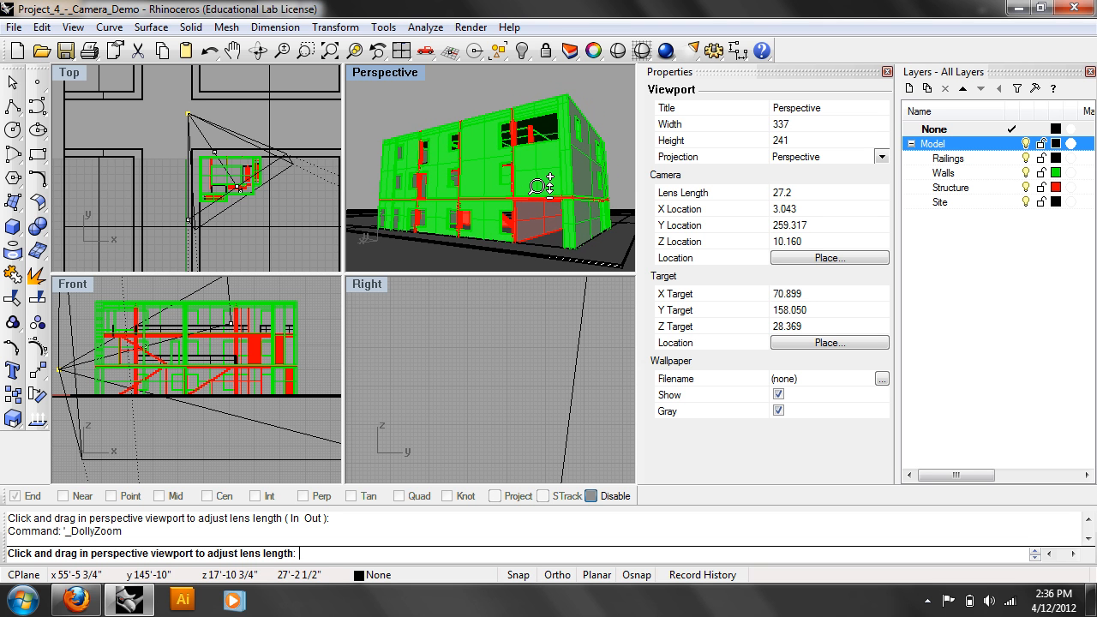
key("Return")
Use Adjust Lens Length to widen the Perspective view to an extreme lens length of about 3.4
left_click(73, 27)
mouse_move(143, 173)
mouse_move(137, 192)
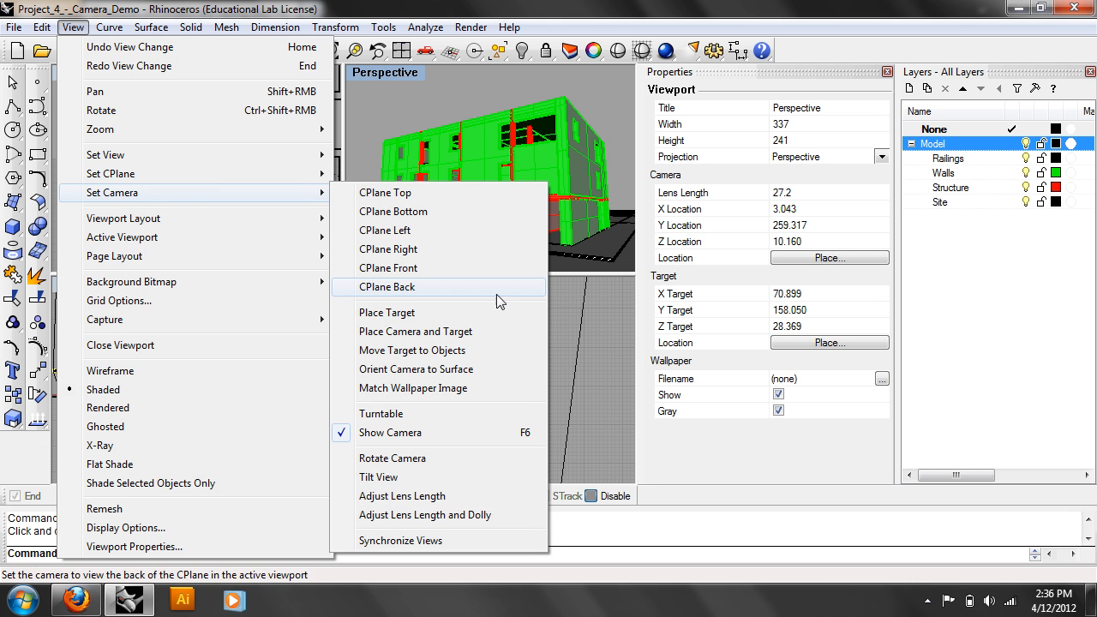
left_click(433, 504)
left_click_drag(510, 193, 517, 154)
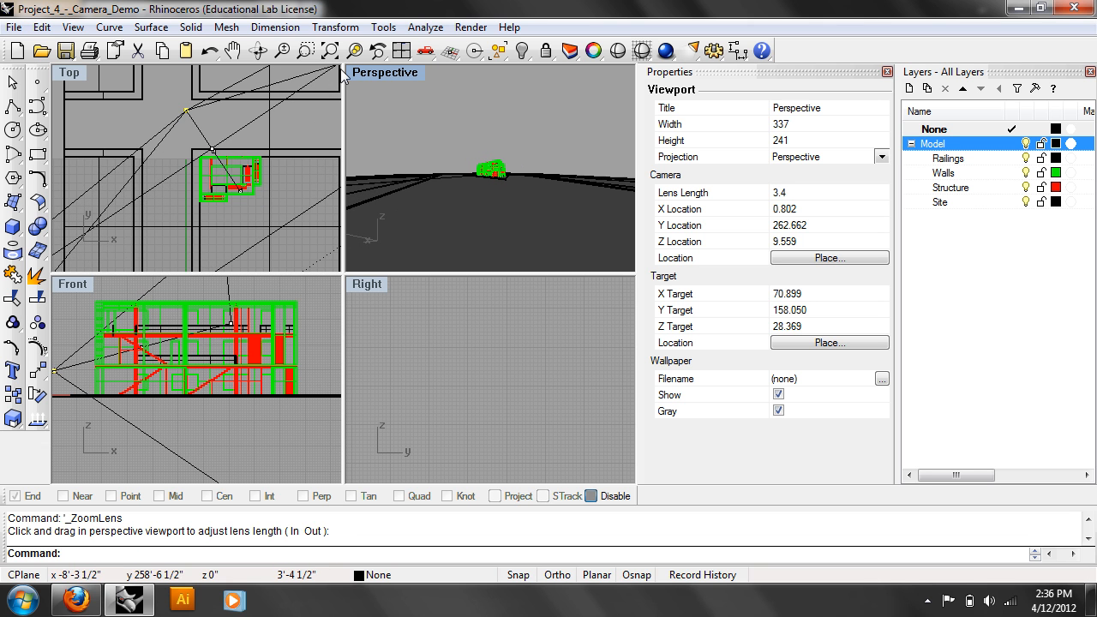
Save the current wide-angle view as a named view called Perspective 2
left_click(73, 27)
mouse_move(105, 154)
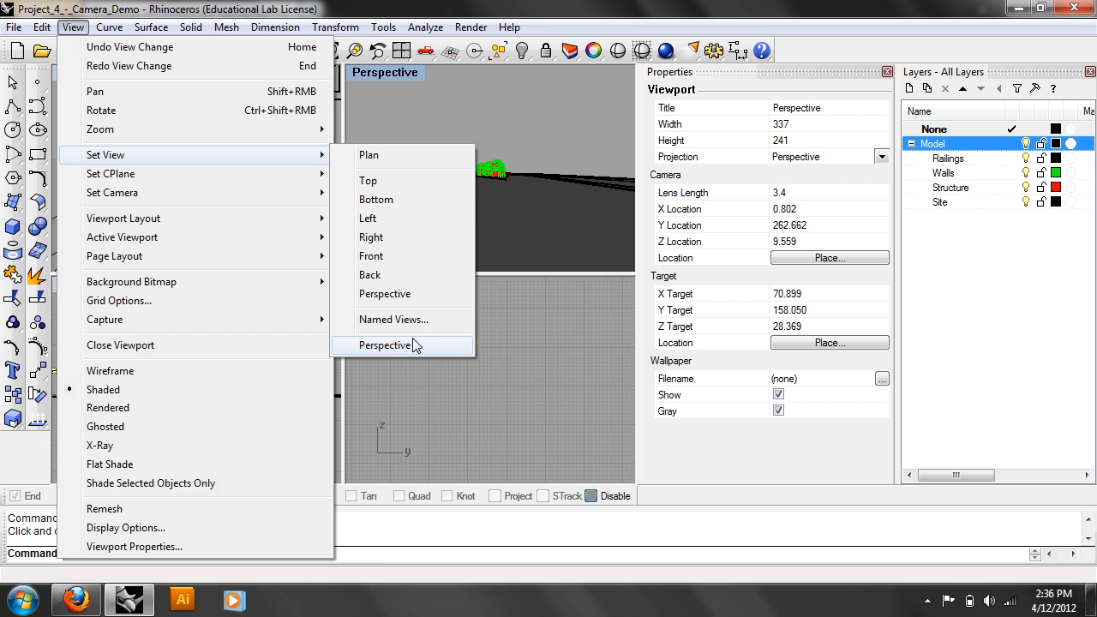
left_click(421, 324)
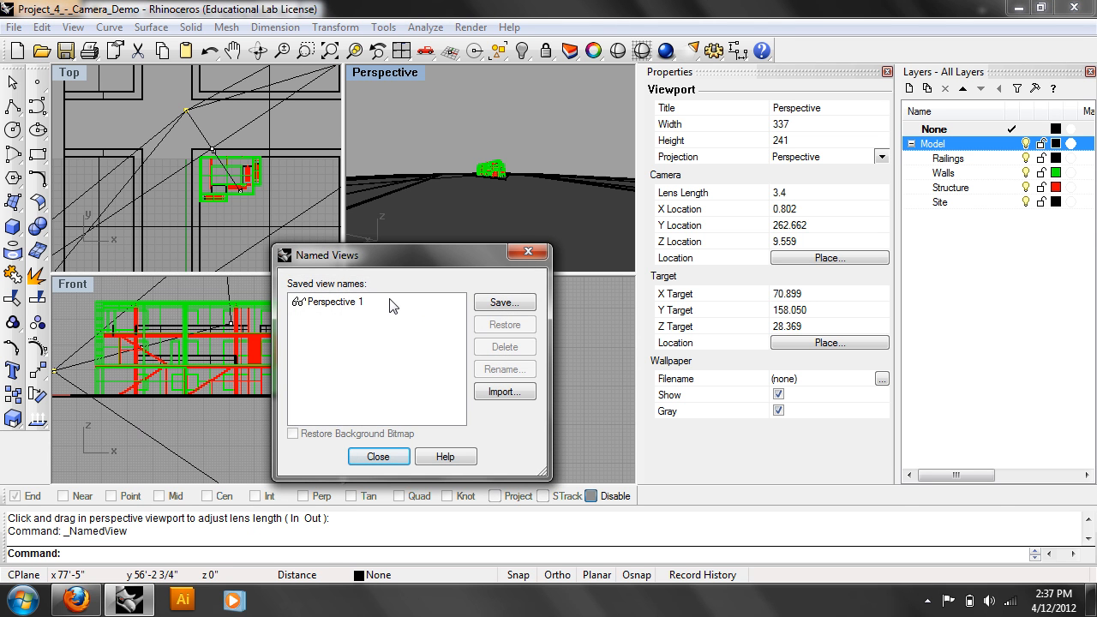
left_click(514, 305)
key("End")
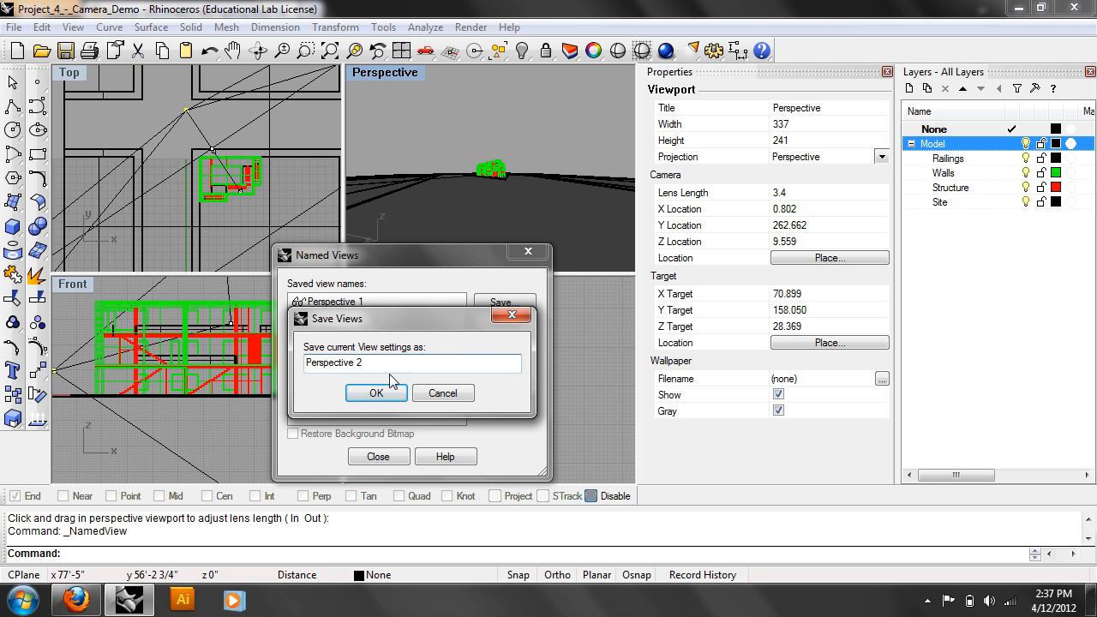
left_click(376, 393)
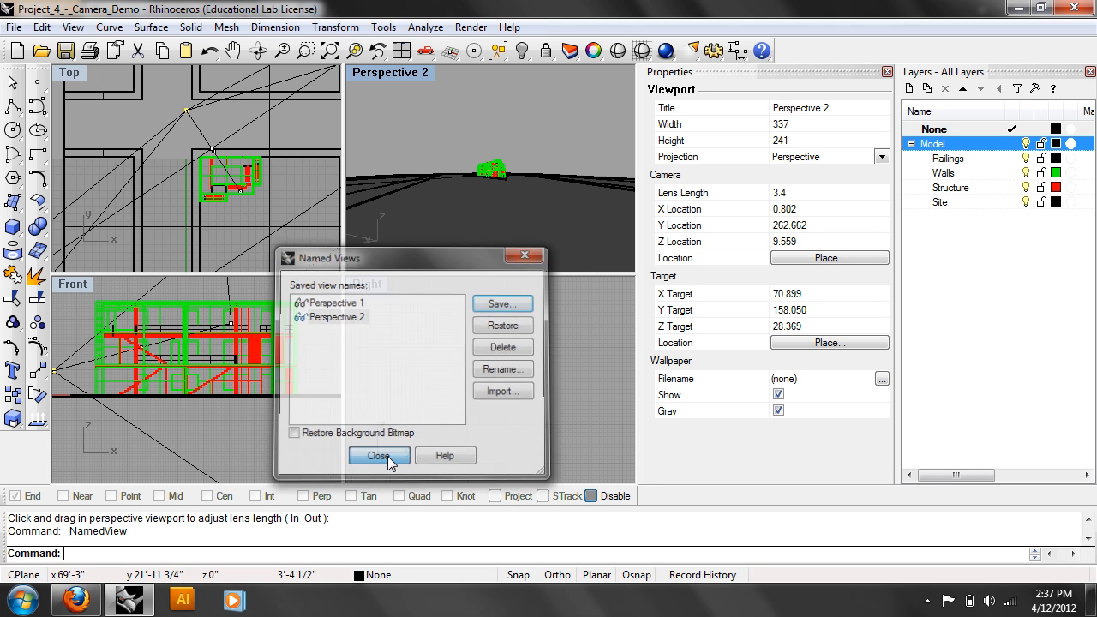
left_click(388, 458)
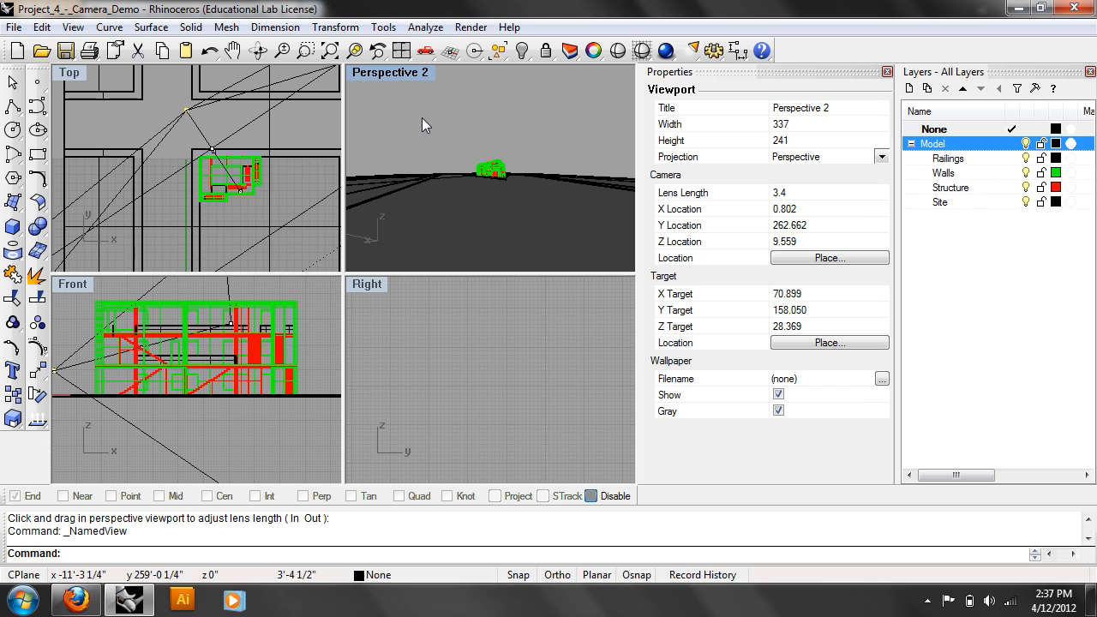
Turn off the Site layer, create a Make2D drawing of the whole building from Perspective 2, and frame the resulting curves in the Top viewport
type("Make2D")
key("Return")
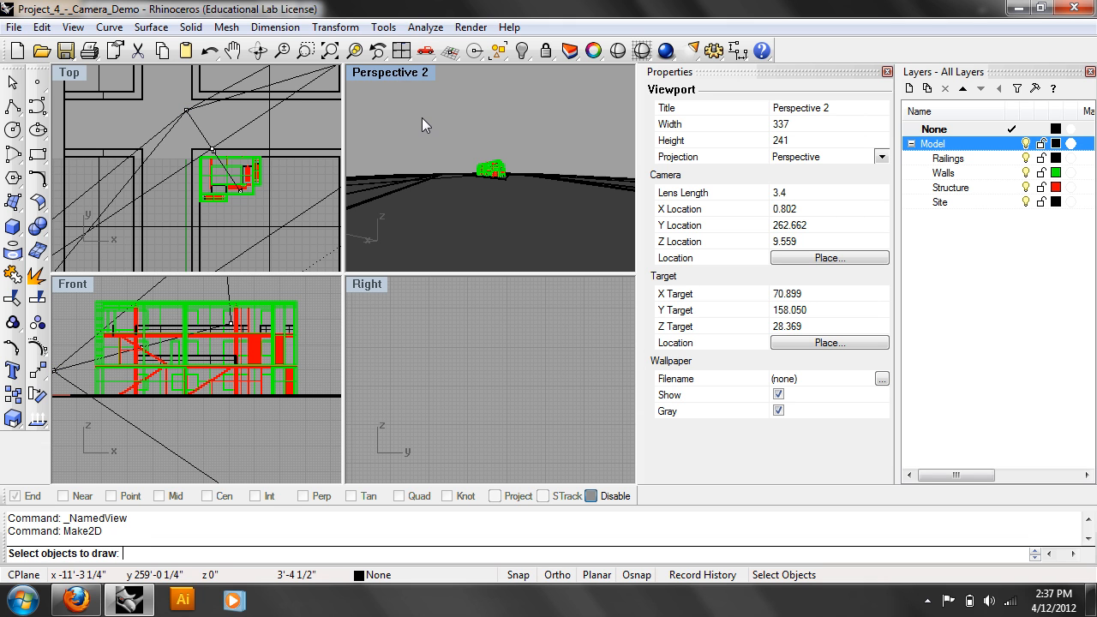
left_click(1025, 203)
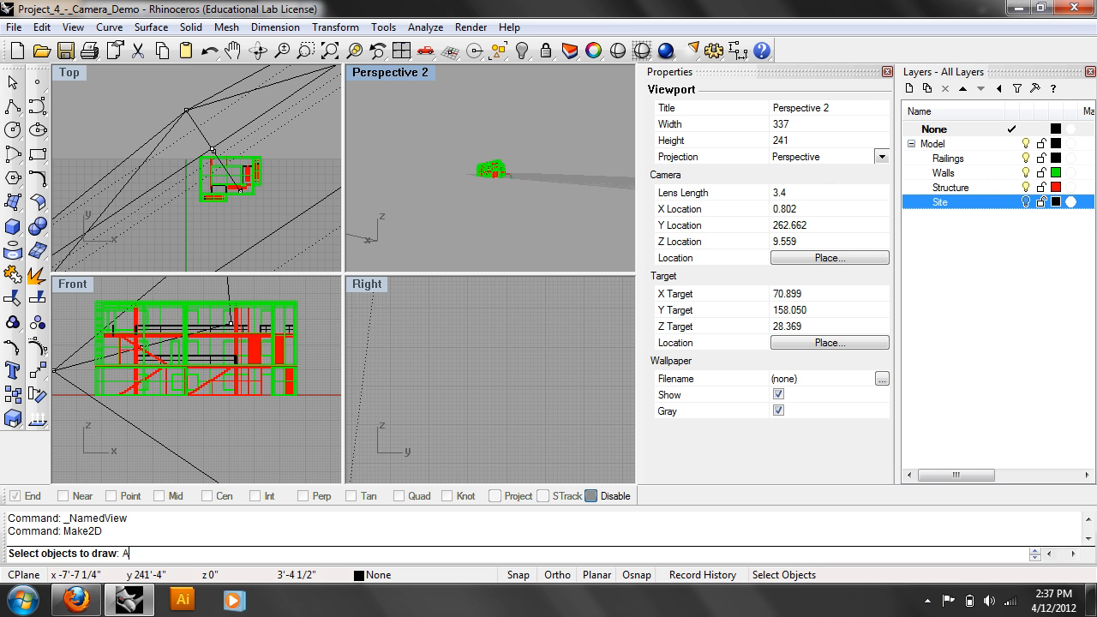
key("ctrl+a")
key("Return")
key("Return")
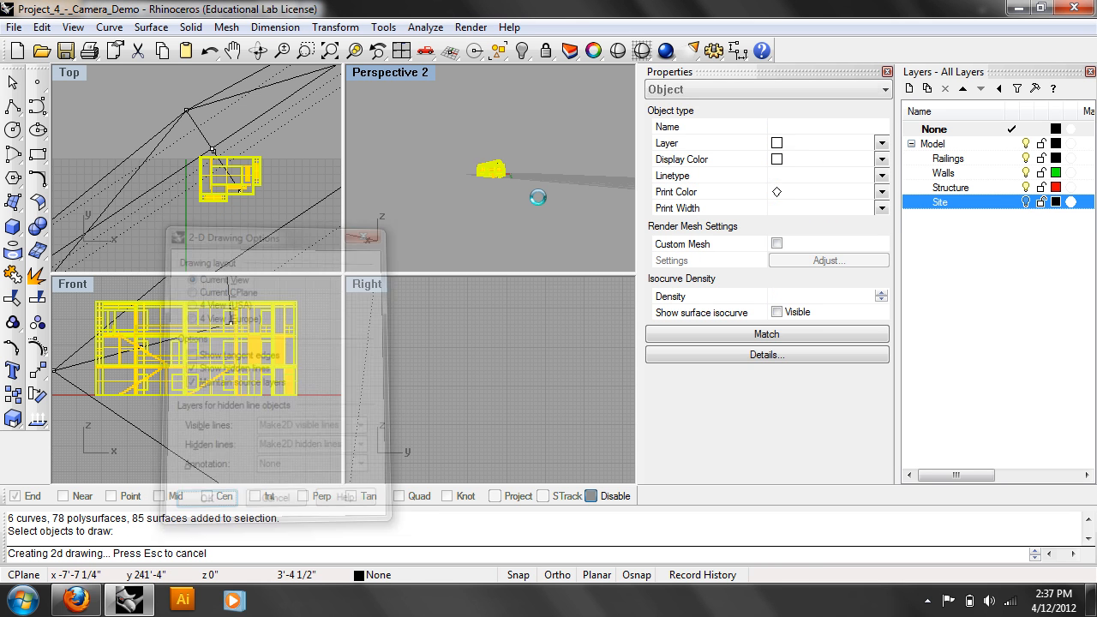
left_click(354, 50)
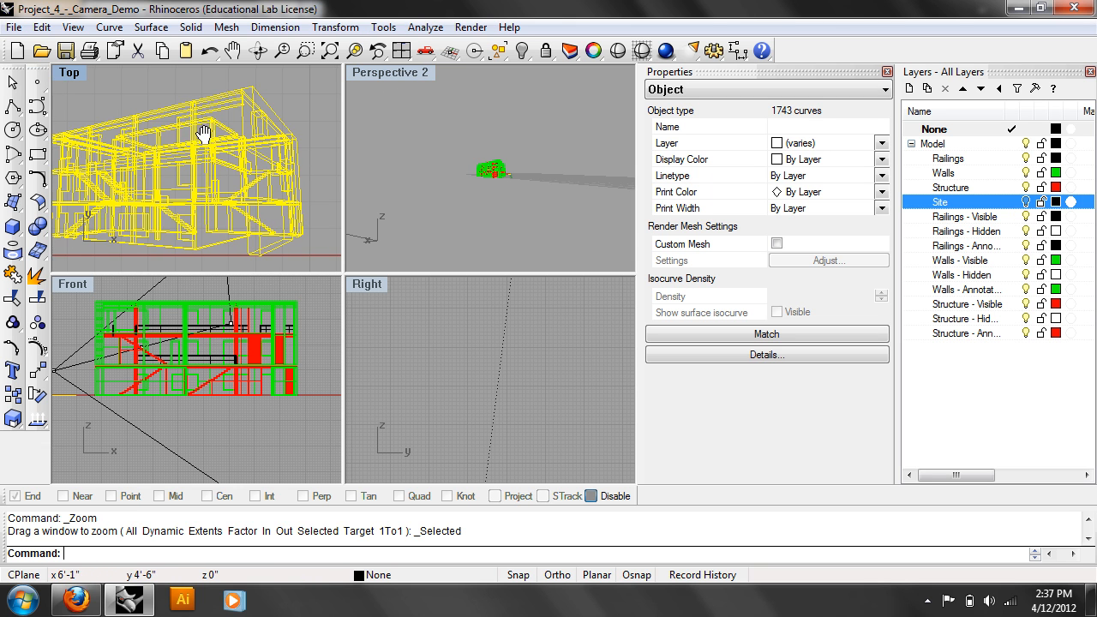
left_click(69, 72)
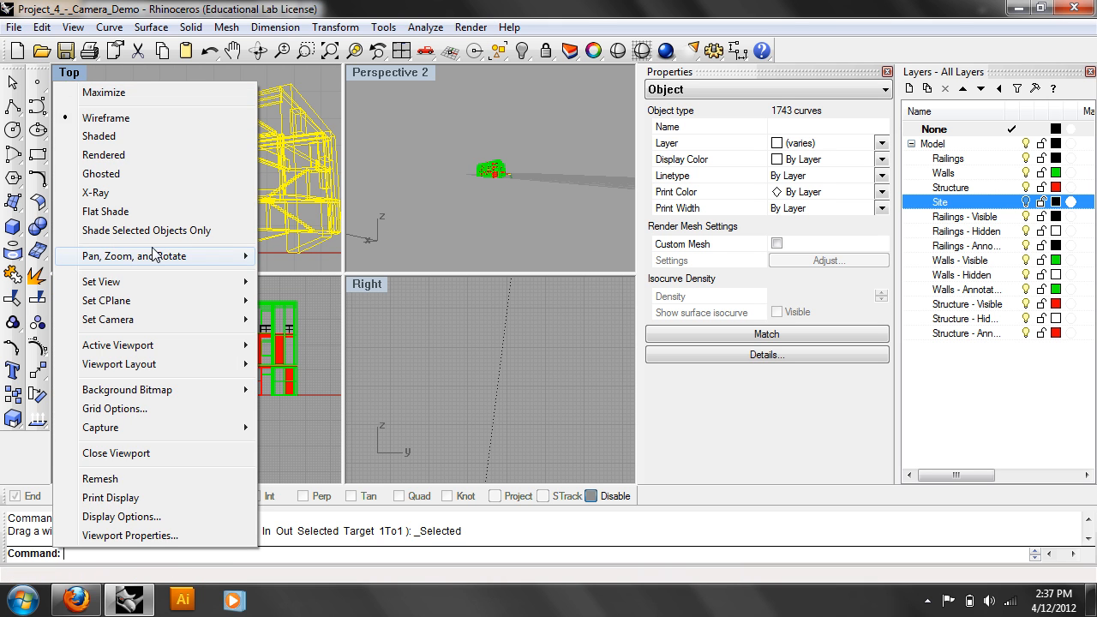
left_click(332, 178)
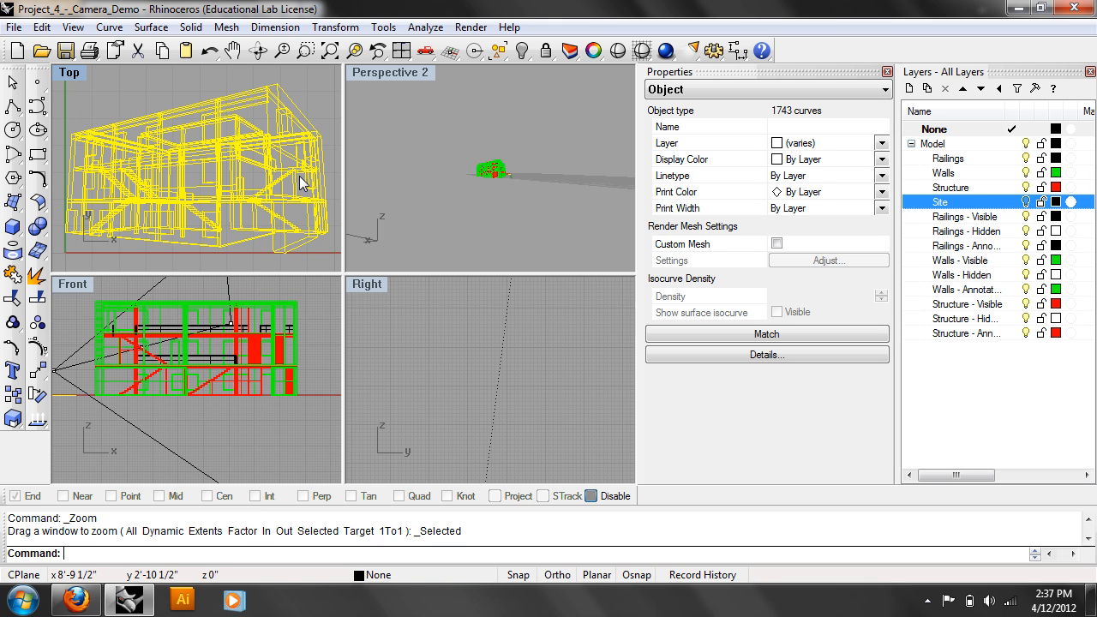
Delete the Make2D drawing curves from the Top viewport
left_click(41, 27)
left_click(90, 186)
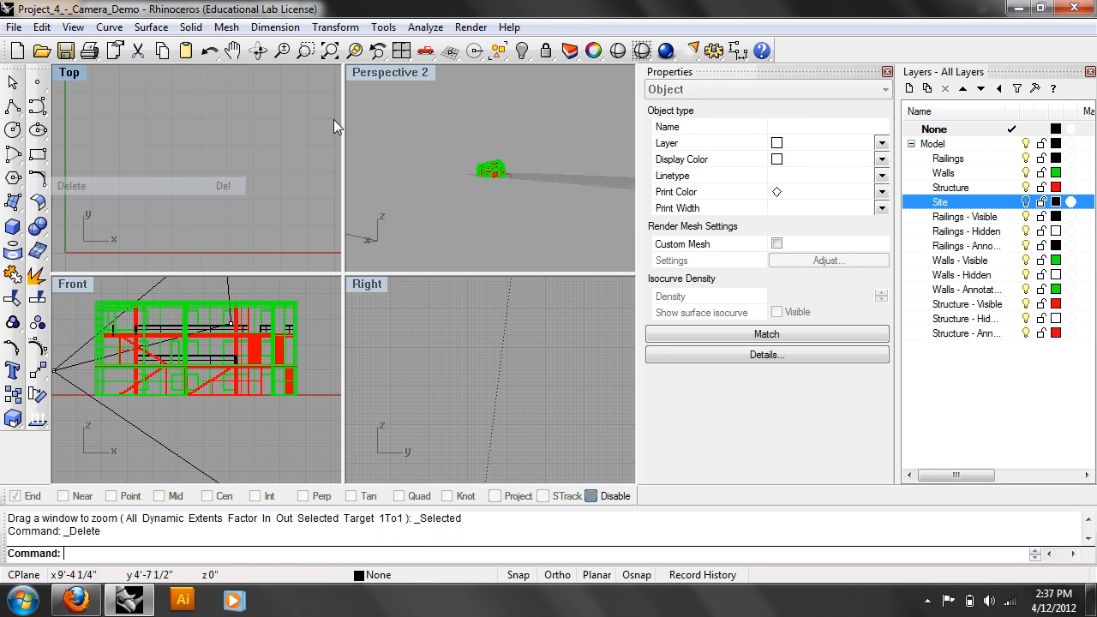
left_click(410, 73)
scroll(460, 172, "up", 5)
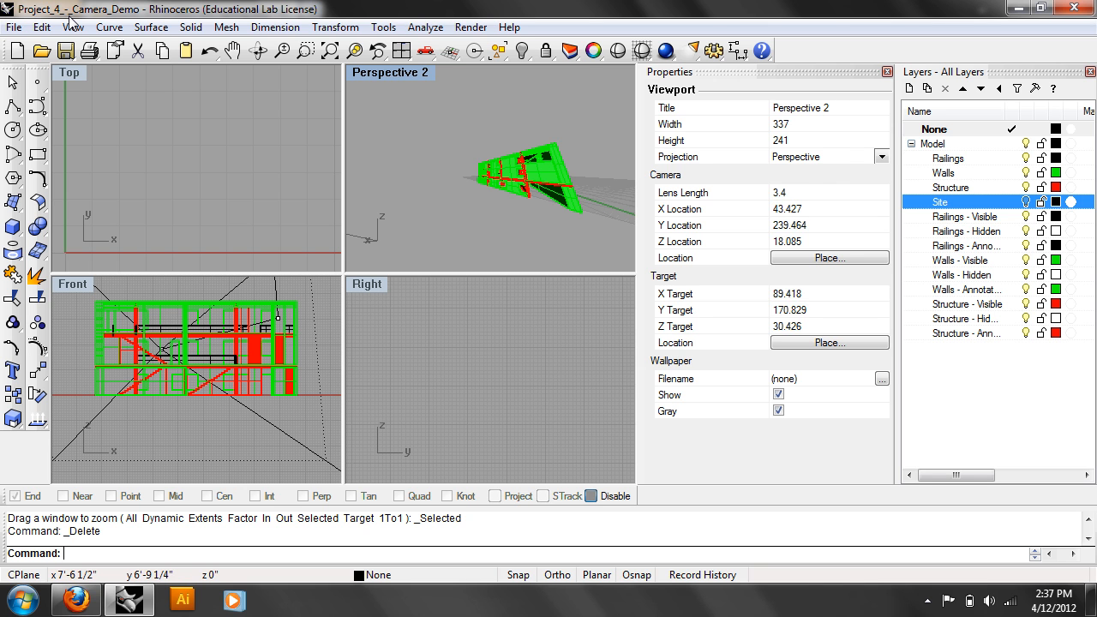
key("ctrl+z")
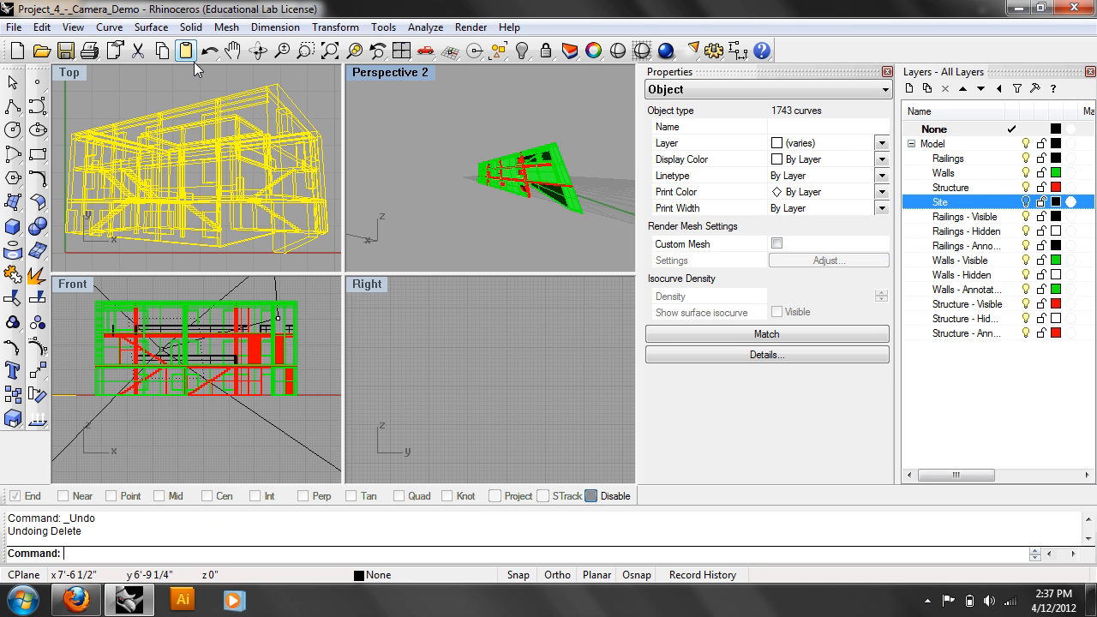
left_click(42, 27)
left_click(124, 186)
Restore the saved Perspective 2 named view in the wide-angle viewport
left_click(412, 73)
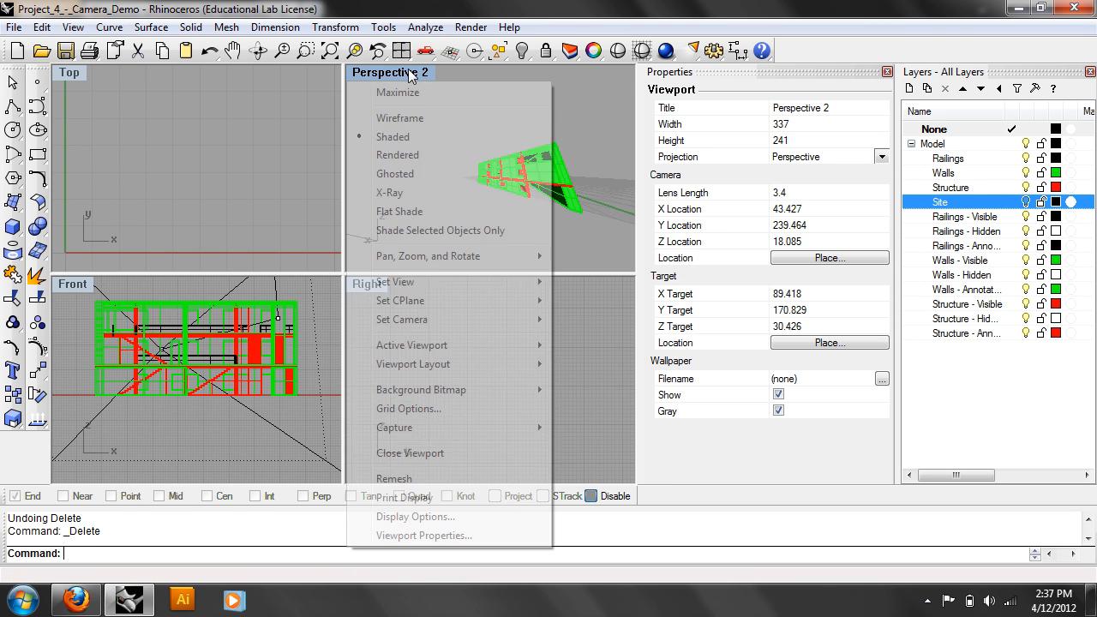
mouse_move(490, 283)
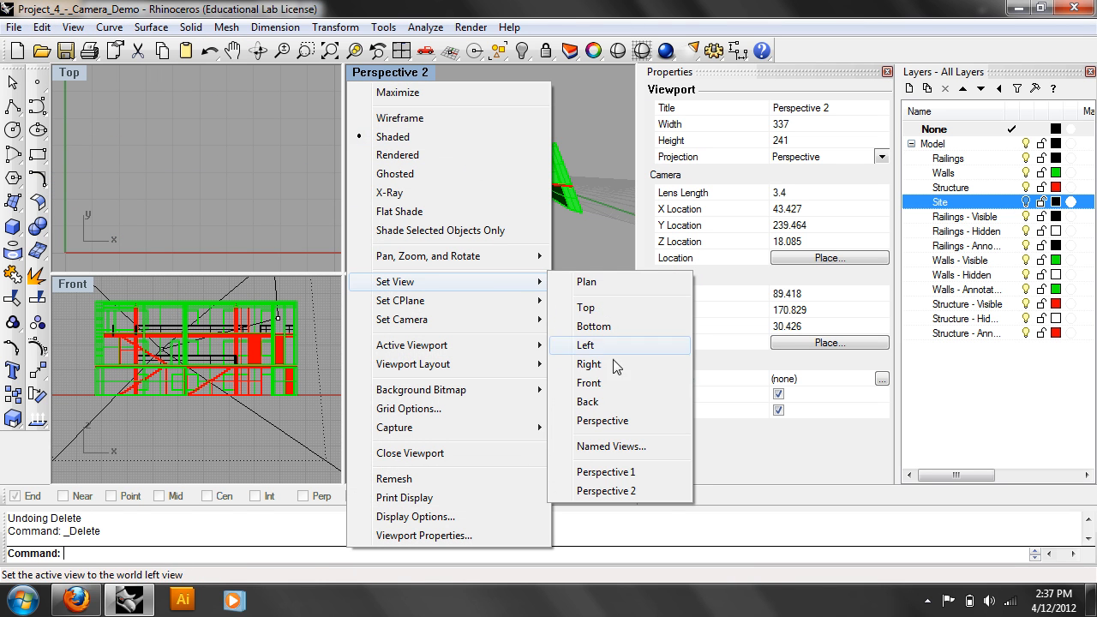
left_click(656, 474)
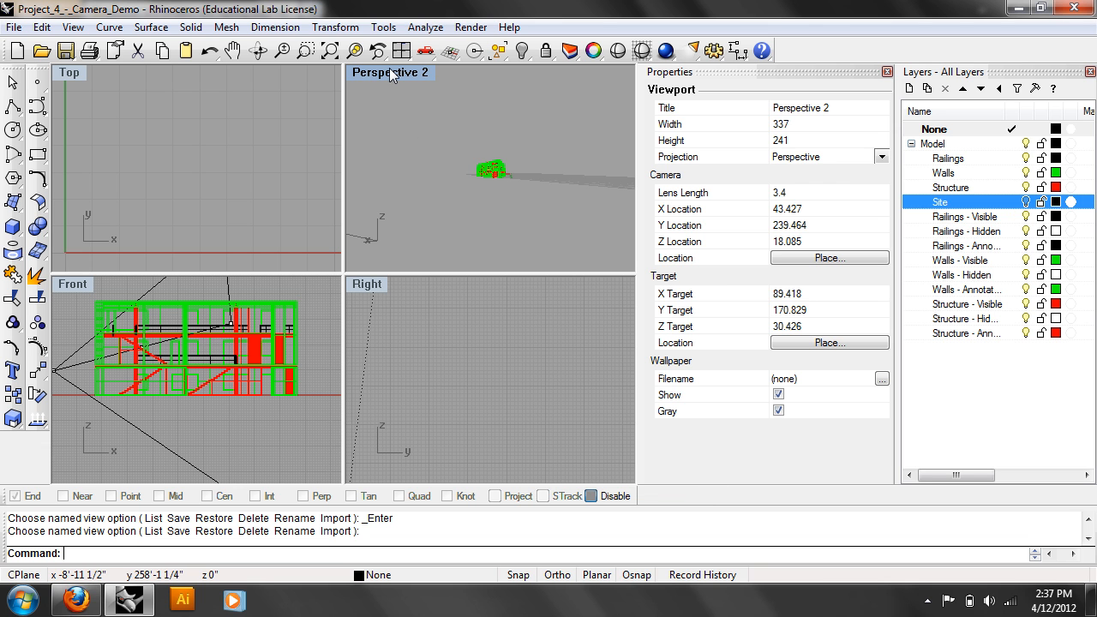
Change the Top viewport to a Perspective view and frame the building closely from a low corner angle
left_click(69, 73)
mouse_move(214, 282)
left_click(335, 419)
right_click_drag(172, 175, 214, 163)
scroll(221, 112, "up", 12)
scroll(220, 137, "up", 8)
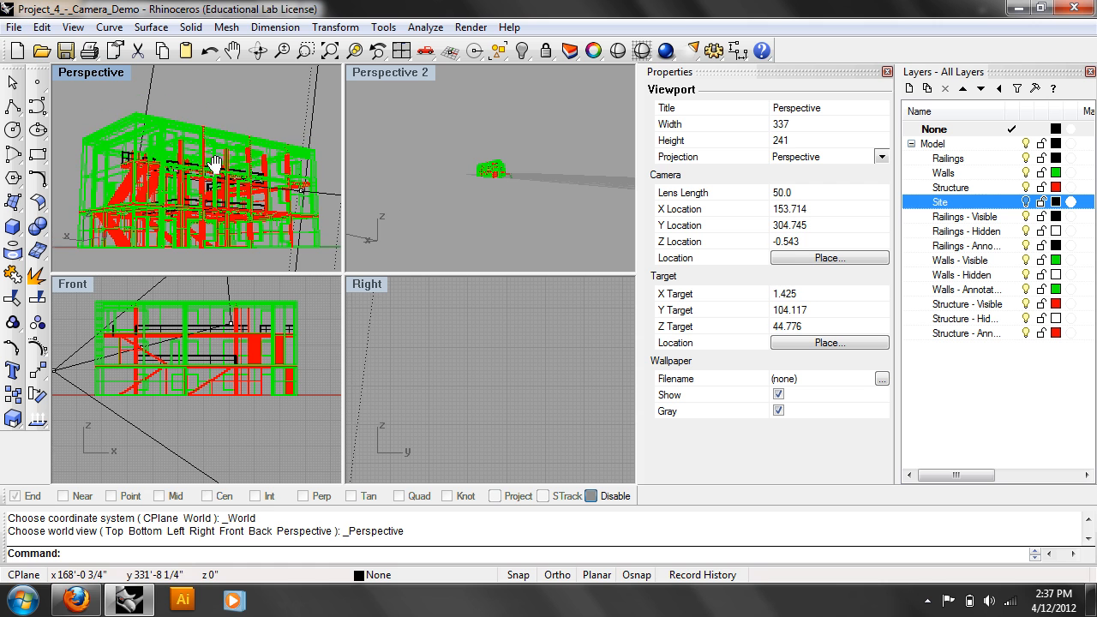
Shade the Perspective viewport and set its camera's Z location to 6.0
left_click(104, 75)
left_click(132, 136)
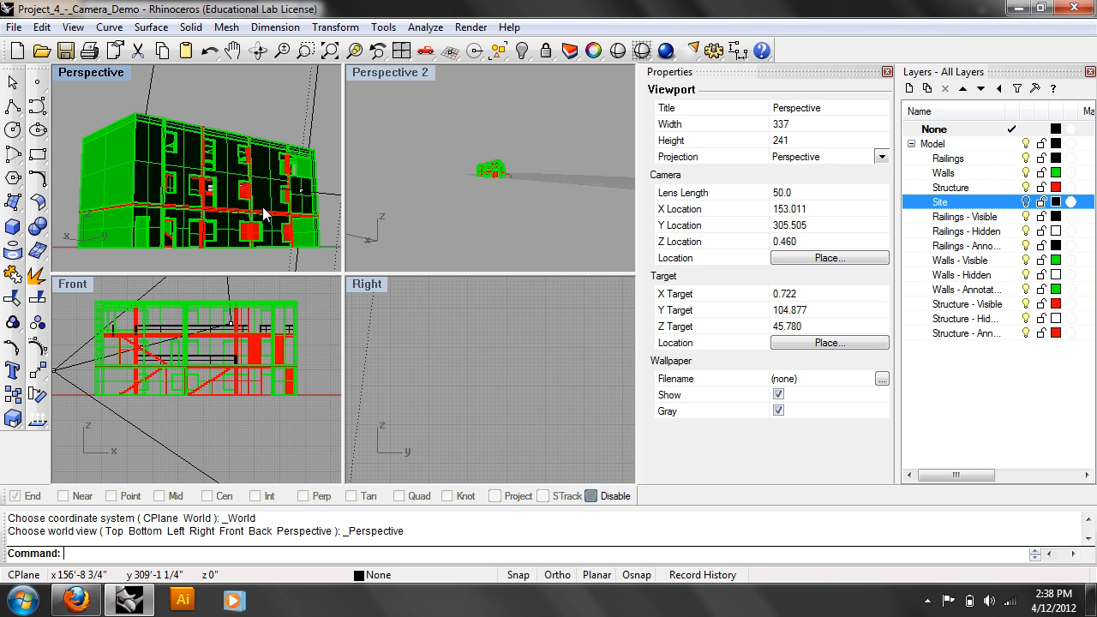
left_click(395, 70)
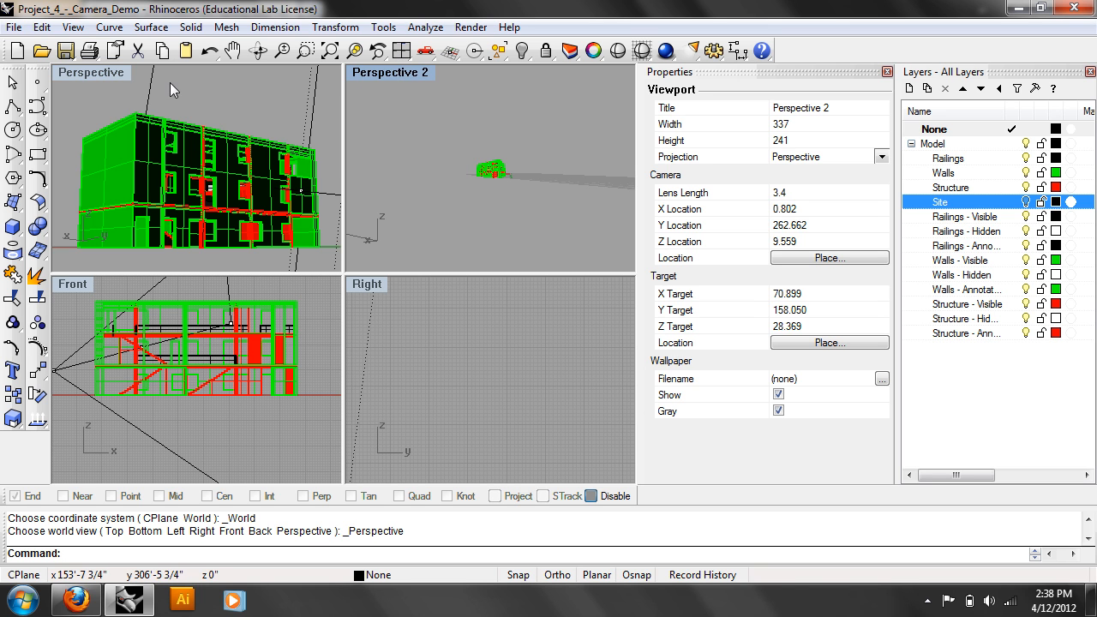
left_click(97, 68)
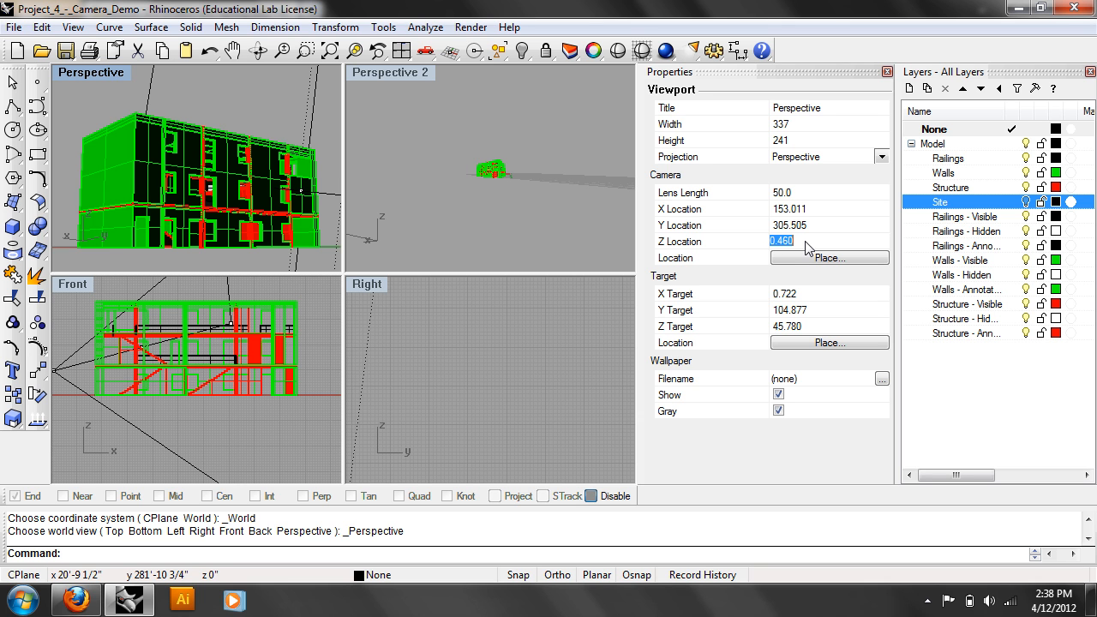
type("6.0")
key("Return")
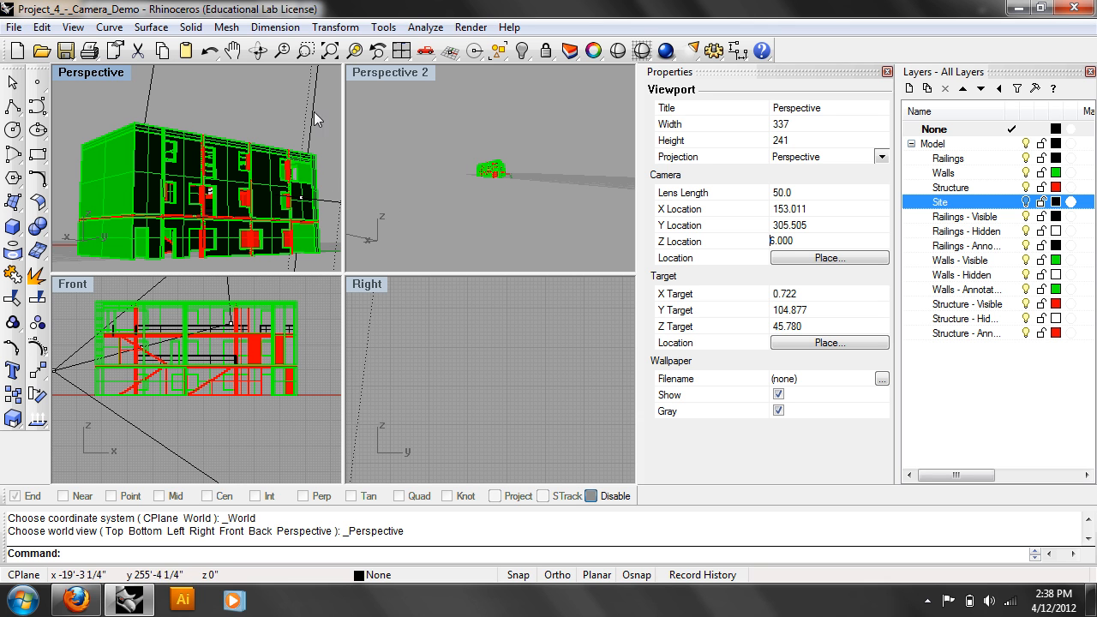
Maximize the Perspective viewport, try lens lengths of 30 and 100, and set the lens length back to 50
double_click(109, 70)
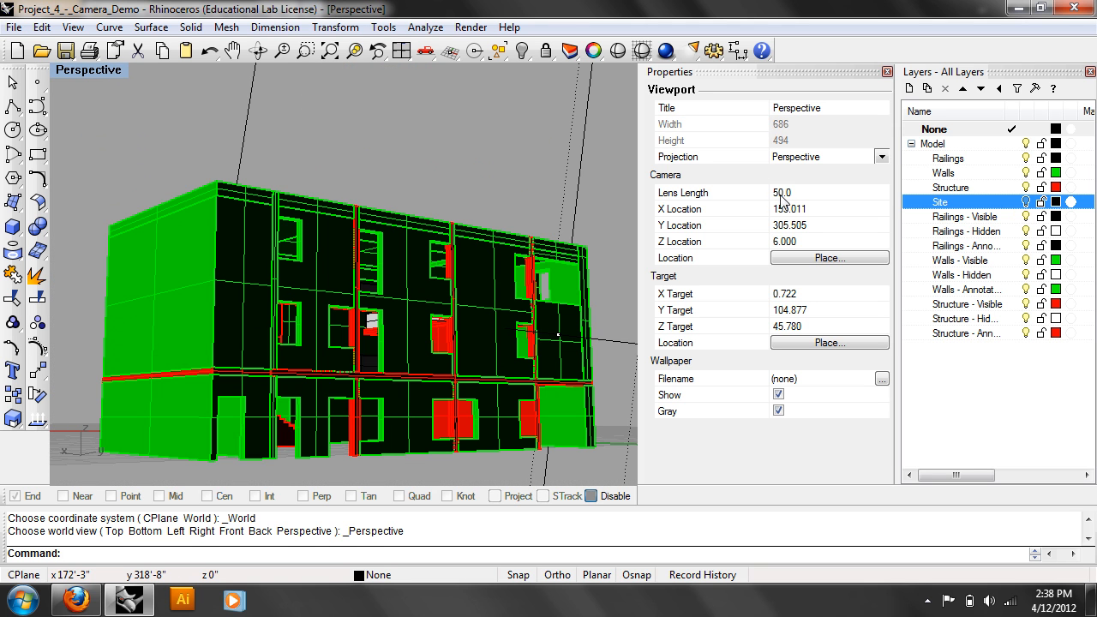
type("0")
key("Return")
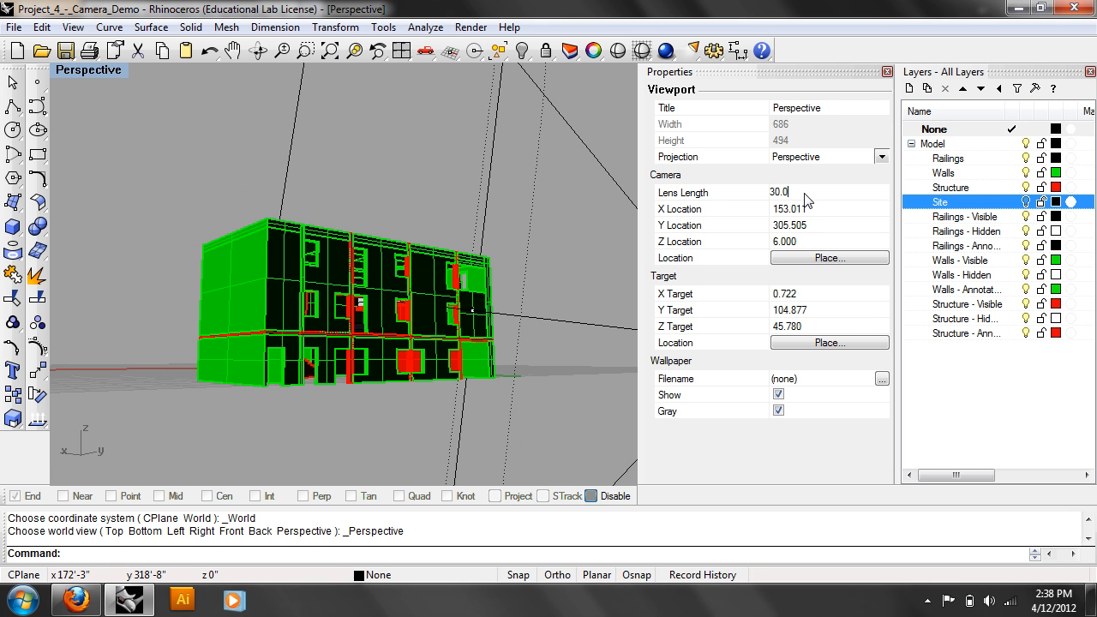
type("100")
key("Return")
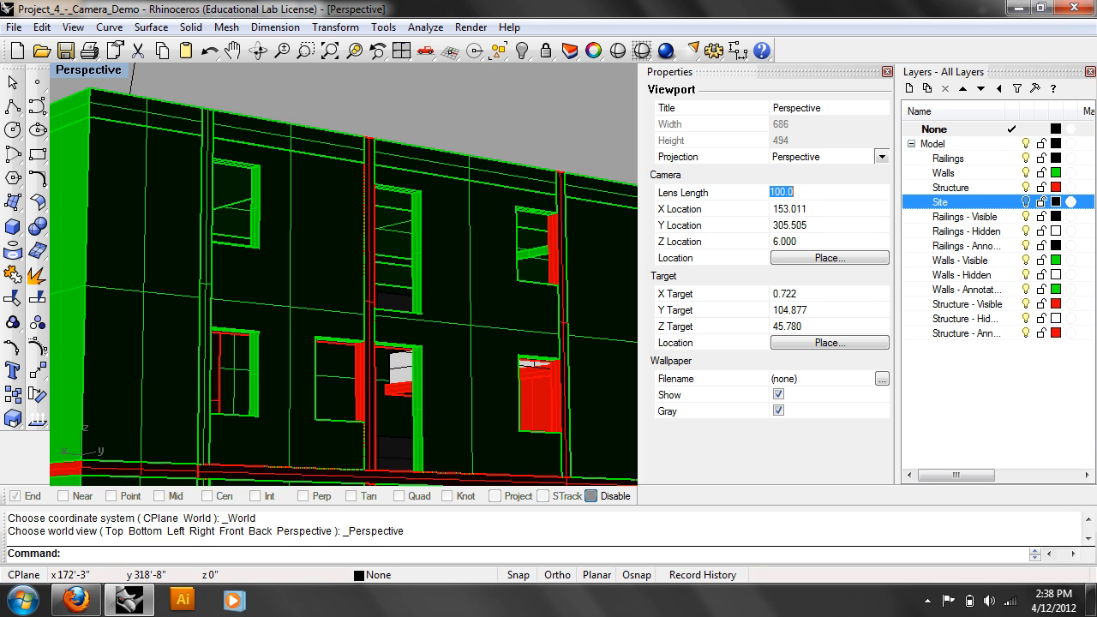
left_click_drag(808, 194, 725, 182)
type("50")
key("Return")
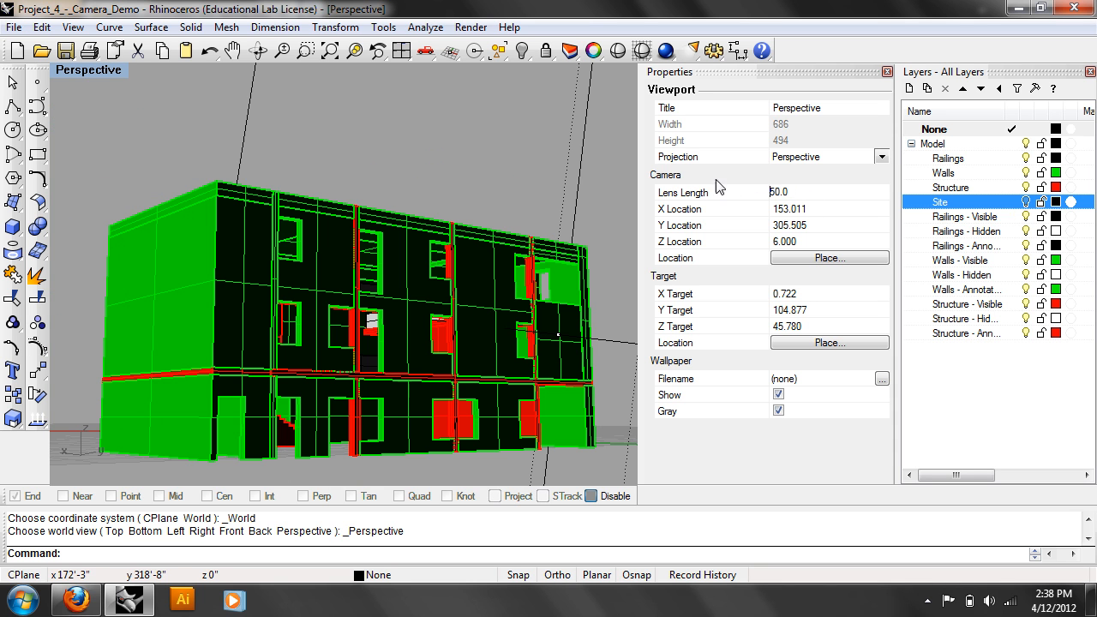
Turn the Site layer back on
left_click(1026, 202)
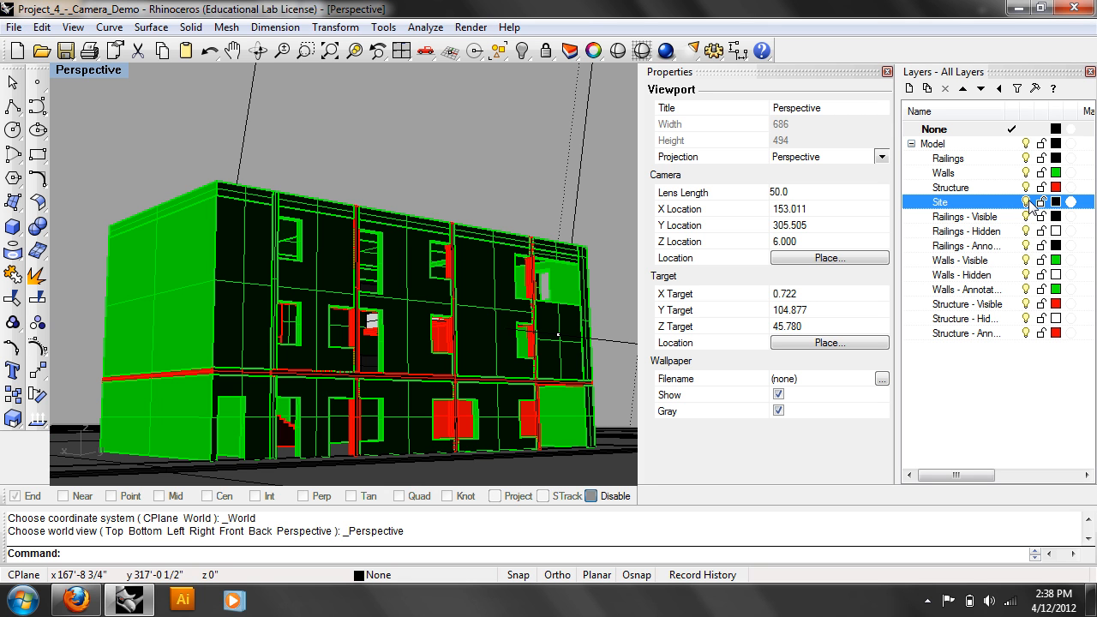
left_click(42, 28)
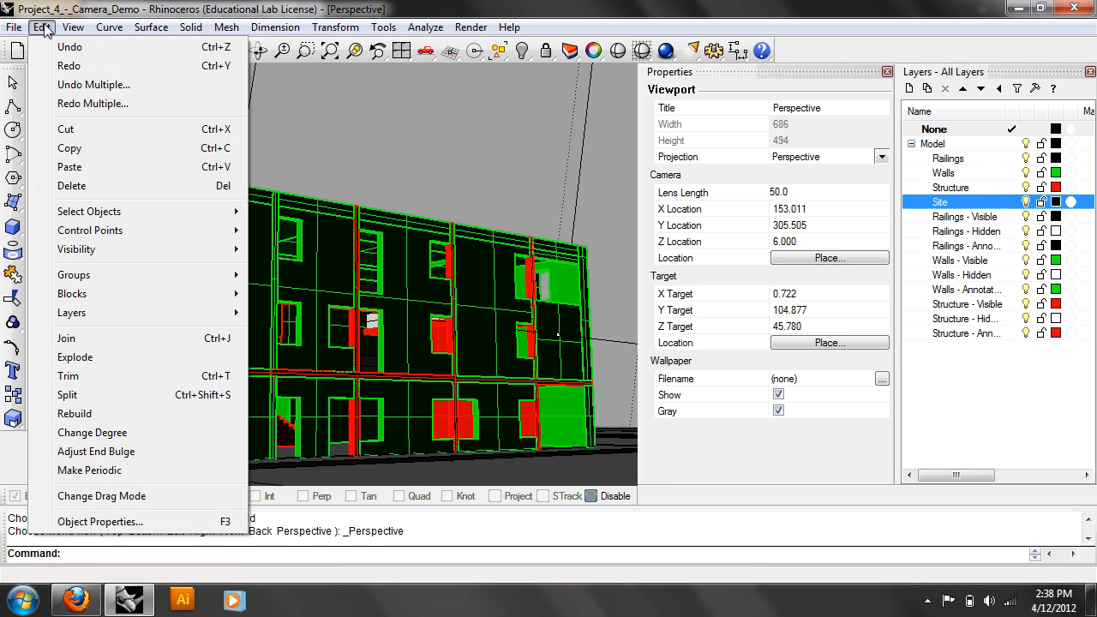
left_click(42, 27)
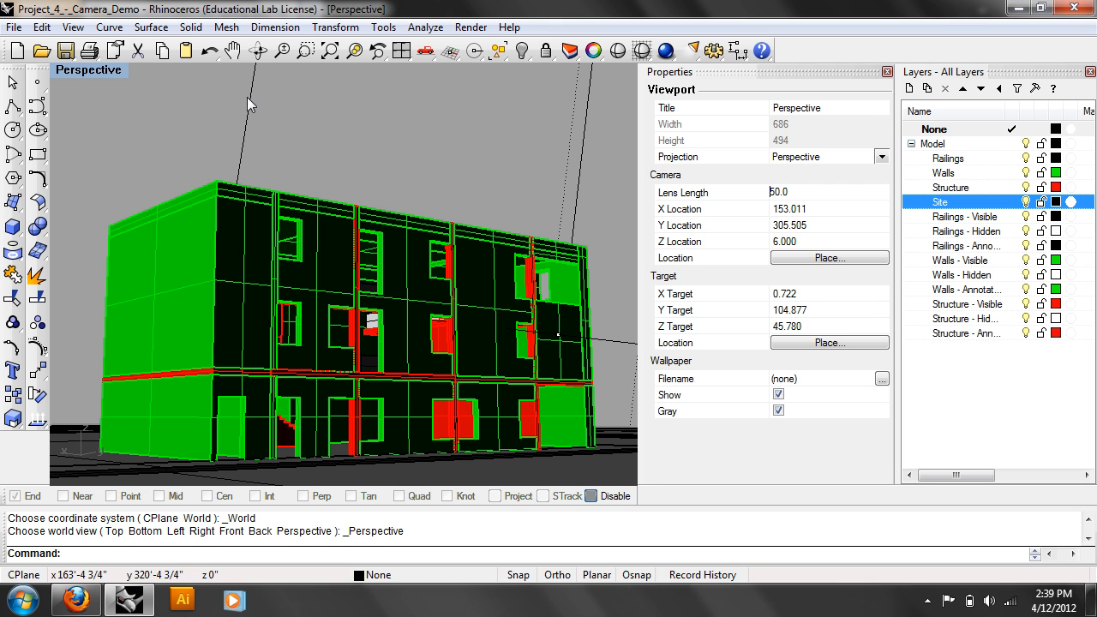
Restore the default four-viewport layout and frame the building and surrounding blocks in the Top viewport
double_click(97, 68)
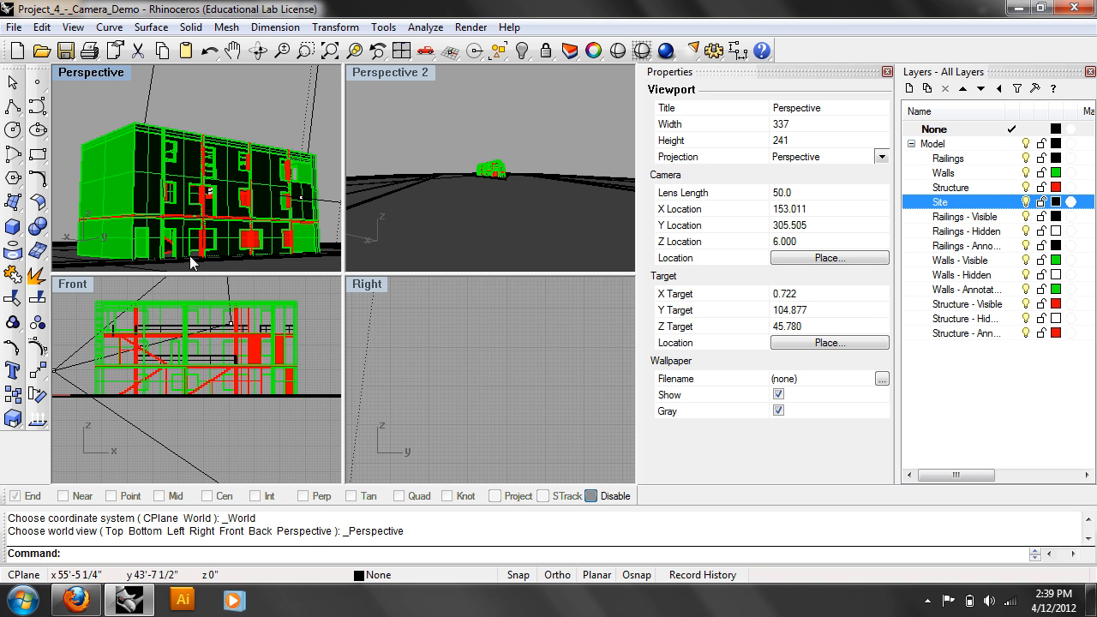
left_click(401, 50)
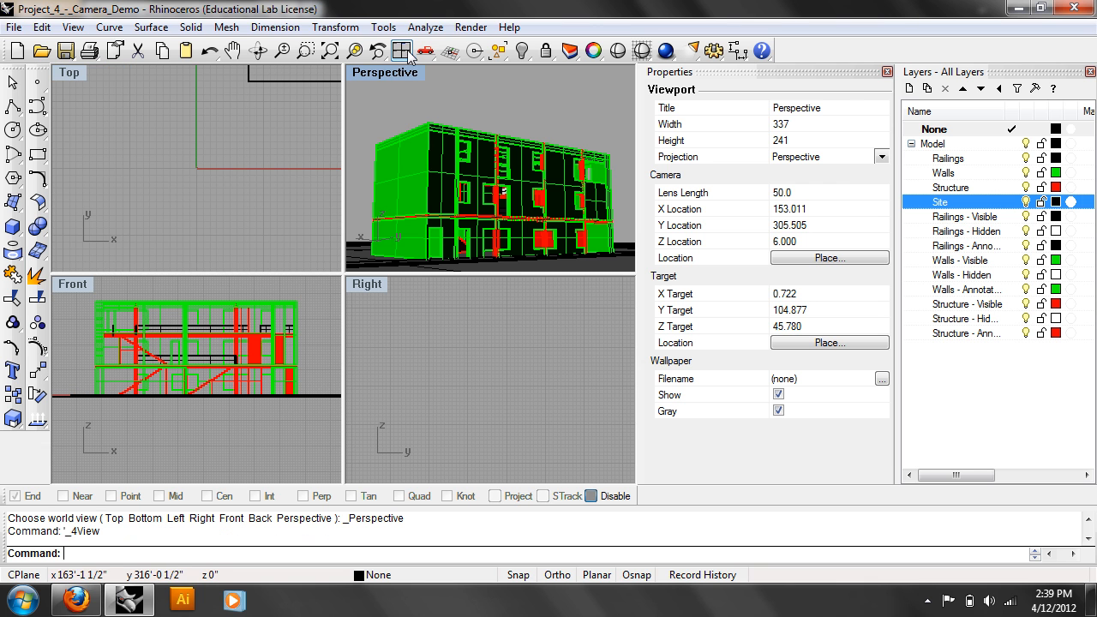
right_click_drag(255, 148, 223, 204)
scroll(198, 194, "down", 5)
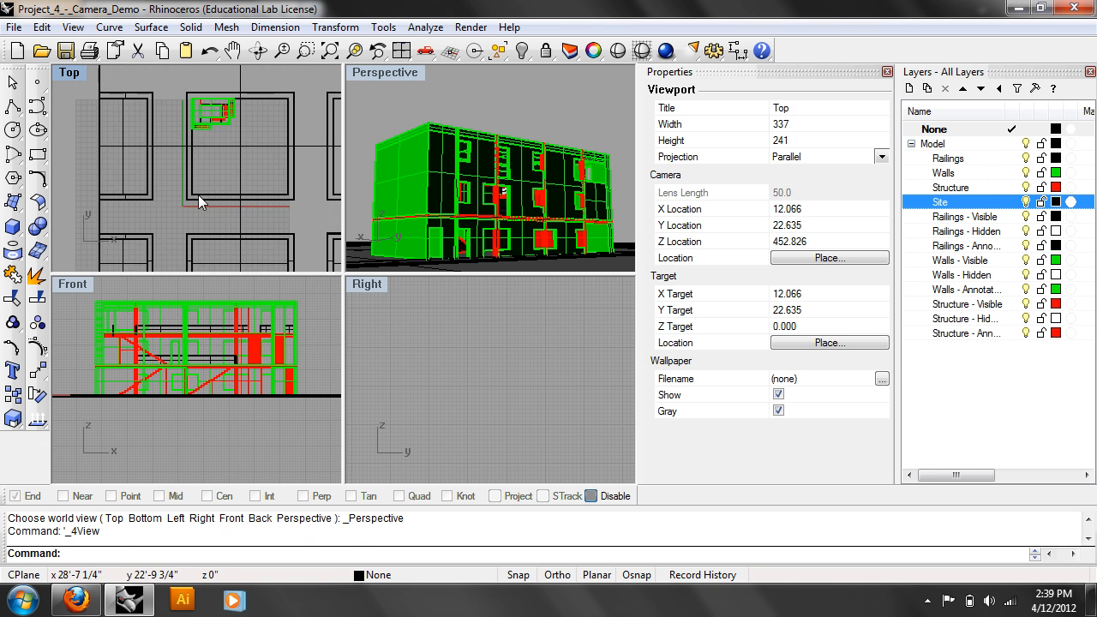
Show the camera of the Perspective viewport in the other viewports
left_click(411, 75)
left_click(73, 26)
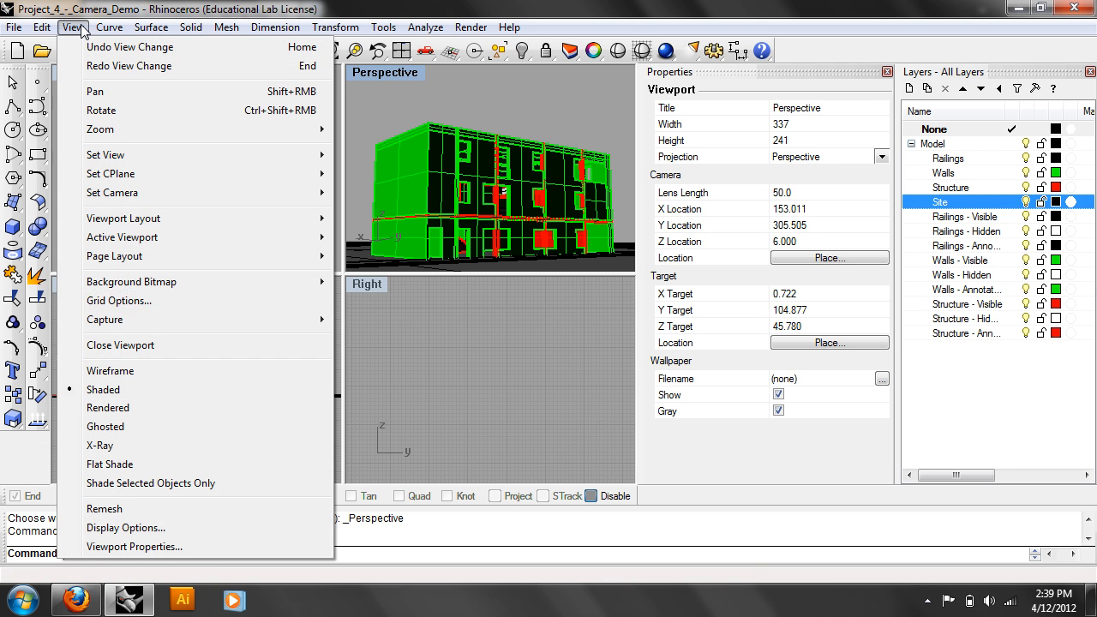
mouse_move(197, 193)
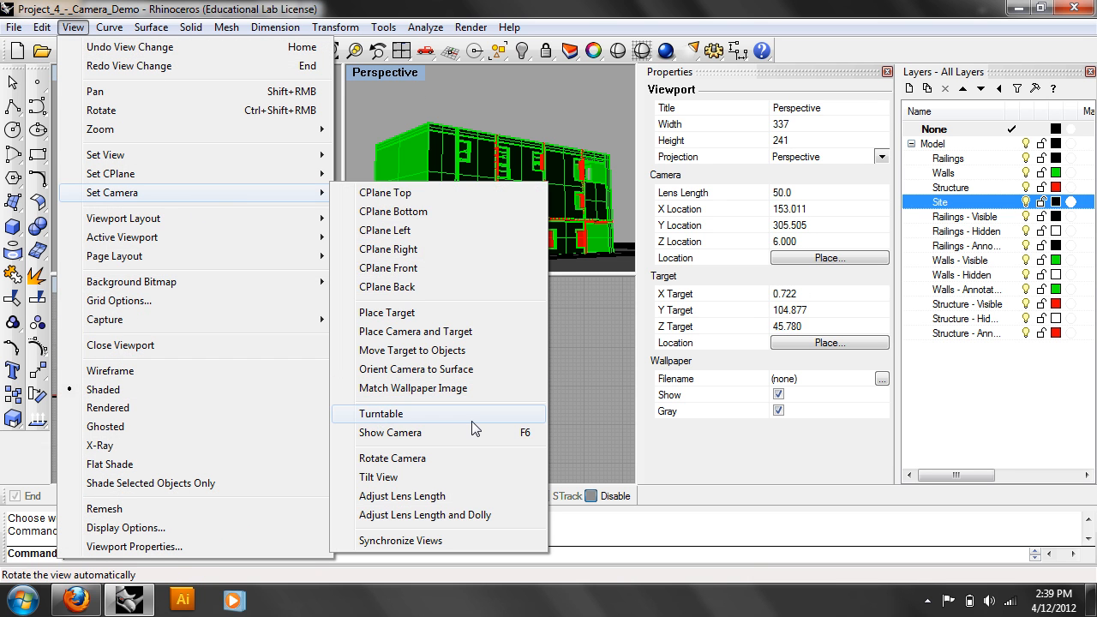
left_click(472, 427)
scroll(183, 151, "up", 12)
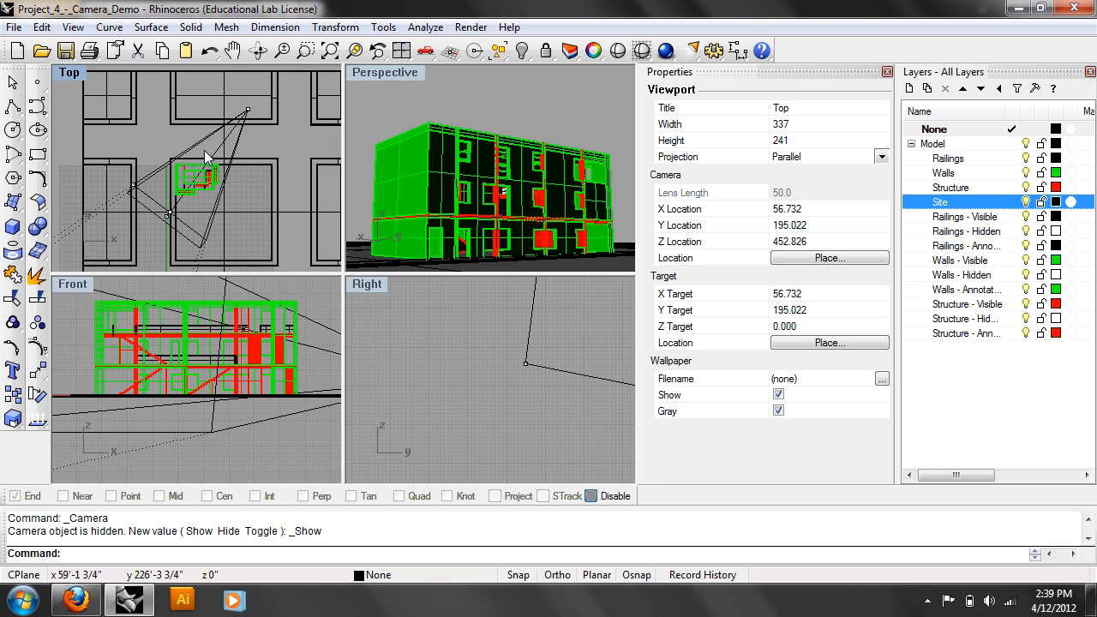
Try to place the Perspective camera and its target inside the building using the Top and Front viewports
right_click_drag(252, 121, 237, 150)
left_click_drag(254, 89, 144, 203)
right_click_drag(128, 229, 180, 153)
scroll(161, 211, "up", 3)
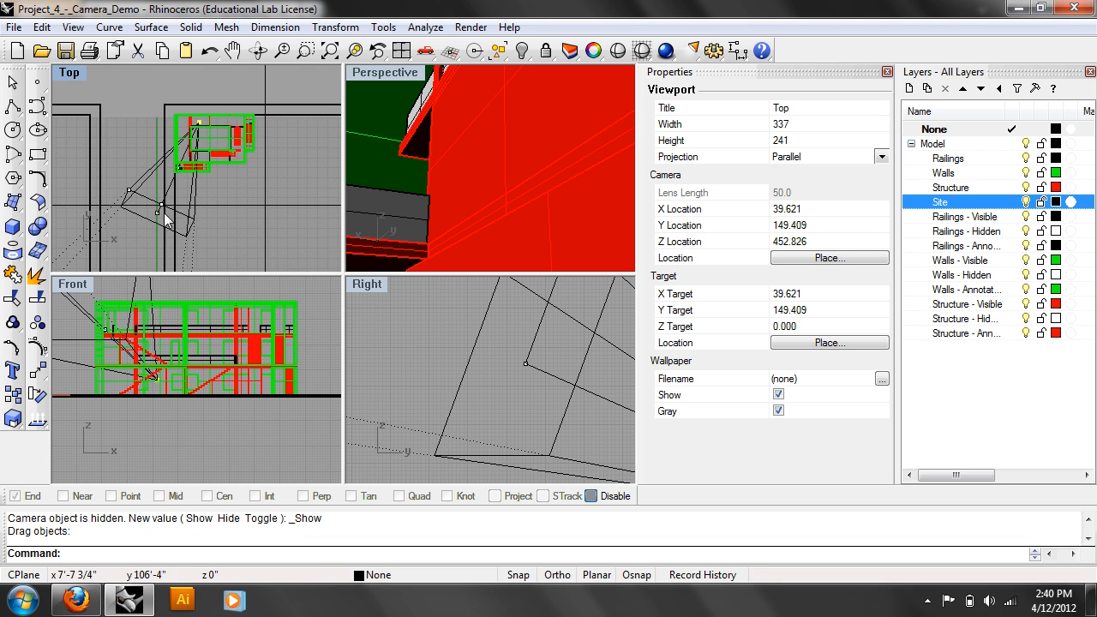
left_click_drag(152, 213, 253, 111)
scroll(183, 377, "up", 4)
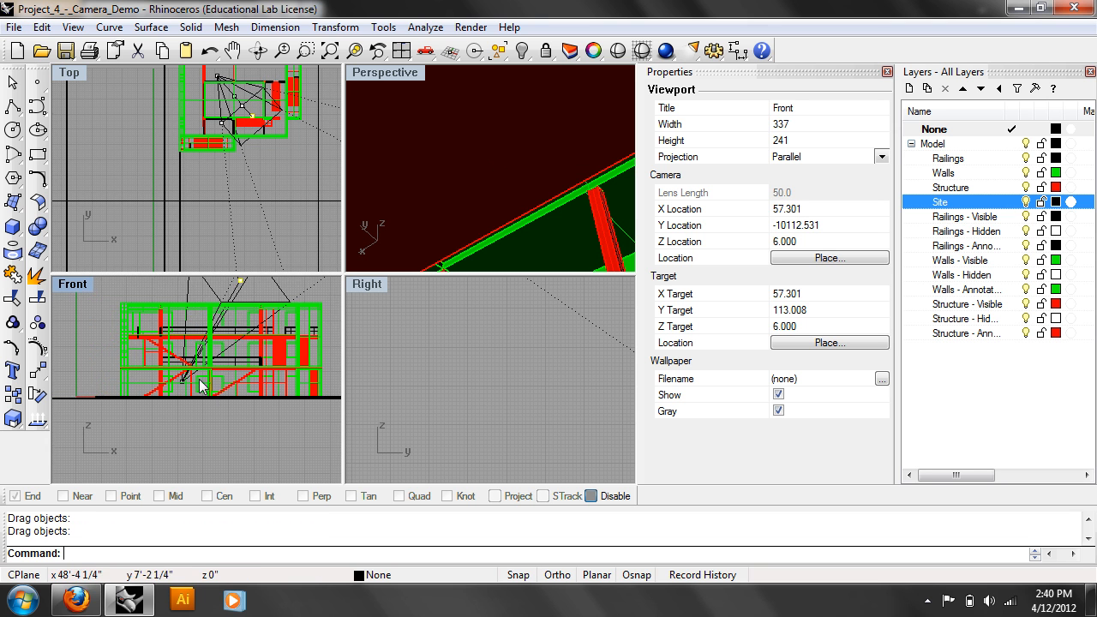
right_click_drag(274, 334, 237, 355)
left_click_drag(214, 316, 230, 412)
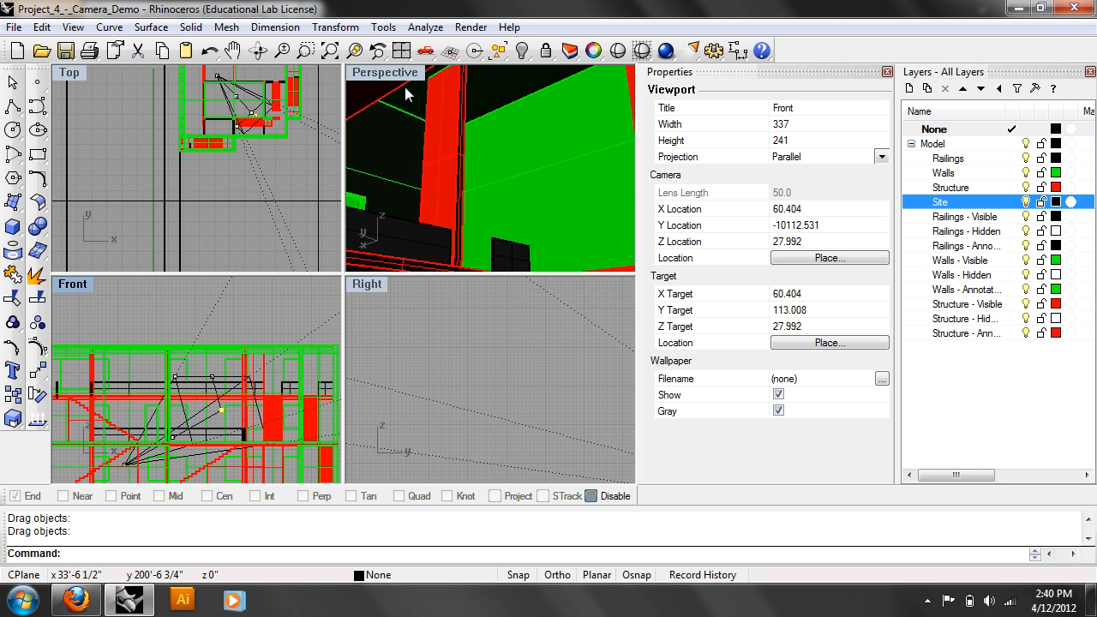
Reset the four viewports to their default views, undo the Front view change, and activate the Perspective viewport
left_click(401, 52)
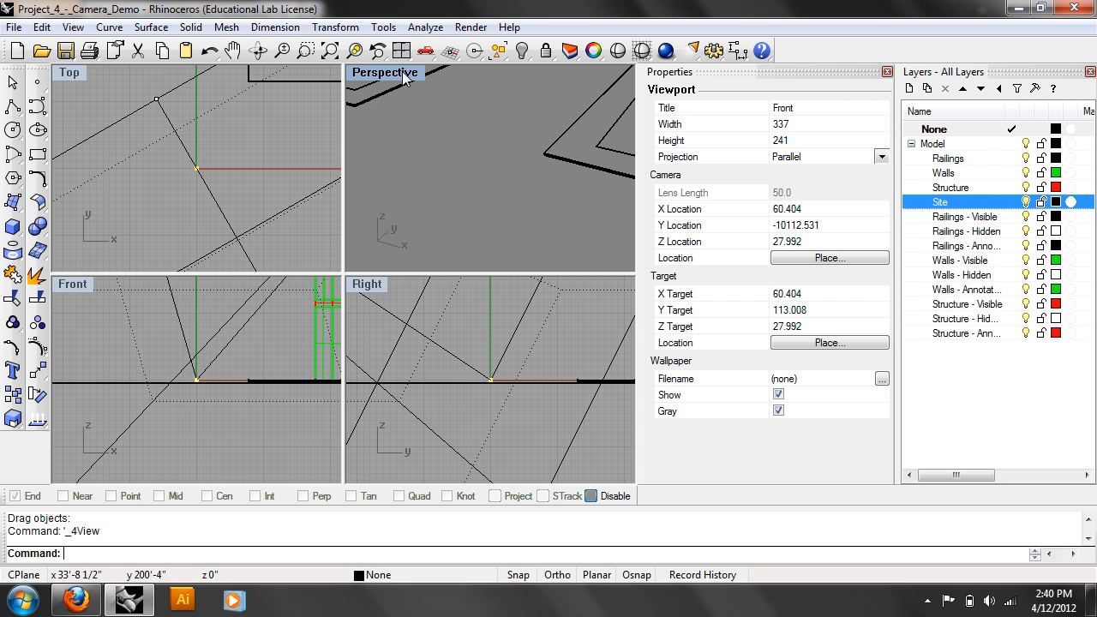
left_click(48, 28)
mouse_move(73, 27)
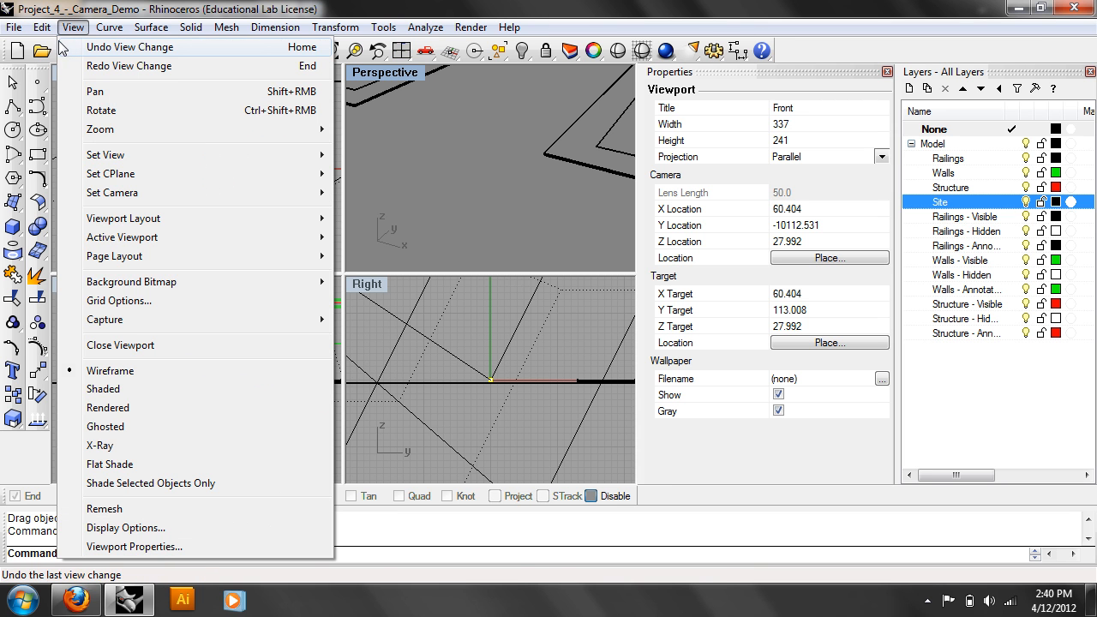
left_click(85, 47)
left_click(402, 79)
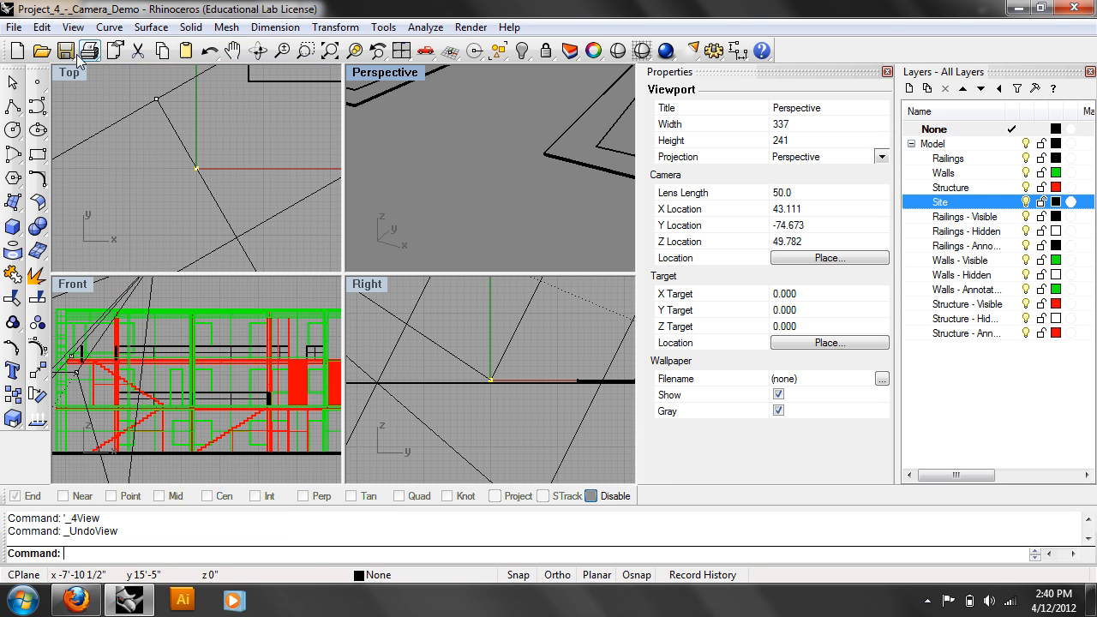
Orbit and pan the Perspective view until it faces the building's exterior from the front
scroll(259, 388, "down", 4)
right_click_drag(404, 90, 462, 187)
scroll(551, 159, "up", 20)
right_click_drag(556, 179, 525, 181, "shift")
scroll(600, 164, "down", 5)
right_click_drag(600, 163, 474, 194, "shift")
right_click_drag(561, 171, 357, 197, "shift")
right_click_drag(507, 173, 537, 135)
right_click_drag(436, 217, 503, 172, "shift")
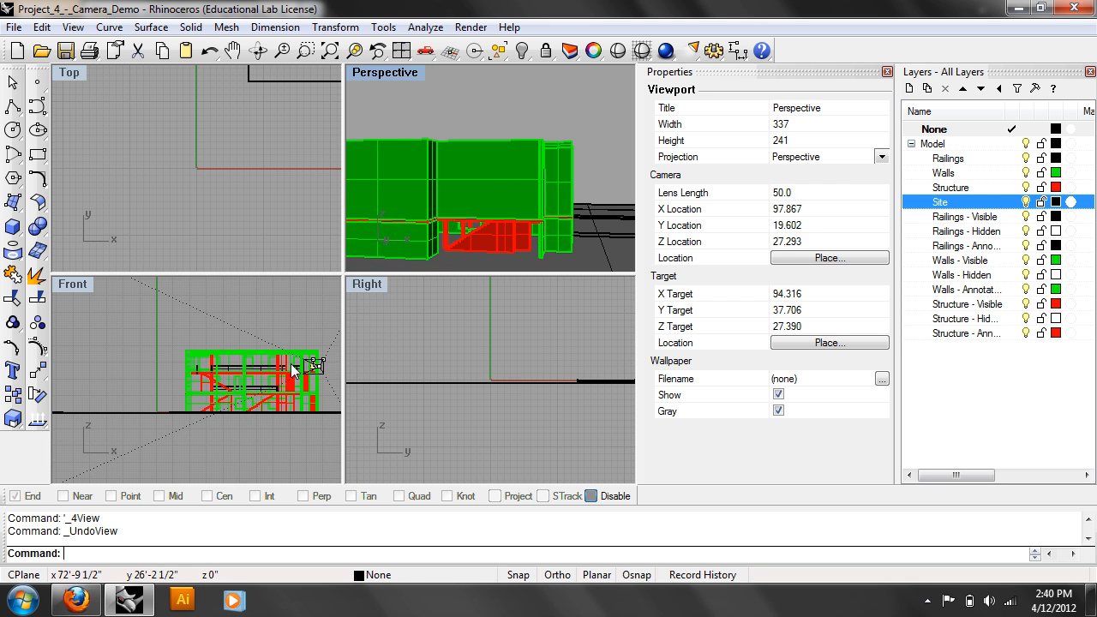
Lower the Perspective camera in the Front viewport and move it inside the building beside the stair in the Top viewport
scroll(294, 371, "up", 8)
left_click_drag(275, 348, 174, 455)
scroll(235, 177, "down", 6)
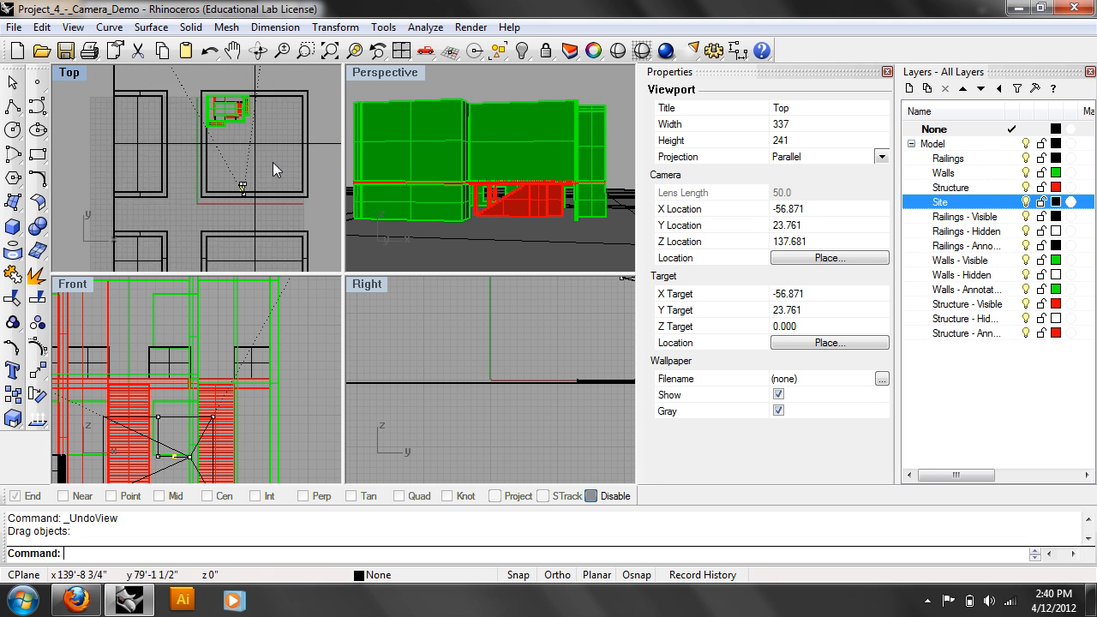
scroll(273, 169, "up", 5)
left_click_drag(200, 222, 193, 114)
right_click_drag(193, 114, 193, 217)
left_click_drag(194, 223, 172, 132)
scroll(179, 150, "up", 3)
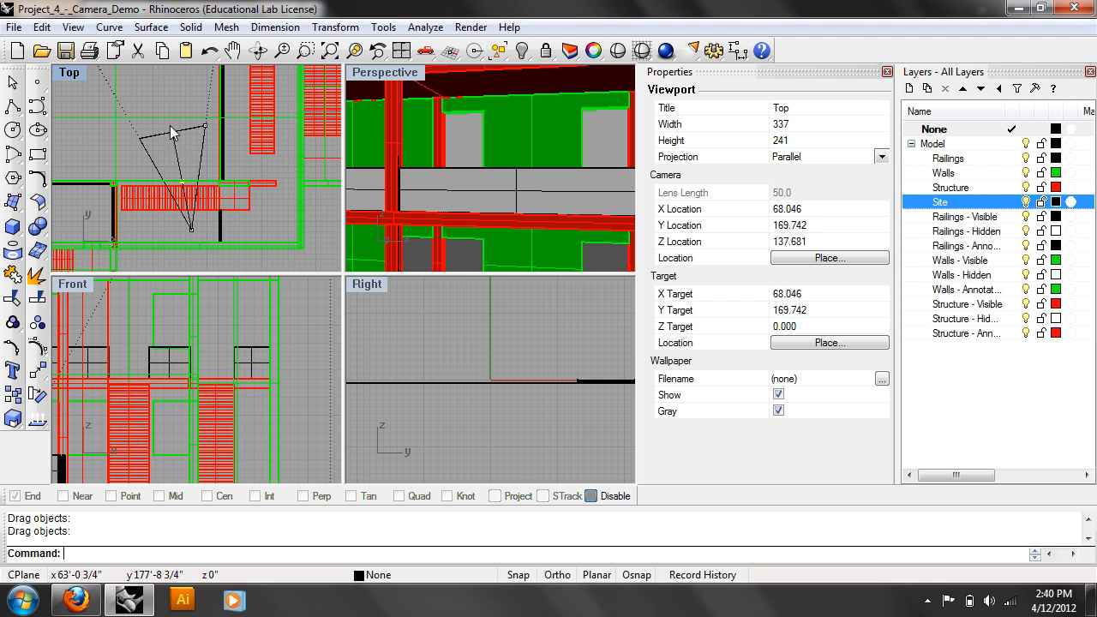
Raise the camera target in the Front viewport so the view looks upward, and lock the Model layer
left_click(172, 132)
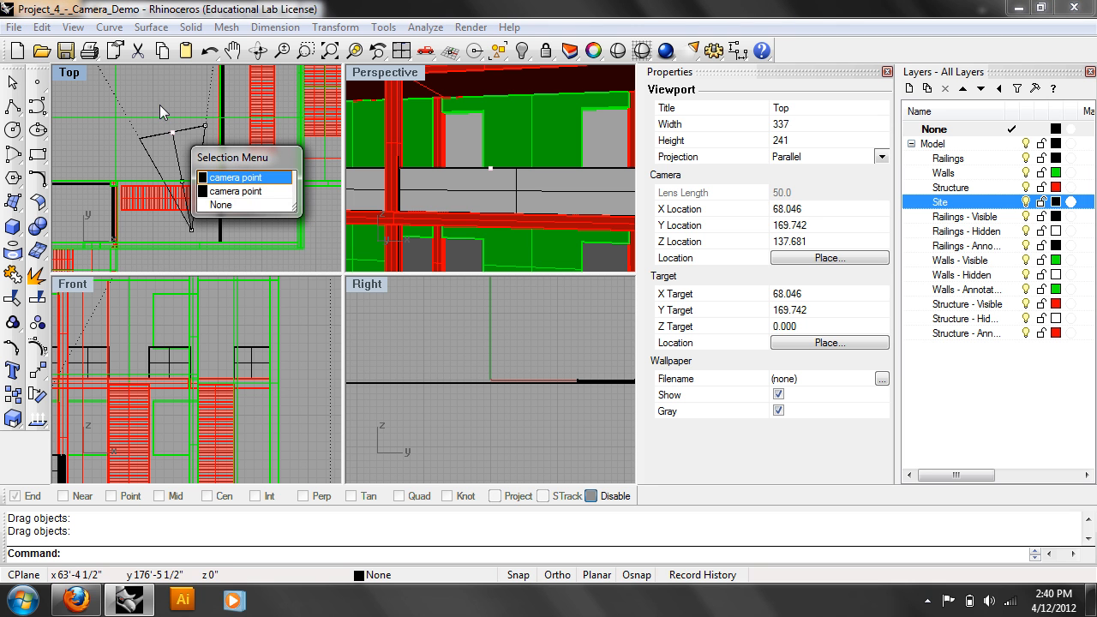
left_click(246, 203)
right_click_drag(60, 391, 235, 371)
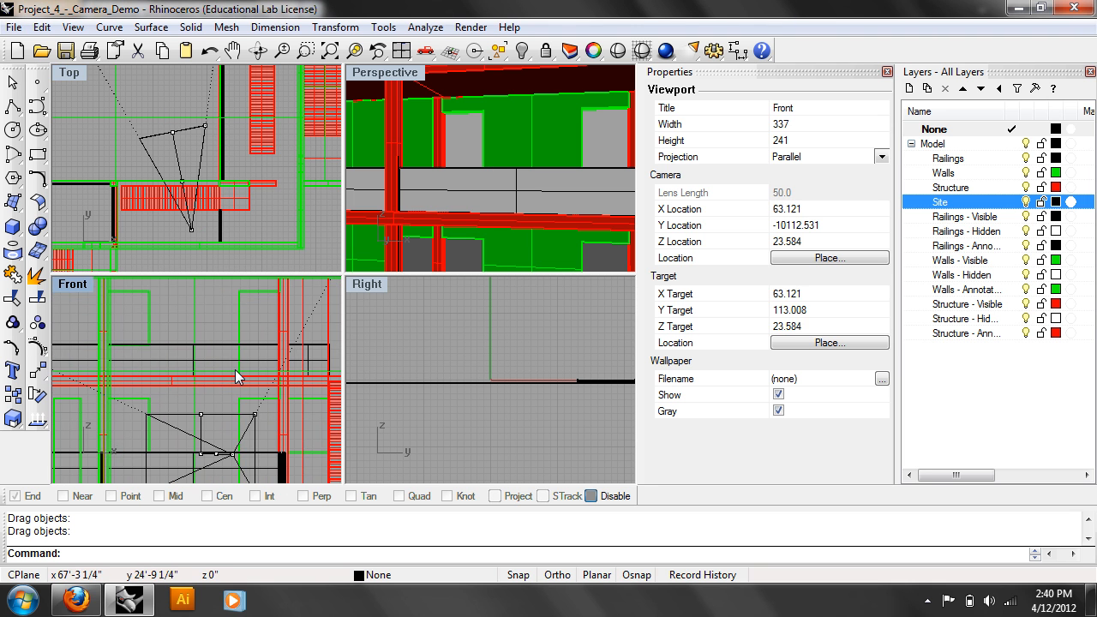
scroll(235, 377, "down", 2)
left_click(210, 422)
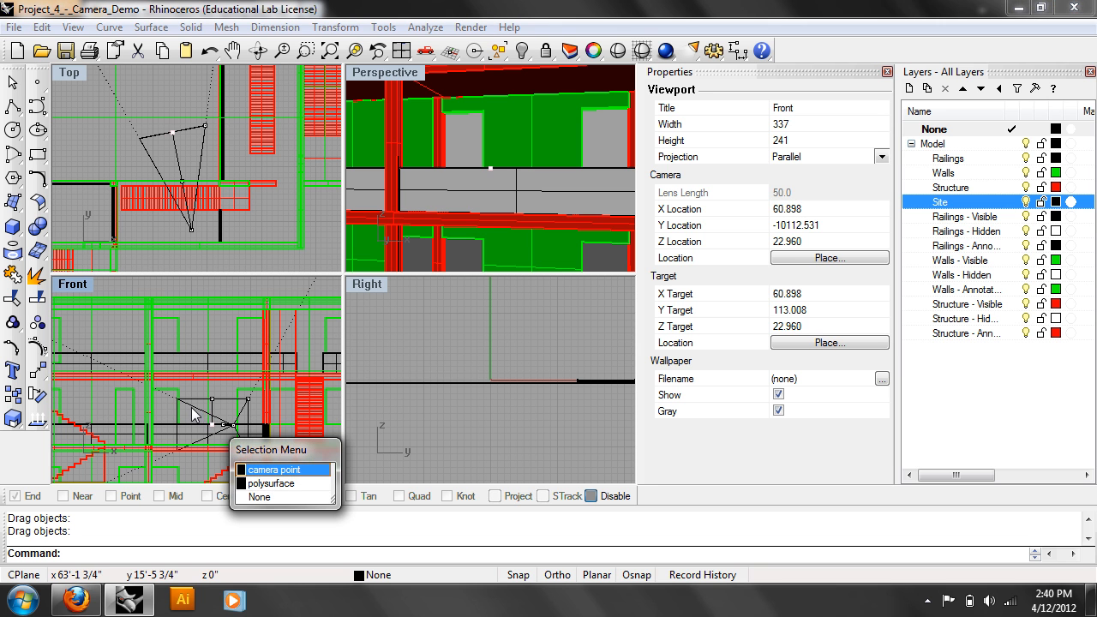
left_click(254, 473)
left_click_drag(213, 424, 186, 380)
left_click(1040, 144)
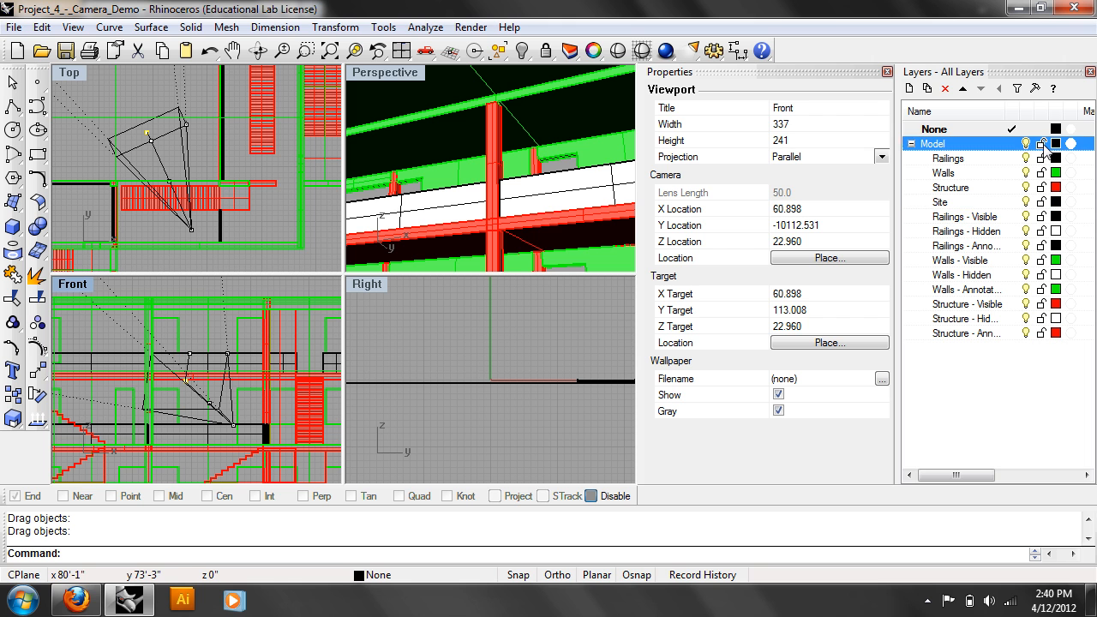
Try lens lengths of 30 and 20 for the Perspective camera and settle on 10
left_click(383, 75)
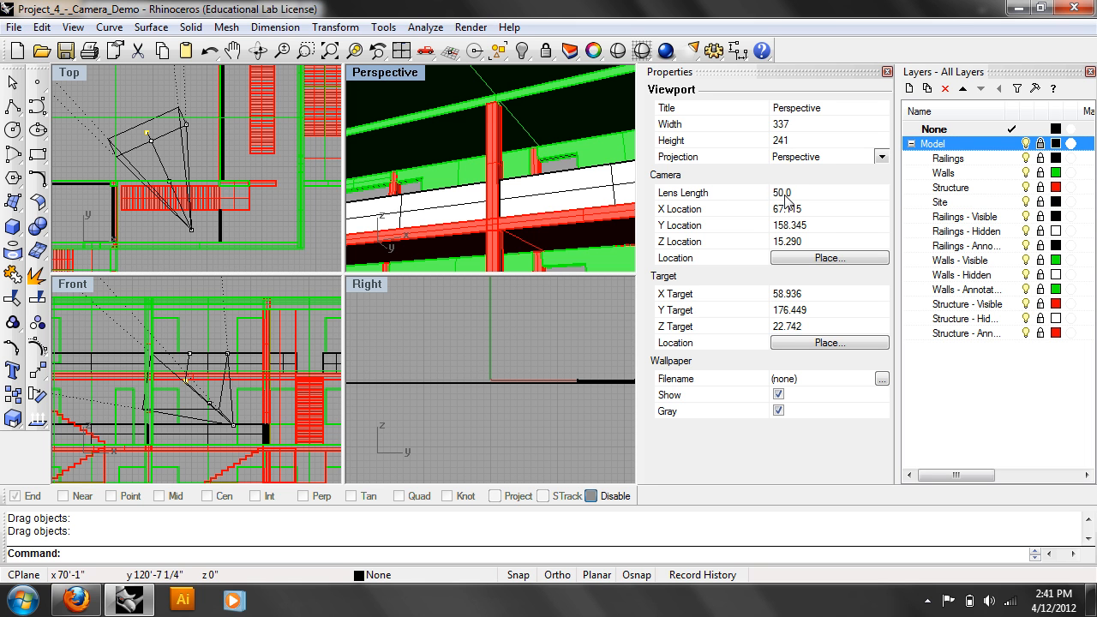
type("30")
key("Return")
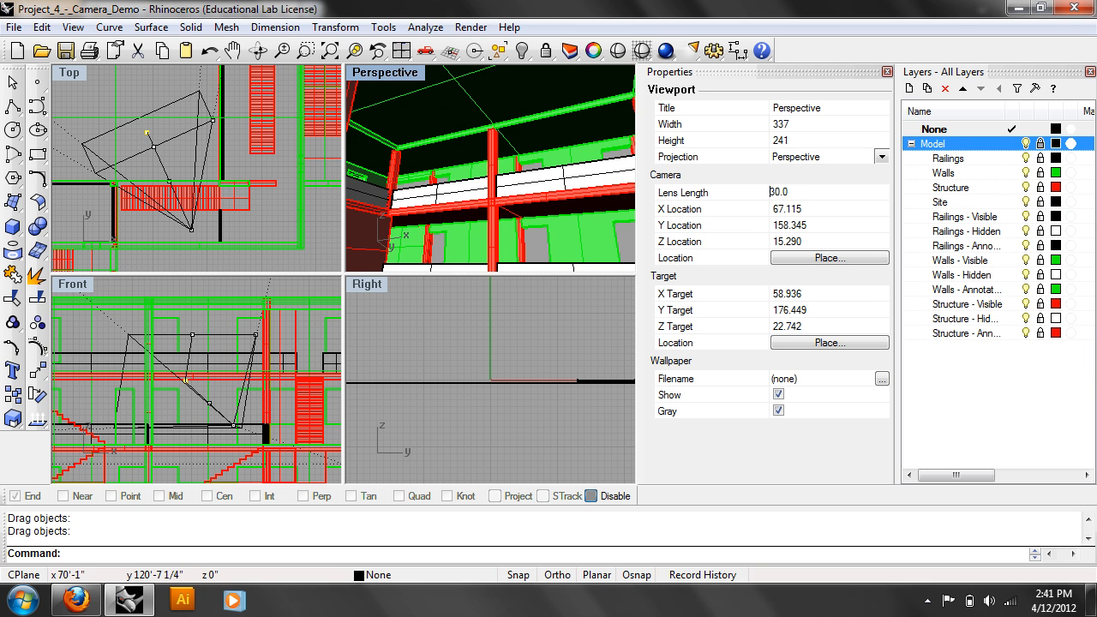
left_click(742, 191)
type("20")
key("Return")
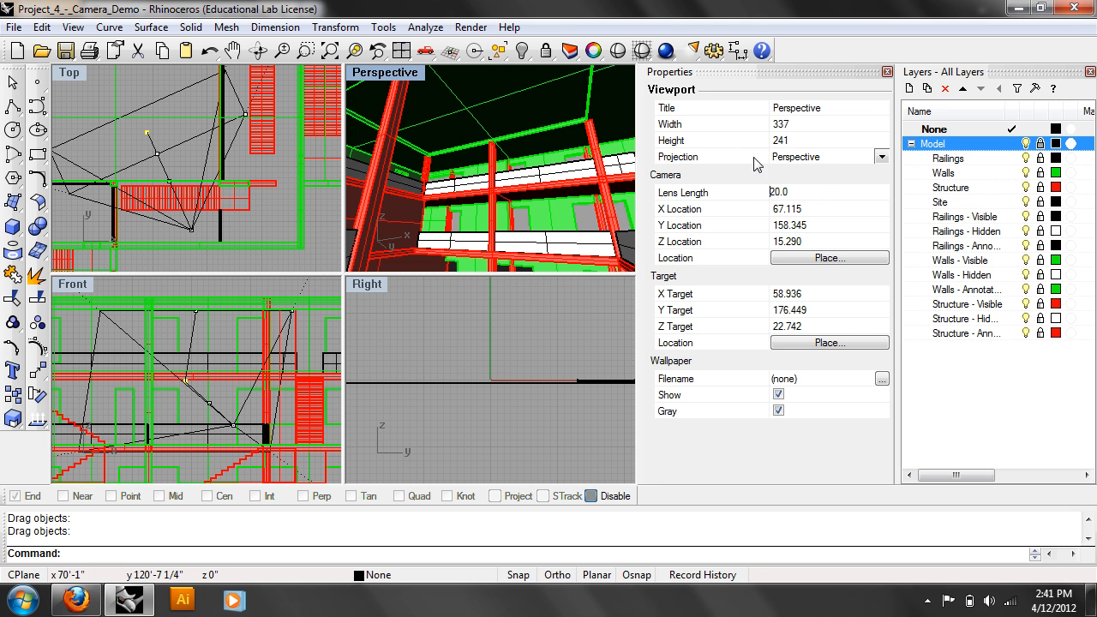
left_click(751, 195)
type("10")
key("Return")
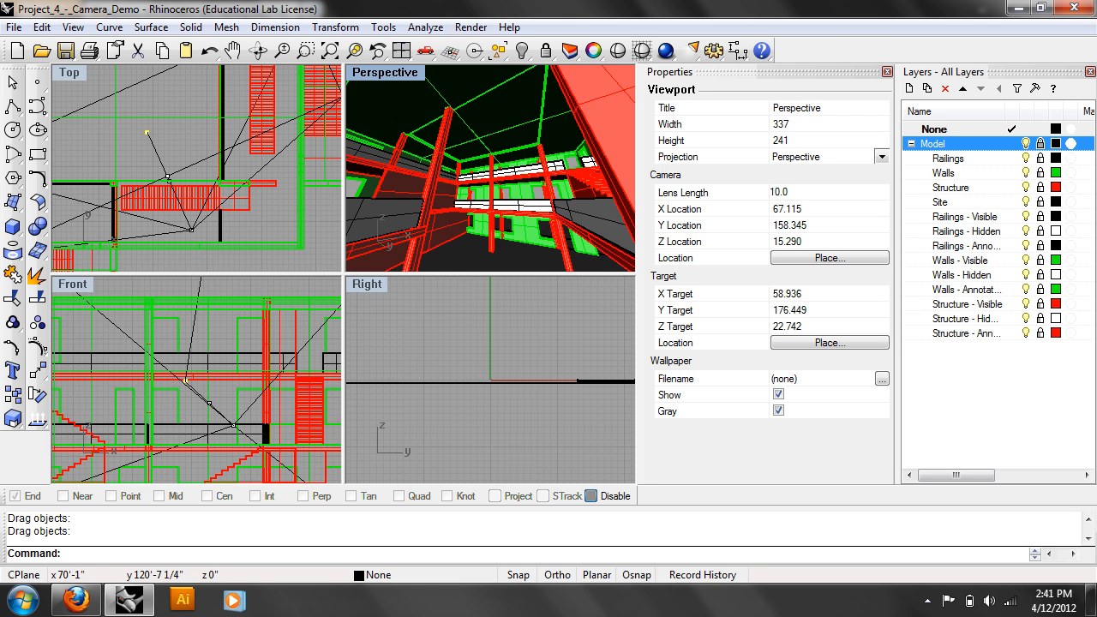
Lower the Perspective camera to the ground floor in the Front viewport and shift it toward the stair in the Top viewport
left_click(235, 440)
right_click_drag(236, 440, 239, 399)
left_click_drag(239, 391, 94, 449)
right_click_drag(177, 378, 253, 377)
mouse_move(273, 341)
left_mouse_down()
mouse_move(287, 377)
mouse_move(319, 370)
mouse_move(324, 384)
mouse_move(300, 460)
mouse_move(324, 411)
mouse_move(250, 381)
mouse_move(201, 343)
mouse_move(176, 360)
mouse_move(274, 403)
mouse_move(273, 324)
left_mouse_up()
scroll(197, 162, "down", 3)
right_click_drag(195, 164, 101, 201)
left_click_drag(99, 200, 219, 177)
Raise the camera to the upper floor beside the stair, then move its target in the Front viewport so the view looks nearly level
right_click_drag(288, 410, 258, 439)
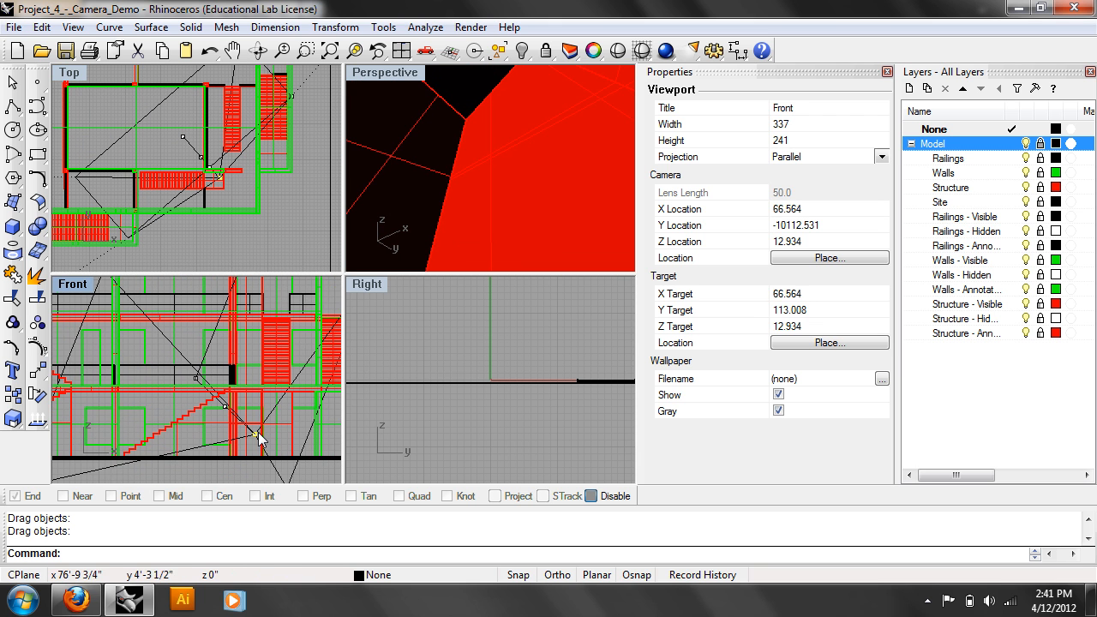
left_click_drag(257, 436, 289, 350)
right_click_drag(233, 178, 232, 193)
scroll(233, 192, "up", 4)
left_click_drag(243, 193, 234, 165)
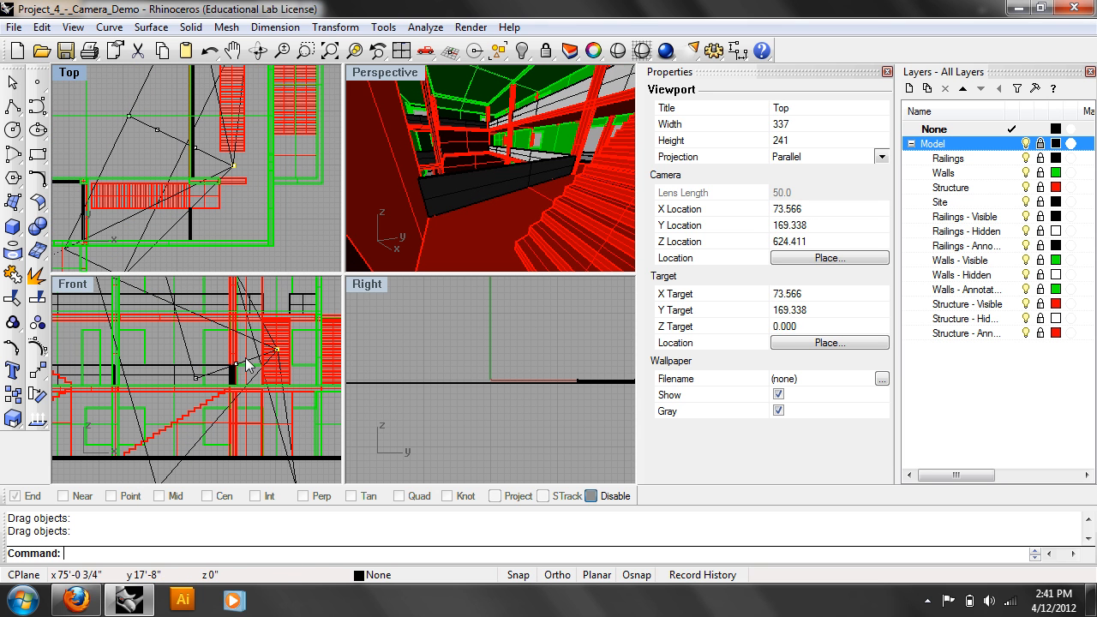
right_click_drag(245, 358, 301, 392)
left_click_drag(251, 411, 194, 369)
right_click_drag(308, 364, 257, 358)
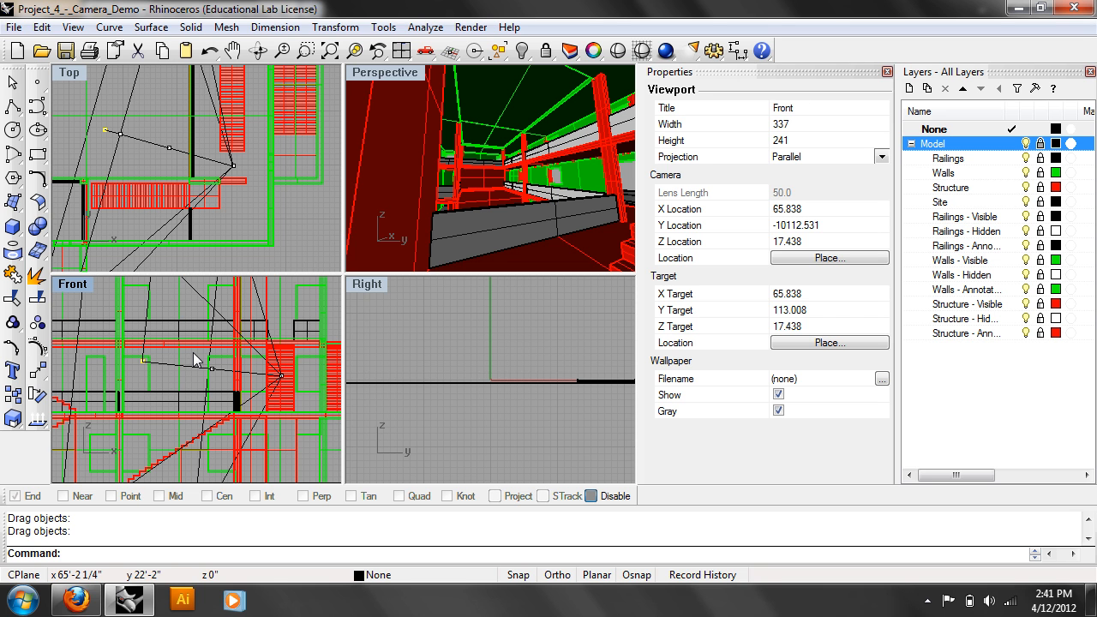
Adjust lens length and dolly together in the Perspective viewport to bring the lens length down to about 8
left_click(404, 70)
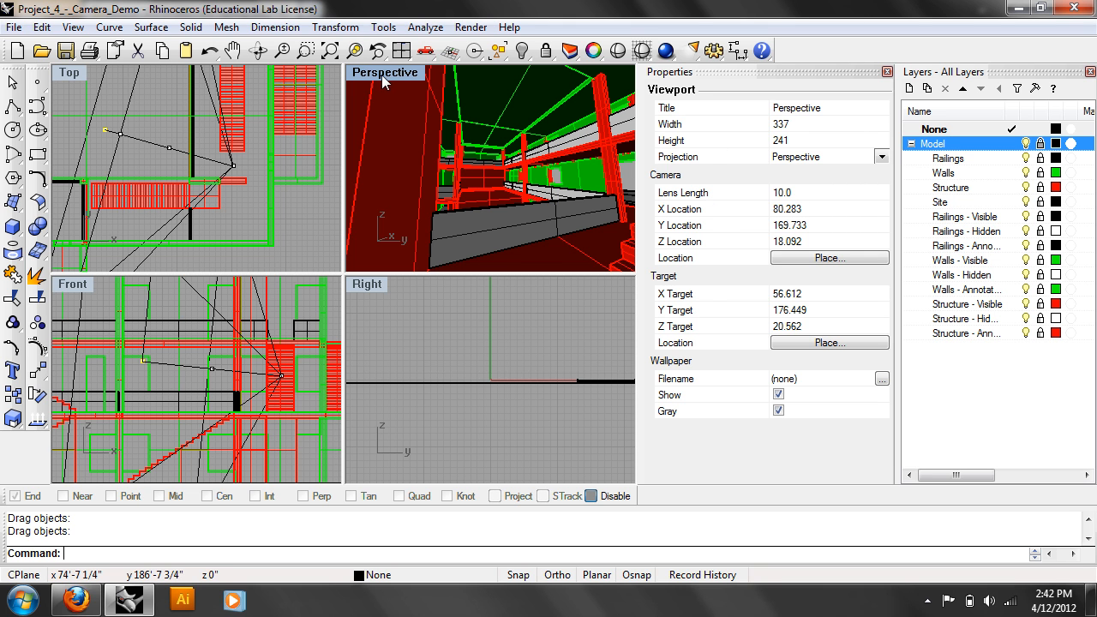
left_click(73, 27)
mouse_move(119, 163)
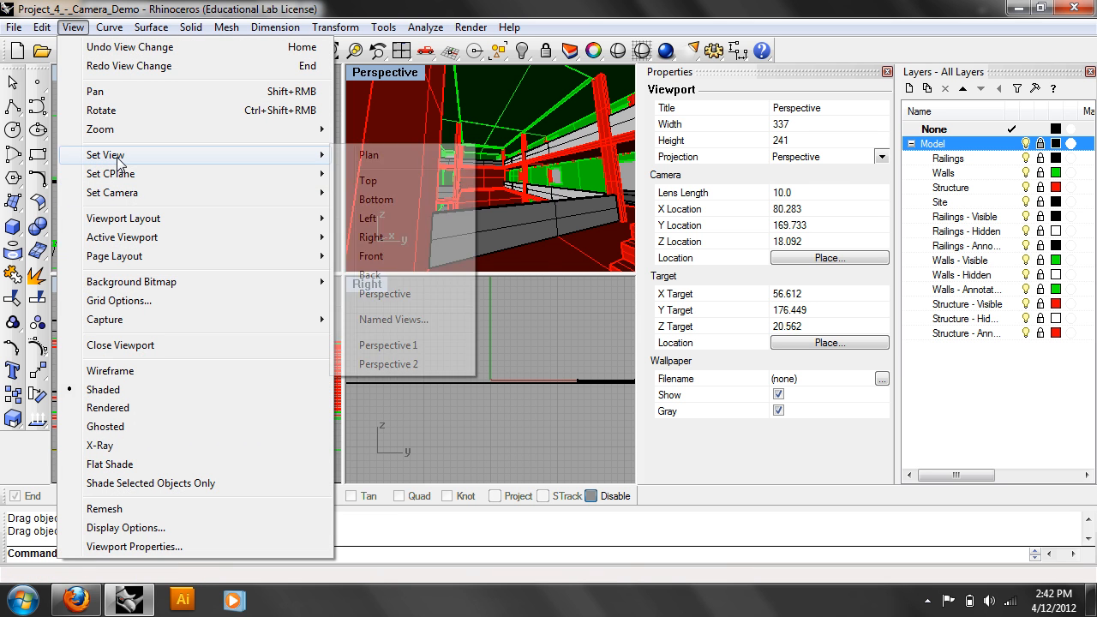
mouse_move(120, 193)
left_click(463, 517)
left_click_drag(476, 195, 471, 207)
mouse_move(477, 195)
left_mouse_down()
mouse_move(480, 165)
mouse_move(469, 200)
left_mouse_up()
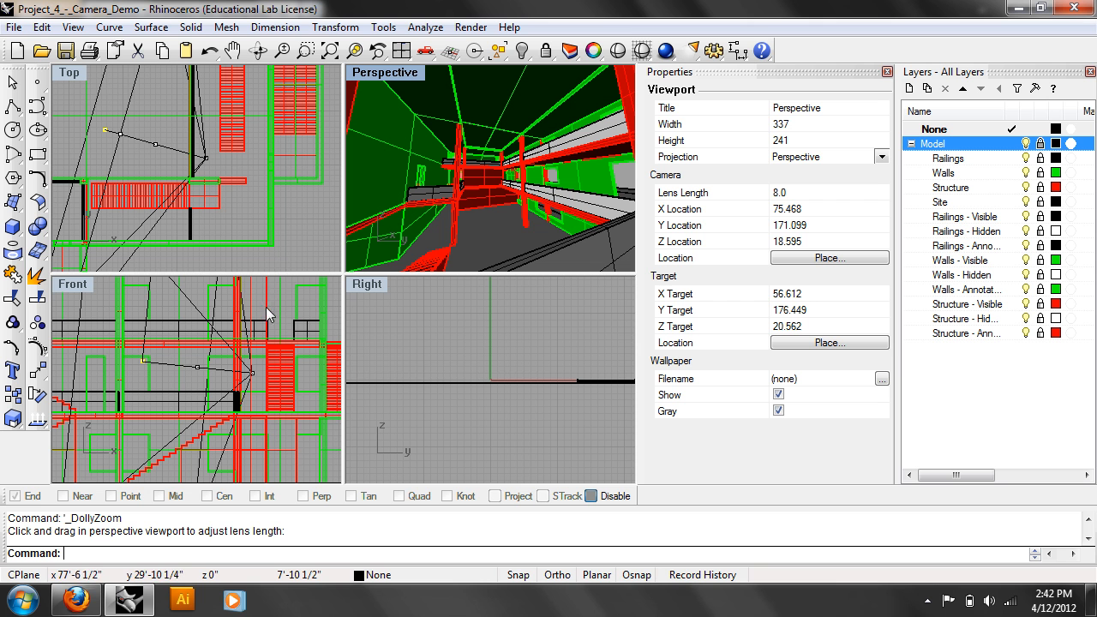
Reposition the camera behind the stair and higher up using the Top and Front viewports, and set its lens length to 30
right_click_drag(240, 161, 242, 233)
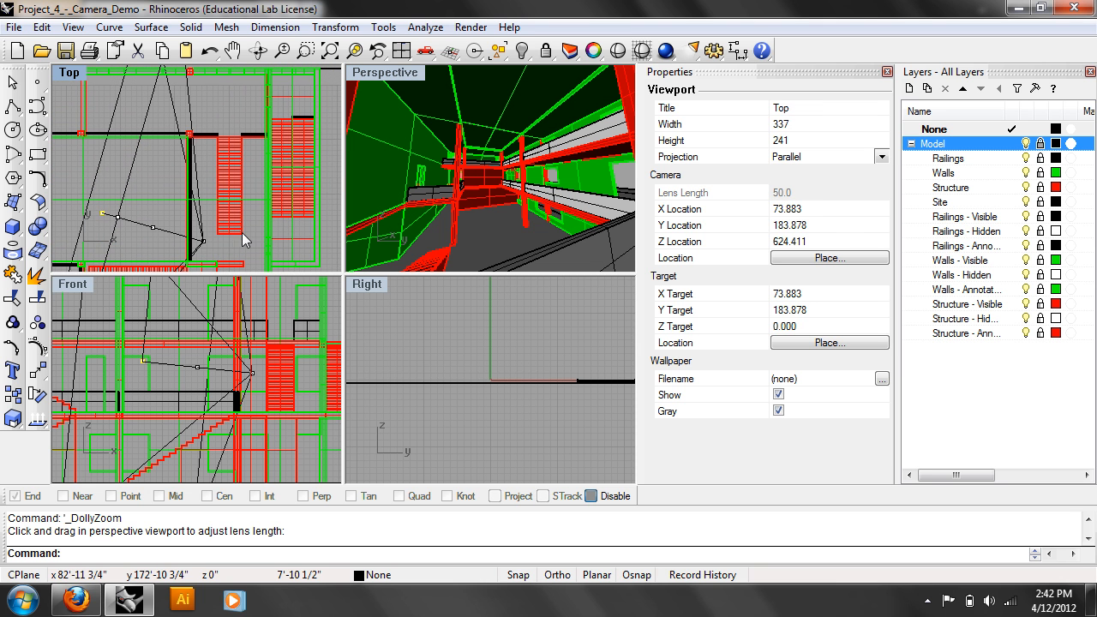
left_click_drag(211, 242, 235, 105)
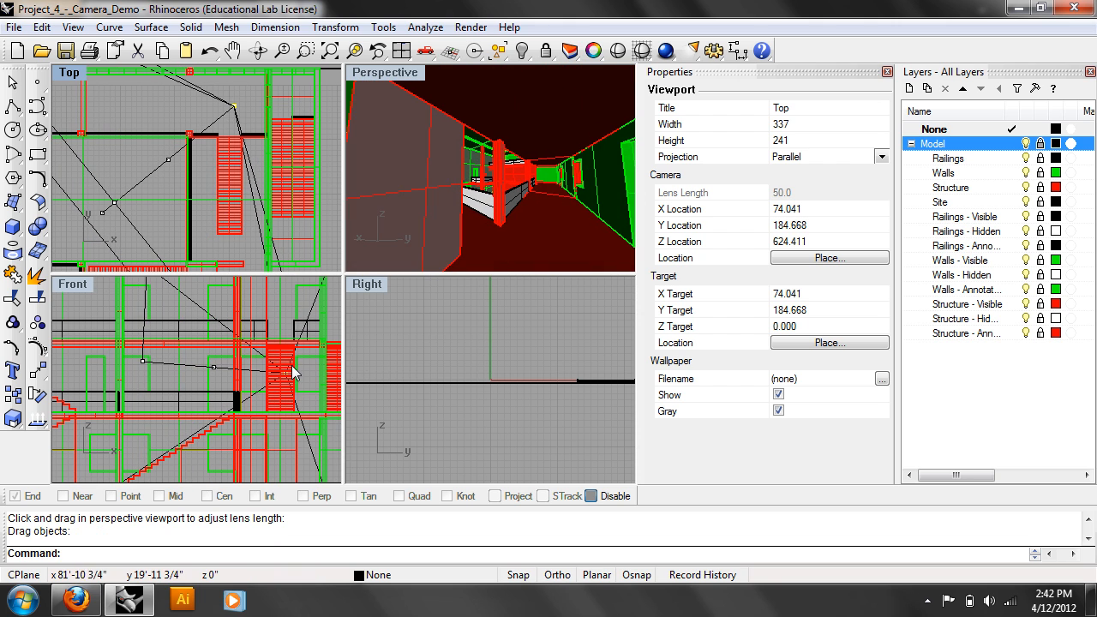
left_click_drag(289, 375, 287, 306)
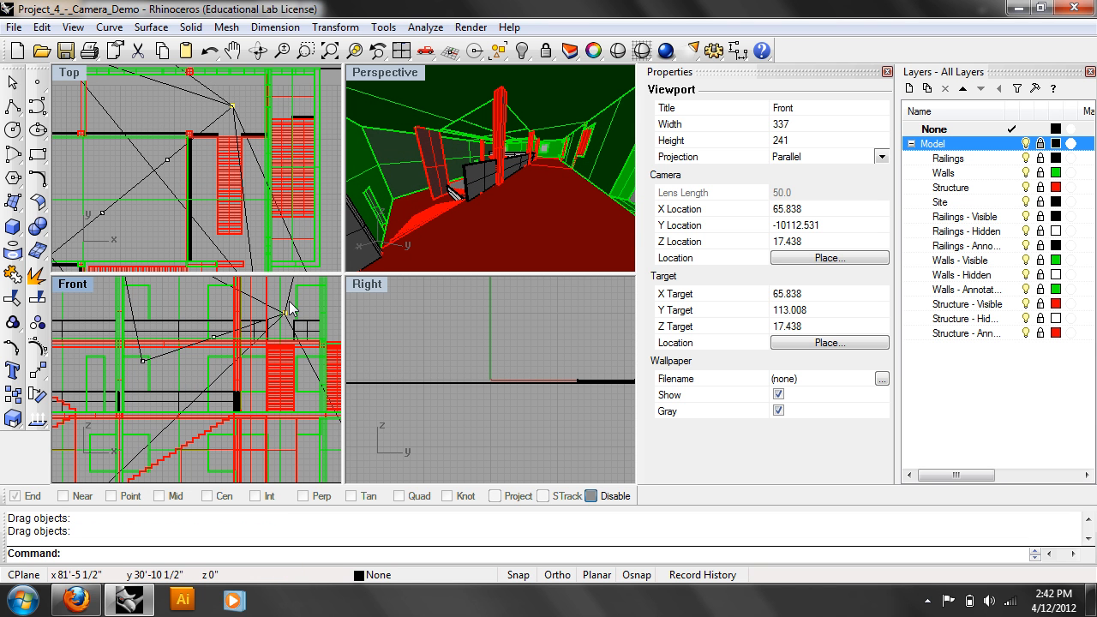
right_click_drag(247, 112, 266, 135)
left_click_drag(266, 135, 172, 168)
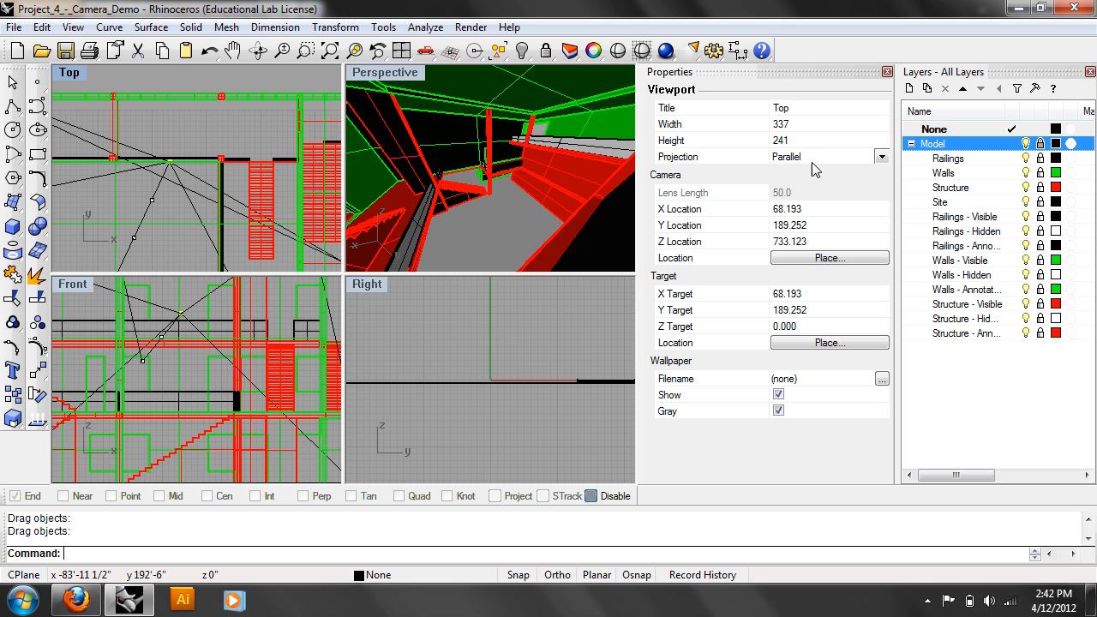
left_click(397, 72)
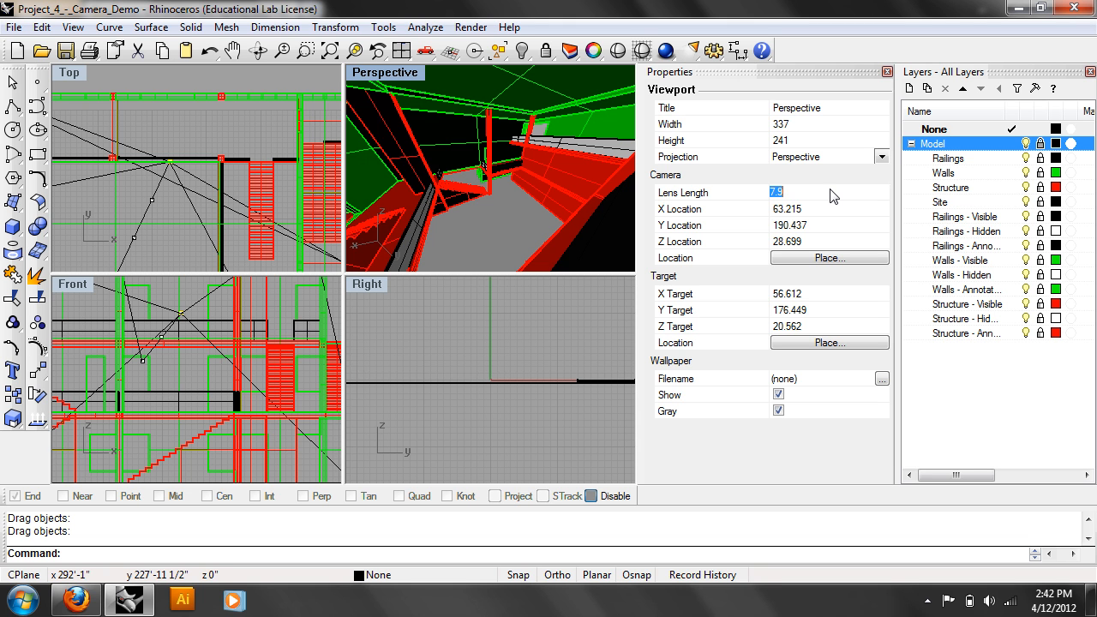
key("Return")
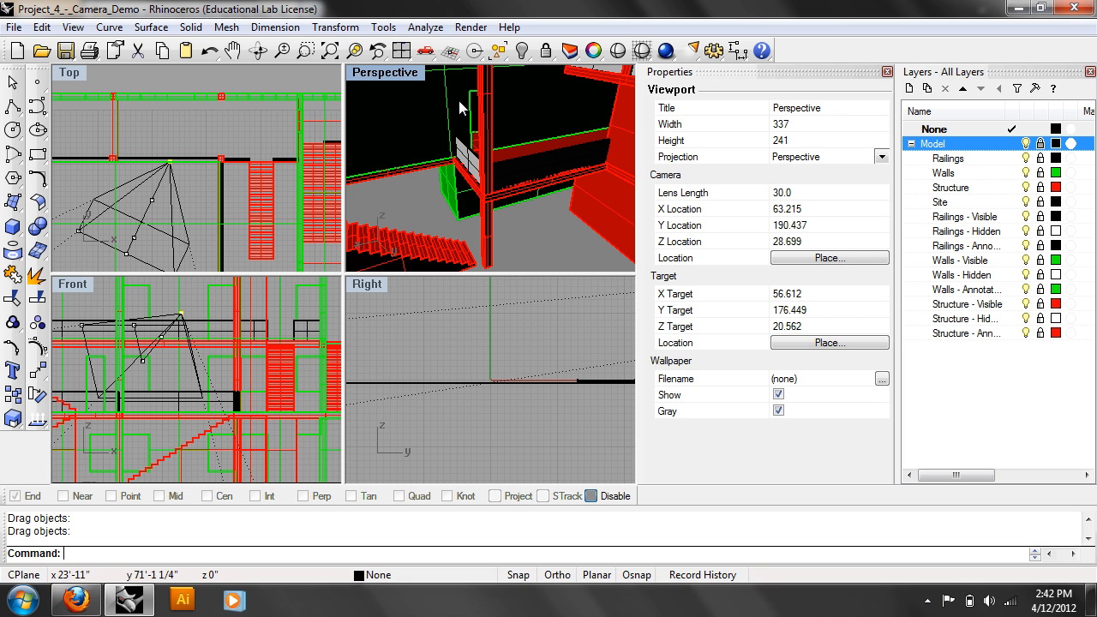
Start Make2D from the Perspective viewport, unlock the Model layer and hide the Site layer
type("Make2D")
key("Return")
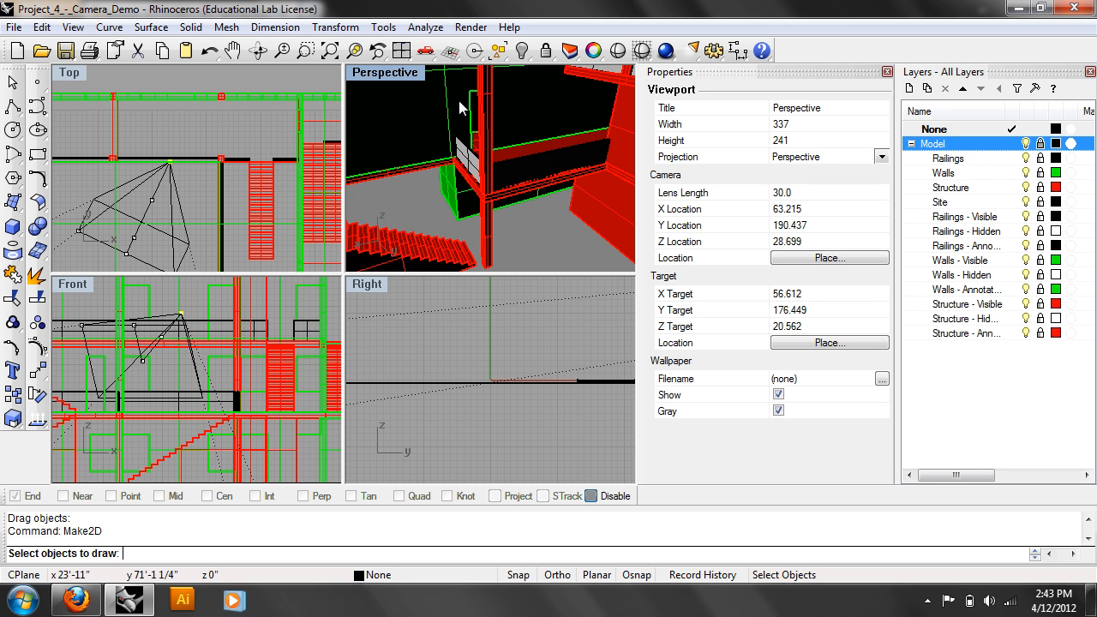
left_click(1041, 144)
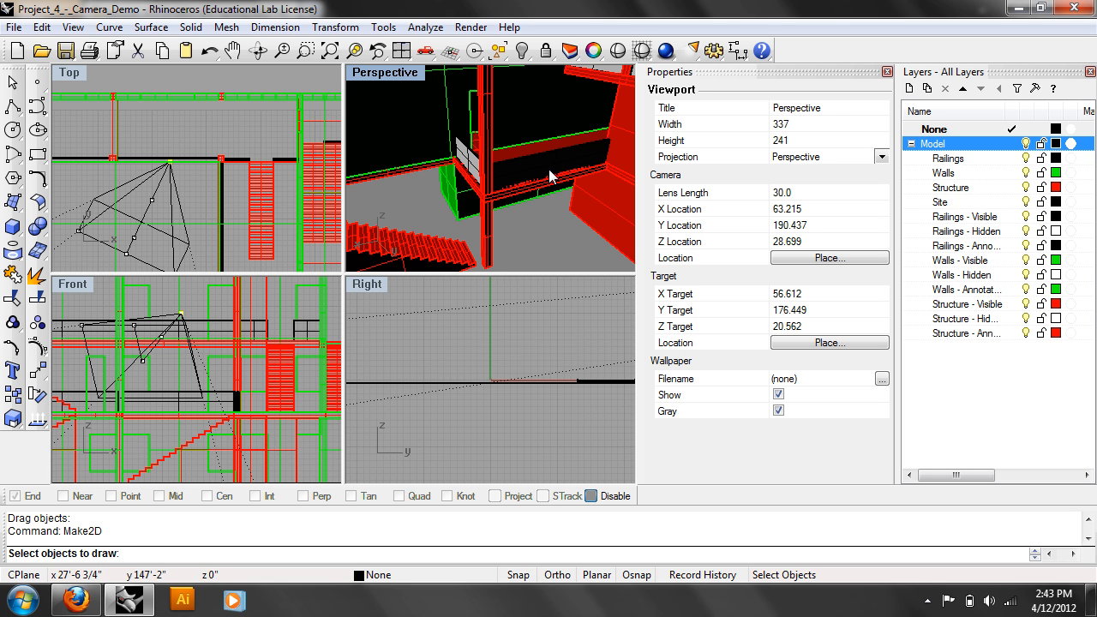
left_click(954, 219)
left_click(958, 334, "shift")
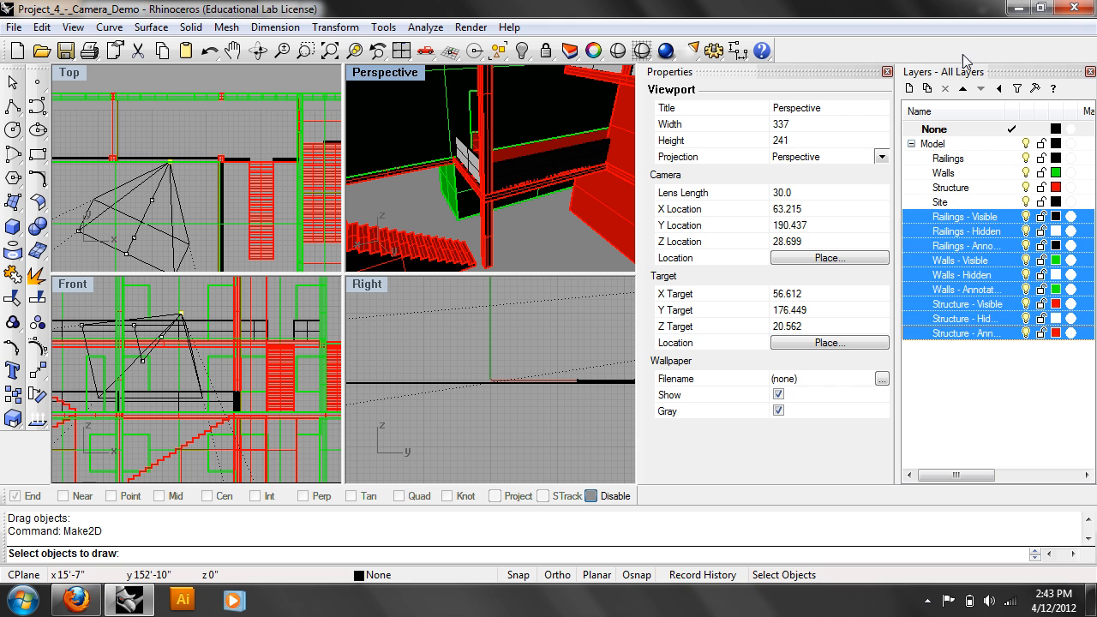
right_click(982, 240)
left_click(989, 93)
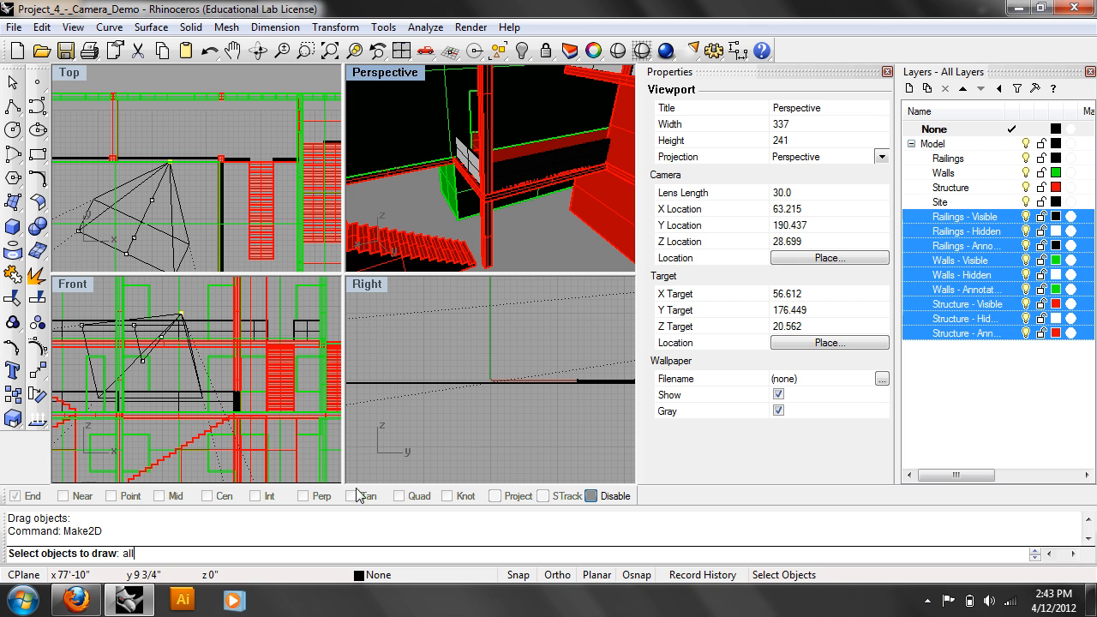
left_click(1033, 203)
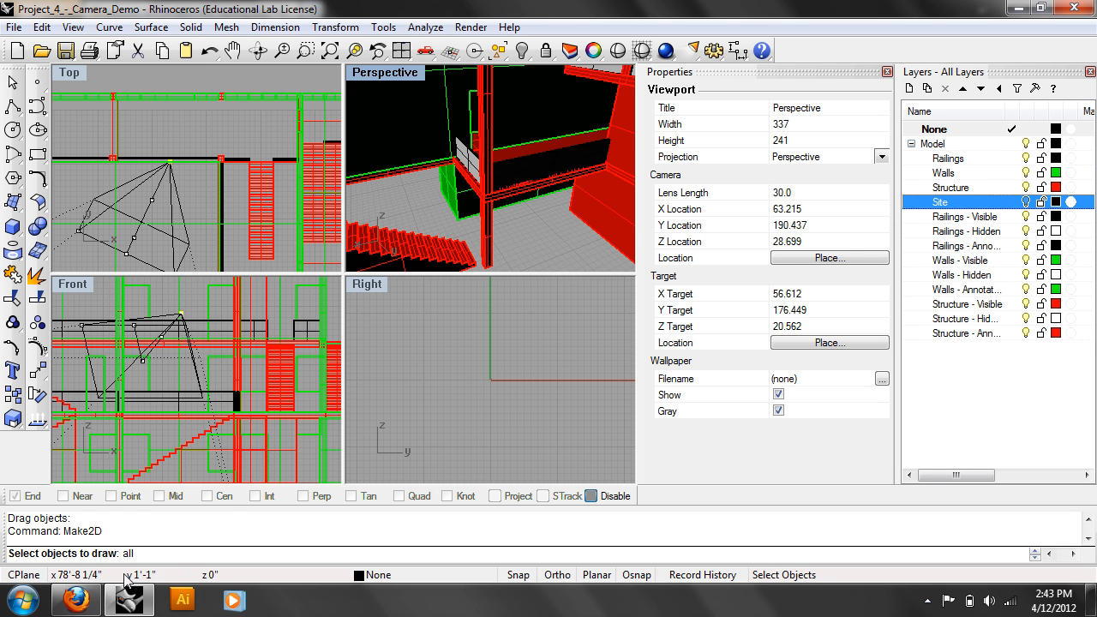
Create the 2D drawing of all objects from the current view, showing hidden lines and maintaining source layers
key("Return")
key("Return")
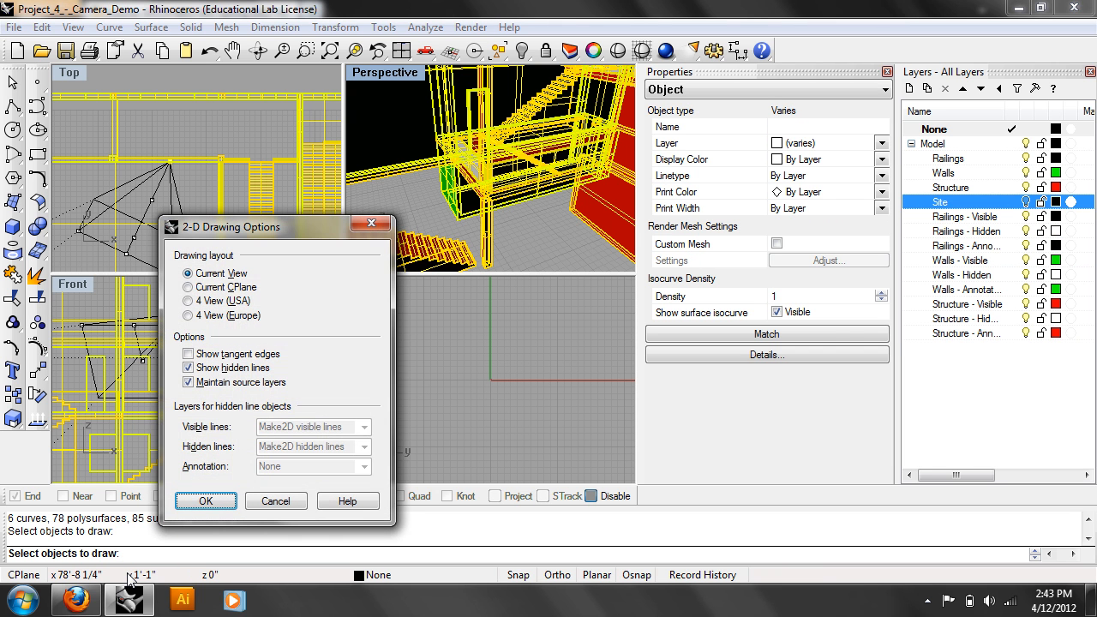
key("Return")
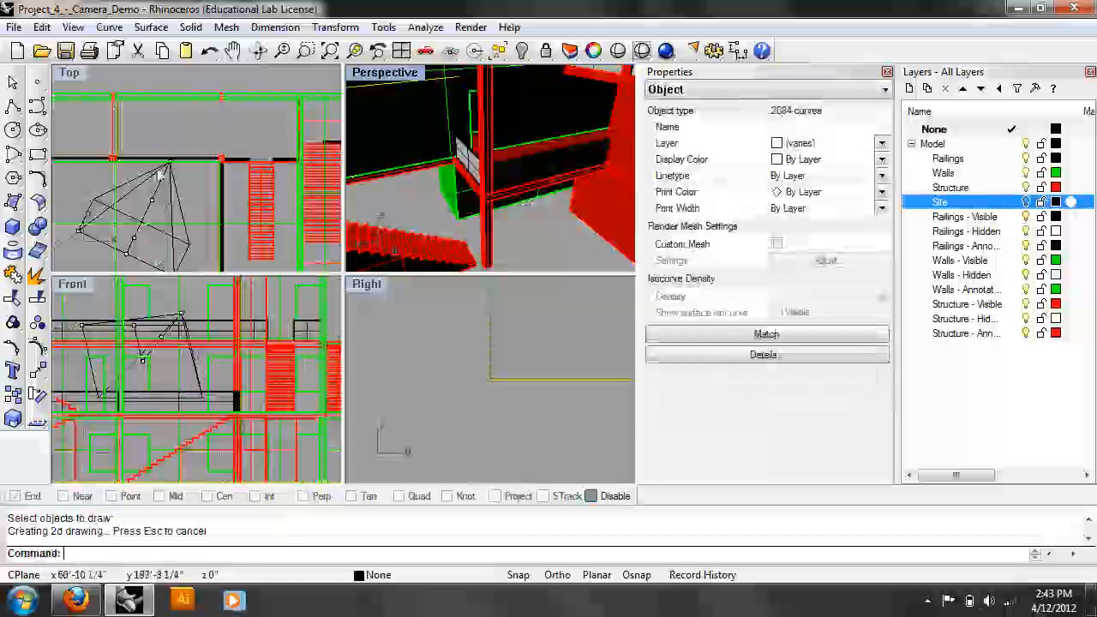
Examine the generated 2D line drawing close up in the maximized Top viewport, and return to the four-viewport layout
double_click(70, 74)
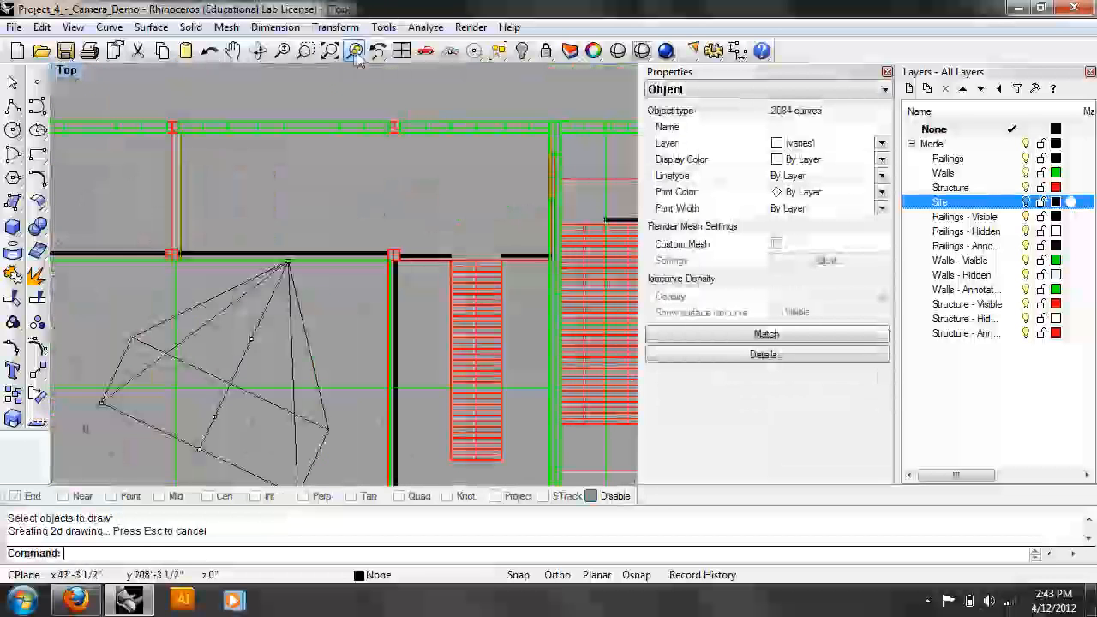
left_click(355, 51)
scroll(385, 309, "up", 5)
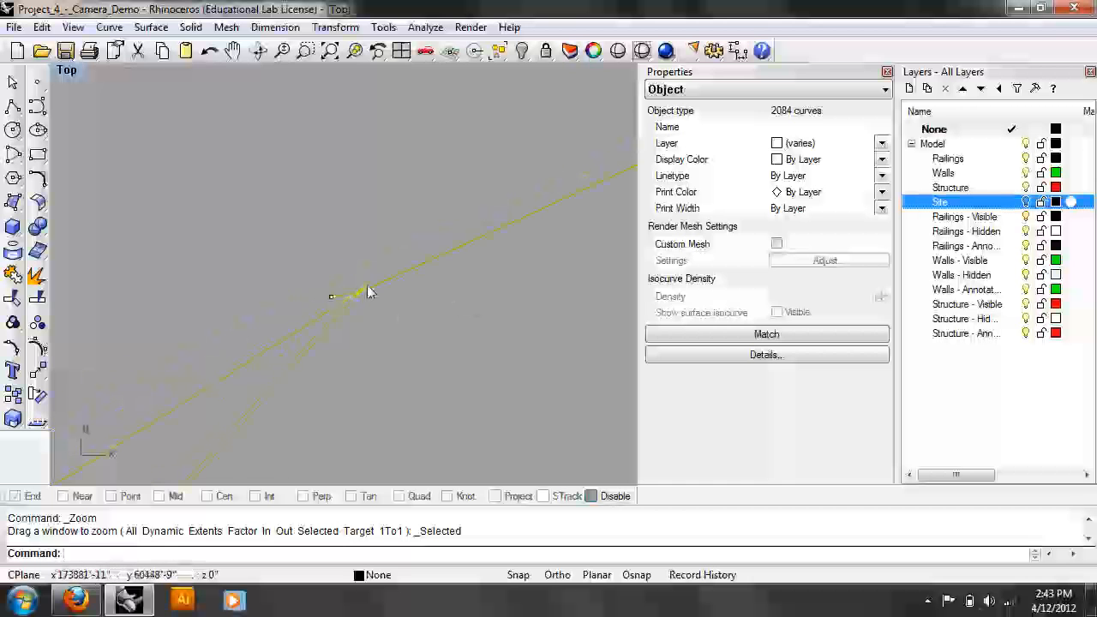
scroll(330, 312, "up", 6)
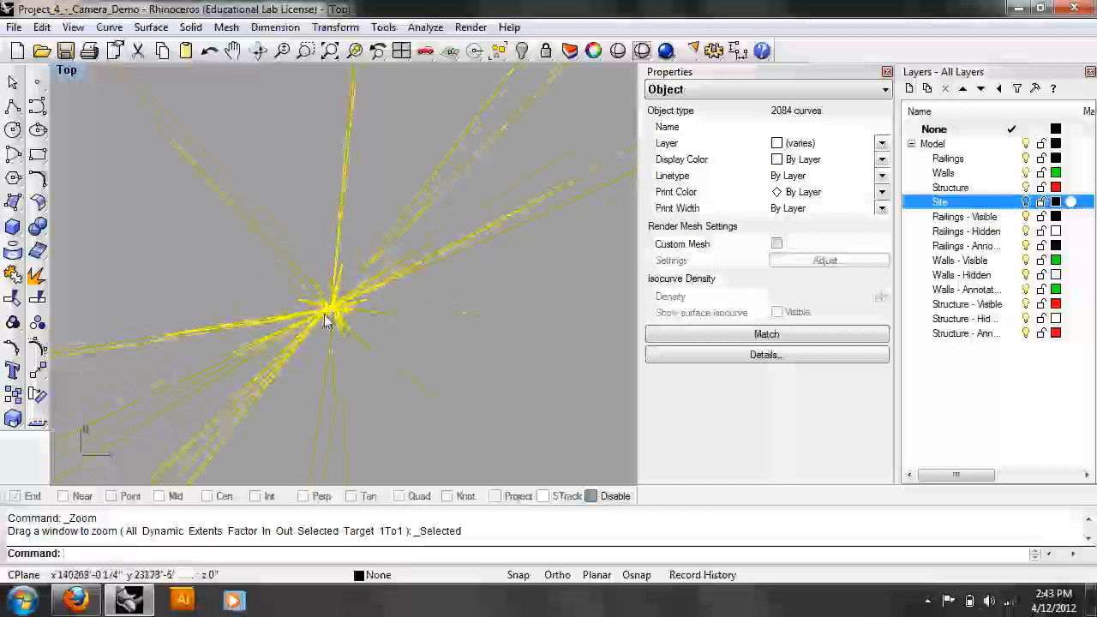
scroll(373, 293, "up", 8)
right_click_drag(363, 288, 635, 283)
right_click_drag(285, 271, 201, 241)
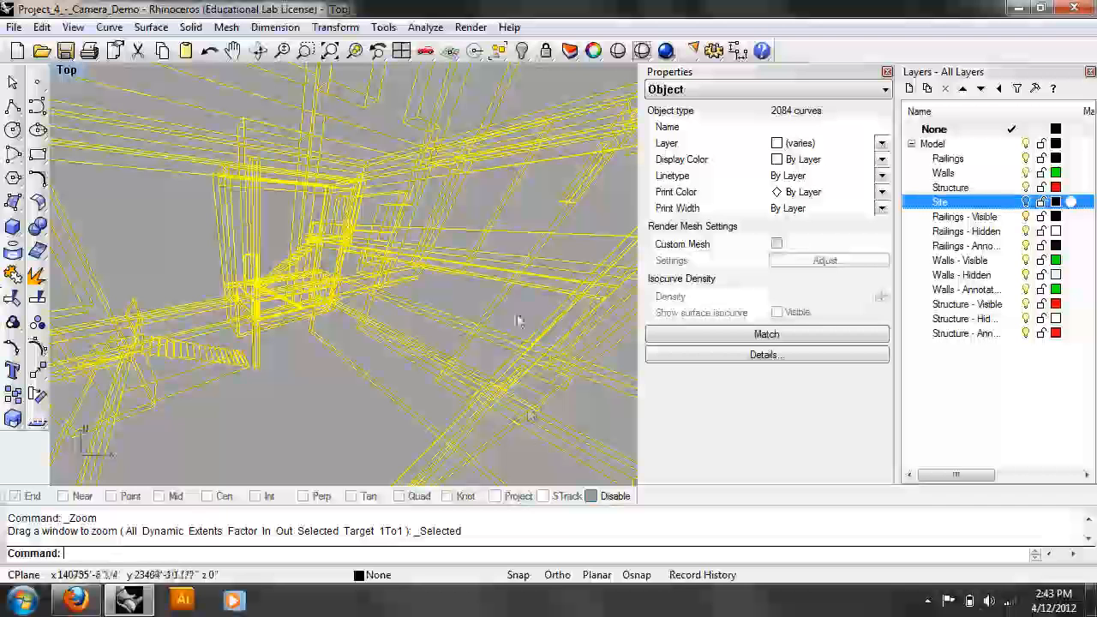
left_click(150, 206)
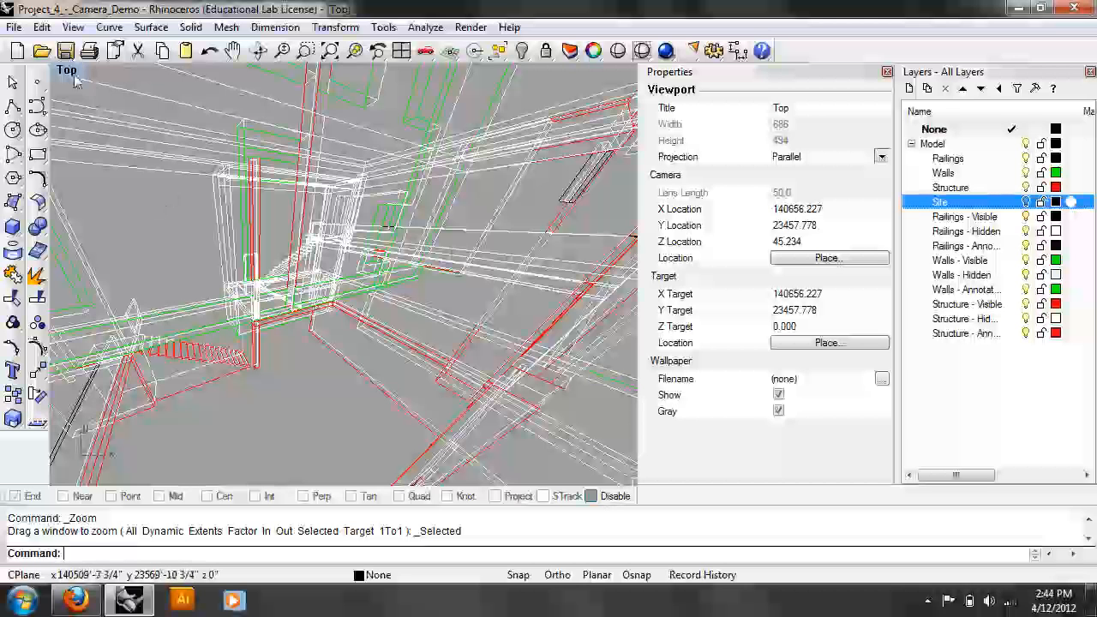
right_click_drag(270, 238, 288, 255)
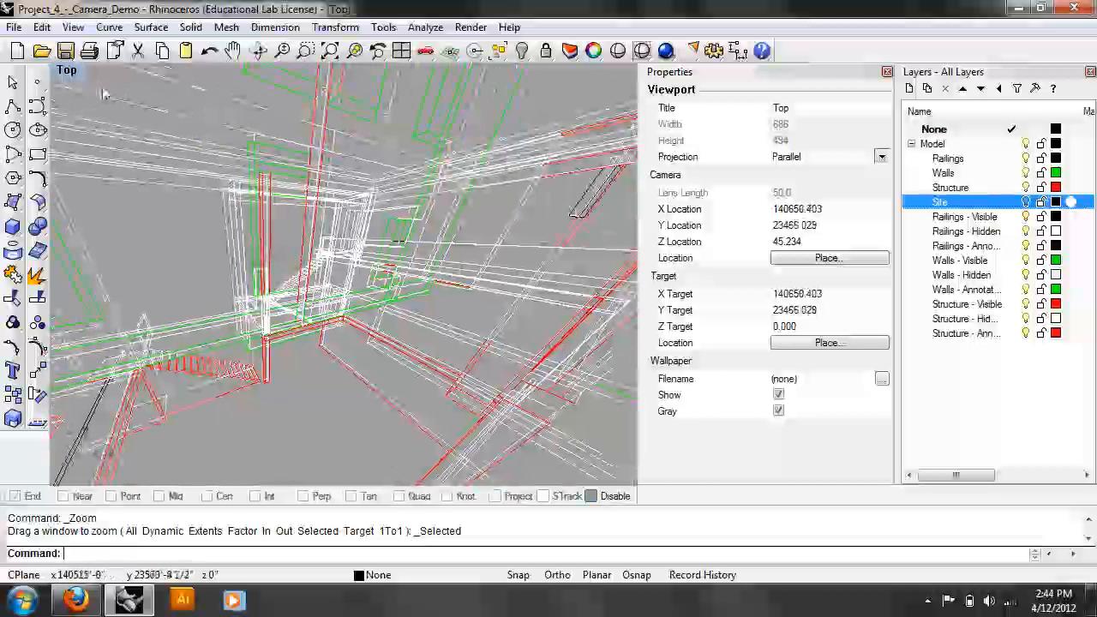
double_click(71, 74)
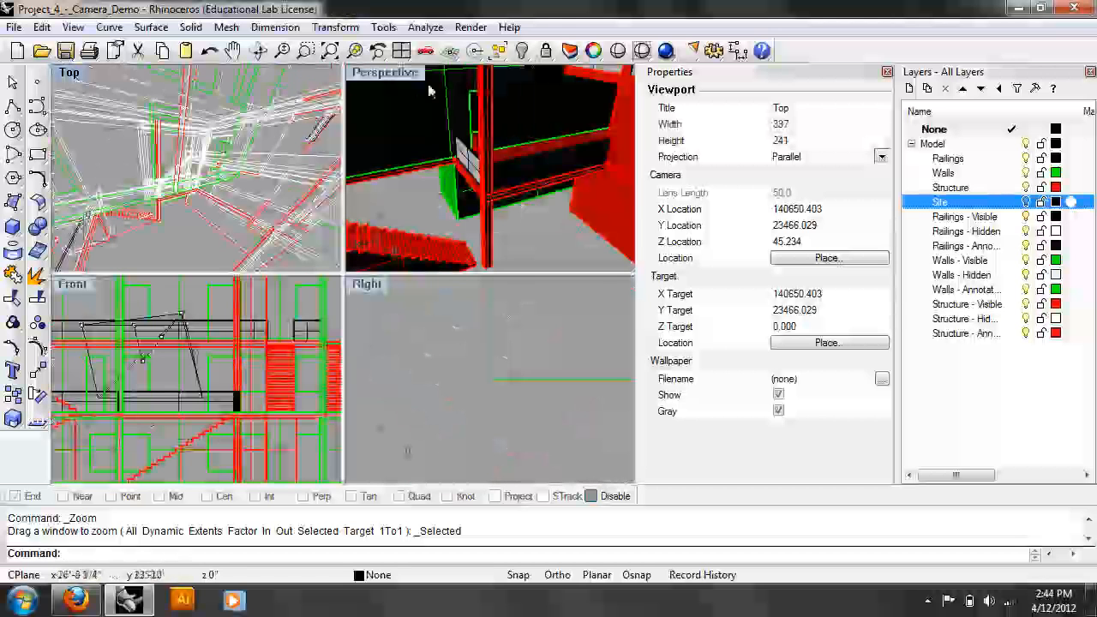
Adjust lens length and dolly together in the Perspective viewport to bring the camera slightly closer to its target
left_click(394, 75)
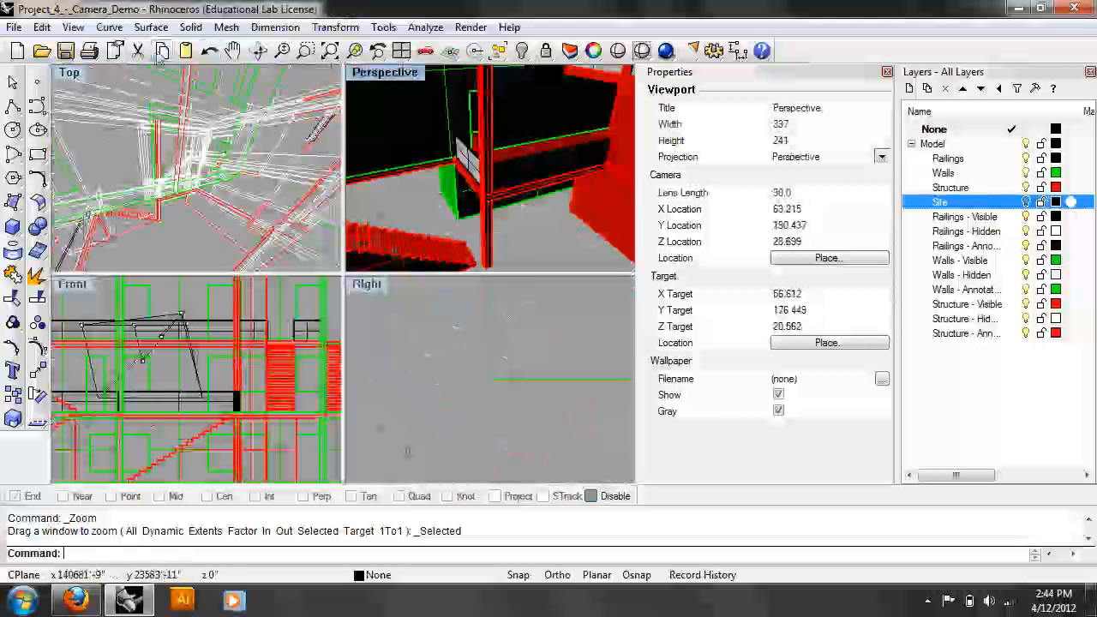
left_click(72, 27)
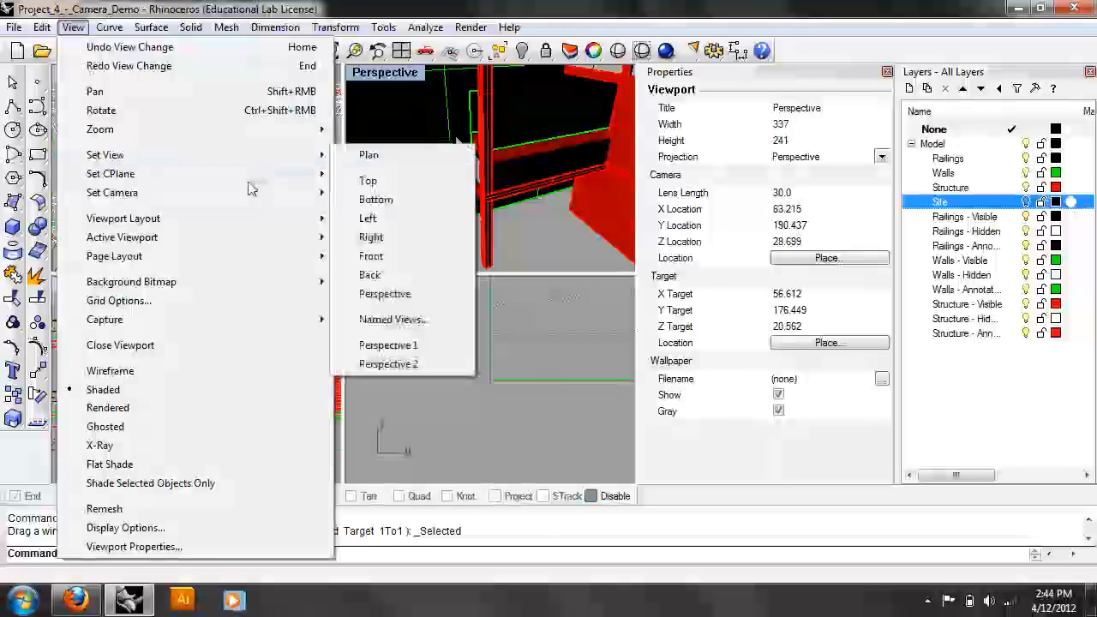
mouse_move(246, 192)
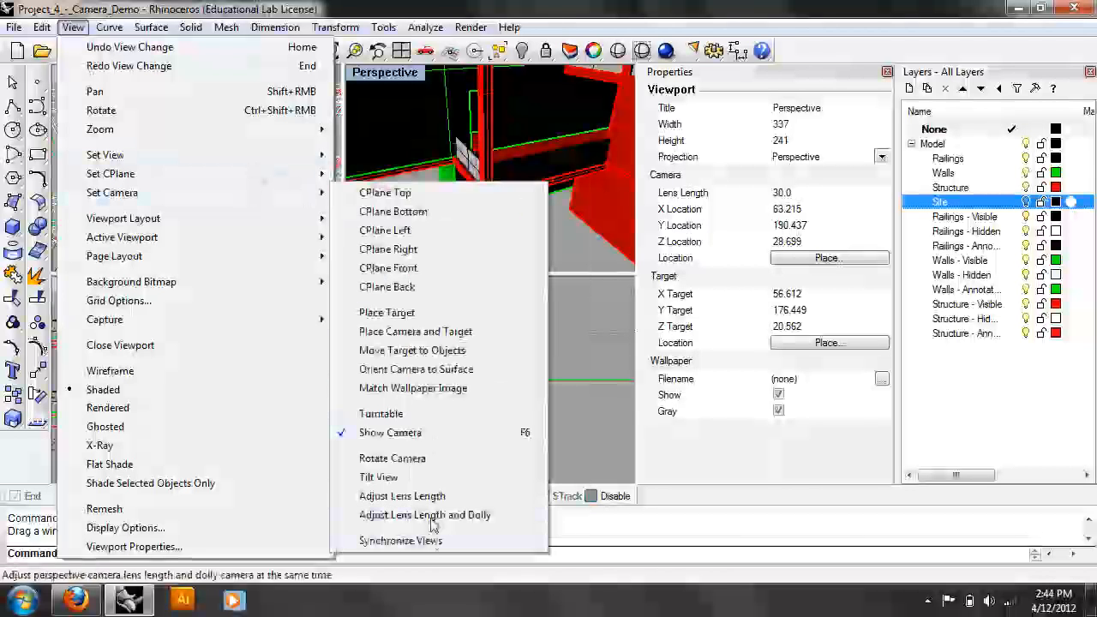
left_click(436, 516)
mouse_move(535, 188)
left_mouse_down()
mouse_move(544, 90)
mouse_move(546, 200)
left_mouse_up()
key("Return")
Try a lens length of 10 for the Perspective camera and settle on 7
left_click(798, 197)
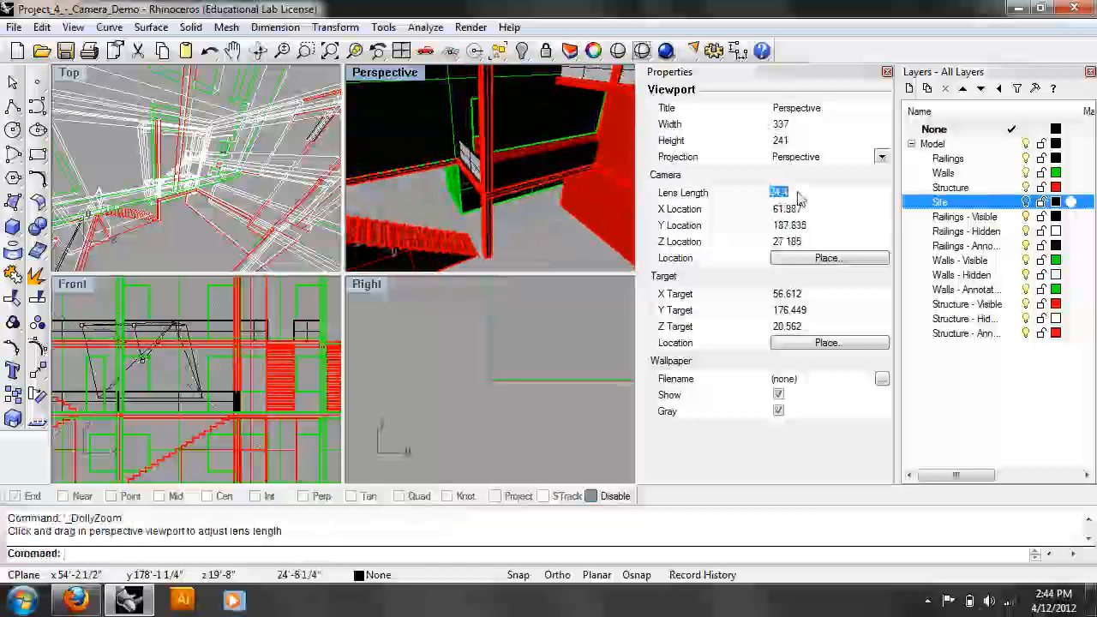
type("10")
key("Return")
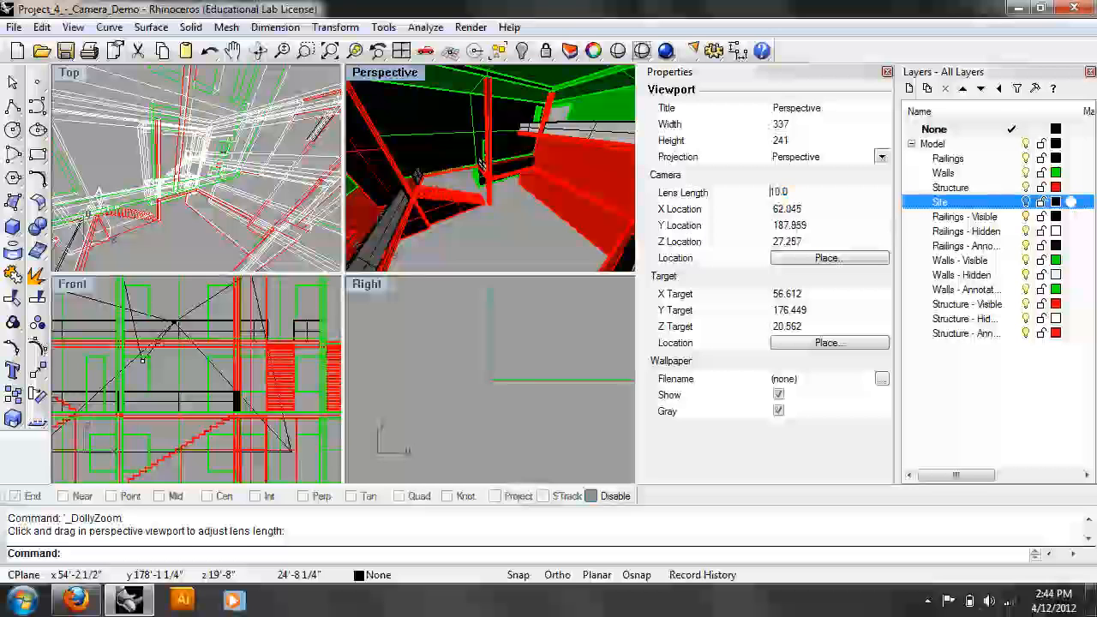
double_click(780, 192)
type("5")
key("Return")
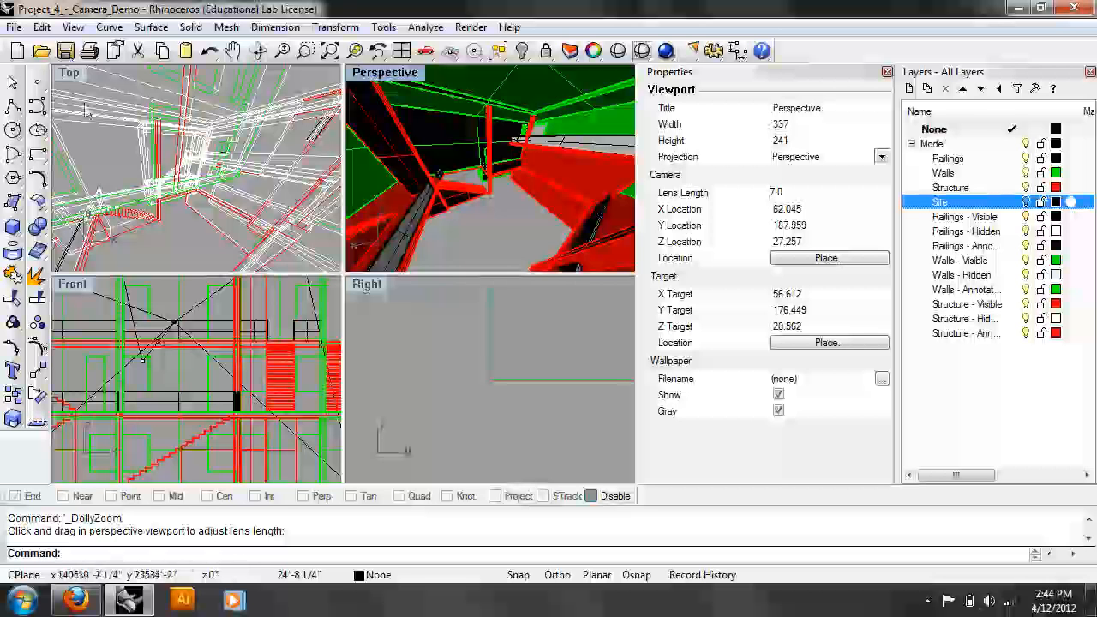
Maximize the Front viewport, frame the whole building and switch its display to Shaded mode
double_click(72, 284)
scroll(375, 374, "up", 2)
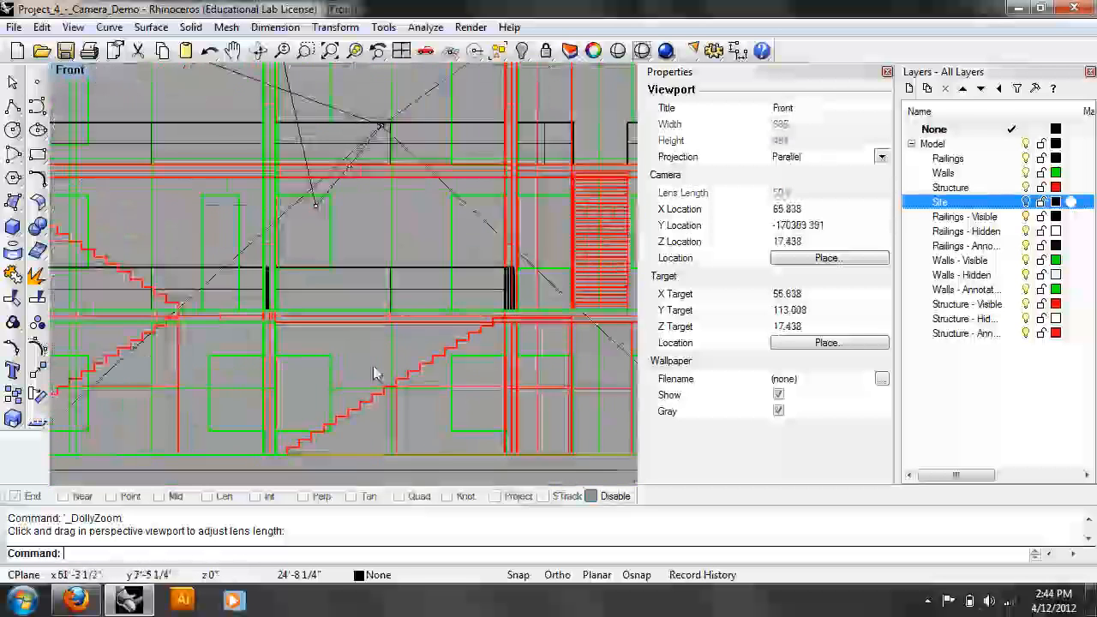
scroll(374, 374, "down", 5)
scroll(375, 374, "up", 3)
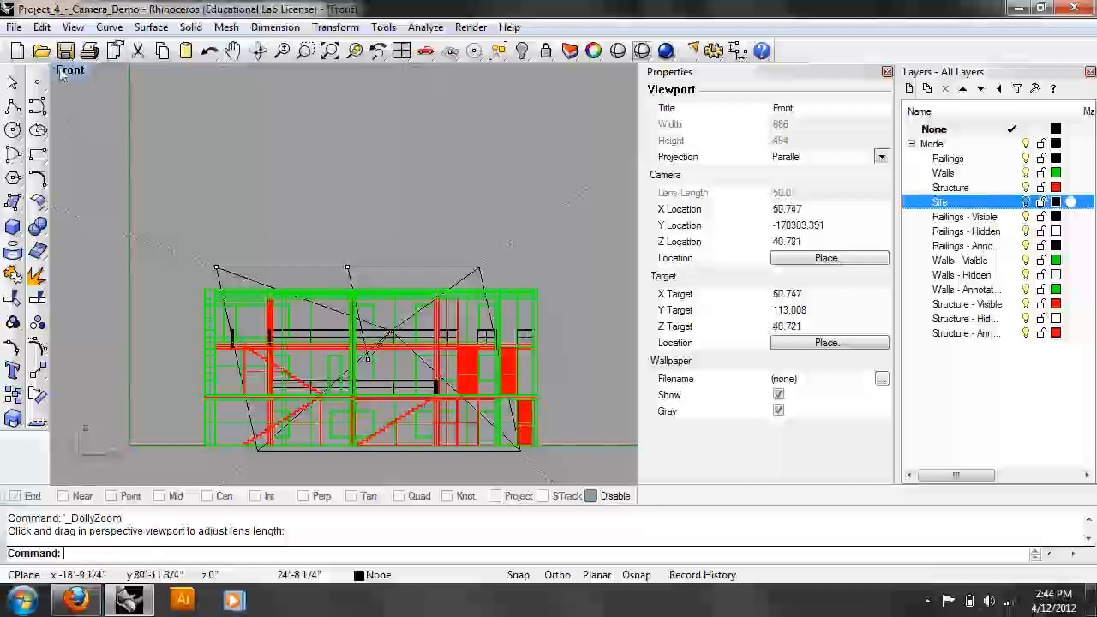
left_click(67, 70)
left_click(96, 134)
right_click_drag(412, 378, 386, 309)
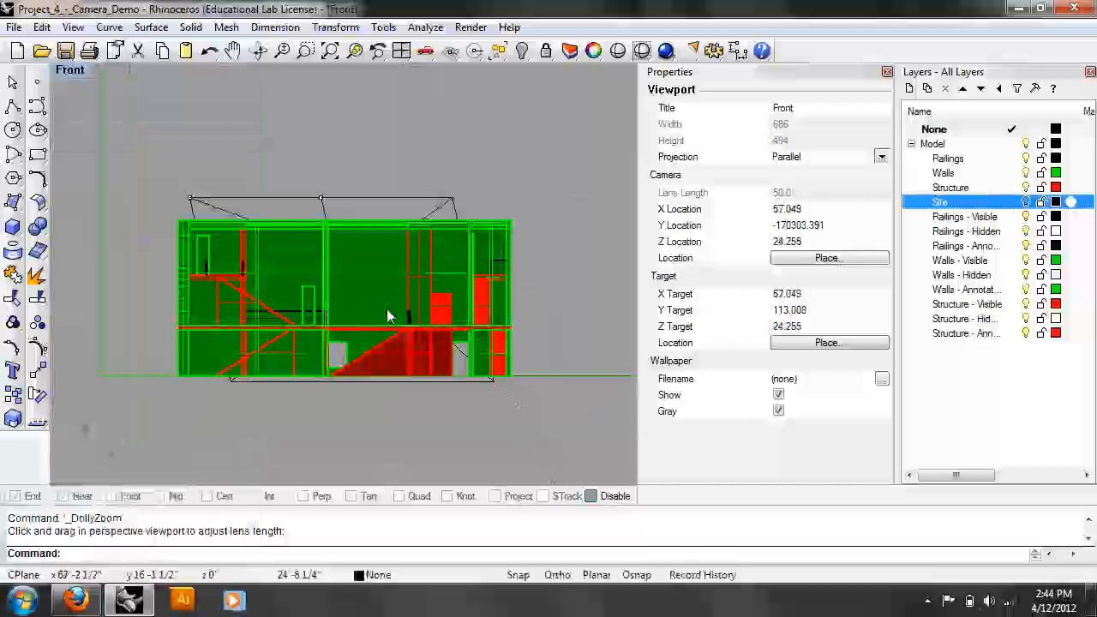
Set the maximized Front viewport to the Back view and centre the building in it
type("Back")
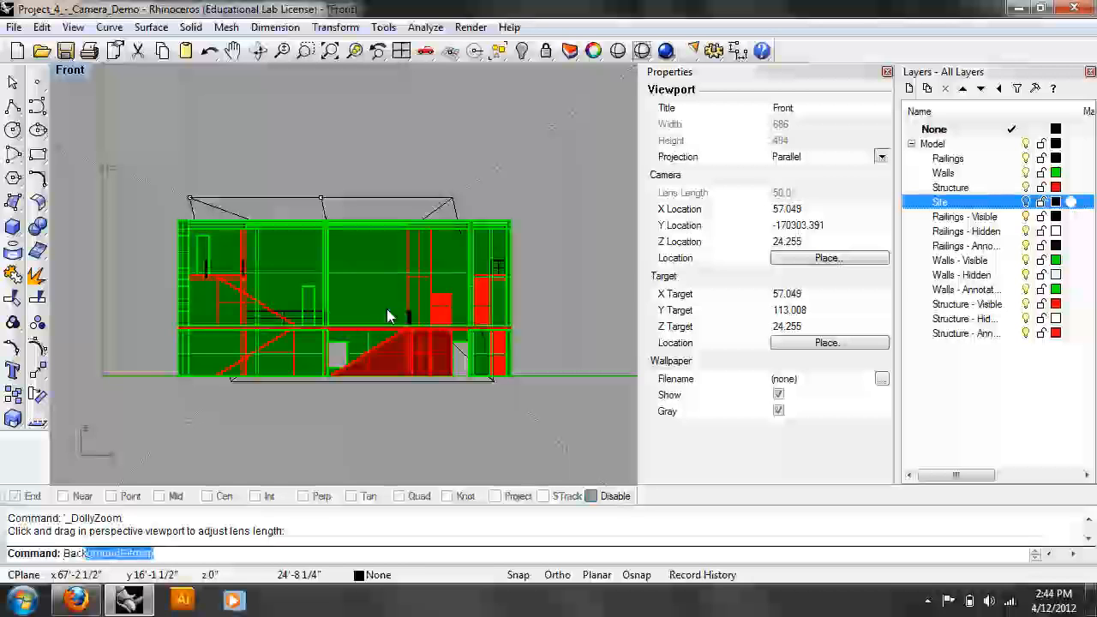
key("Escape")
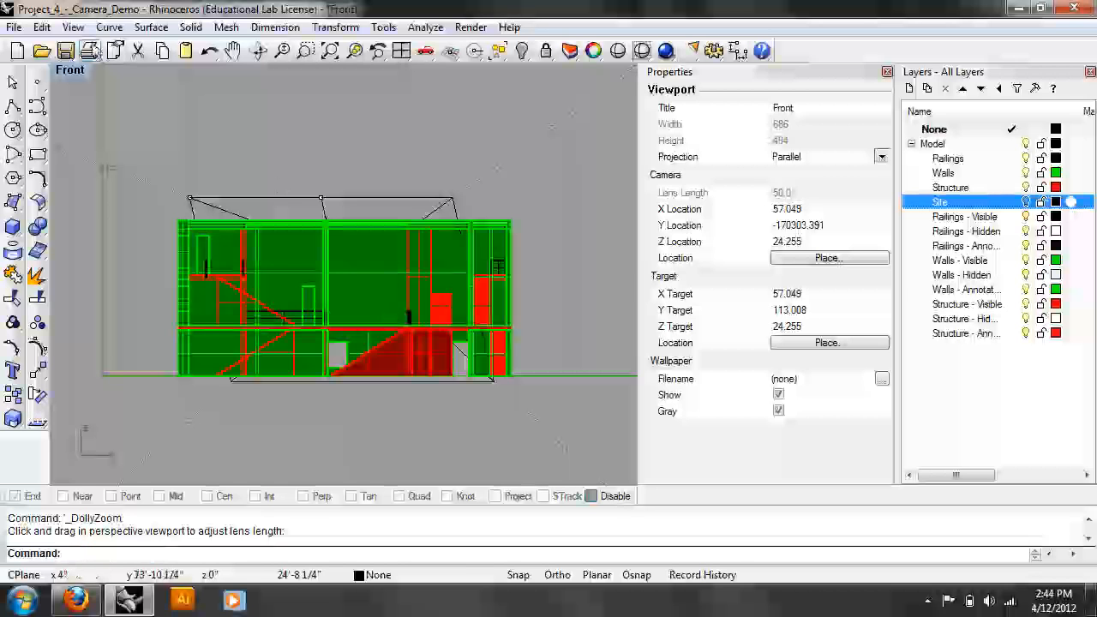
left_click(70, 70)
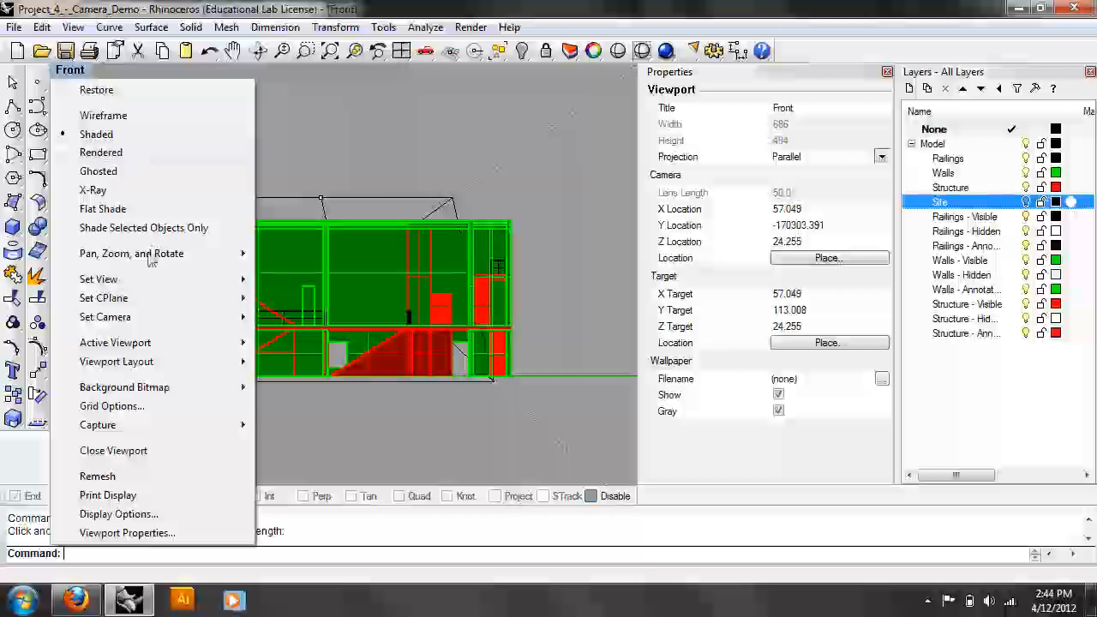
mouse_move(172, 280)
left_click(334, 398)
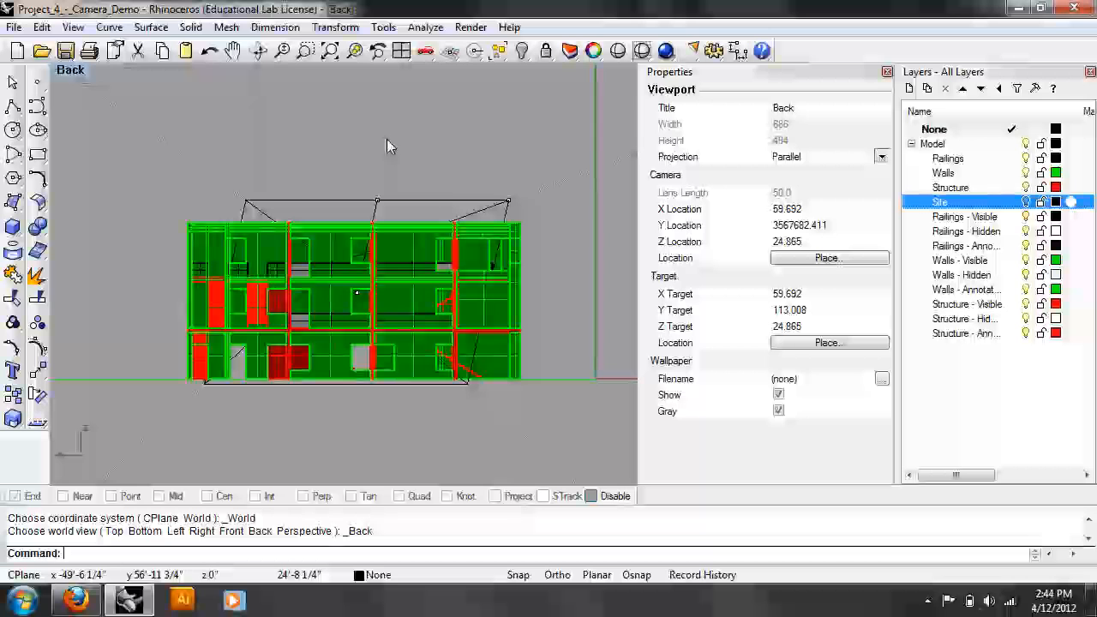
right_click_drag(291, 235, 266, 222)
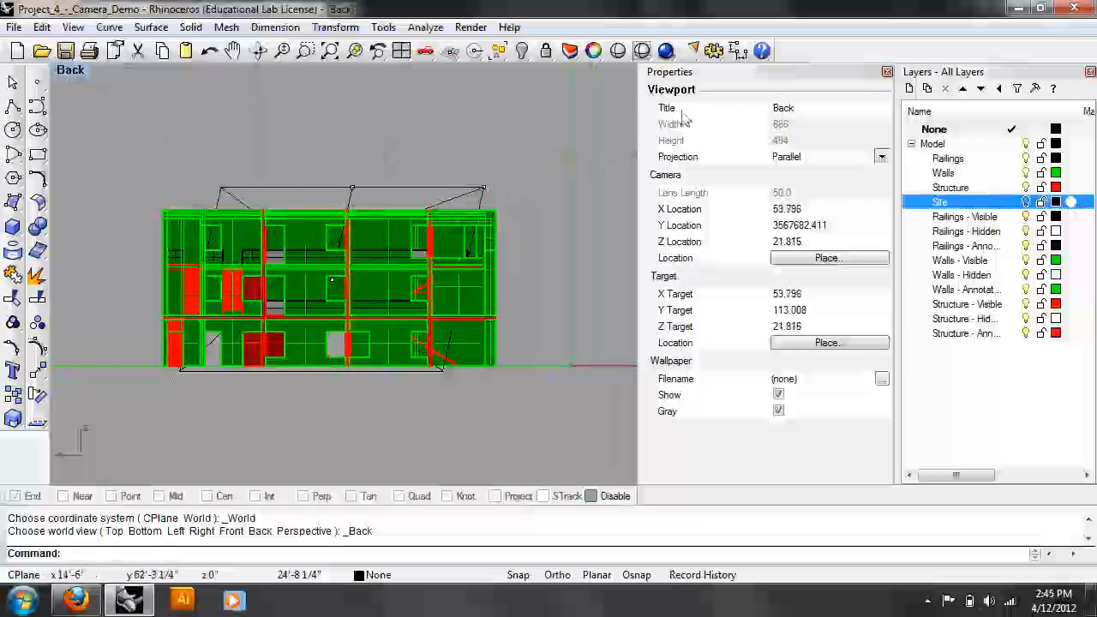
Try Perspective projection in the Back viewport and zoom to the model's extents
left_click(833, 156)
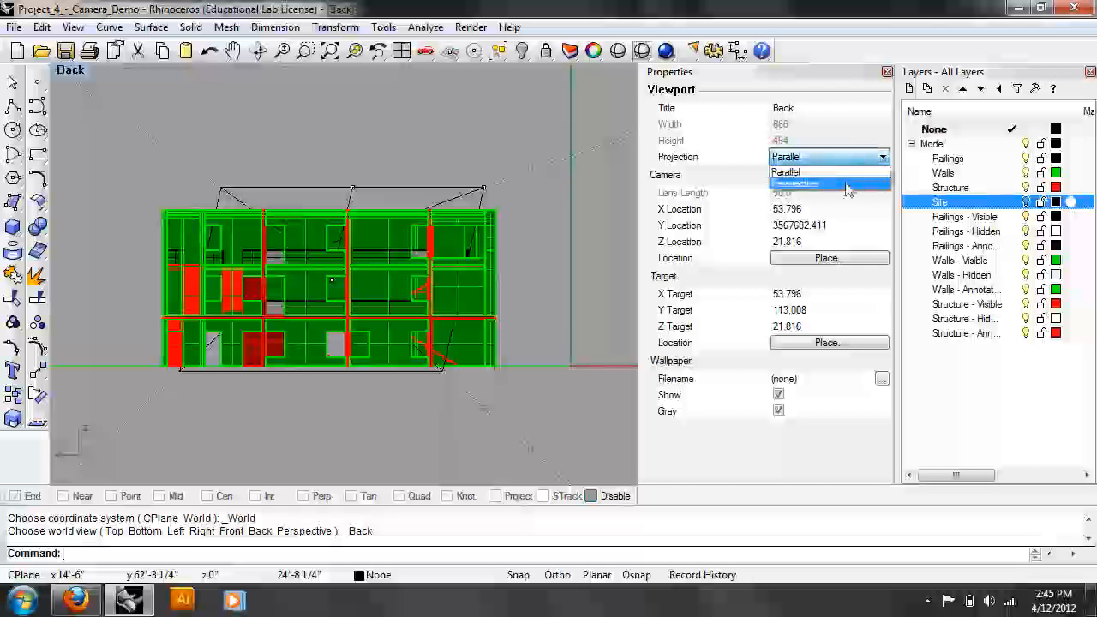
left_click(846, 184)
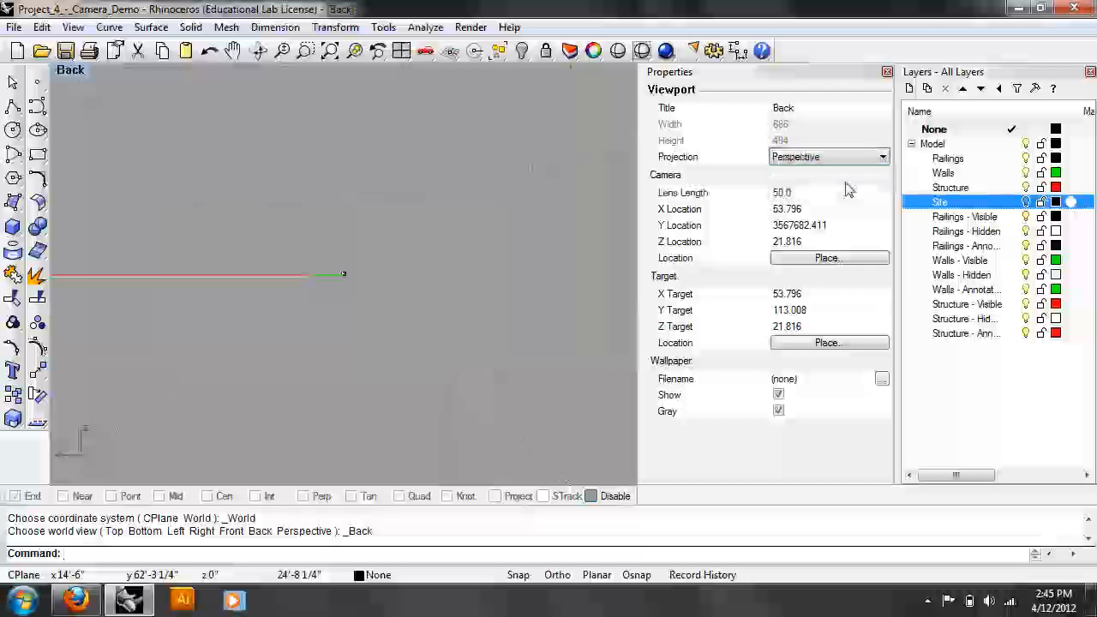
left_click(332, 52)
left_click(354, 51)
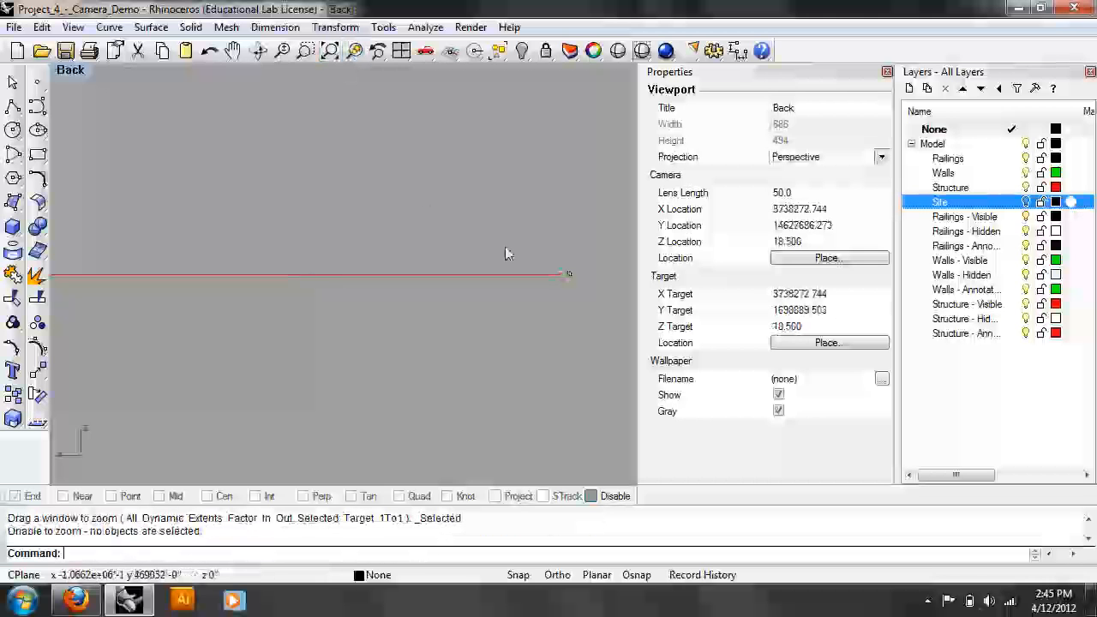
Revert the file to its saved version without saving the current changes
left_click(13, 26)
left_click(181, 412)
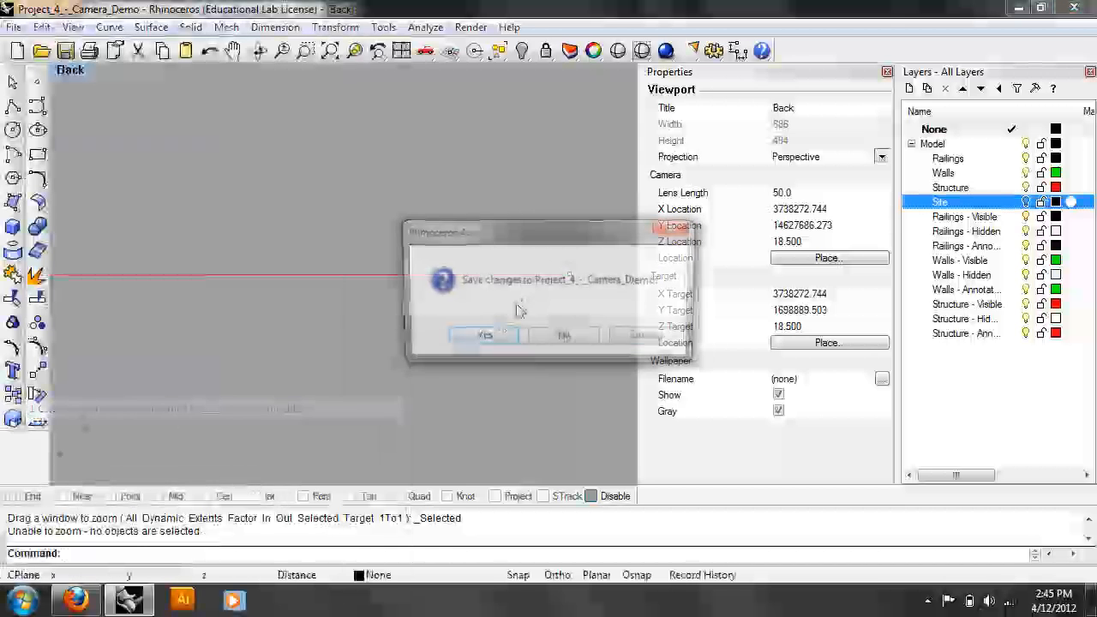
left_click(559, 338)
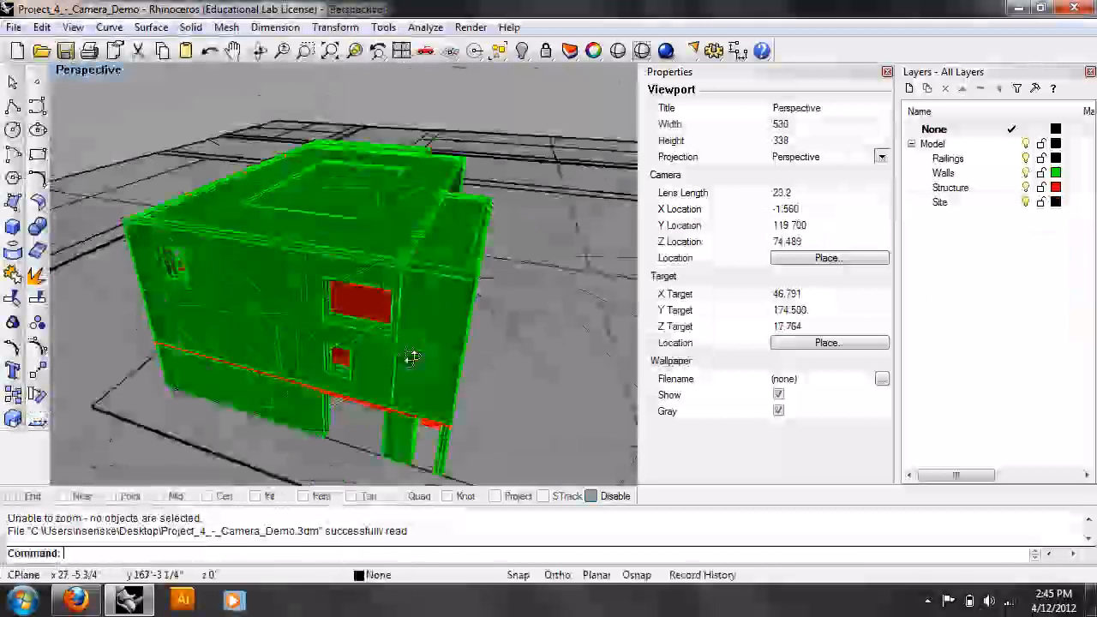
Set the maximized Perspective viewport to the Back view, hide the Site layer and zoom to the building's extents
left_click(88, 69)
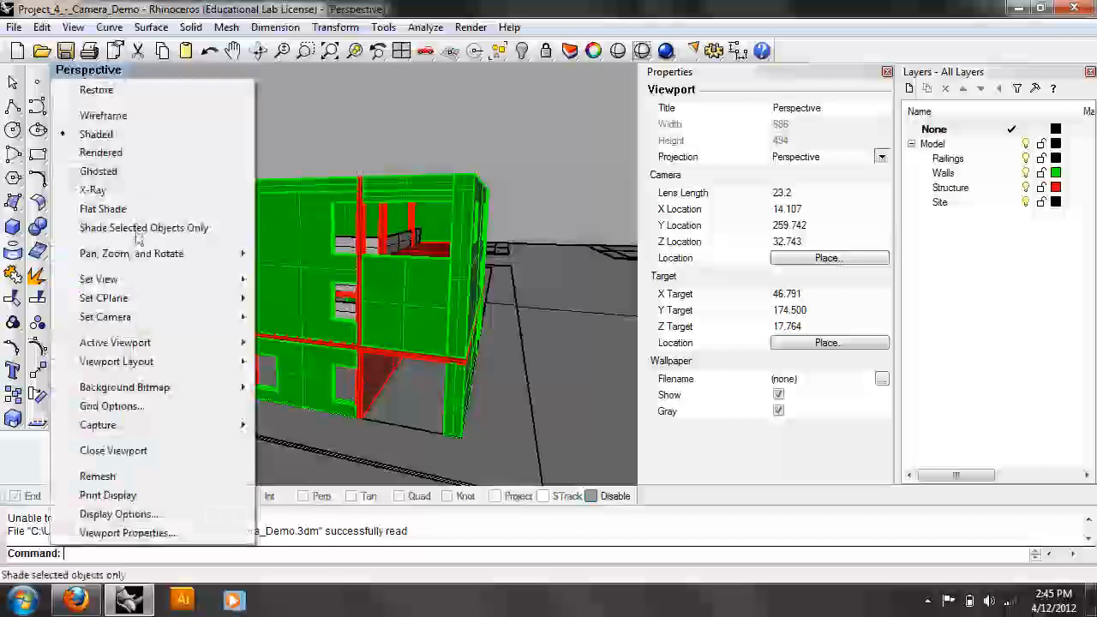
mouse_move(141, 279)
left_click(295, 399)
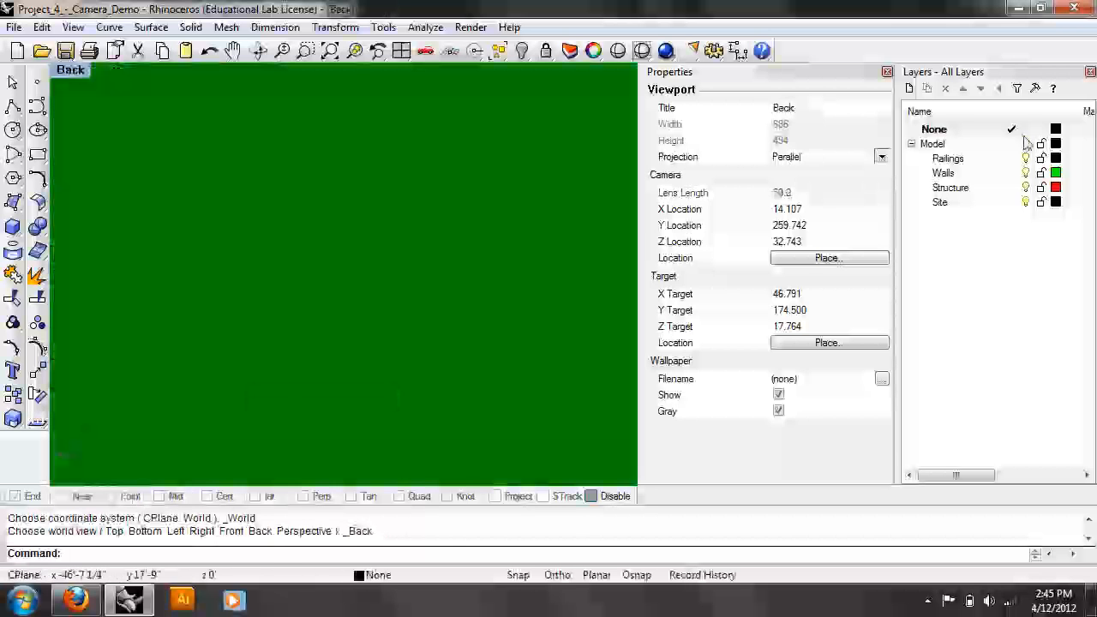
left_click(1019, 204)
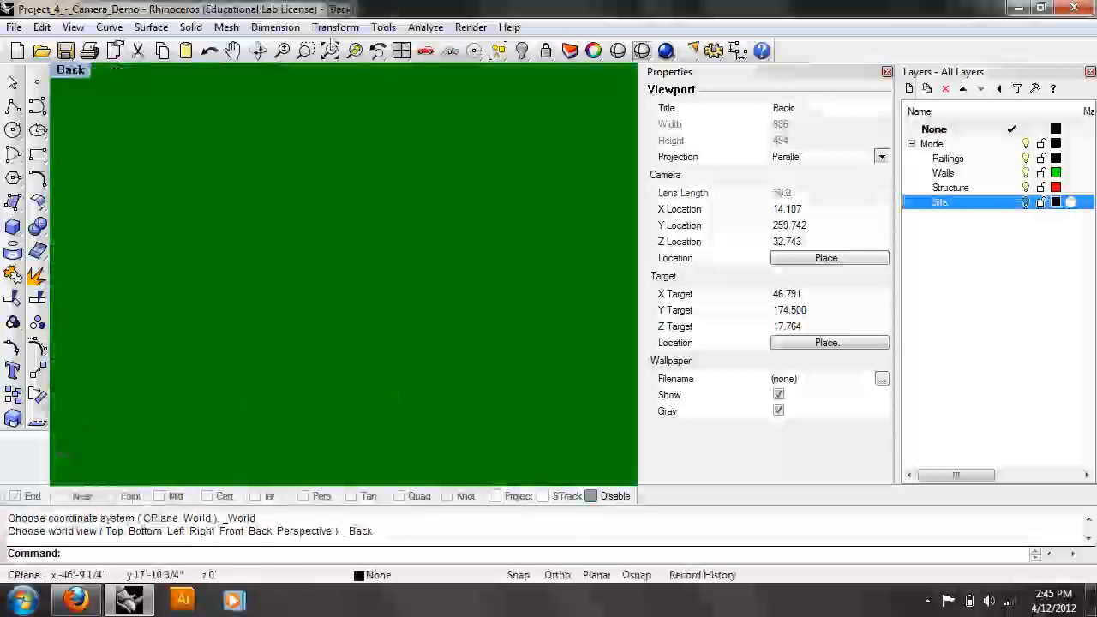
left_click(331, 51)
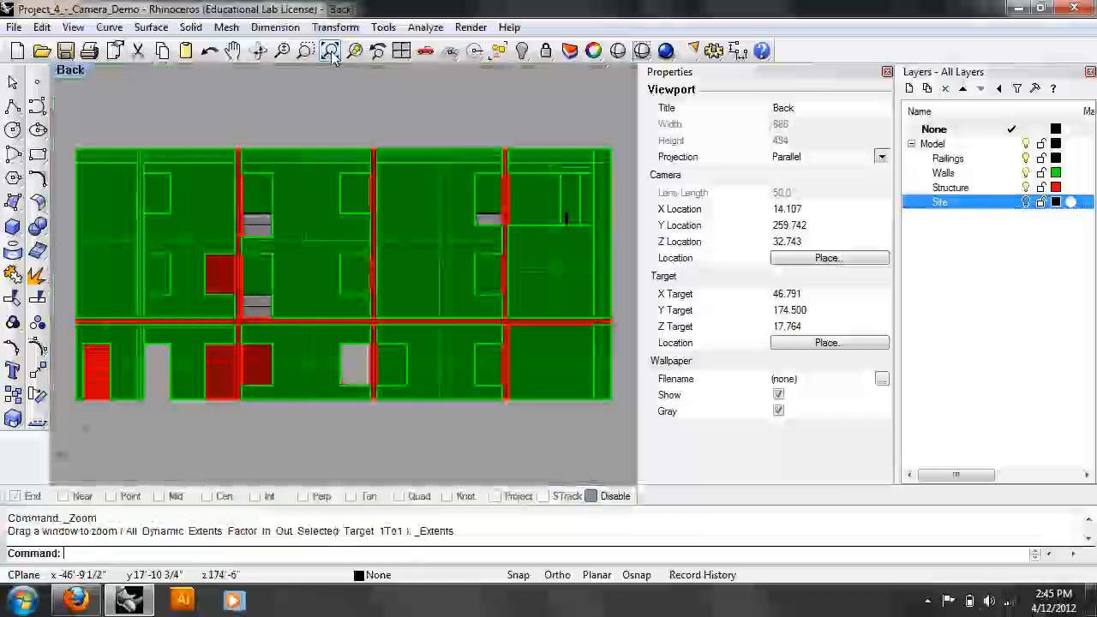
Change the Back viewport's projection to Perspective and return to the four-viewport layout
left_click(817, 163)
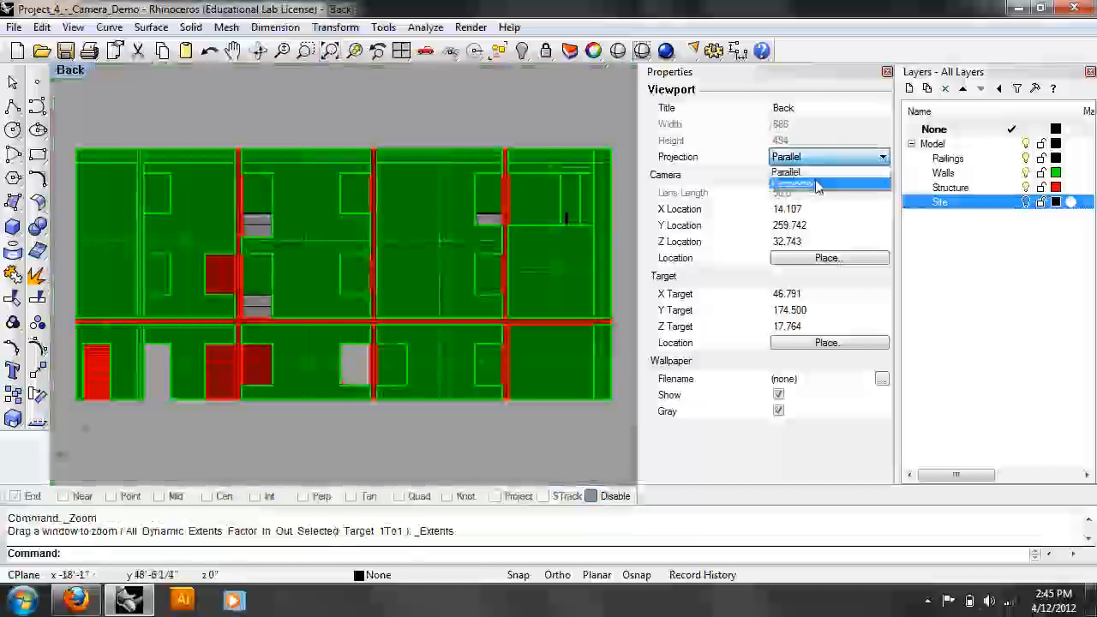
left_click(817, 185)
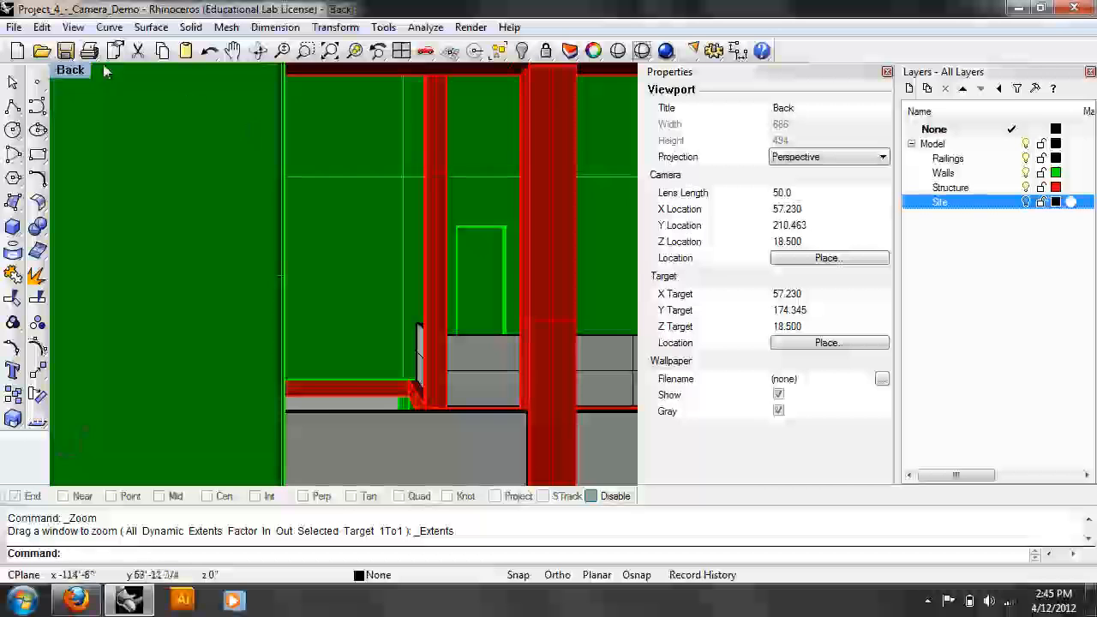
left_click(73, 27)
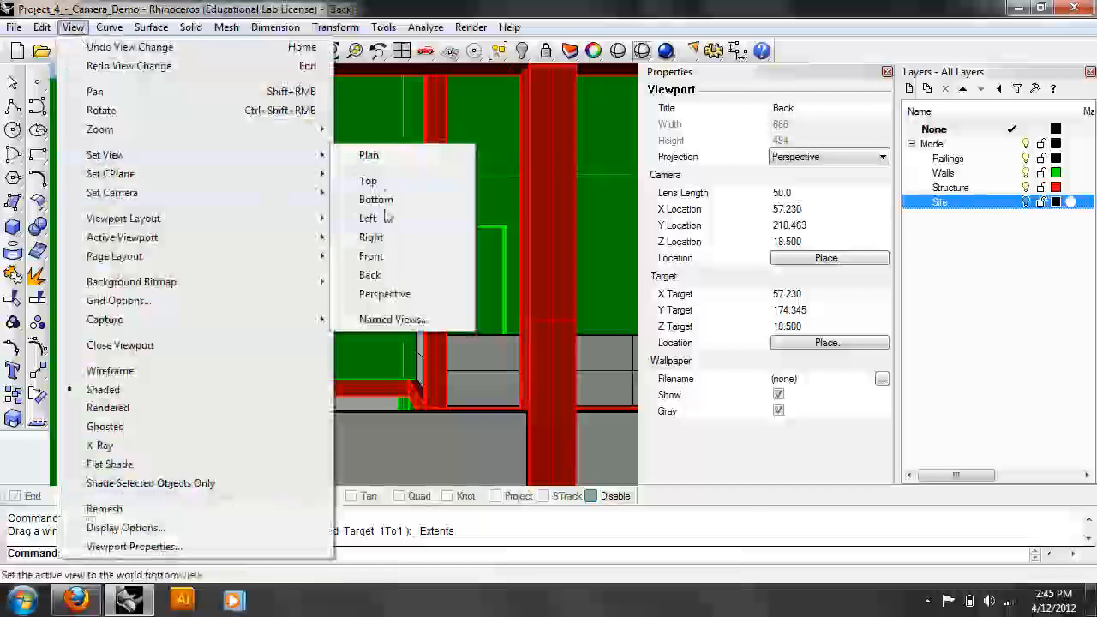
mouse_move(230, 154)
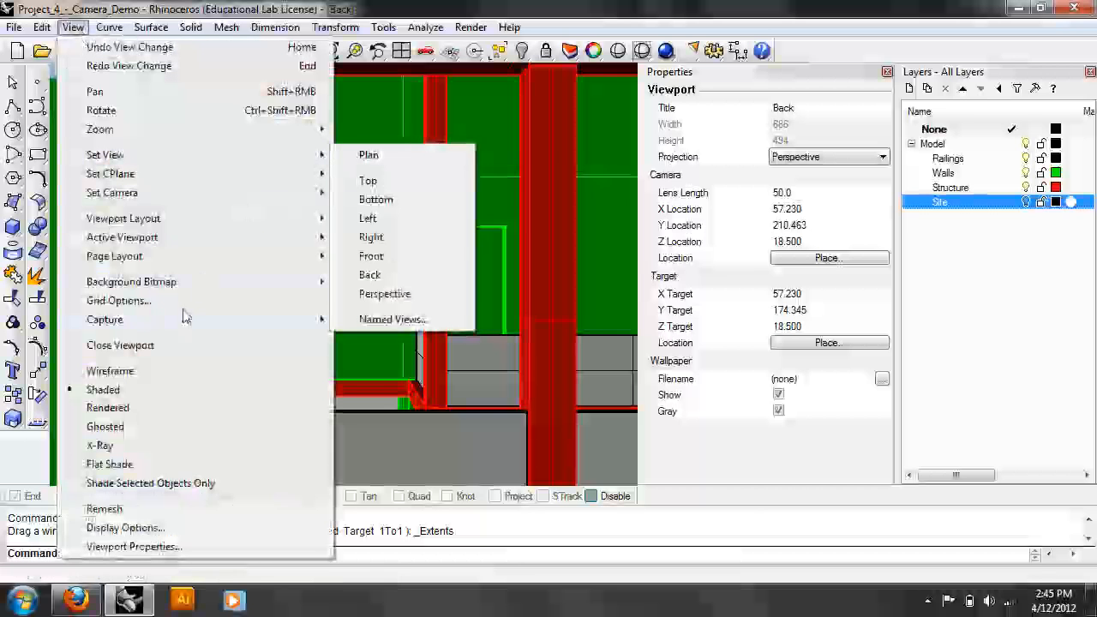
left_click(358, 7)
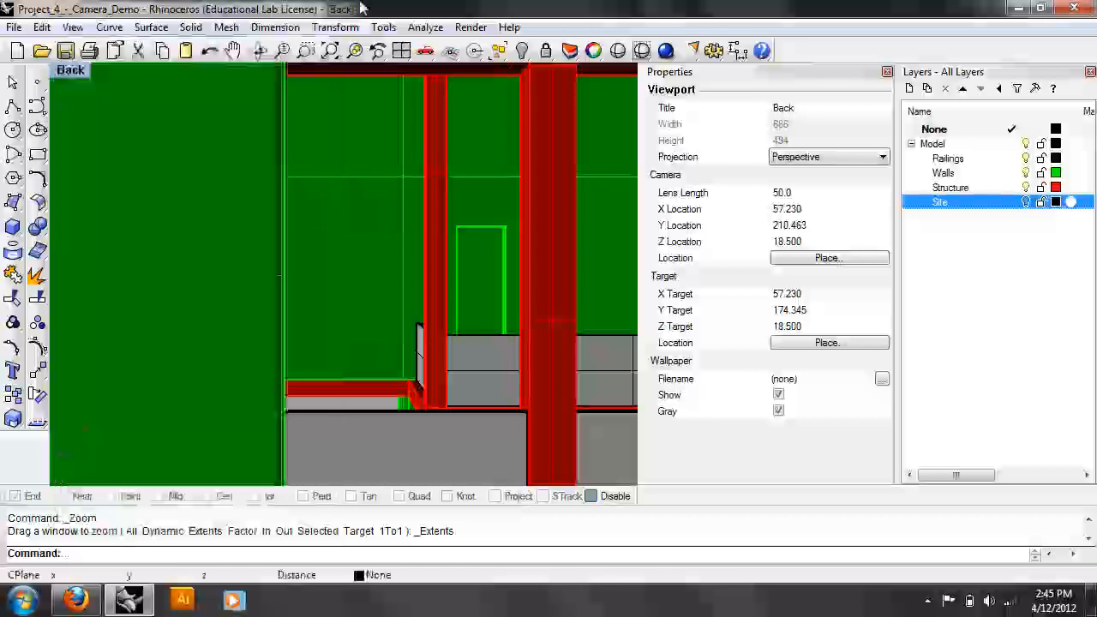
double_click(77, 73)
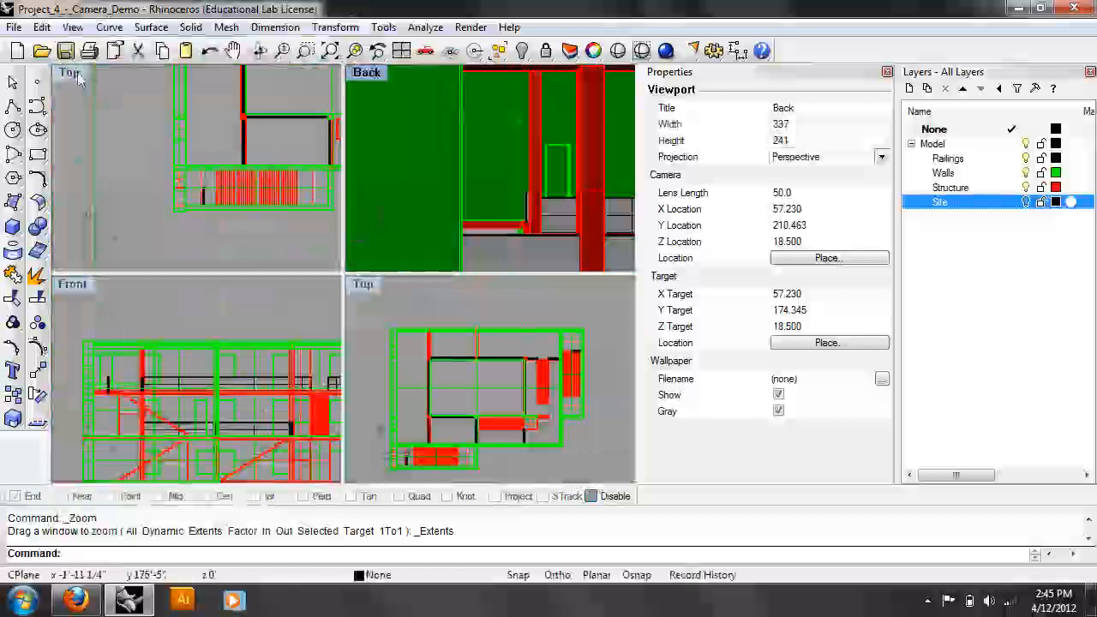
Try showing the Top viewport's camera, and hide the camera again after activating the Back viewport
scroll(246, 133, "down", 6)
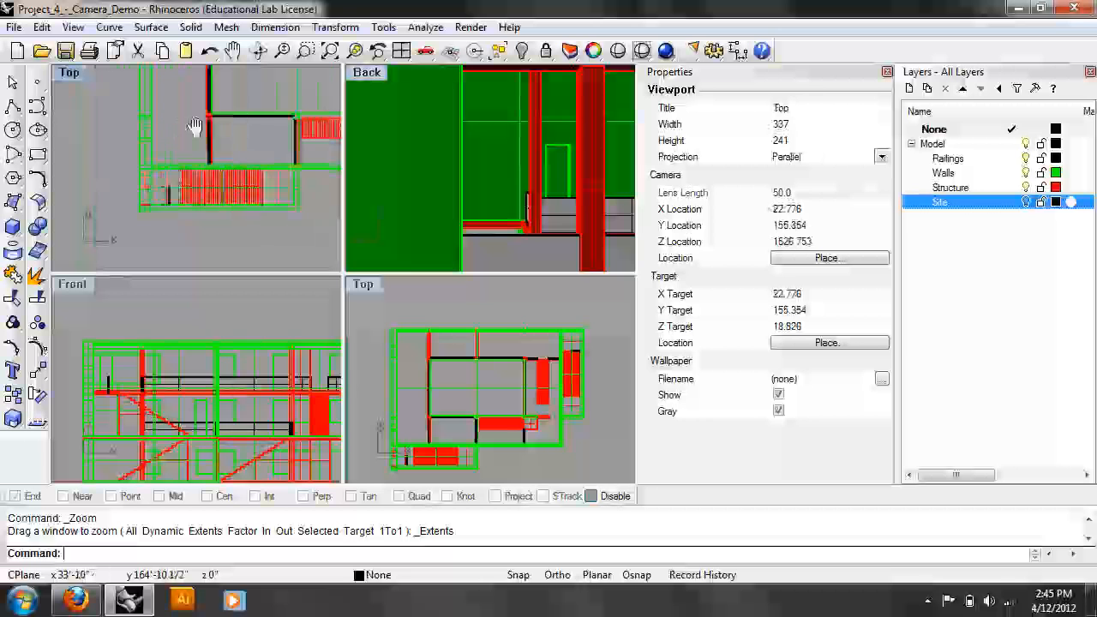
left_click(72, 27)
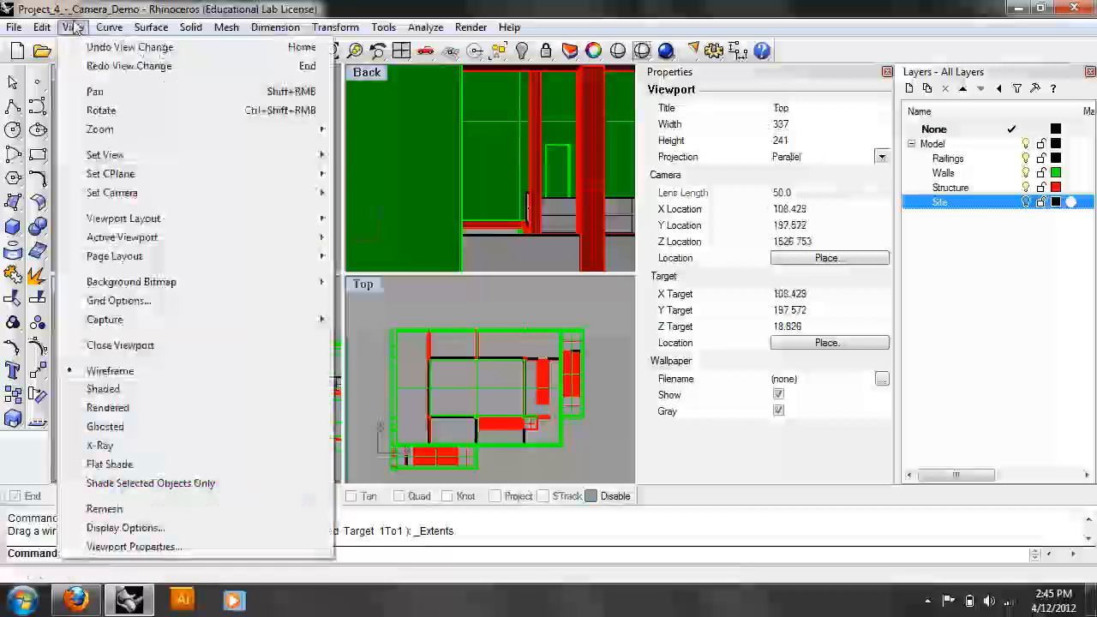
mouse_move(147, 155)
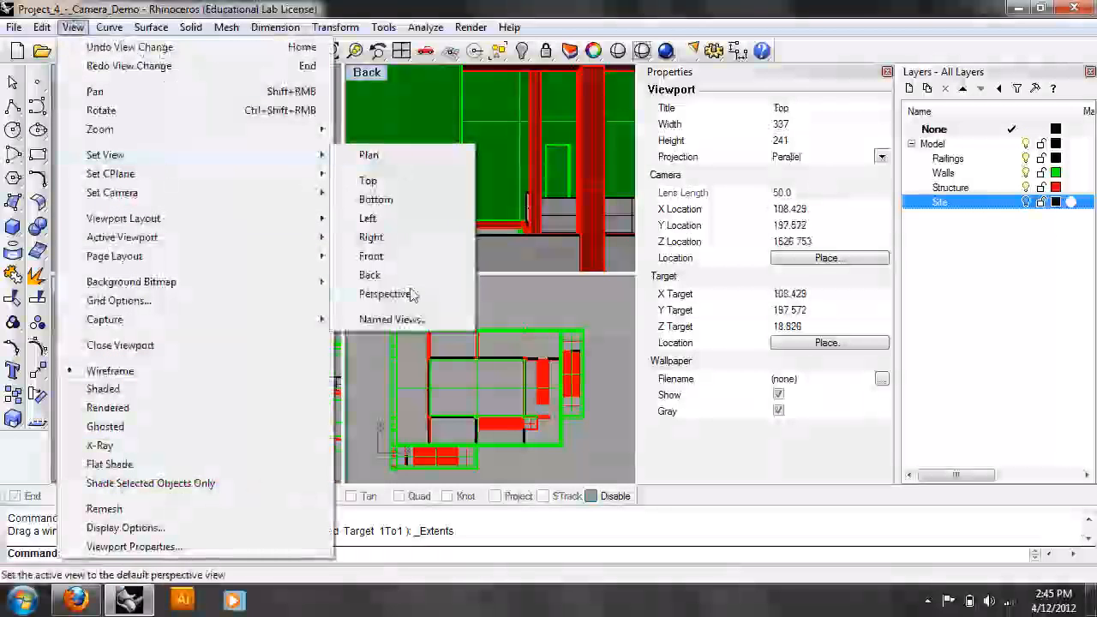
mouse_move(213, 190)
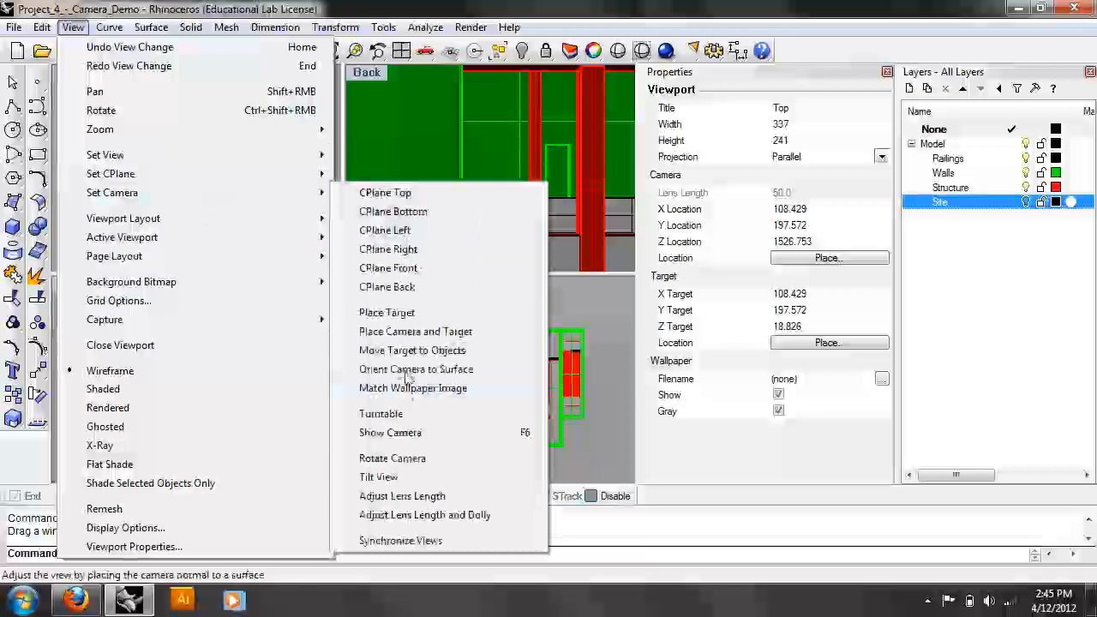
left_click(396, 433)
scroll(232, 169, "down", 3)
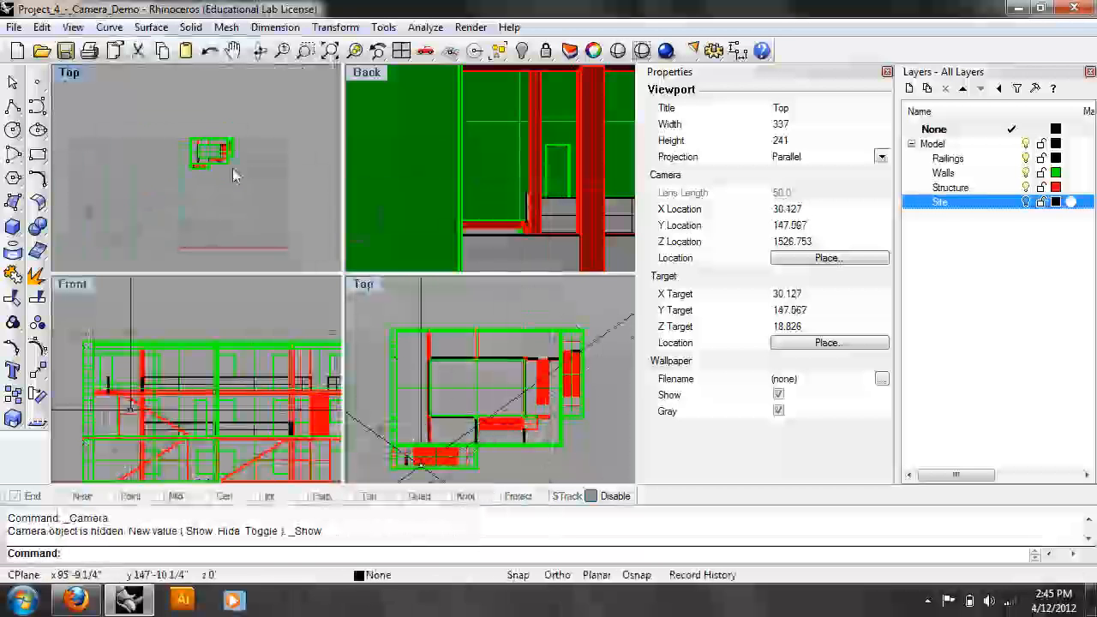
left_click(368, 72)
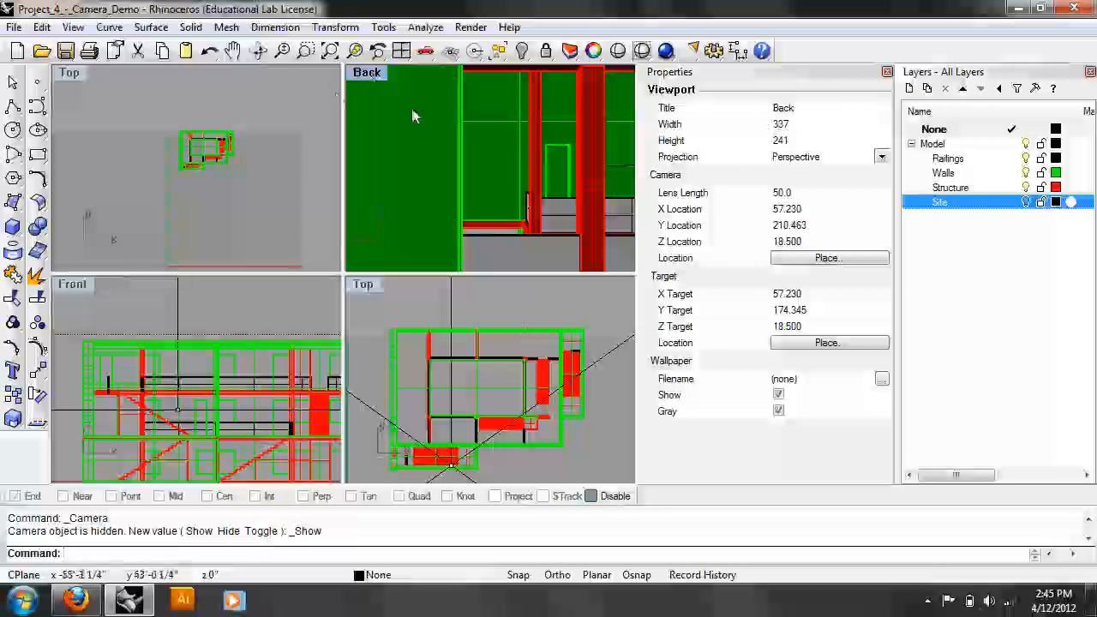
left_click(72, 26)
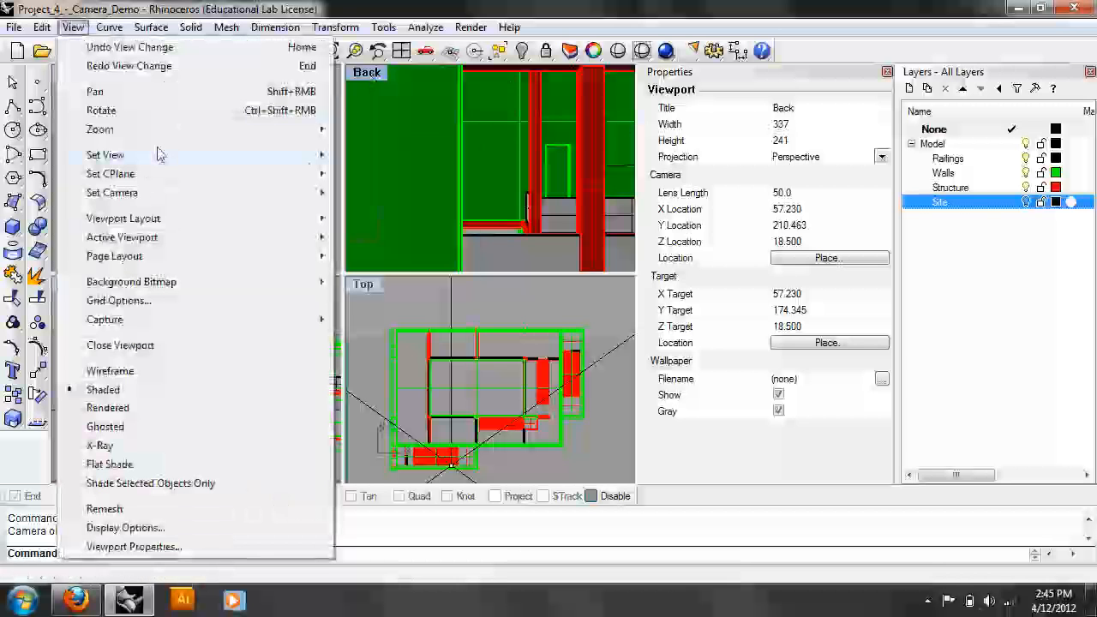
mouse_move(232, 195)
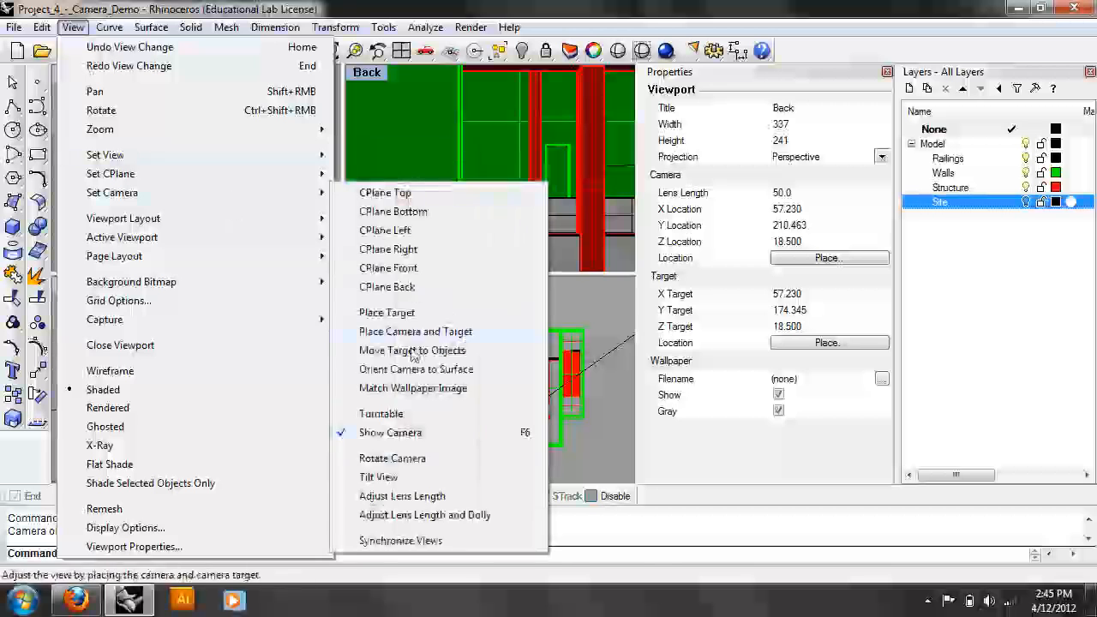
left_click(377, 433)
Show the Back viewport's camera and frame it together with the building in the upper Top viewport
left_click(109, 27)
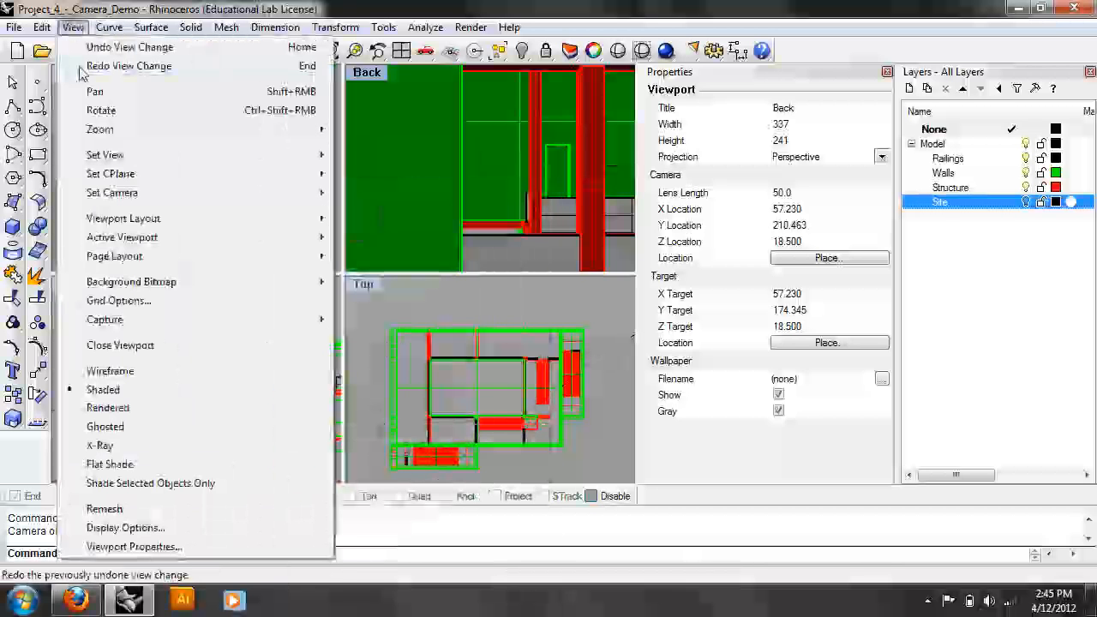
mouse_move(165, 195)
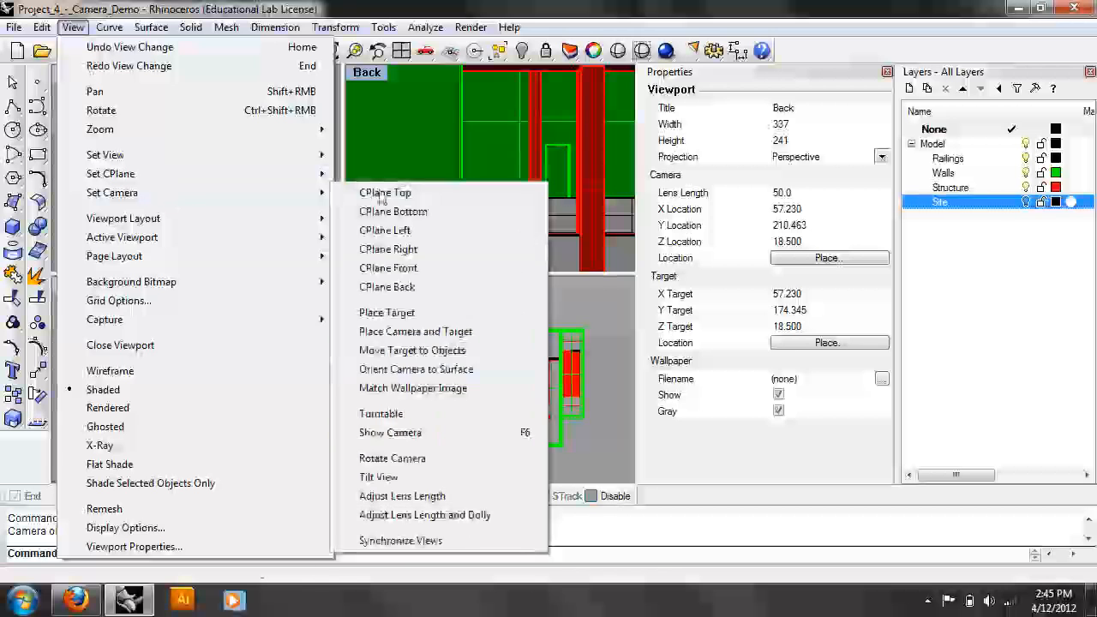
left_click(514, 433)
right_click_drag(186, 165, 181, 188)
scroll(181, 188, "up", 6)
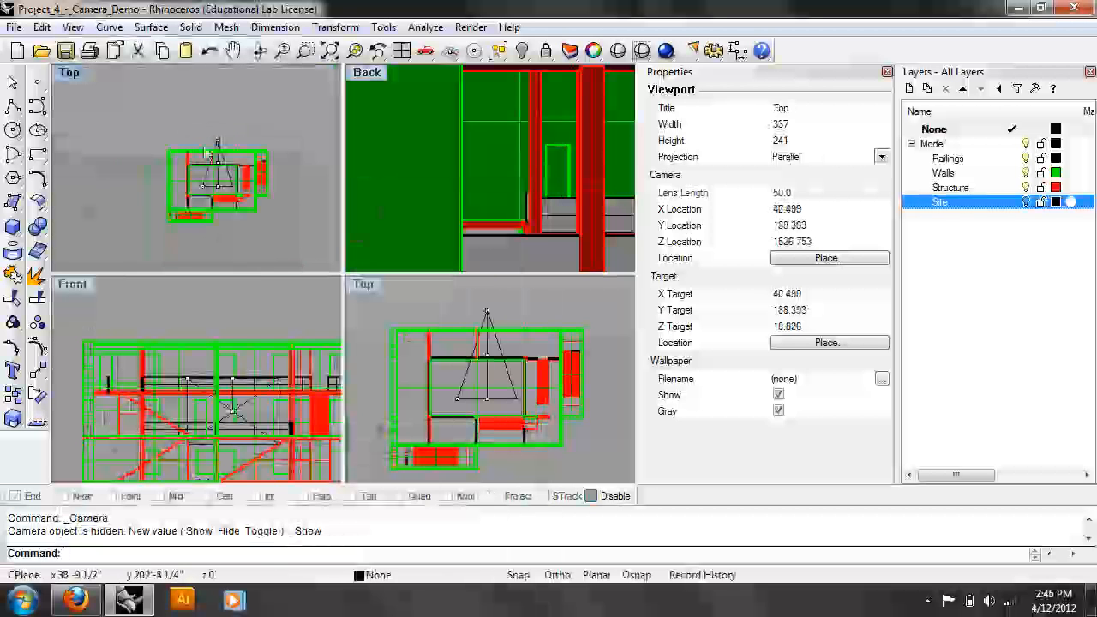
Move the Back view's camera straight away from the building in the Top viewport, to a Y location of about 348
right_click_drag(214, 144, 204, 179)
left_click_drag(208, 175, 215, 129)
scroll(232, 161, "down", 8)
right_click_drag(232, 161, 214, 163)
left_click_drag(203, 149, 210, 118)
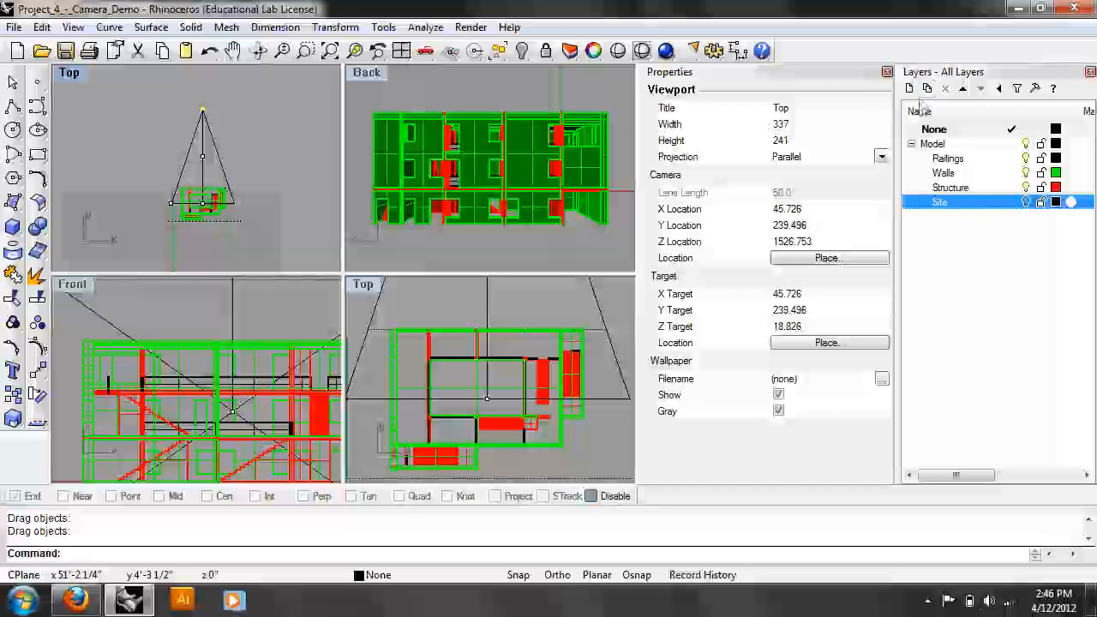
Widen the Back viewport's perspective with Adjust Lens Length and Dolly to a lens length of about 31
left_click(381, 74)
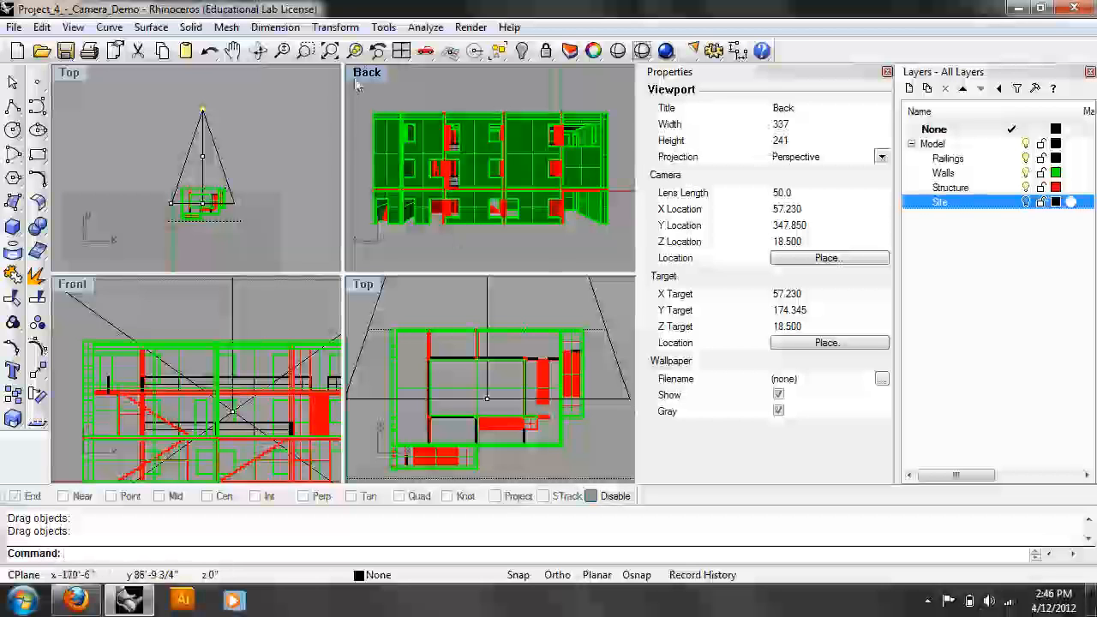
left_click(74, 27)
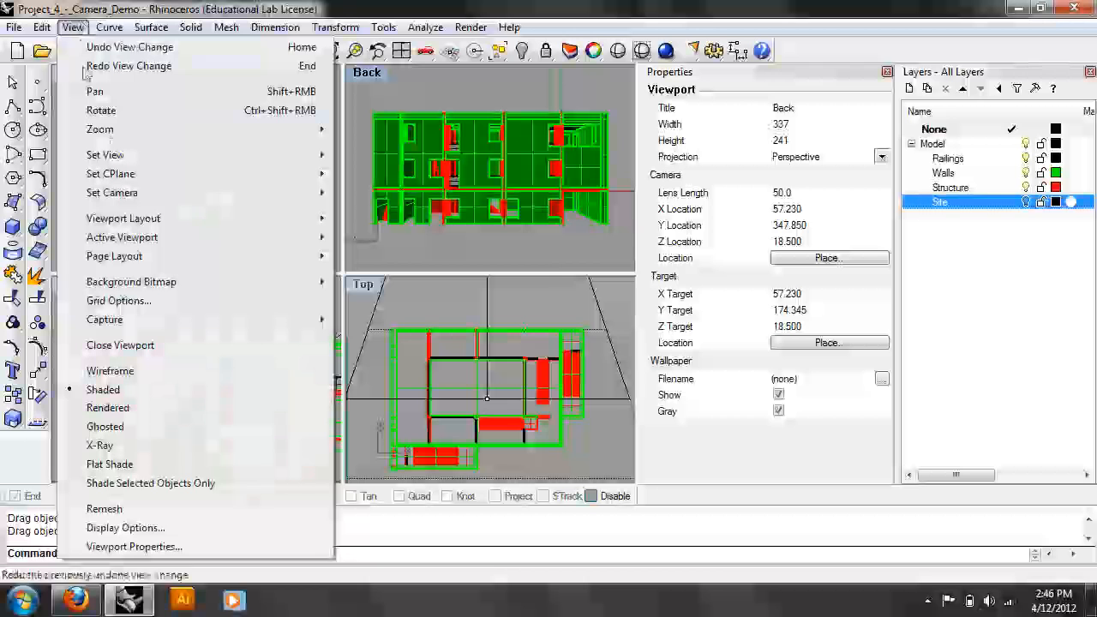
mouse_move(135, 198)
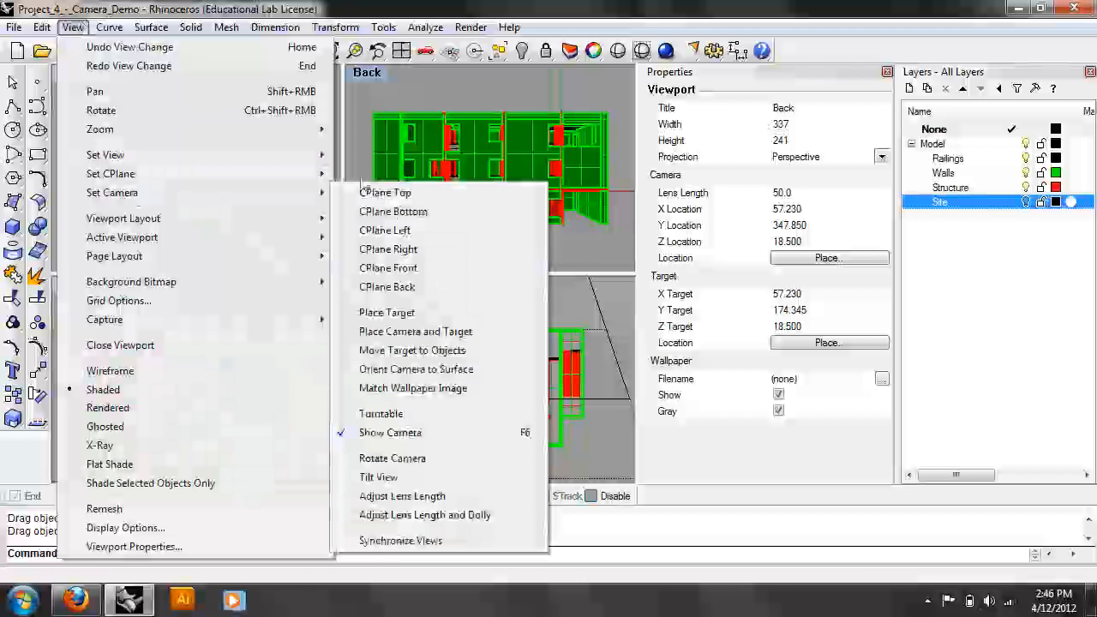
left_click(475, 514)
left_click_drag(519, 180, 540, 227)
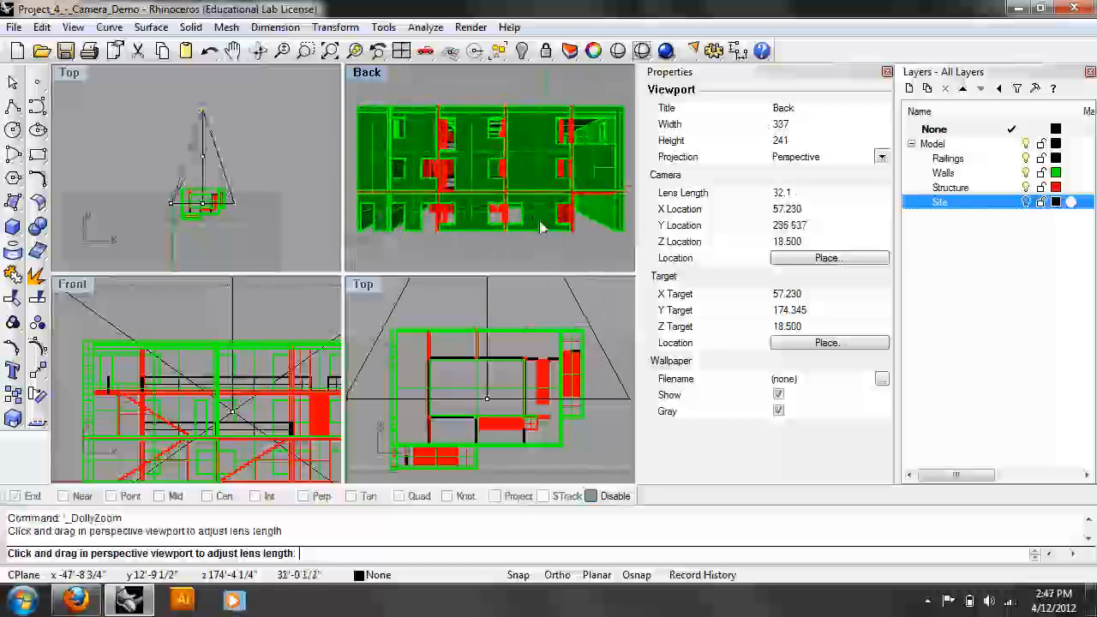
key("Escape")
Hide the five upper wall polysurfaces across the building's back facade in the Back viewport to expose the interior
left_click(479, 167)
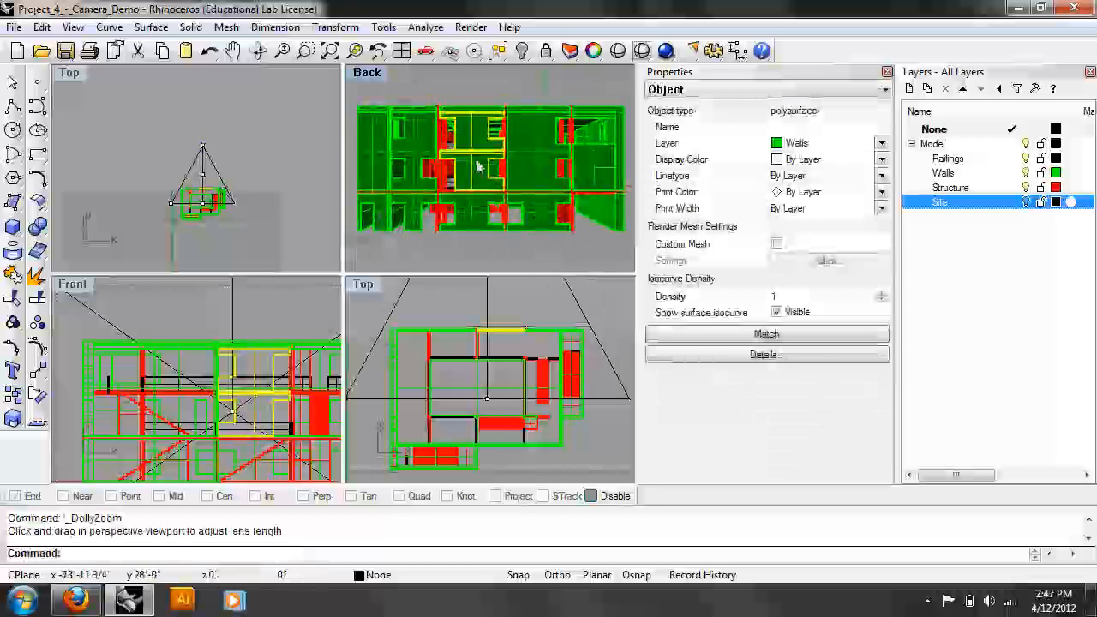
left_click(525, 167, "shift")
left_click(572, 163, "shift")
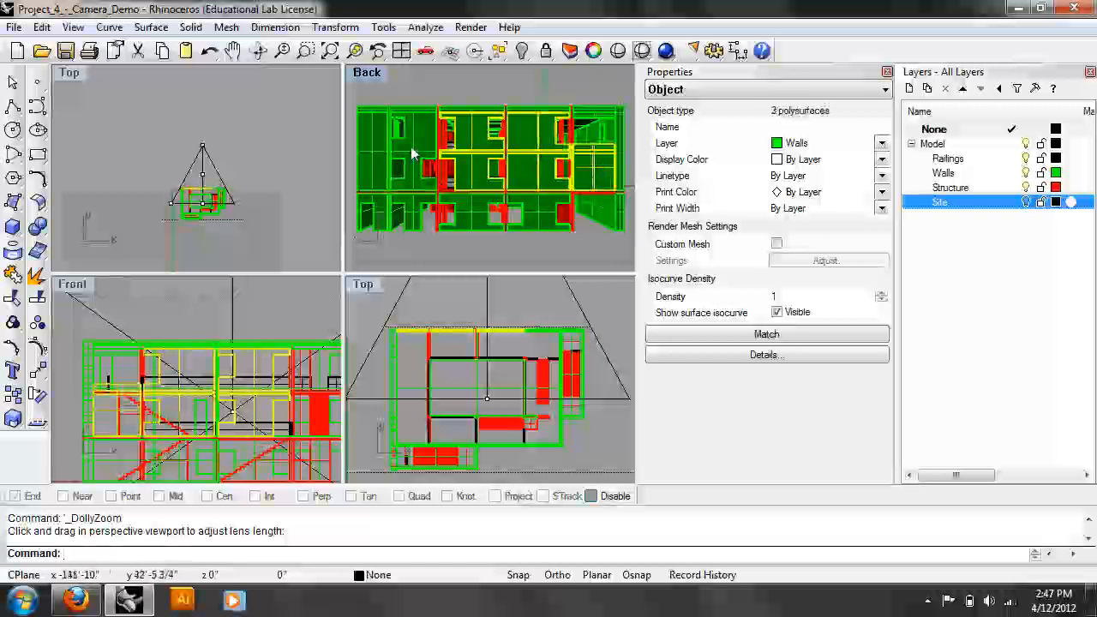
left_click(411, 154, "shift")
left_click(371, 150, "shift")
type("Hid")
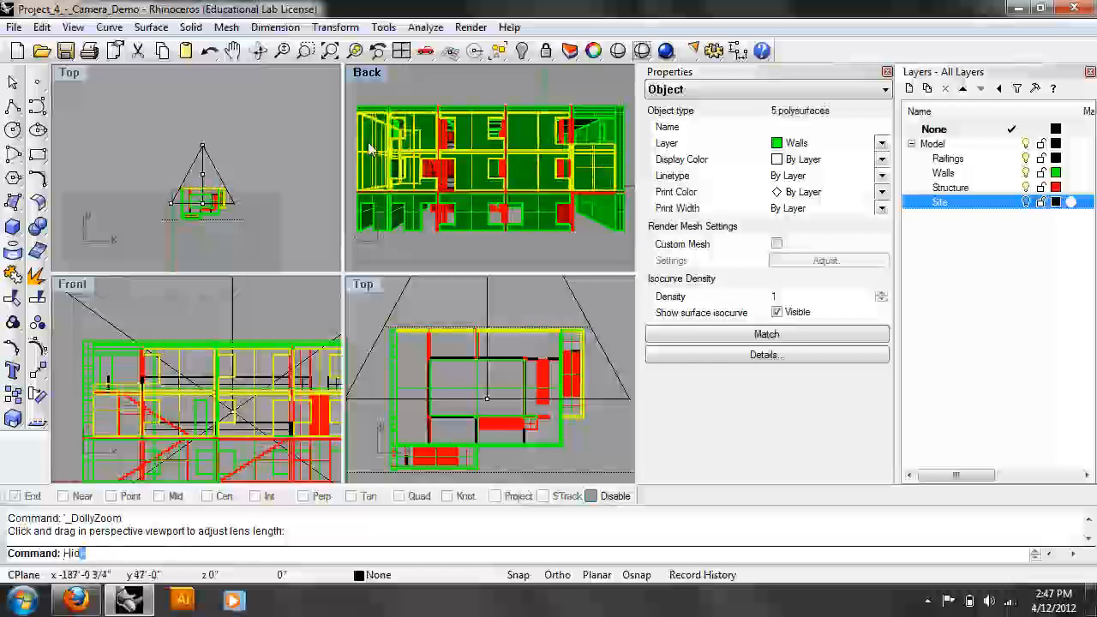
key("Return")
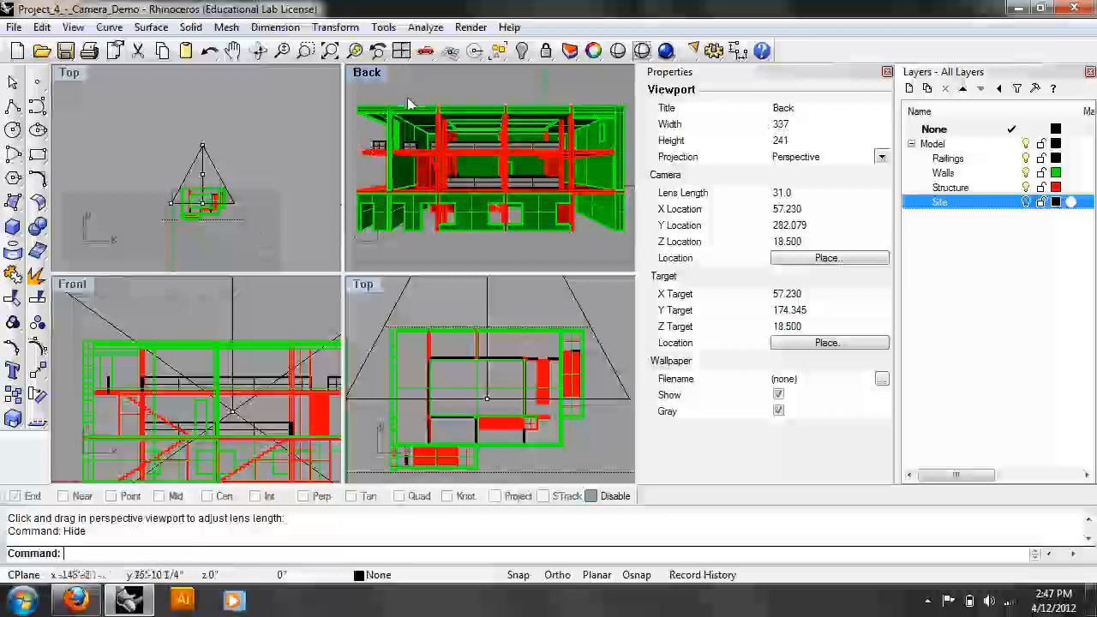
Maximize the upper Top viewport, change its projection to Perspective and bring the camera closer to the building, to a Z location of about 298
left_click(69, 74)
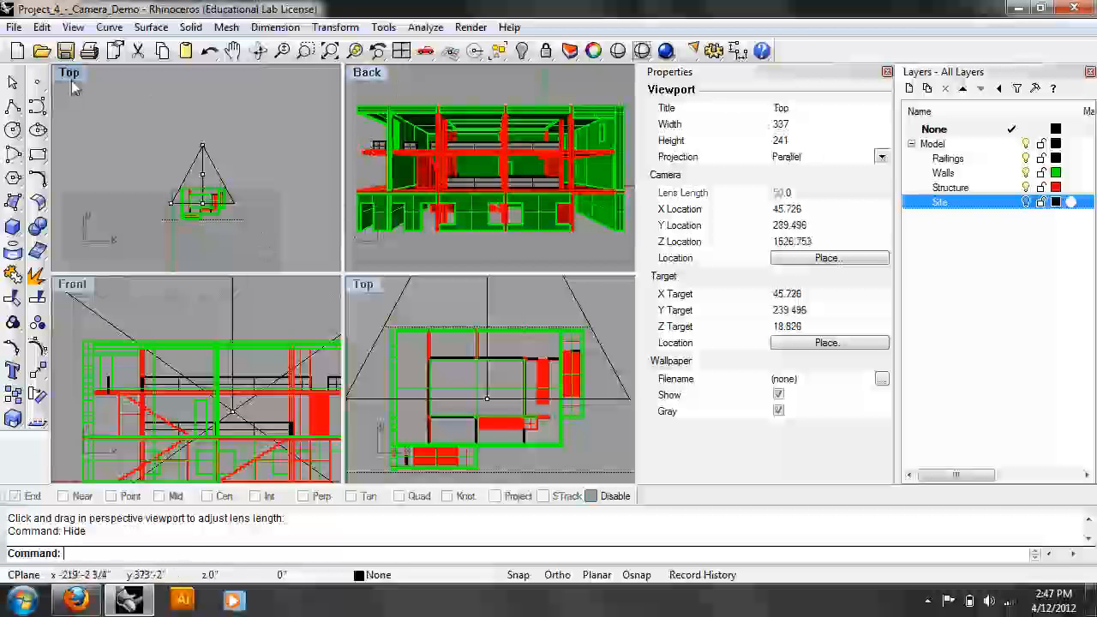
left_click(97, 144)
double_click(68, 74)
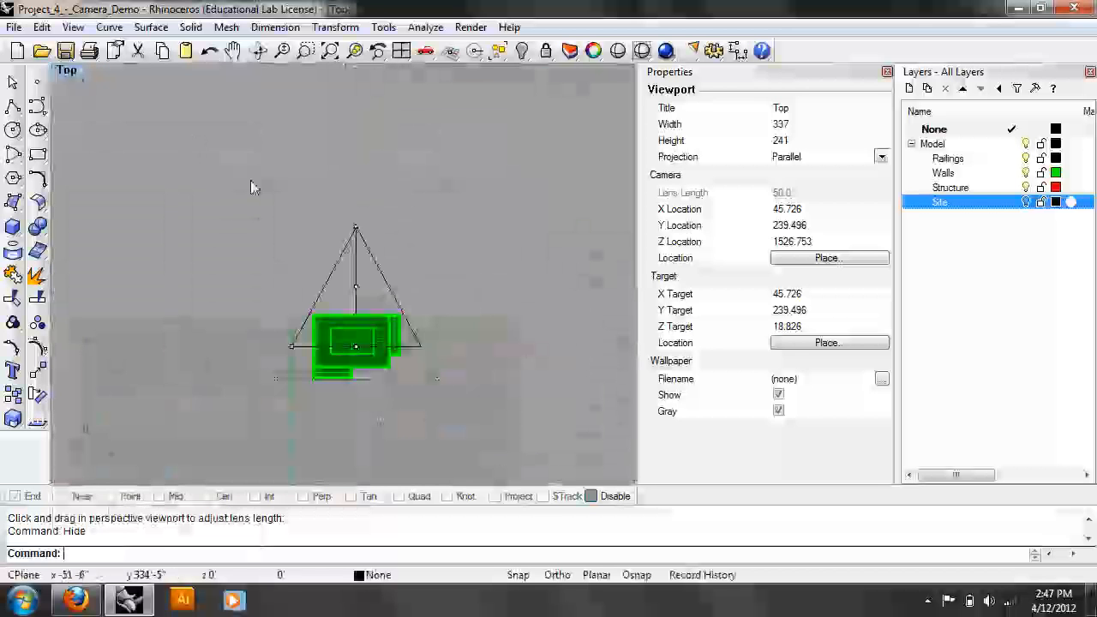
scroll(306, 225, "up", 5)
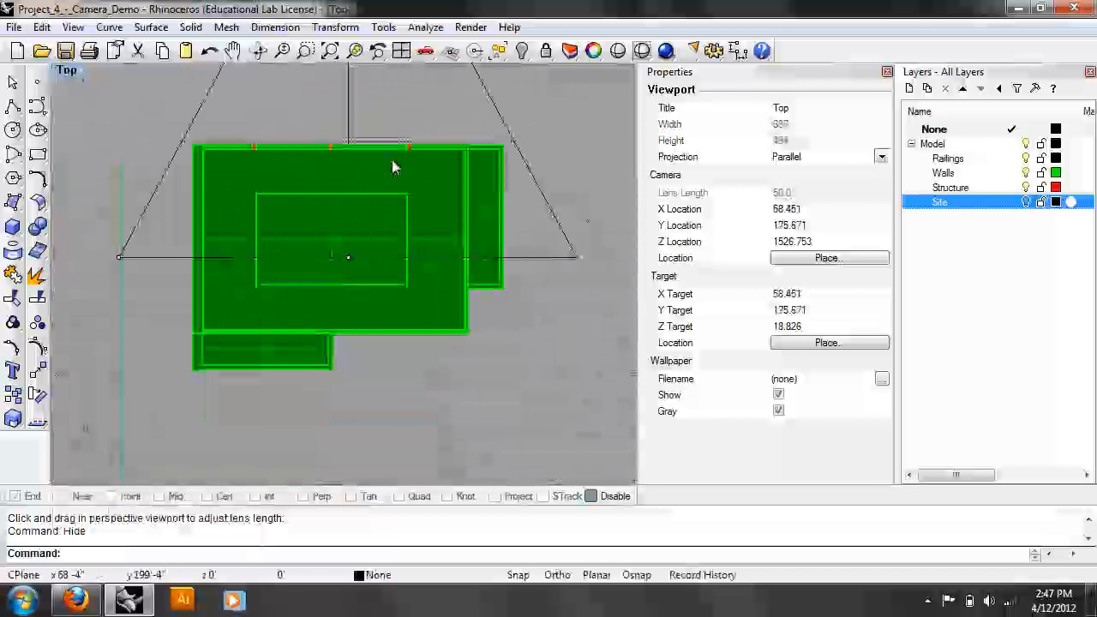
left_click(881, 157)
left_click(835, 183)
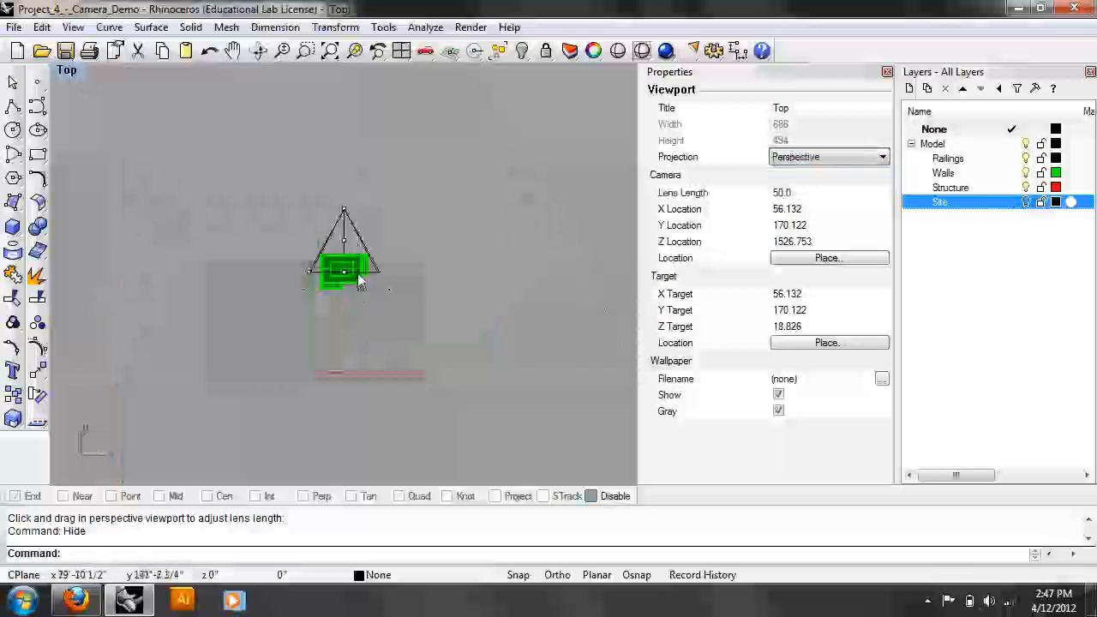
scroll(352, 270, "up", 4)
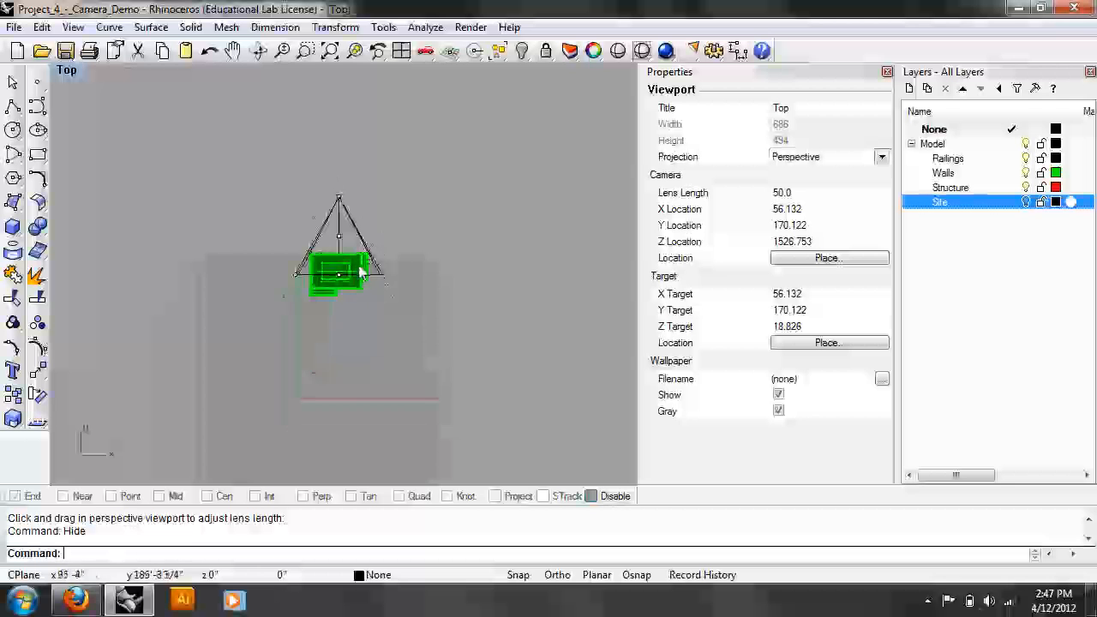
scroll(342, 283, "up", 5)
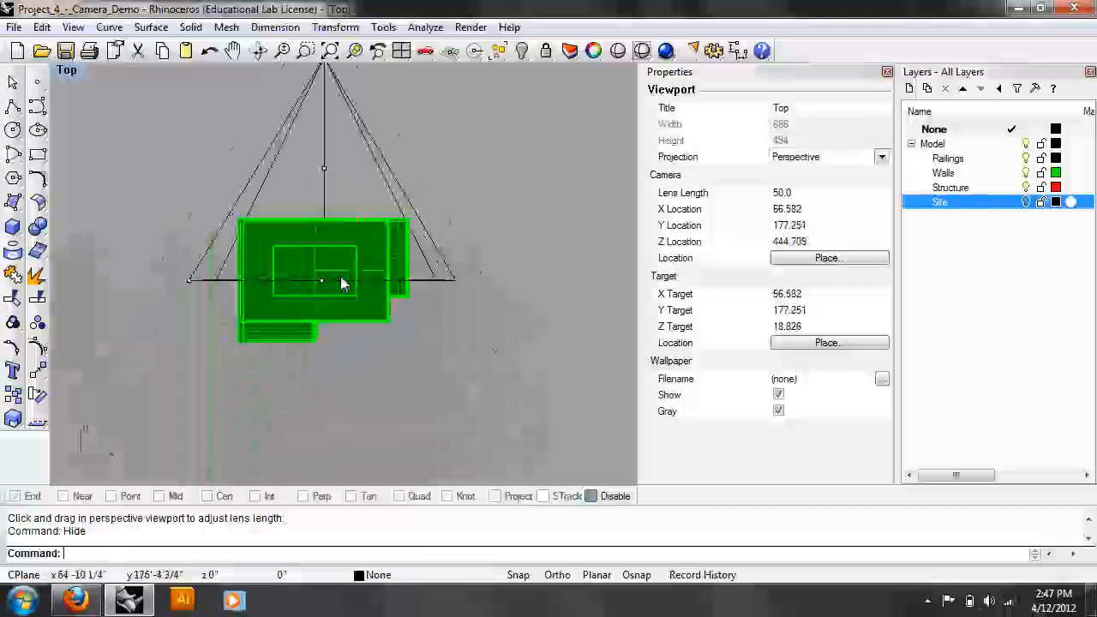
scroll(341, 283, "up", 2)
Hide the two stacked pieces covering the central opening and the main roof around it to expose the floor below
left_click(318, 266)
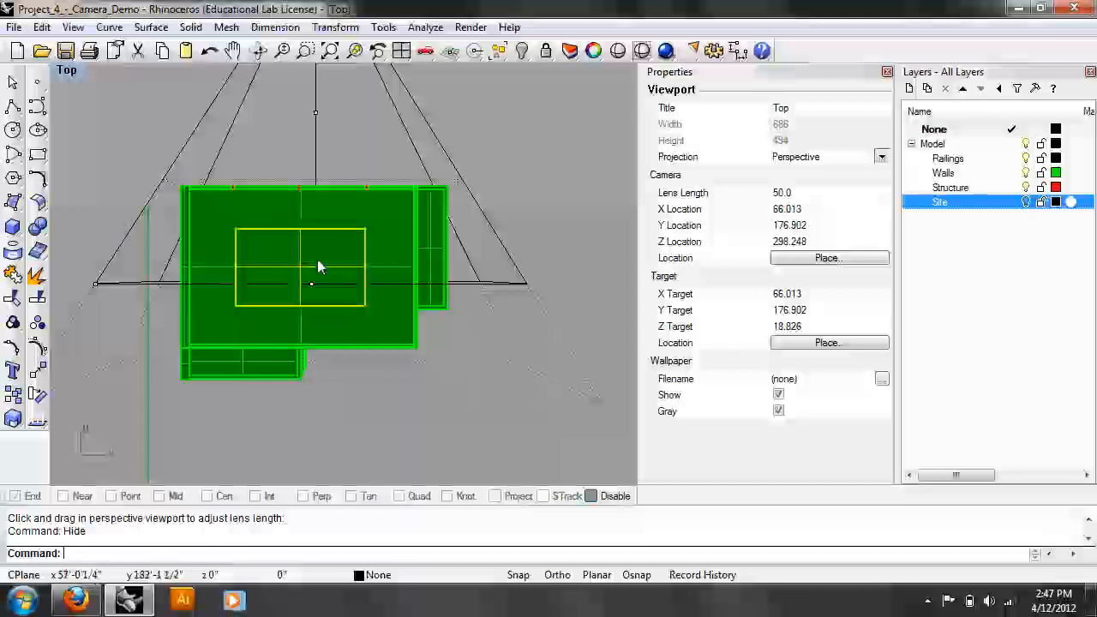
key("Return")
left_click(318, 268)
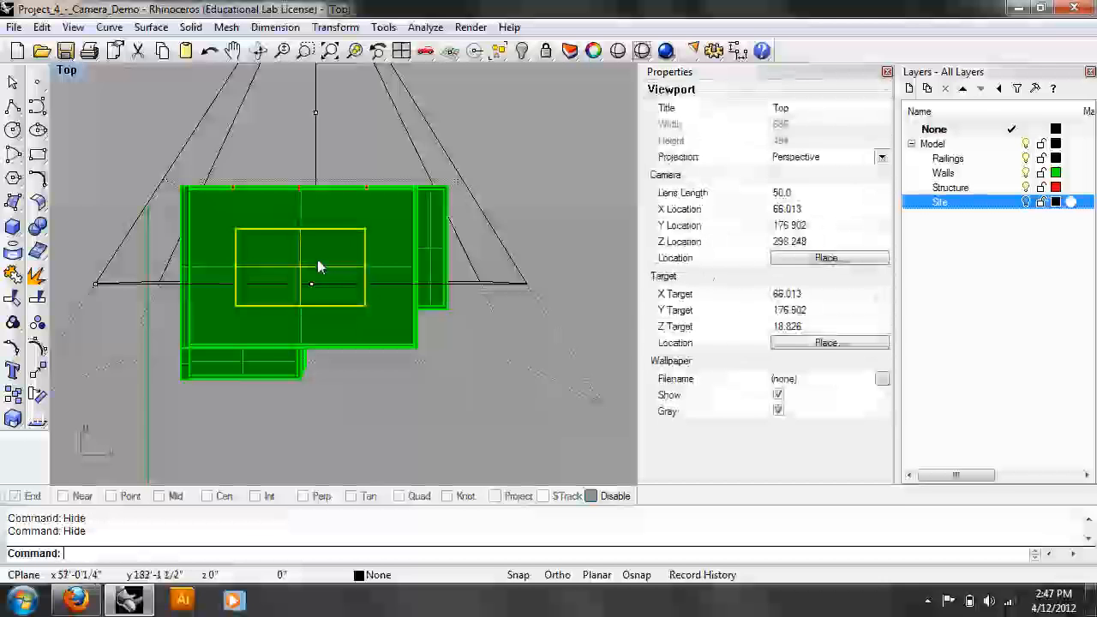
key("Return")
left_click(400, 235)
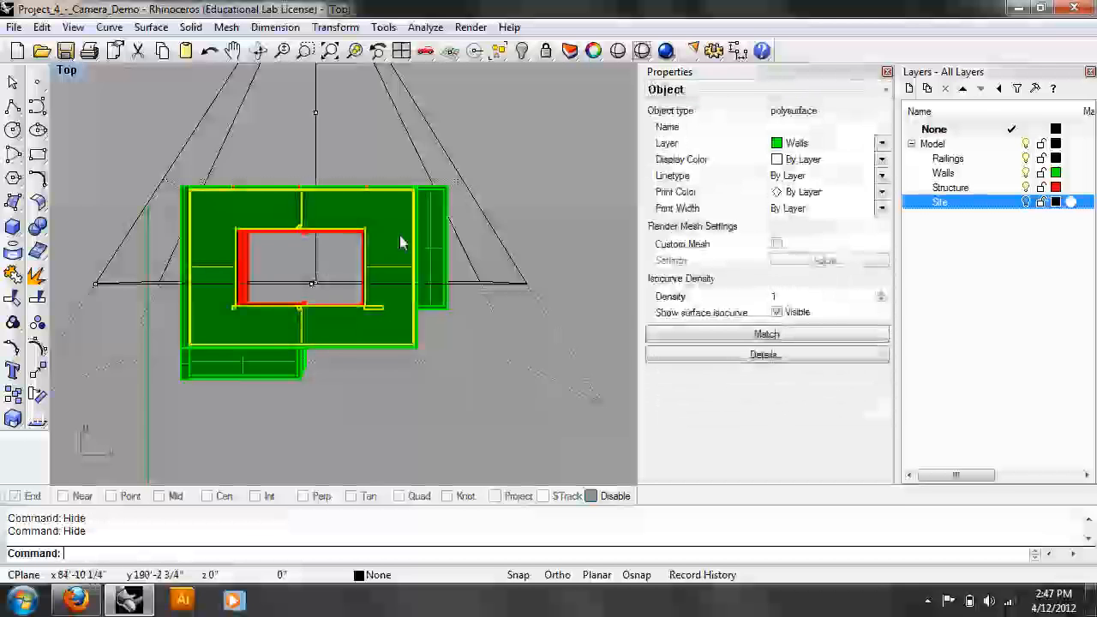
key("Return")
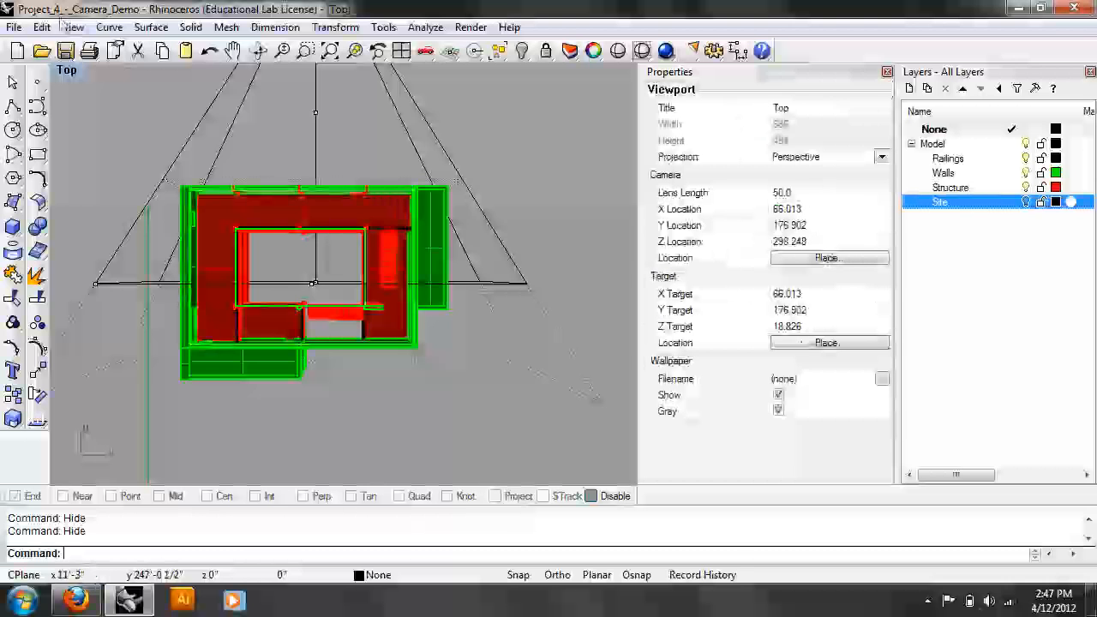
Widen the Top viewport's perspective with Adjust Lens Length and Dolly to a lens length of about 12
left_click(73, 27)
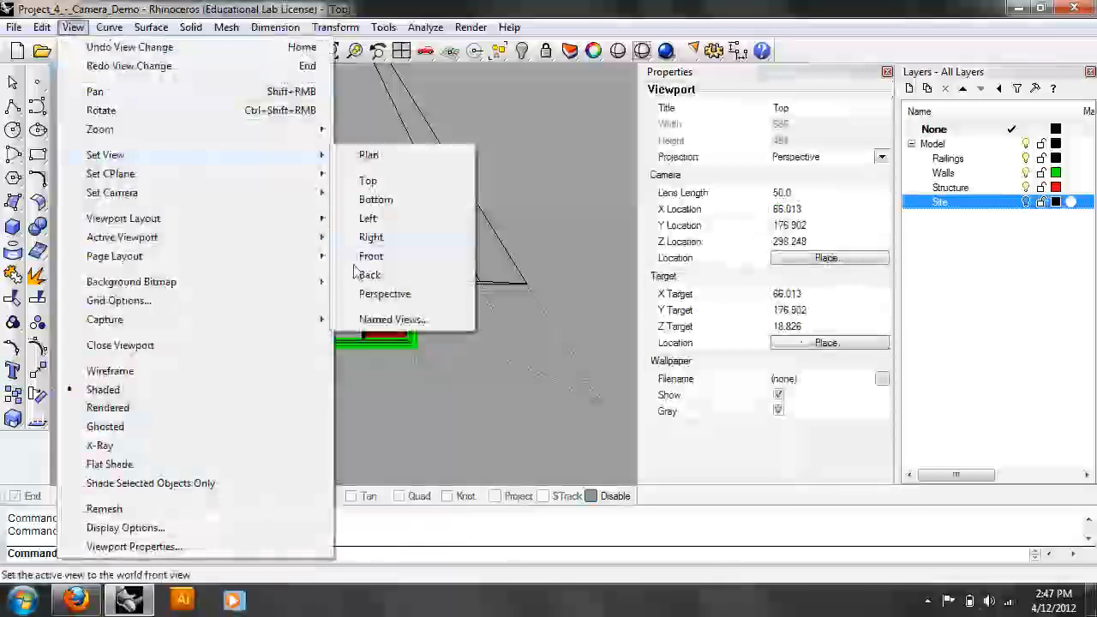
mouse_move(238, 198)
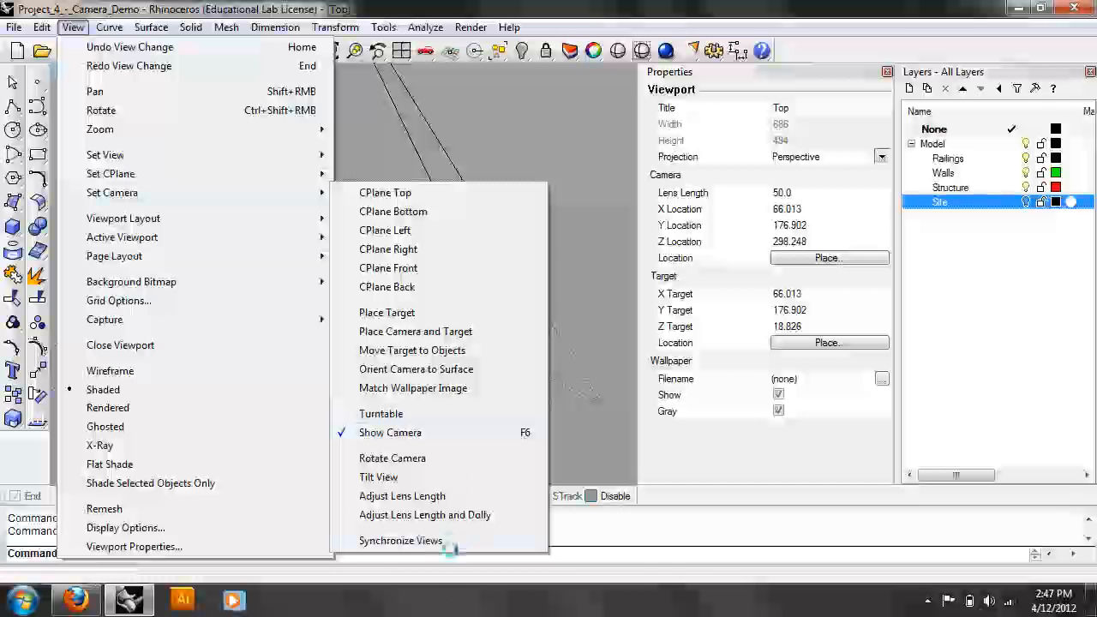
left_click(463, 445)
left_click_drag(364, 336, 397, 426)
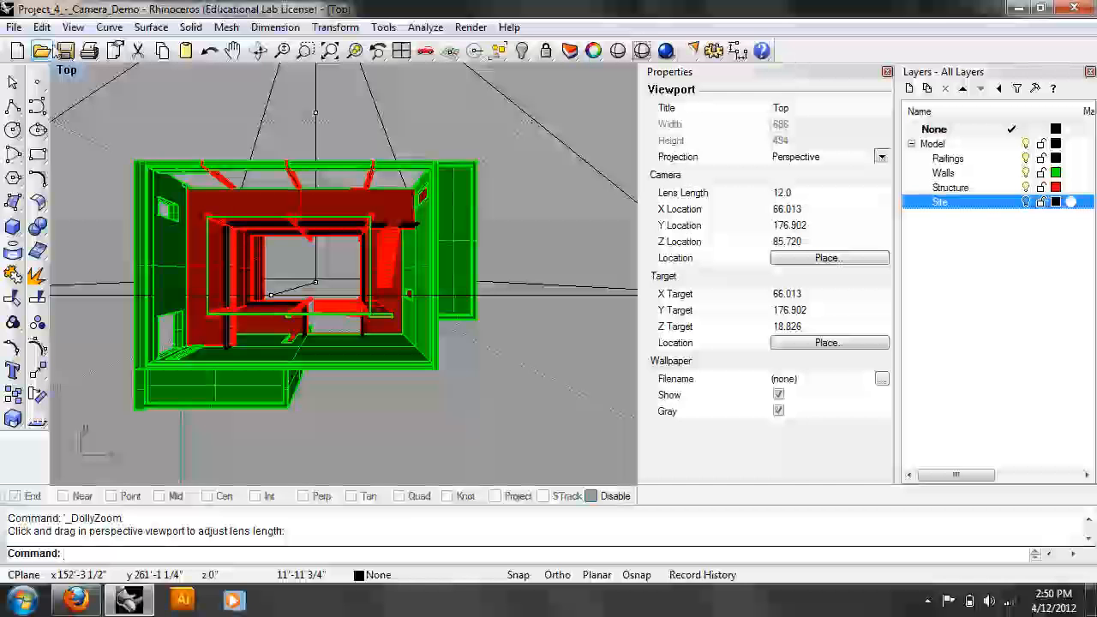
Capture the Top viewport to a JPEG file named "my image" on the Desktop
left_click(13, 31)
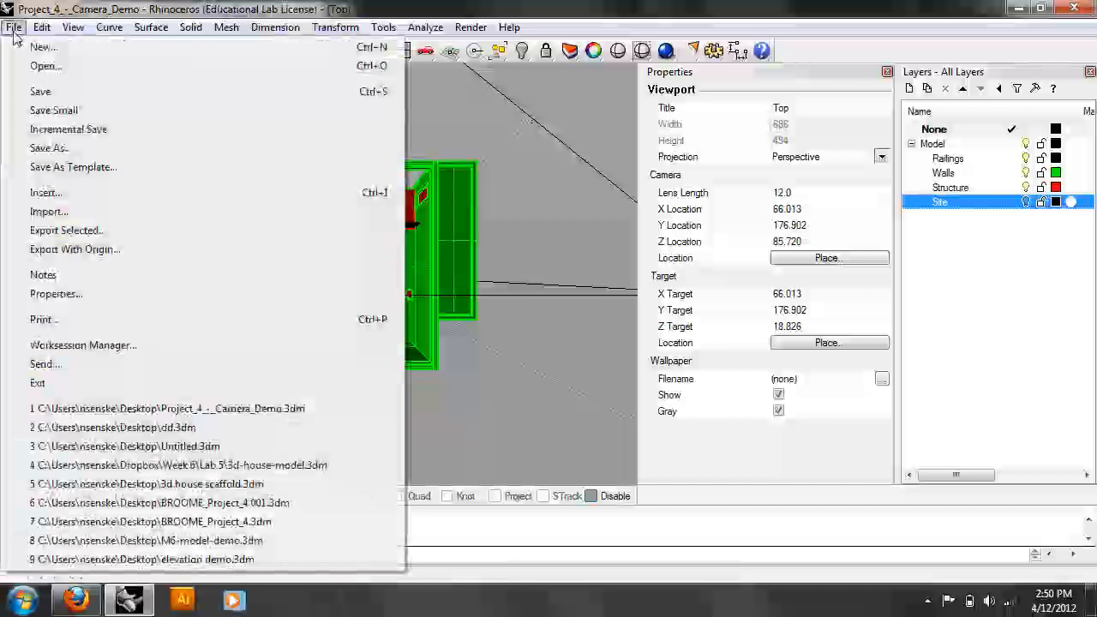
mouse_move(73, 34)
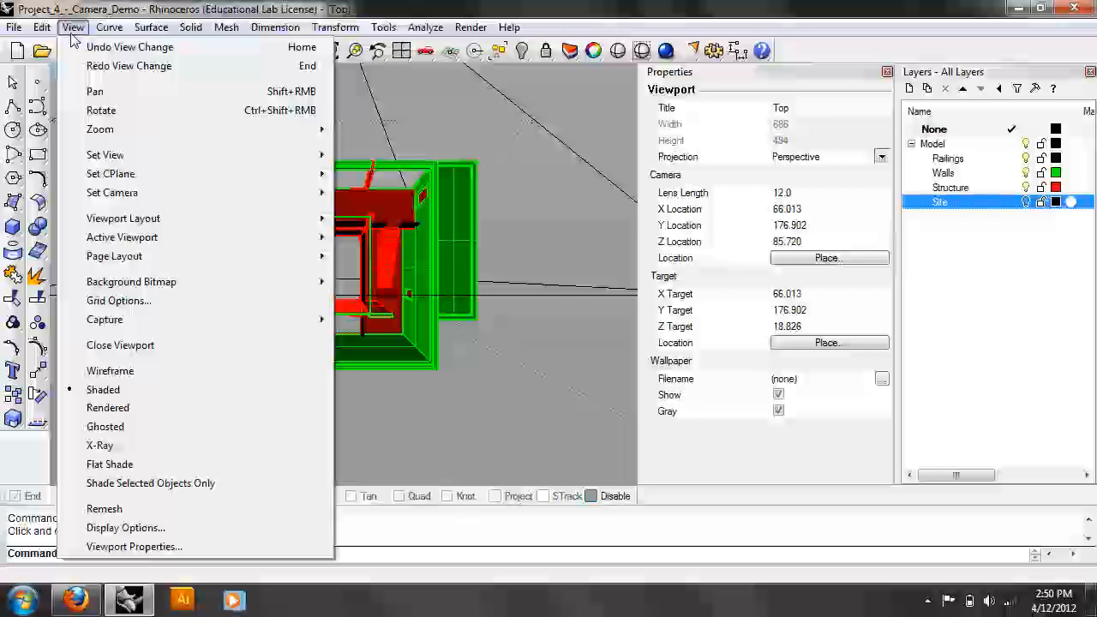
mouse_move(168, 330)
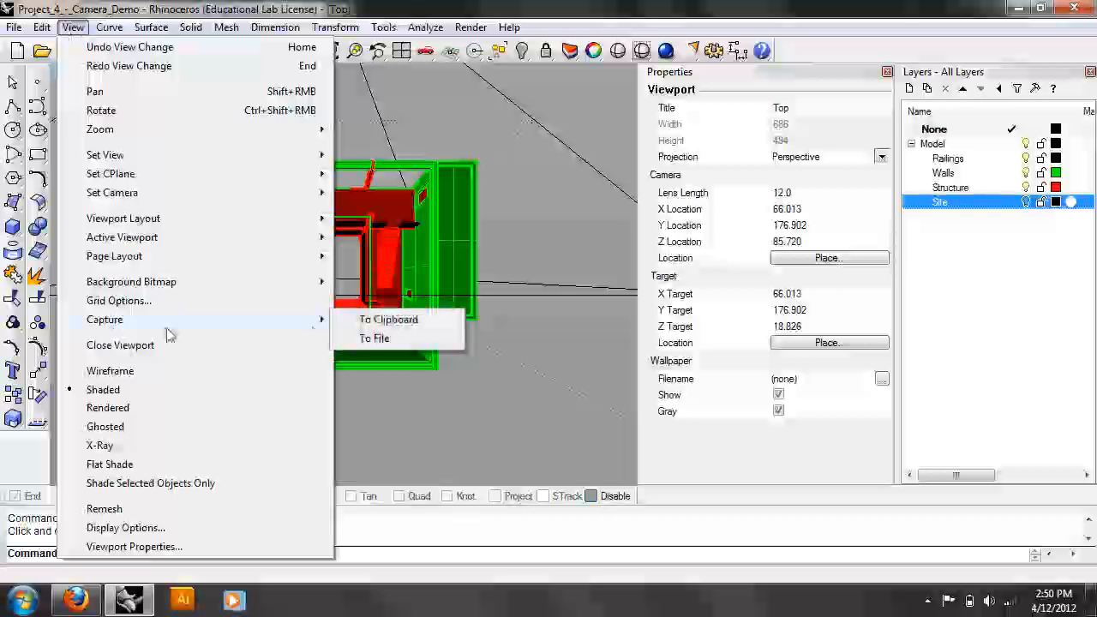
left_click(374, 339)
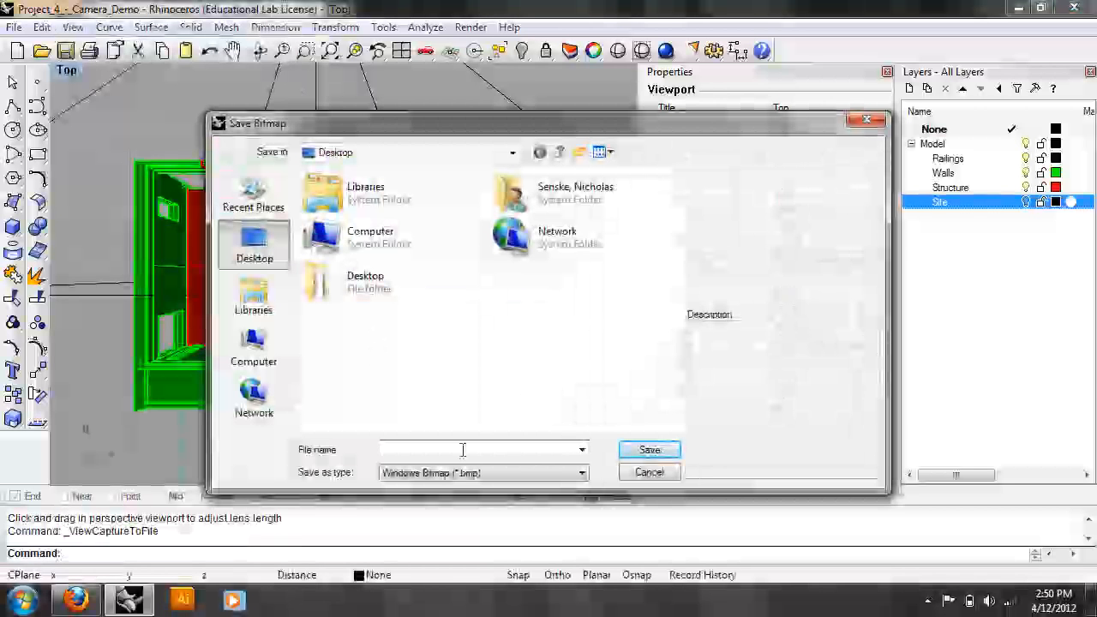
left_click(540, 473)
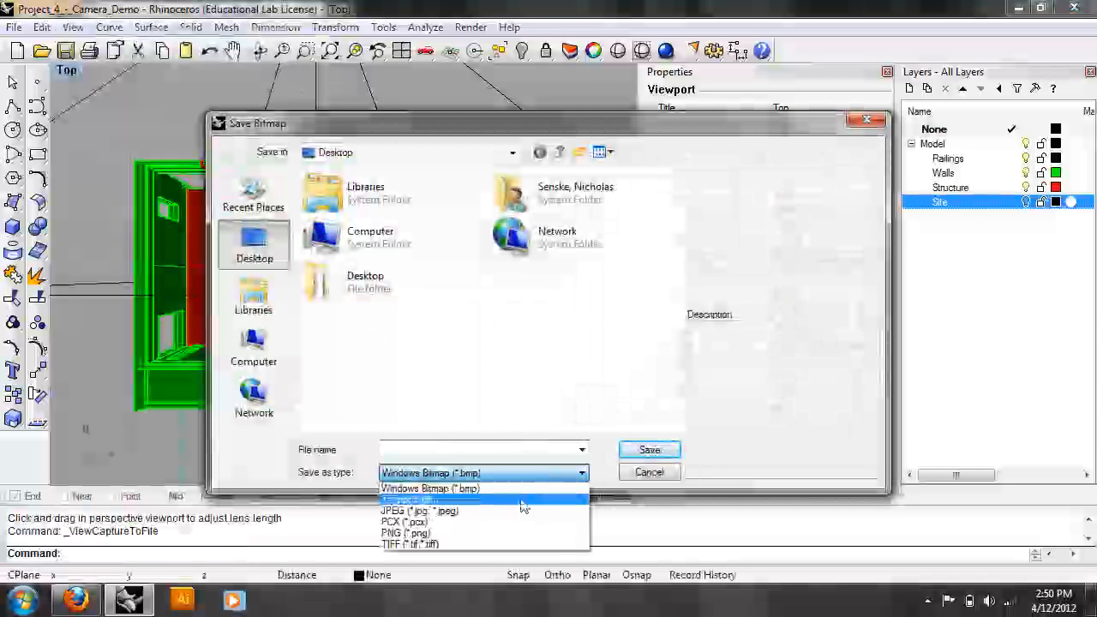
left_click(487, 490)
left_click(482, 450)
type("my image")
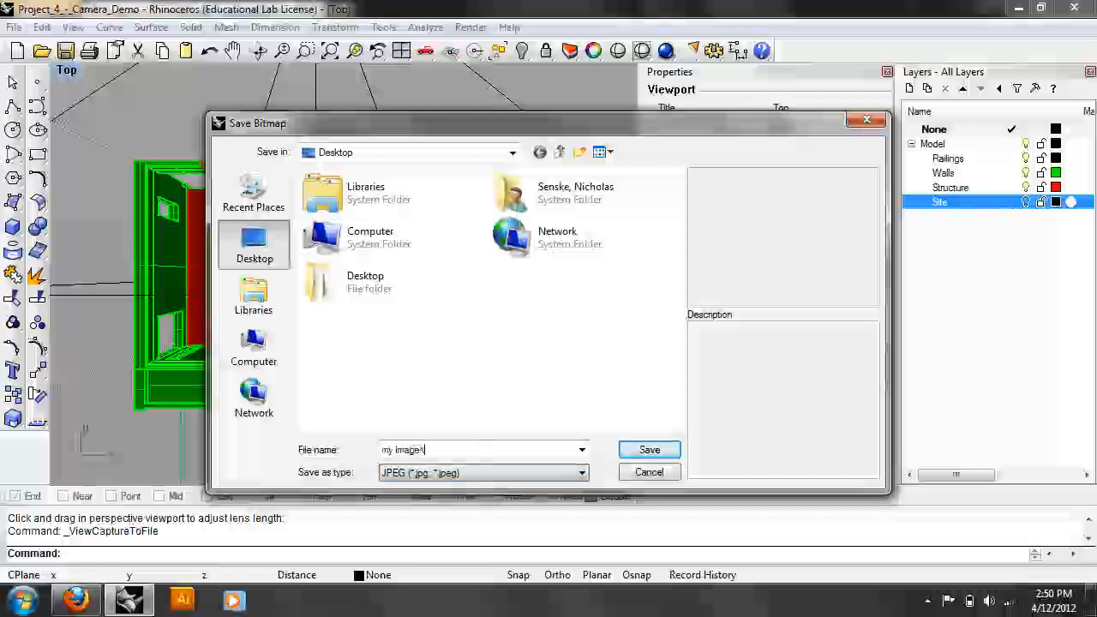
key("Return")
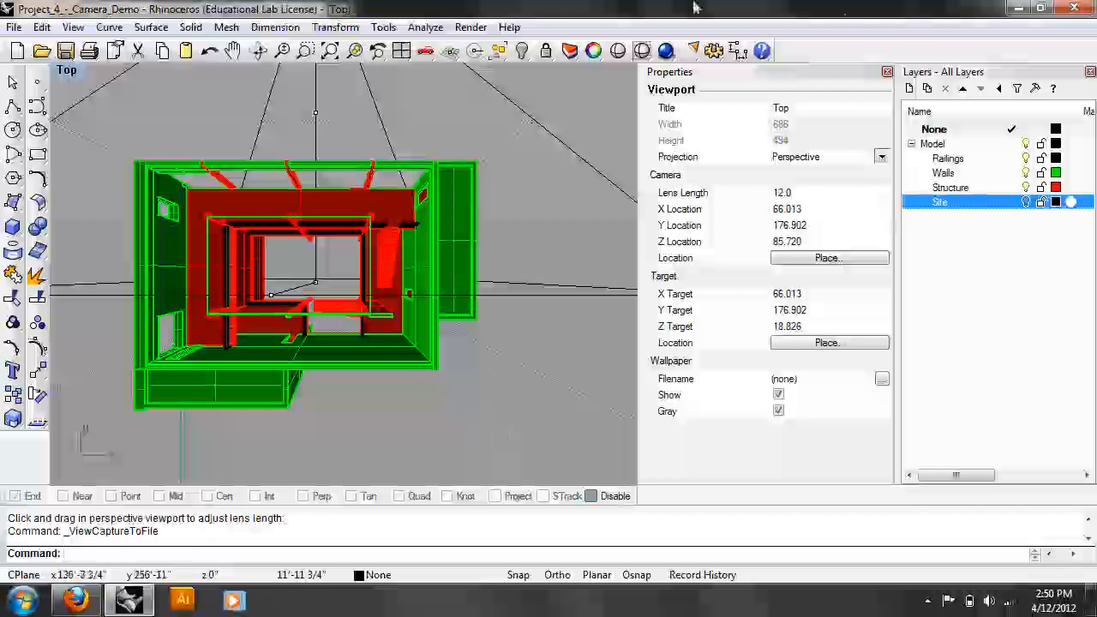
Open the captured "my image" from the Windows desktop to inspect it, and return to Rhino
left_click(1017, 7)
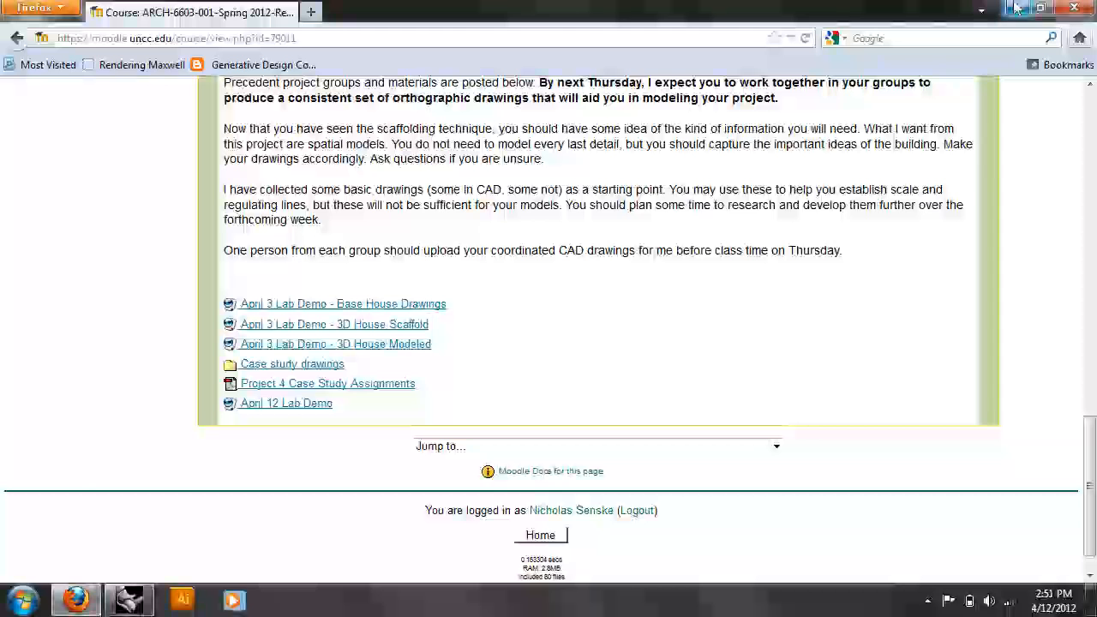
left_click(986, 9)
right_click(137, 98)
key("Escape")
right_click(163, 117)
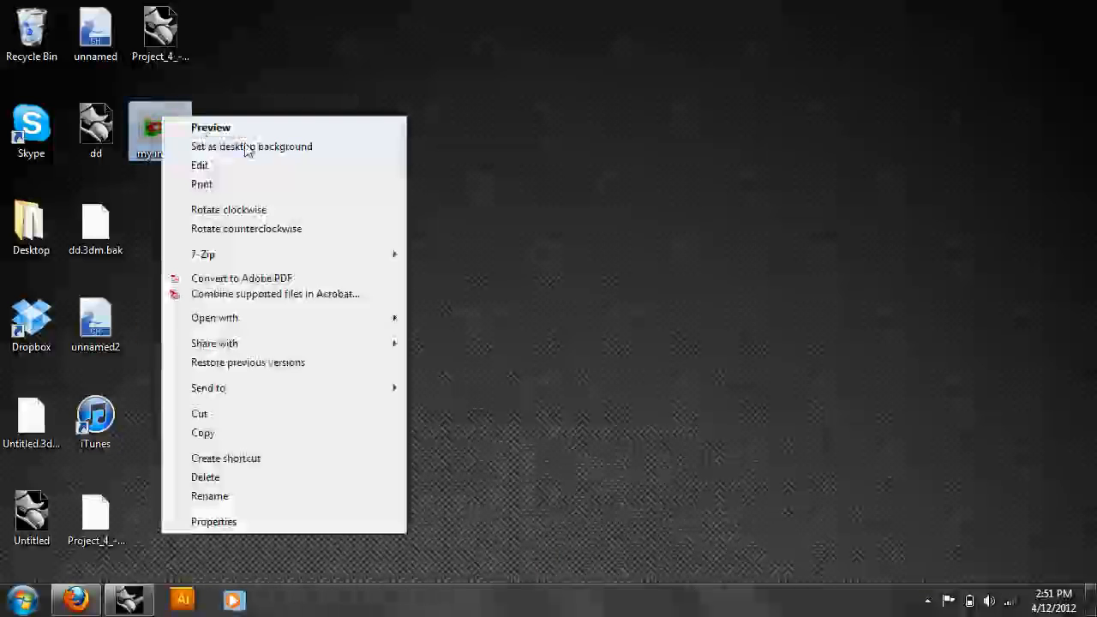
left_click(252, 130)
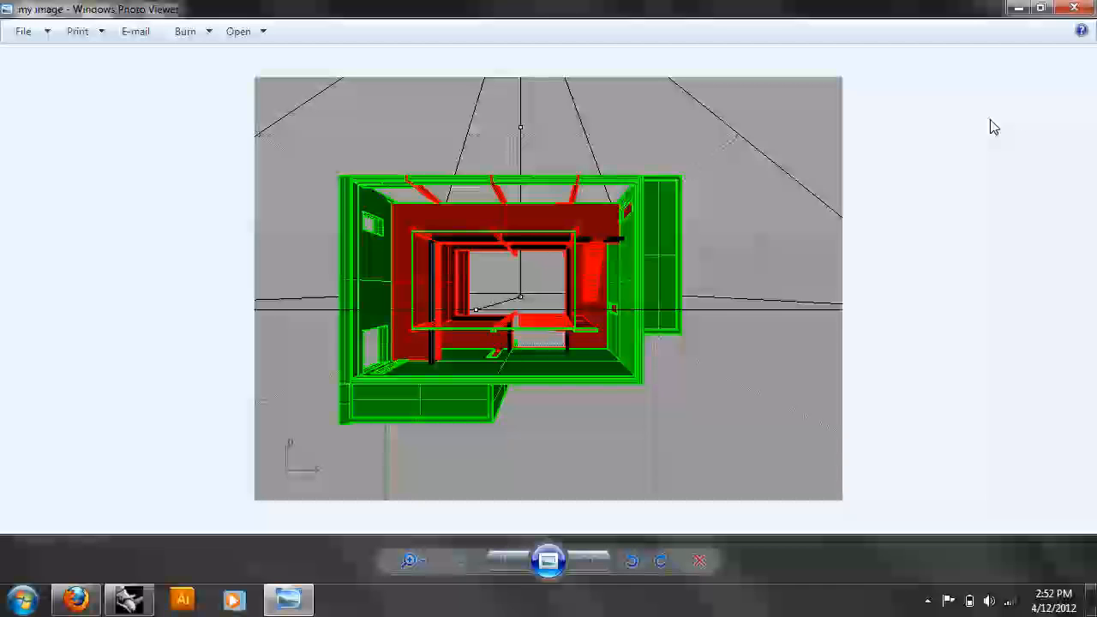
left_click(75, 600)
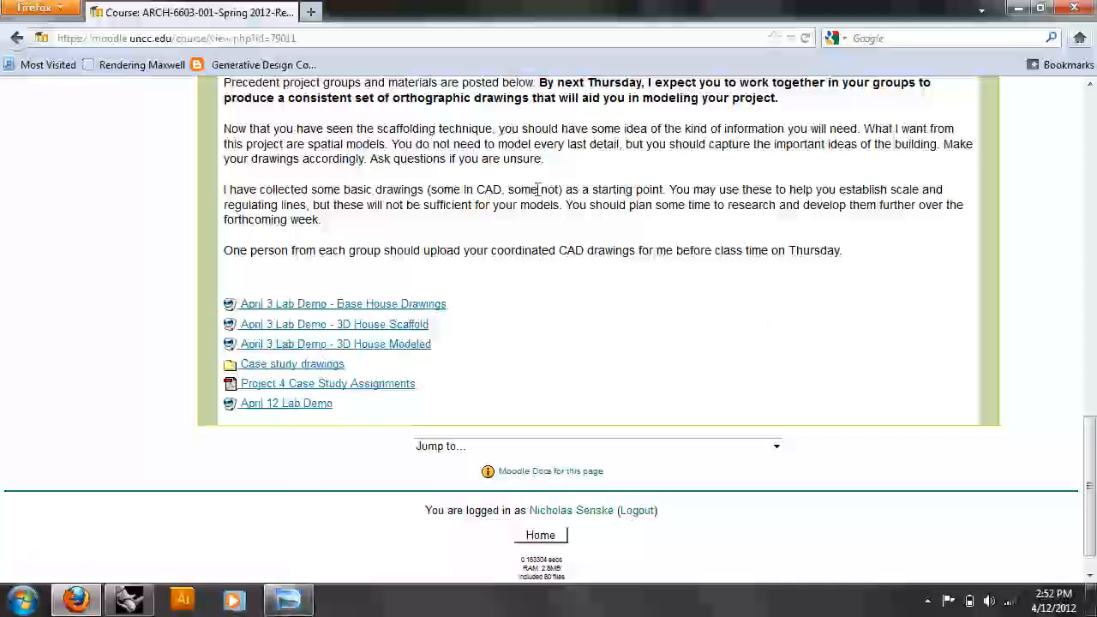
left_click(129, 600)
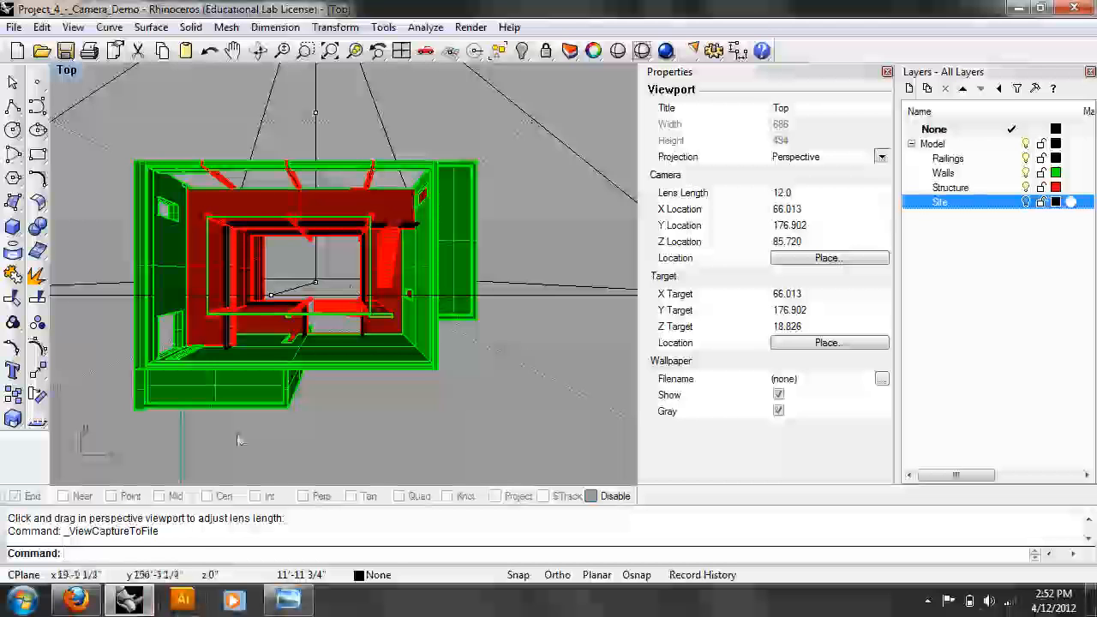